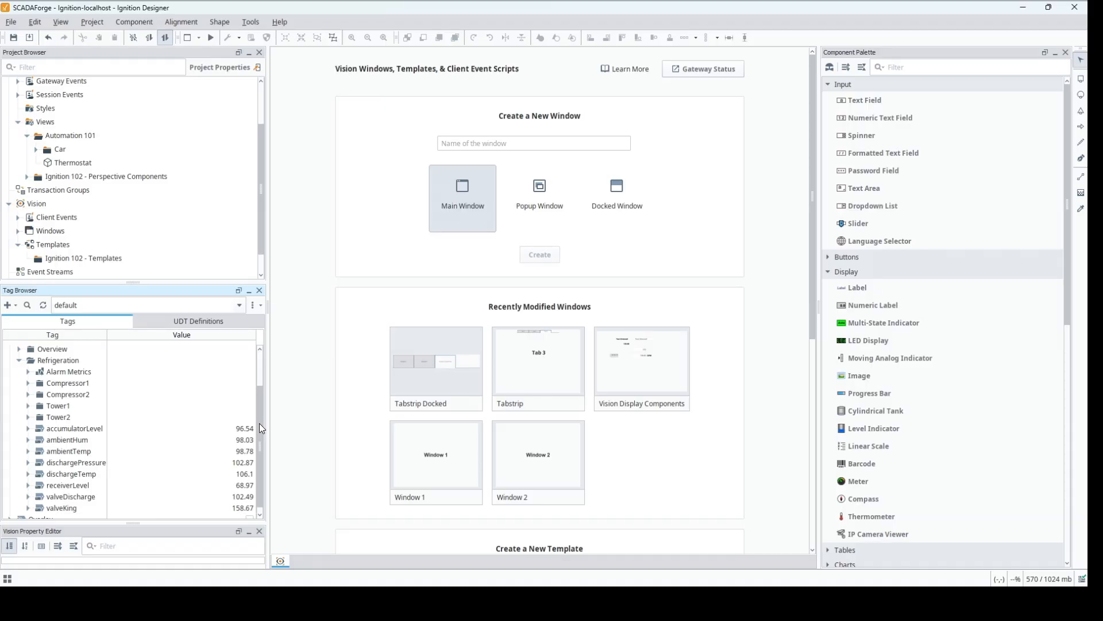
- Expand the Tower1 folder under Refrigeration and its Pumps subfolder to examine the tags they contain
left_click_drag(260, 423, 256, 405)
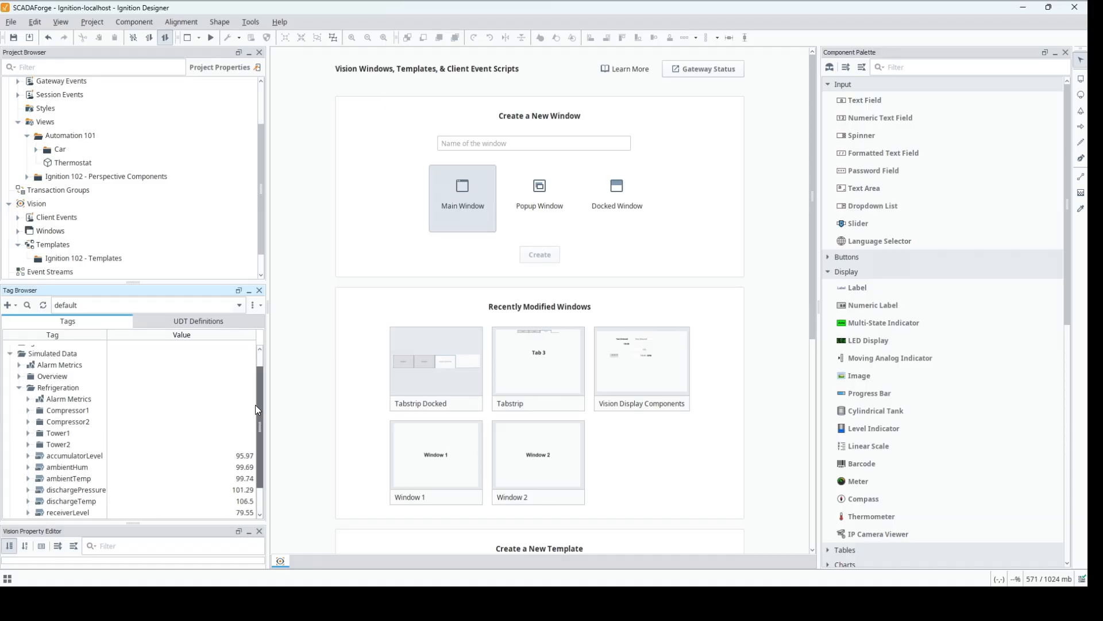
left_click_drag(256, 404, 256, 415)
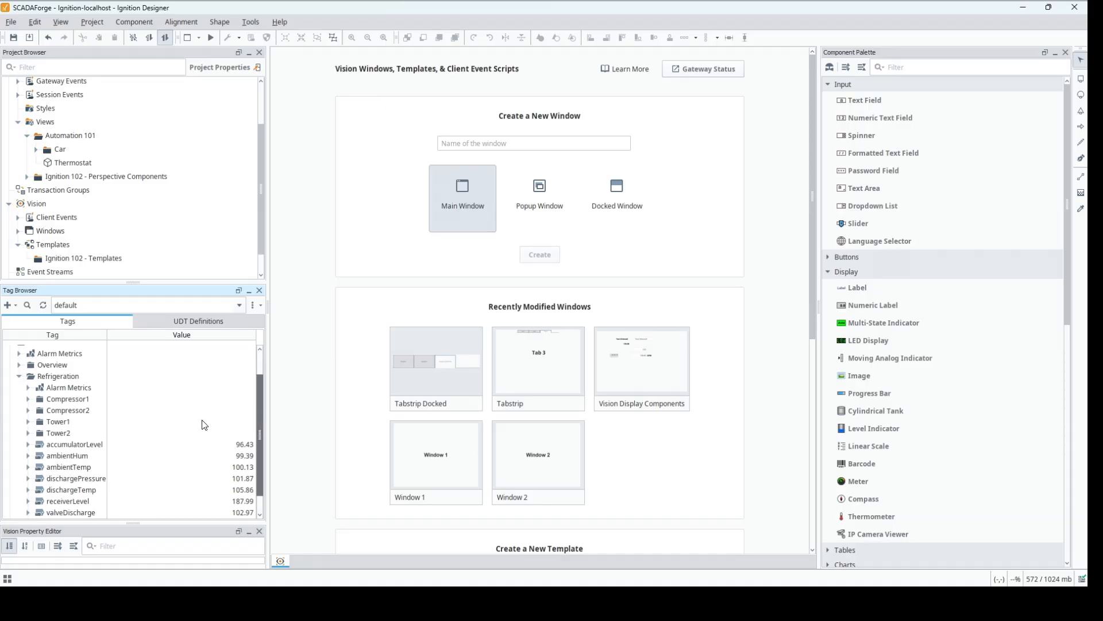
left_click(43, 421)
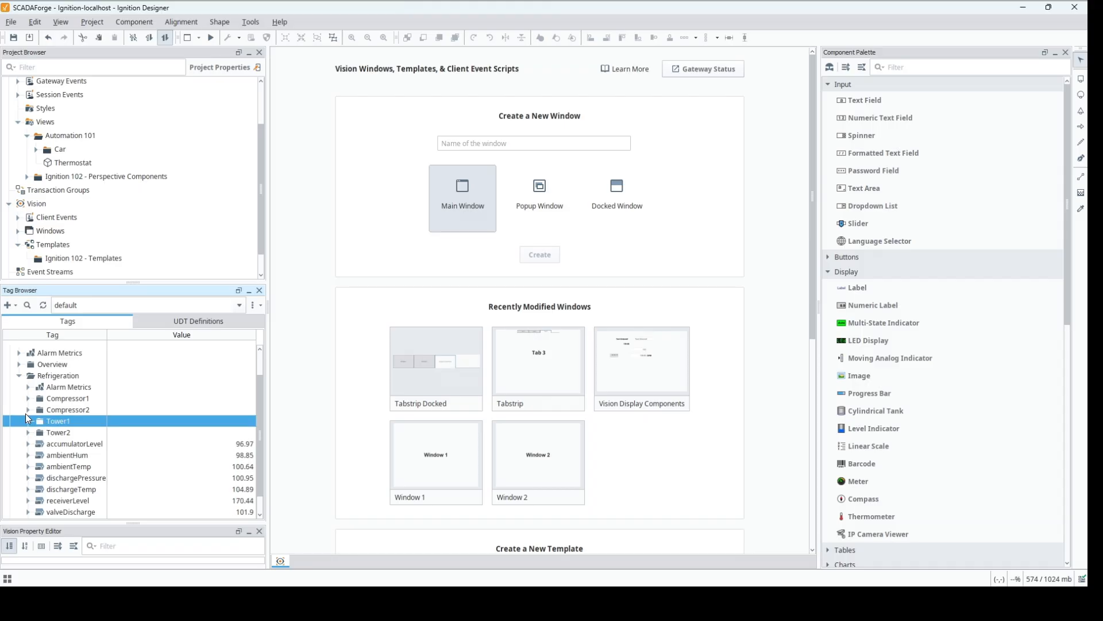
double_click(41, 422)
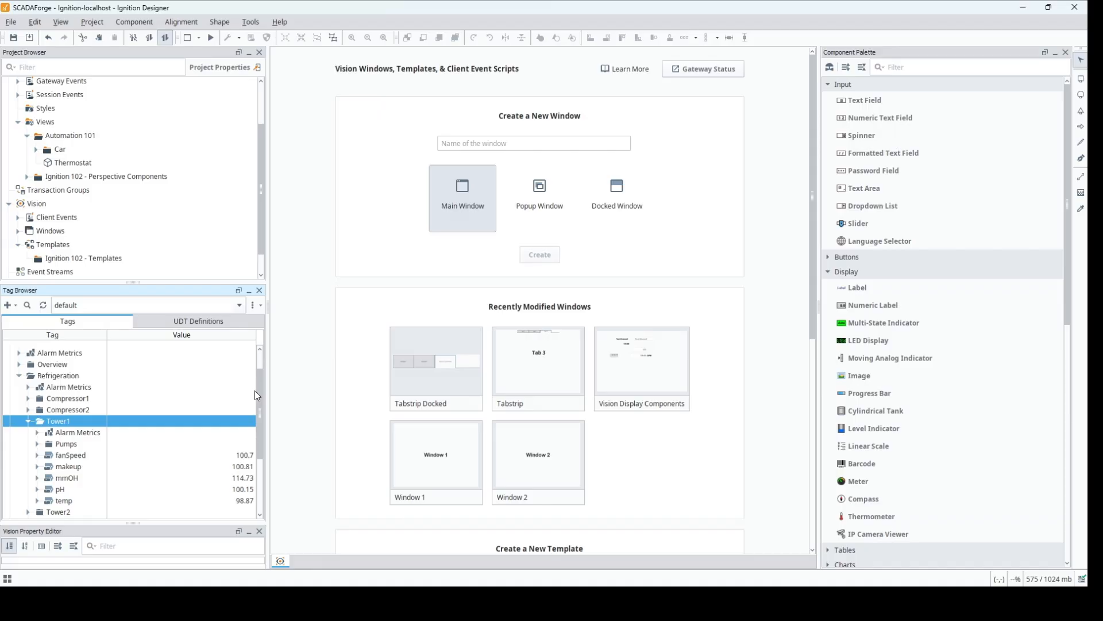
left_click_drag(260, 392, 260, 418)
left_click(38, 403)
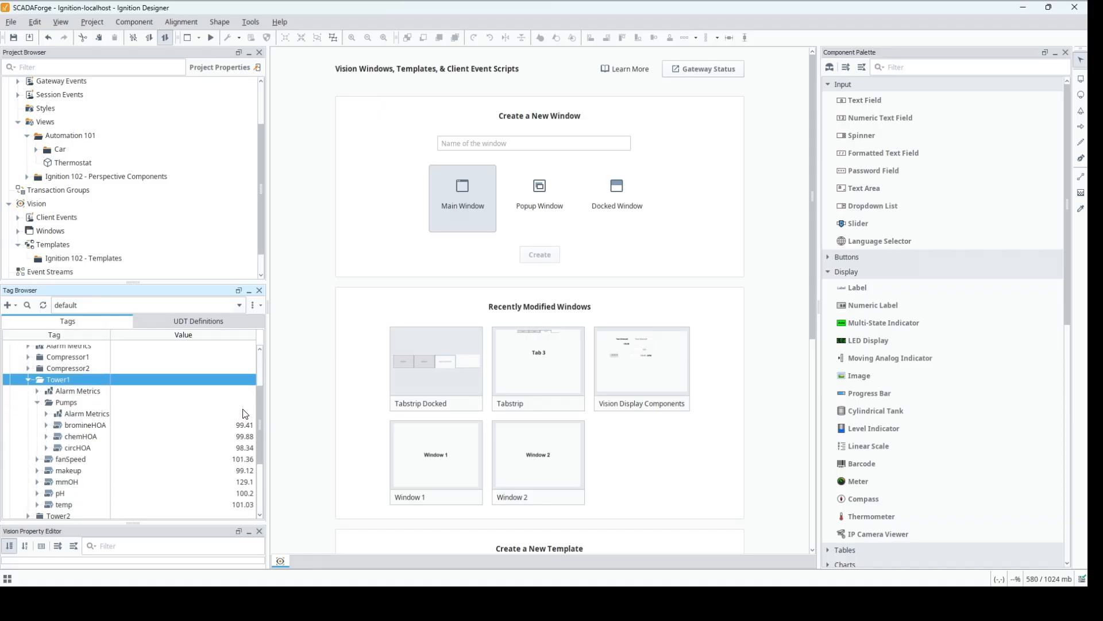
left_click_drag(260, 425, 260, 431)
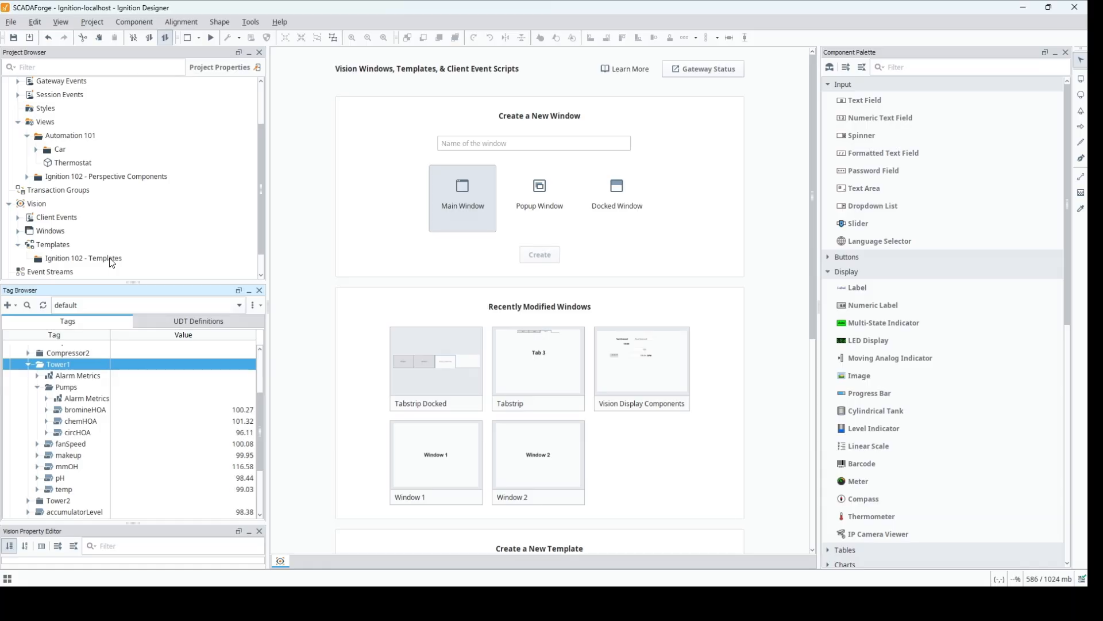
- Create a new Vision template named Tower inside the Ignition 102 - Templates folder
left_click(57, 245)
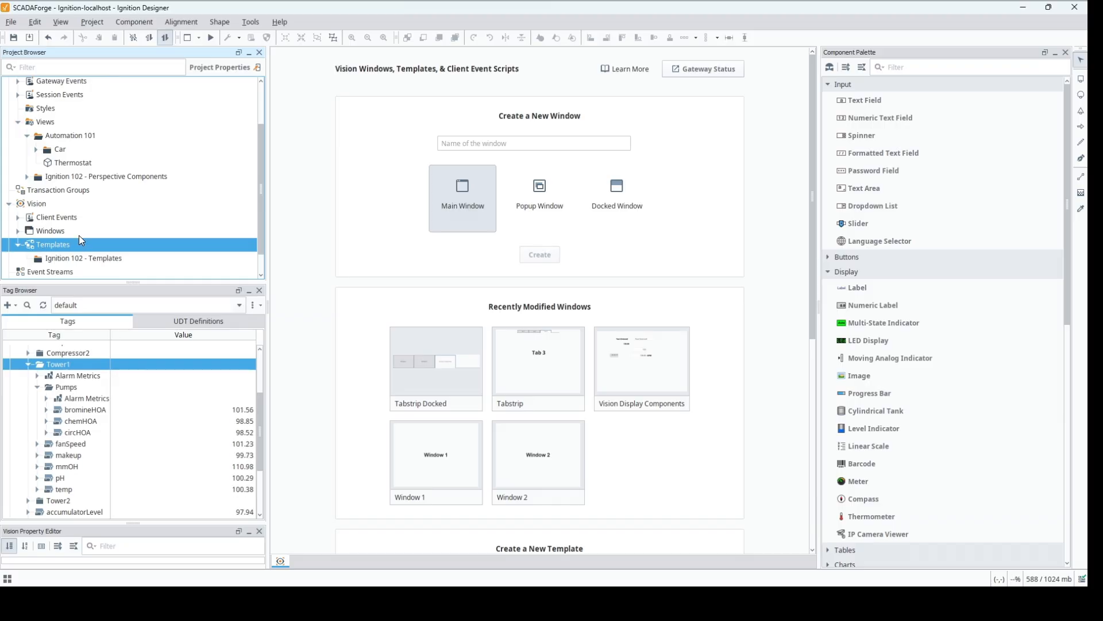
left_click(40, 230)
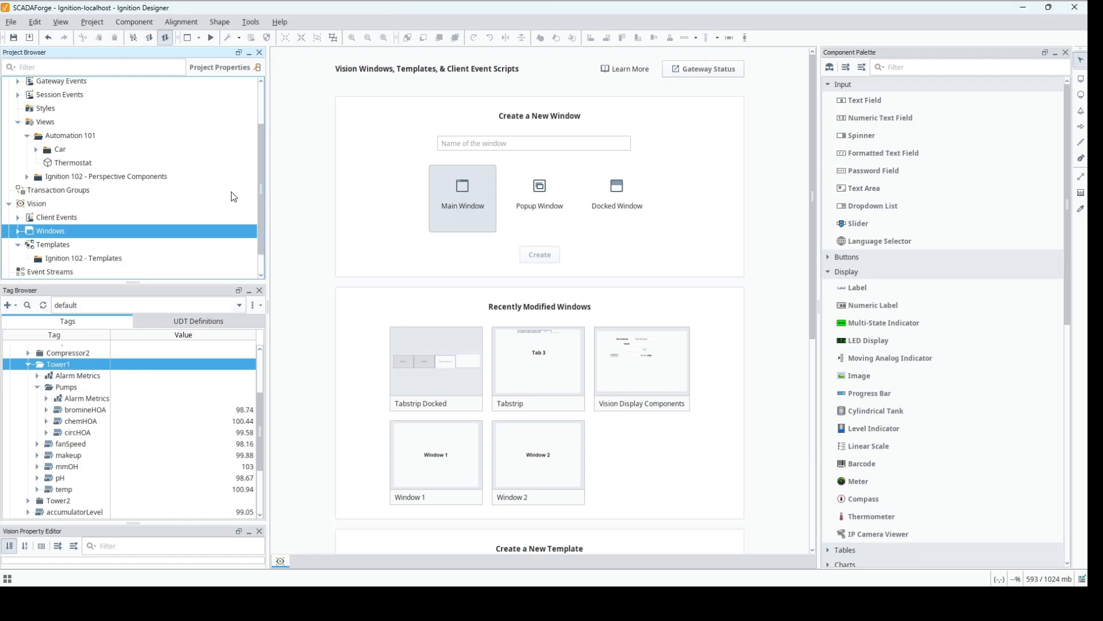
right_click(122, 260)
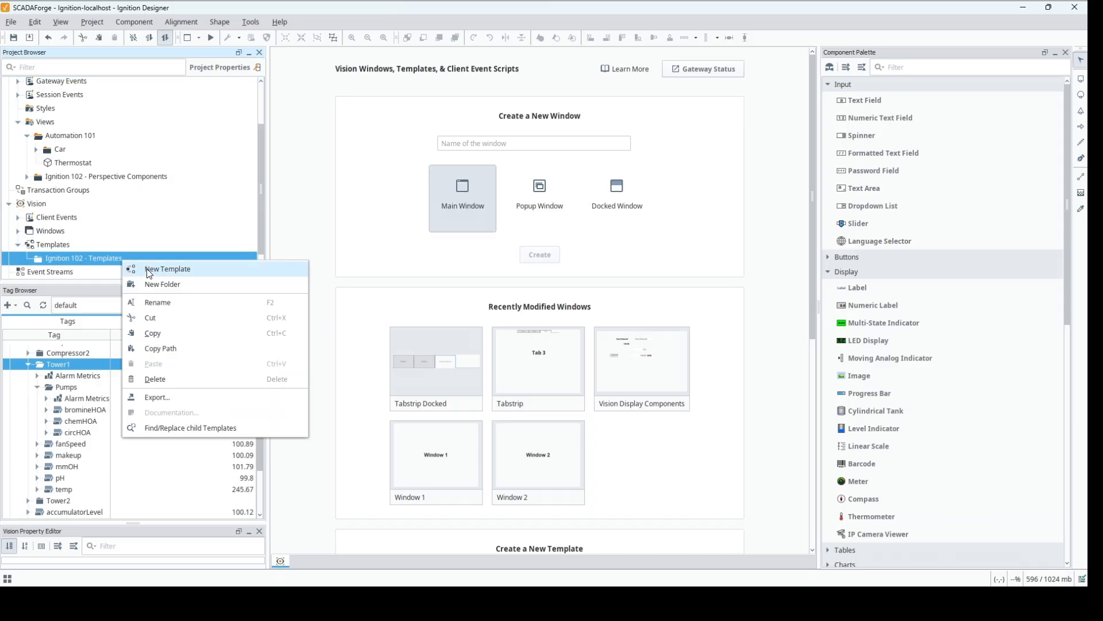
right_click(57, 245)
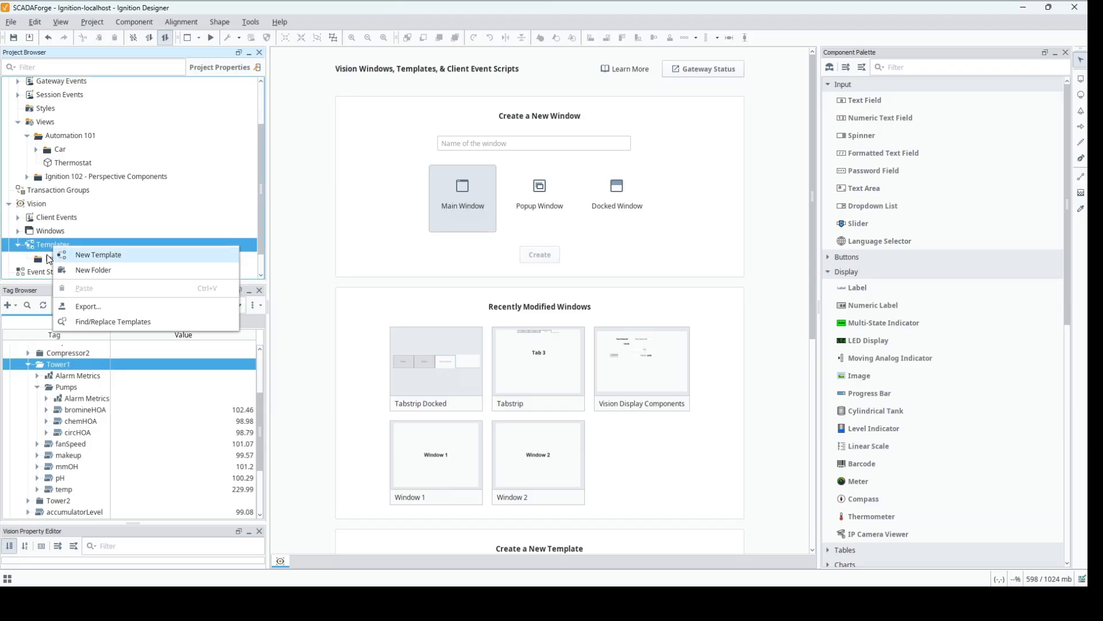
right_click(48, 259)
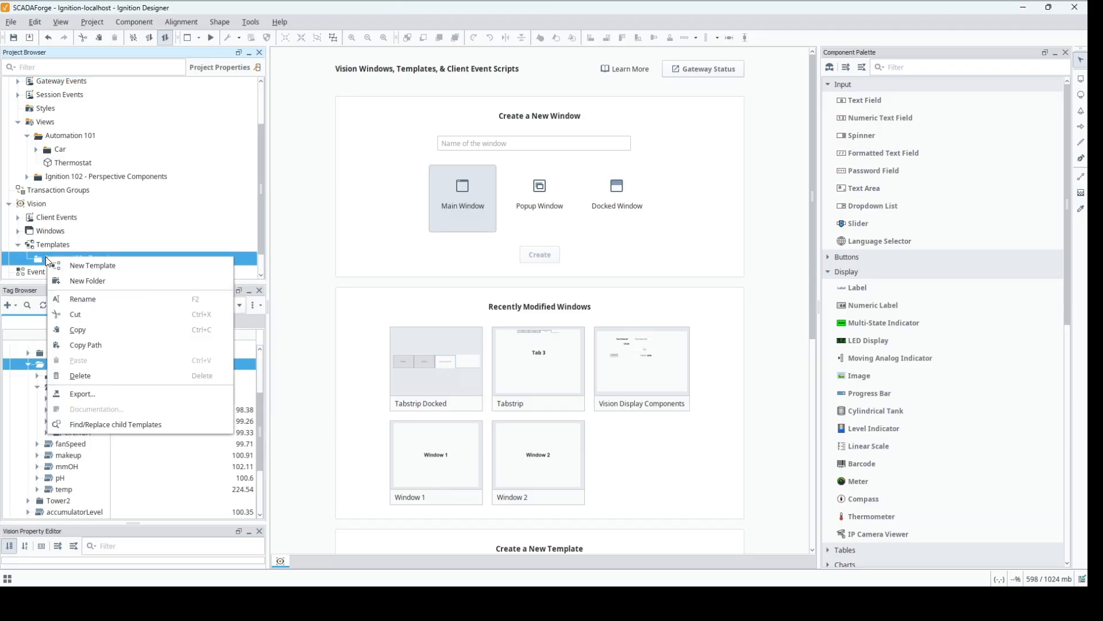
left_click(87, 266)
type("Tower")
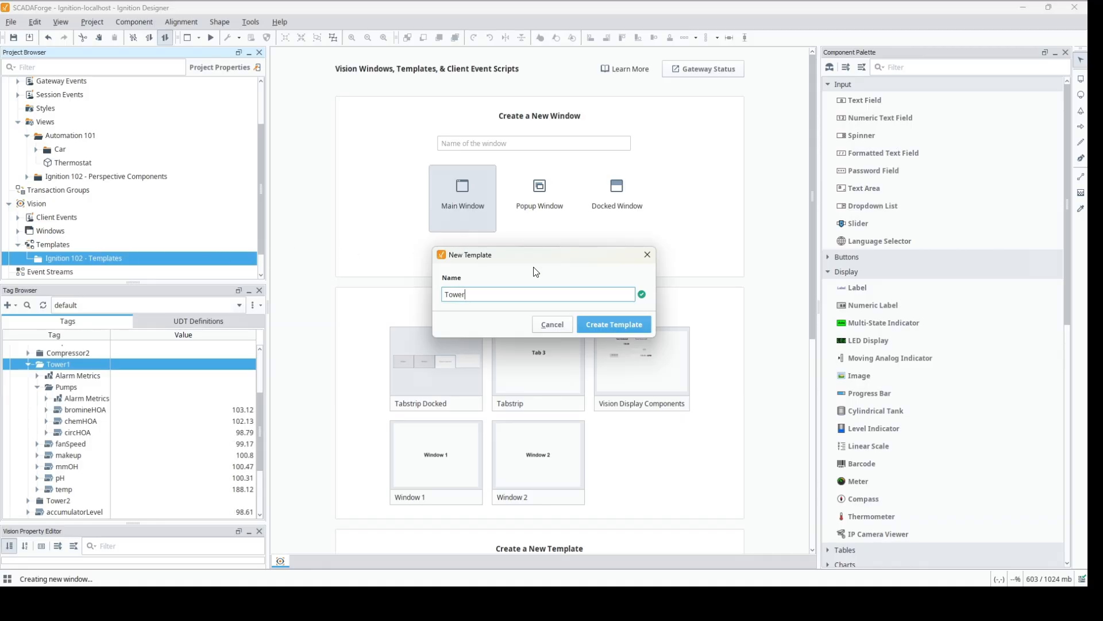
left_click(614, 325)
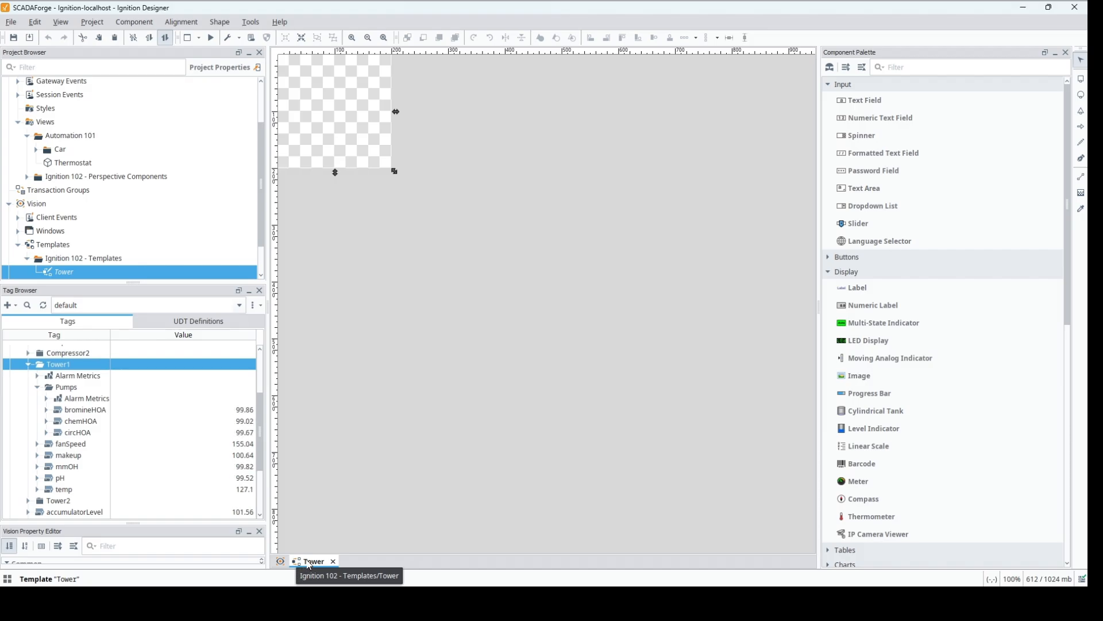
- Open the Vision Display Components window to view it, and close it without committing changes
left_click(19, 232)
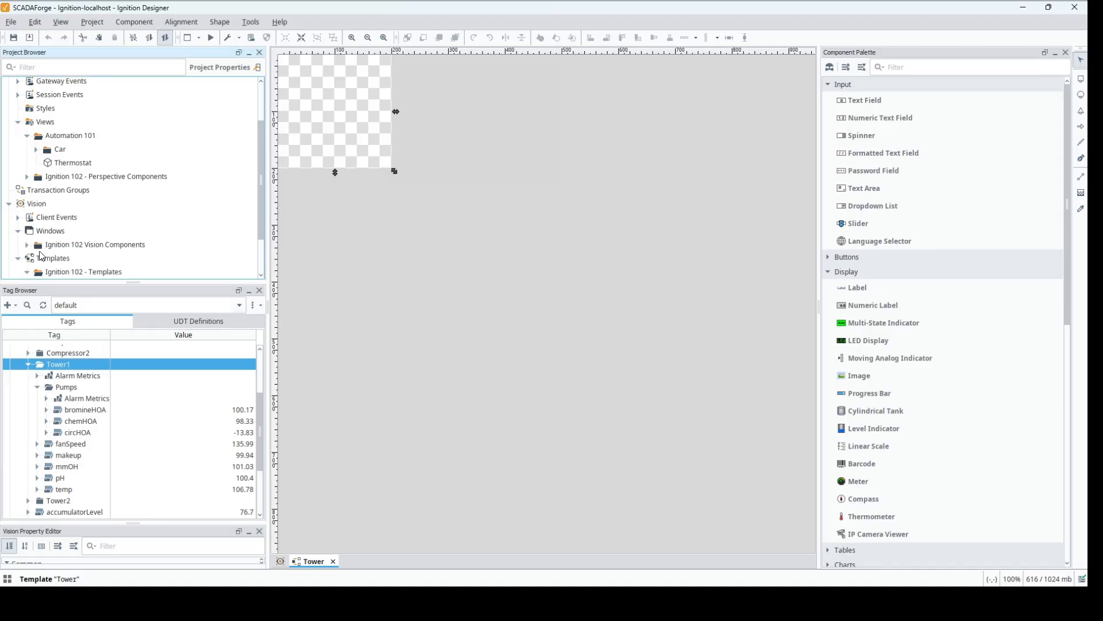
left_click(27, 245)
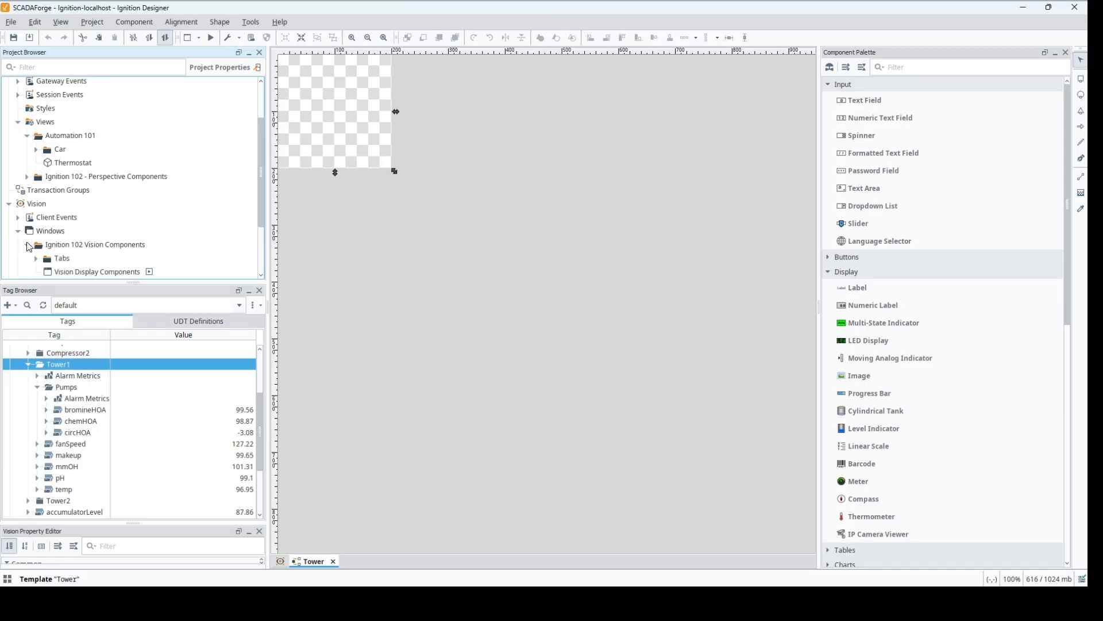
double_click(55, 270)
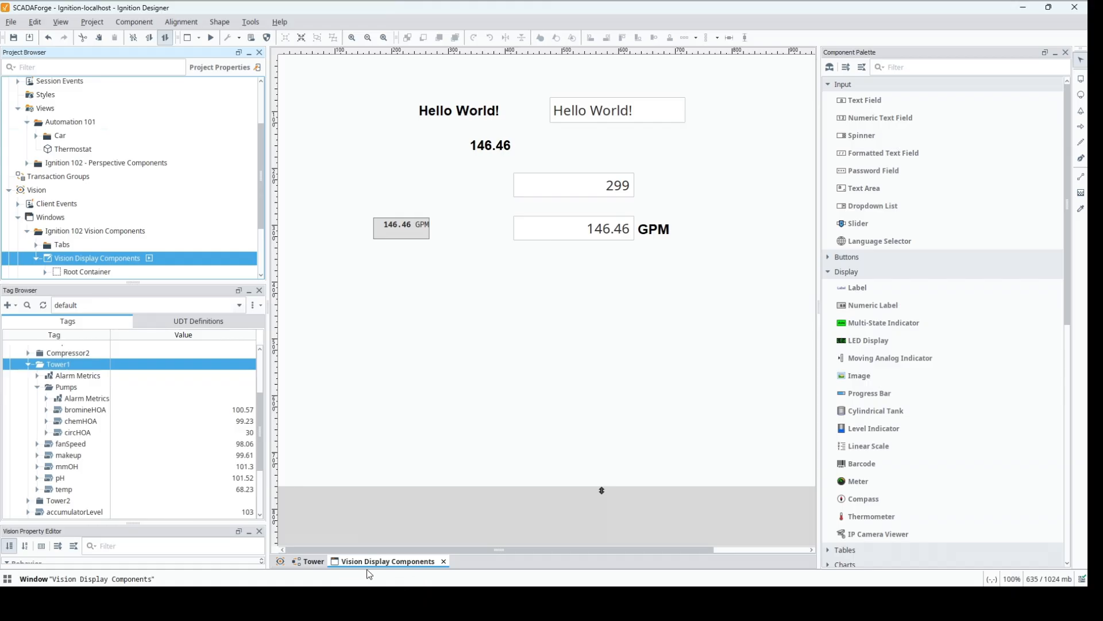
left_click(444, 562)
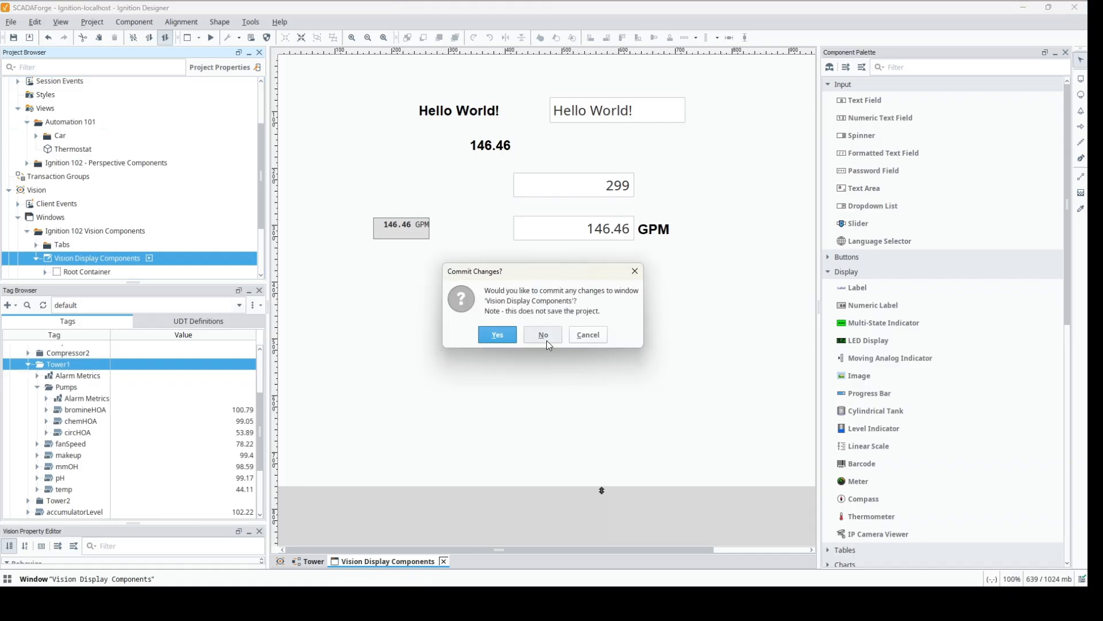
left_click(545, 335)
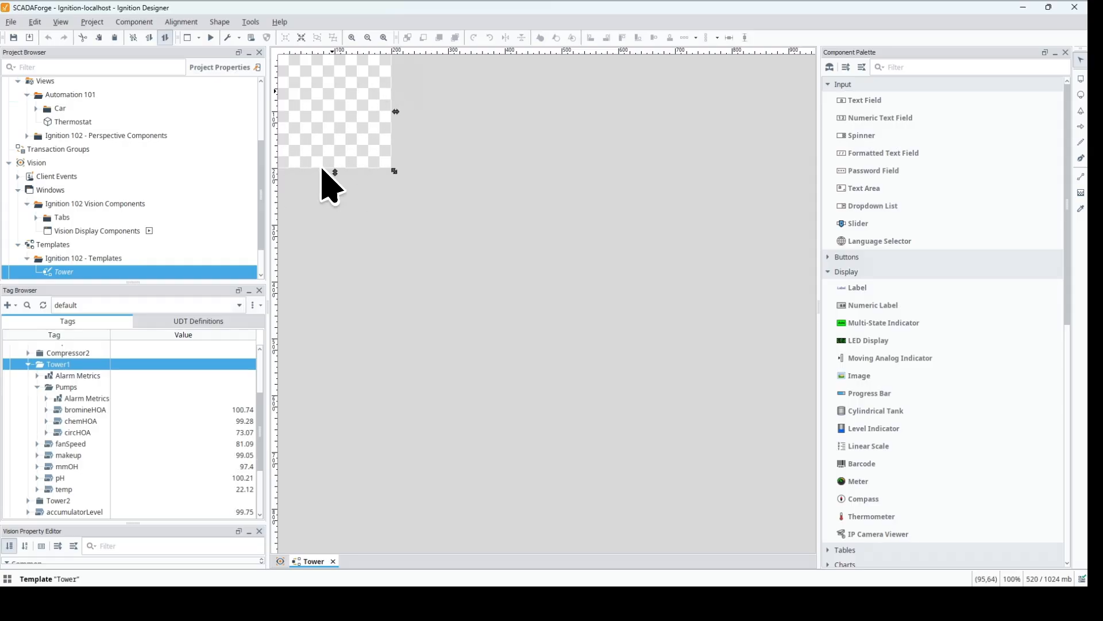
- Enlarge the Tower template to about 480 by 400 pixels and add an Integer template parameter named towerNum
left_click_drag(396, 171, 554, 283)
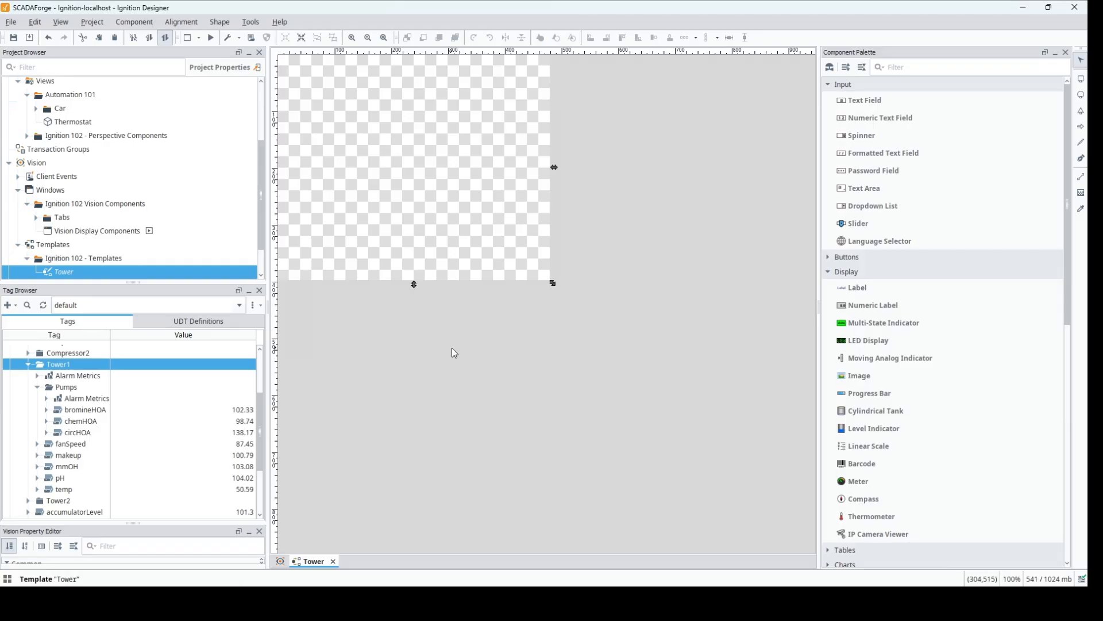
right_click(408, 234)
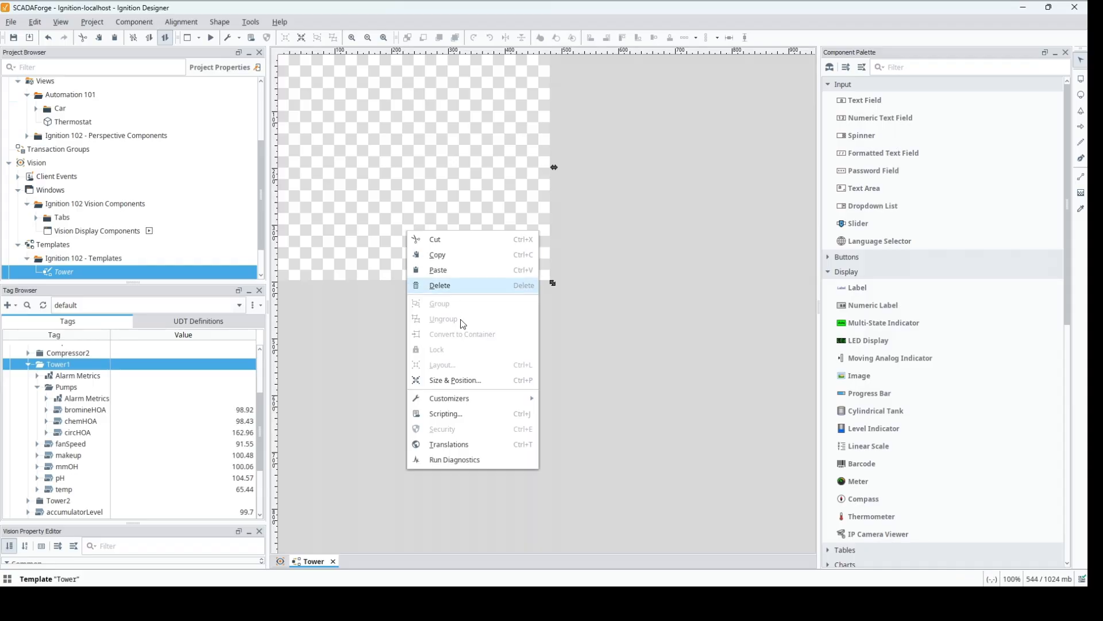
mouse_move(472, 402)
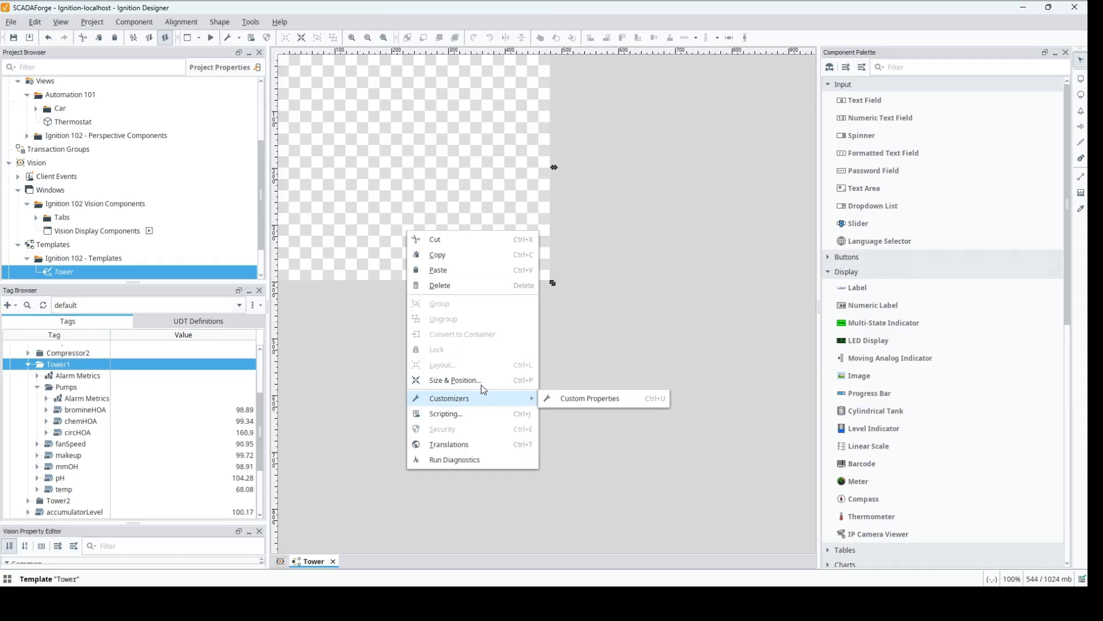
left_click(587, 403)
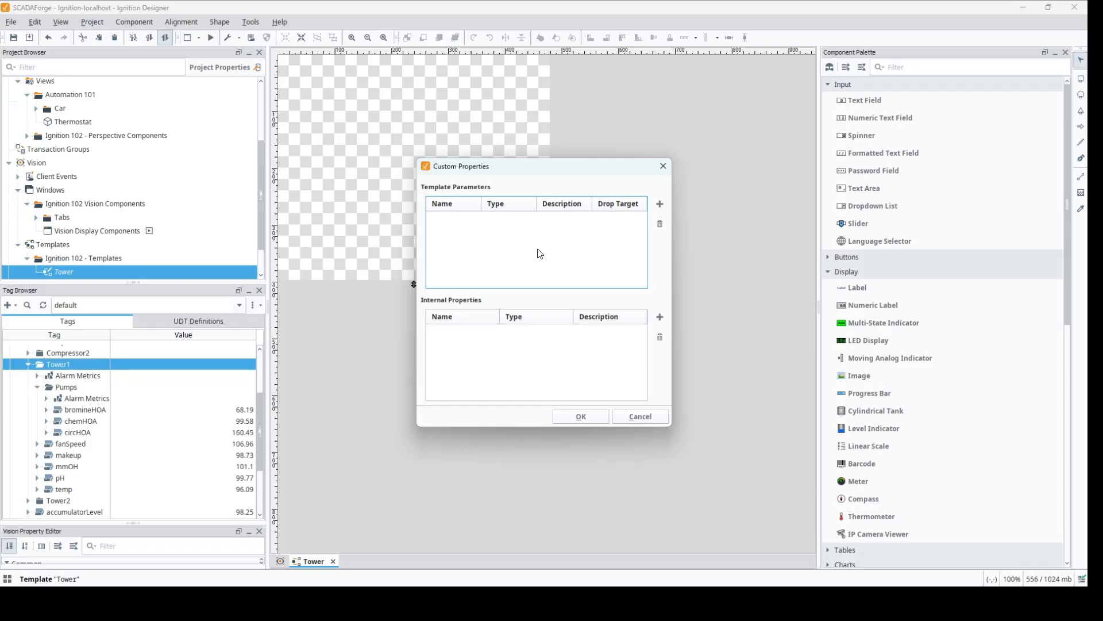
left_click(660, 205)
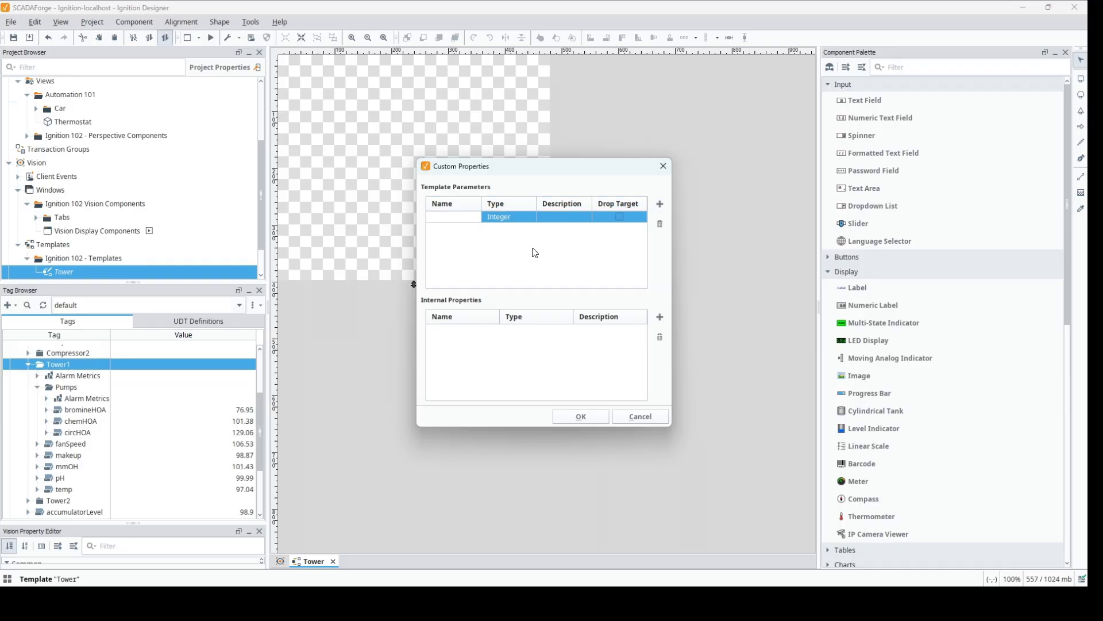
type("towerNum")
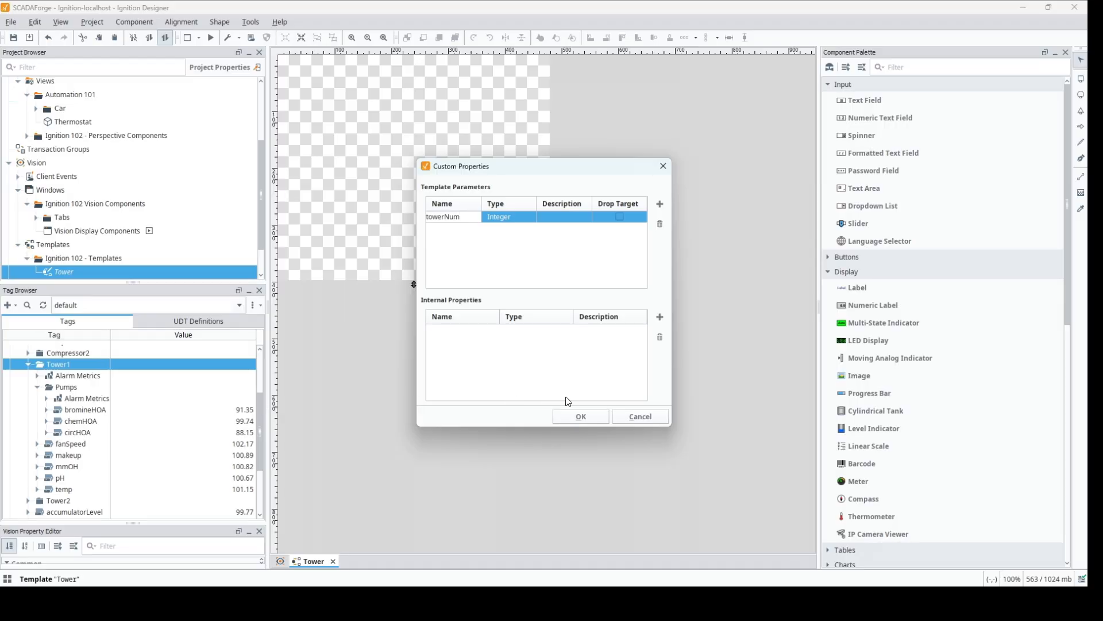
left_click(581, 416)
scroll(260, 407, "up", 1)
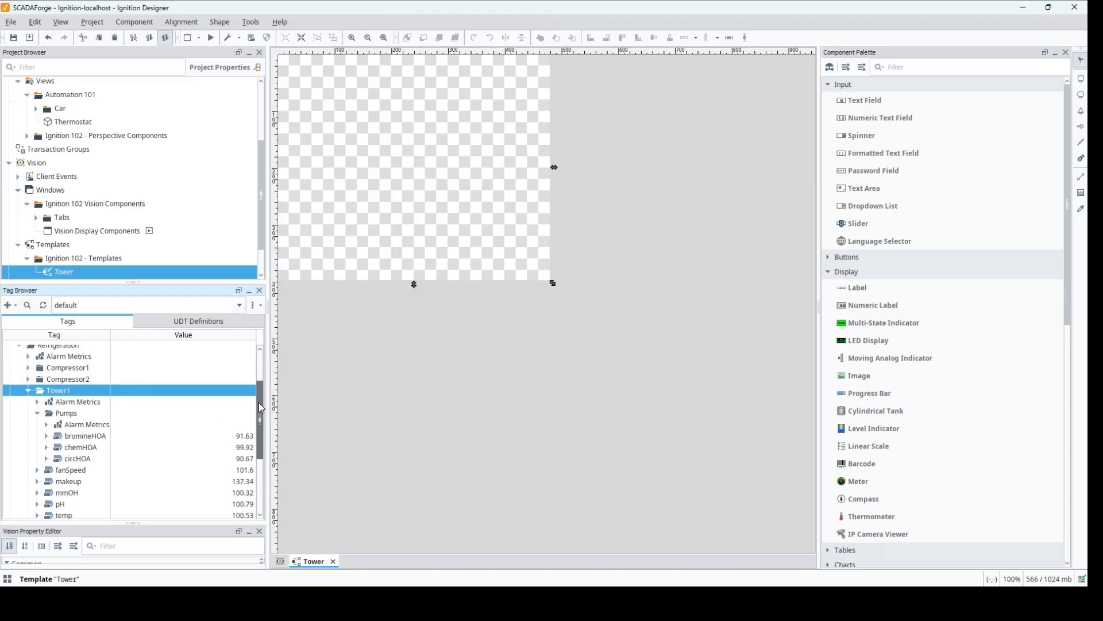
left_click_drag(259, 403, 255, 388)
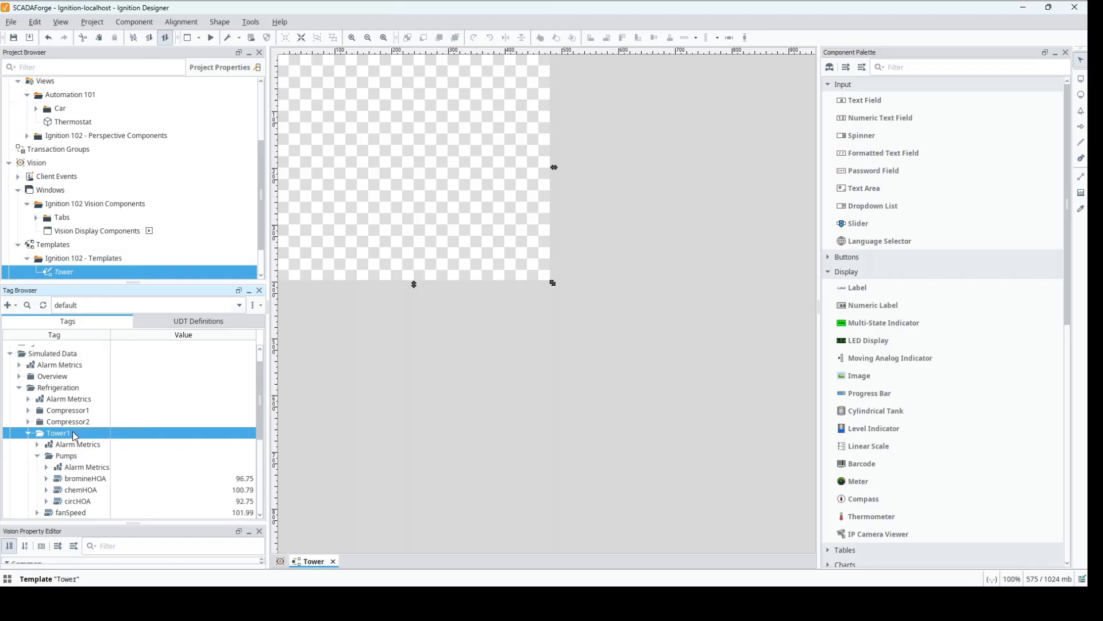
left_click_drag(259, 401, 263, 442)
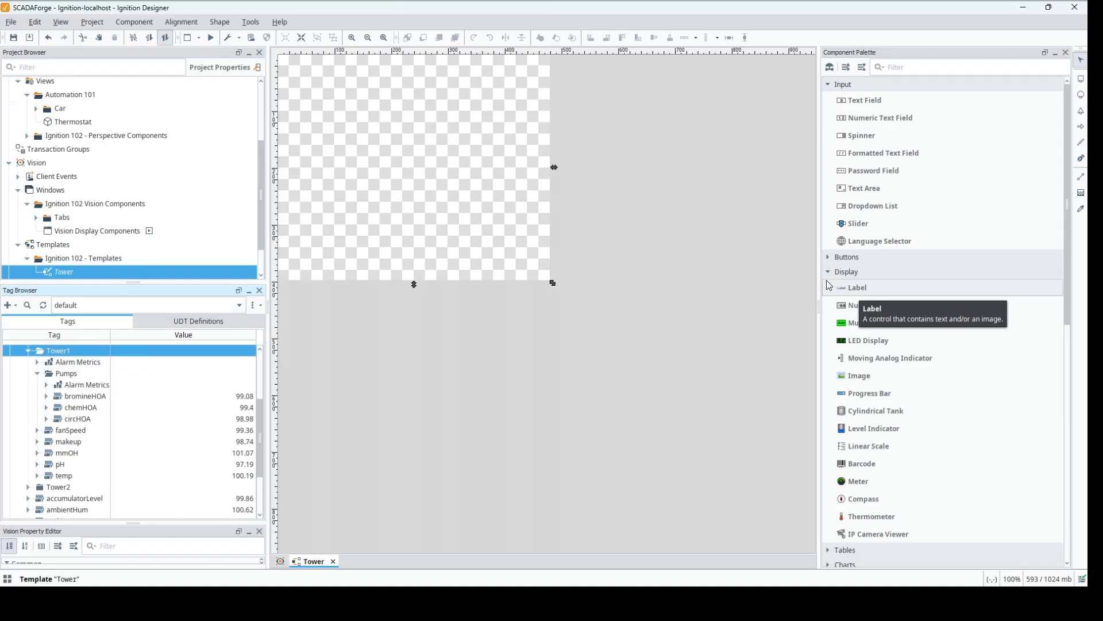
- Place a Label component near the upper edge of the Tower template and name it lbl_title
left_click_drag(861, 293, 410, 149)
left_click_drag(353, 61, 353, 60)
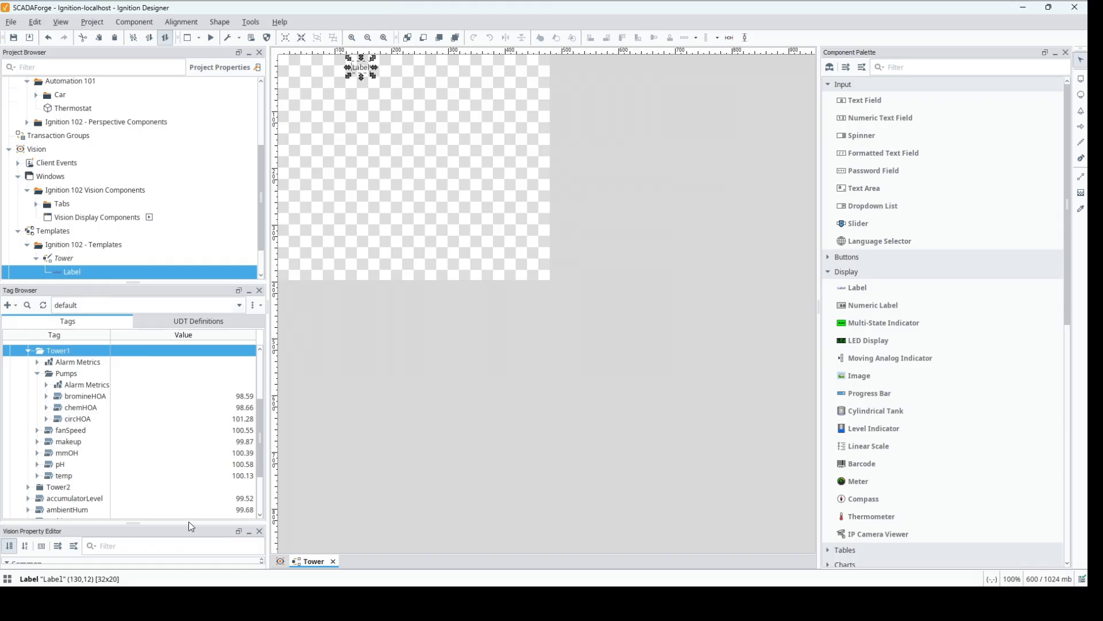
left_click_drag(188, 522, 179, 360)
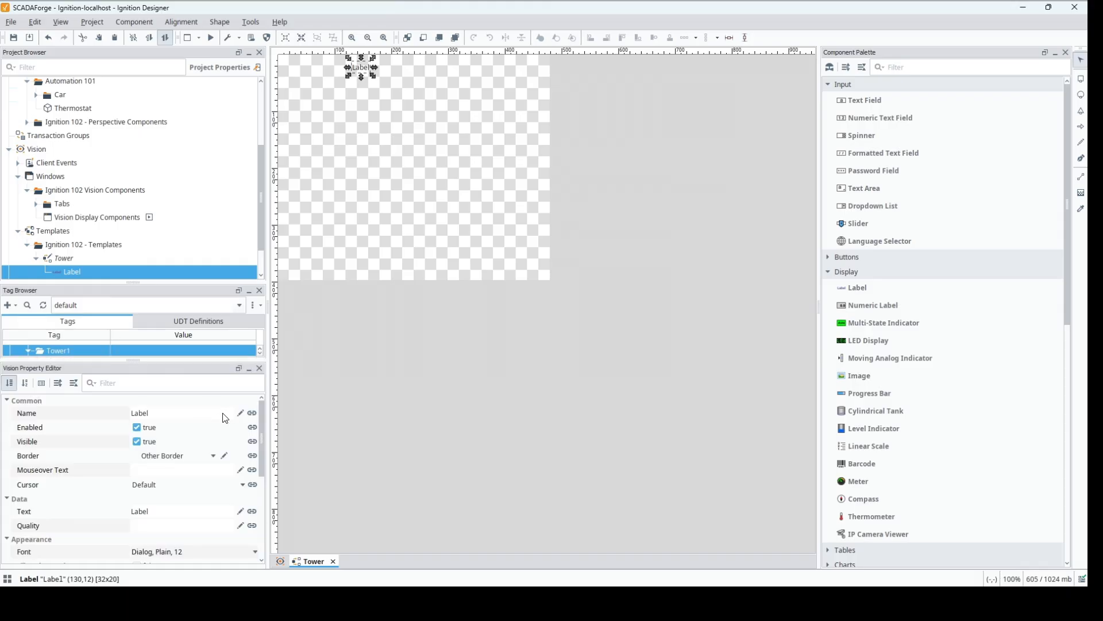
left_click(207, 415)
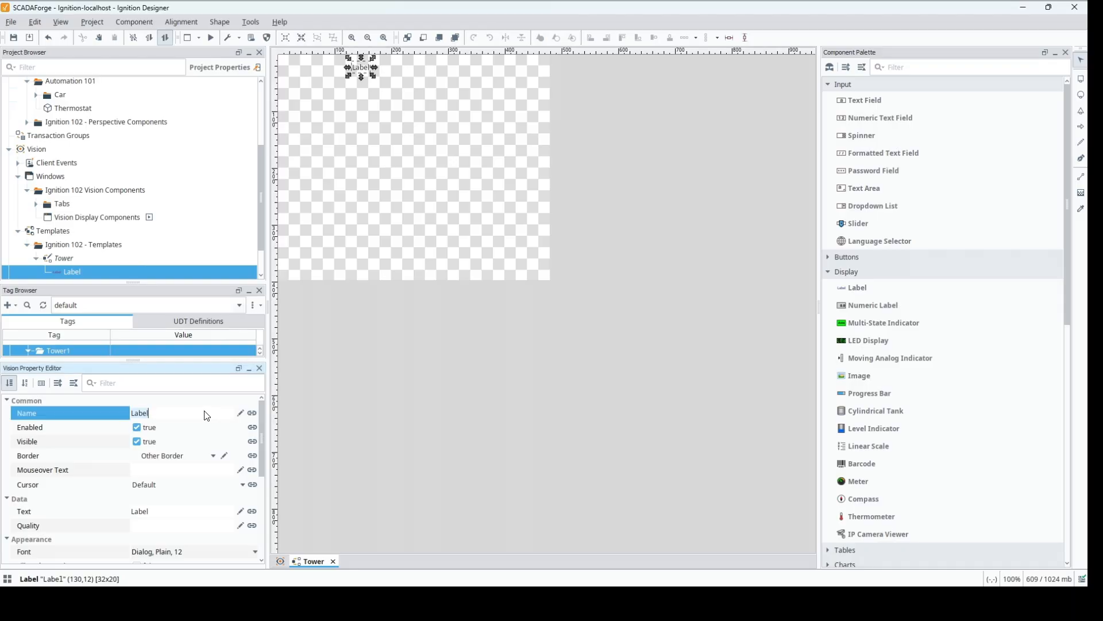
type("lbl_title")
- Set the lbl_title label's font to Dialog, bold, size 24
left_click(255, 552)
left_click(200, 492)
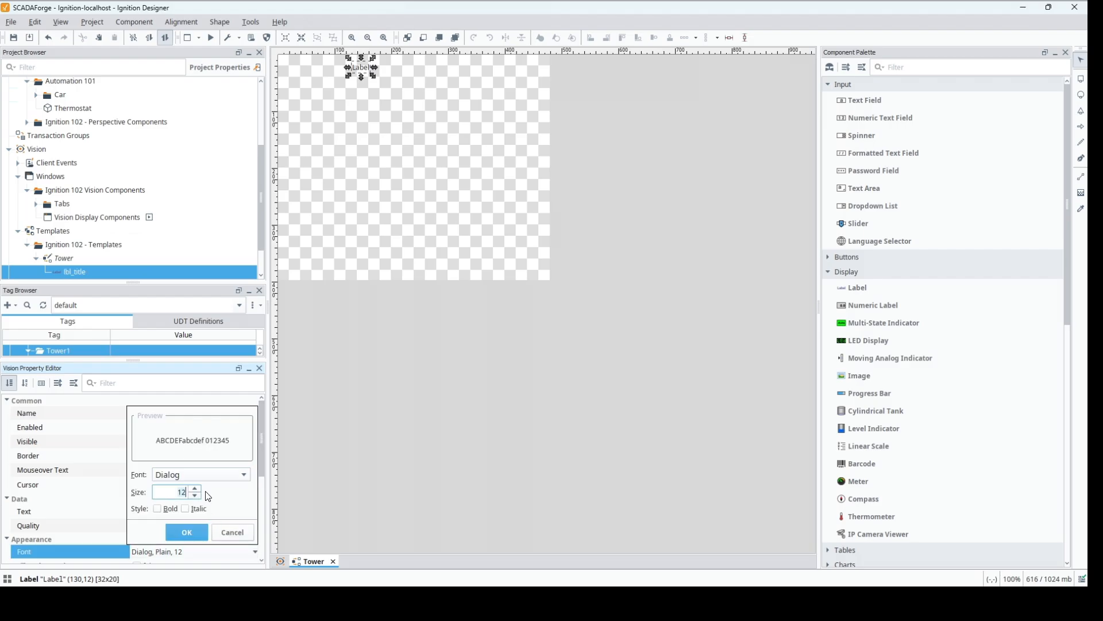
type("24")
left_click(168, 508)
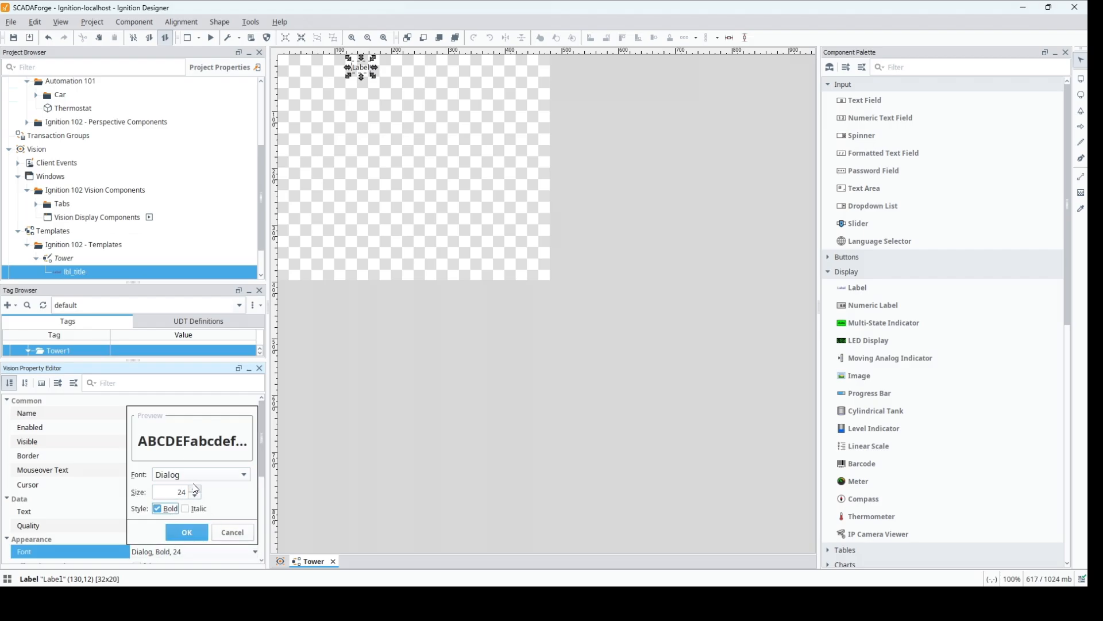
left_click(187, 533)
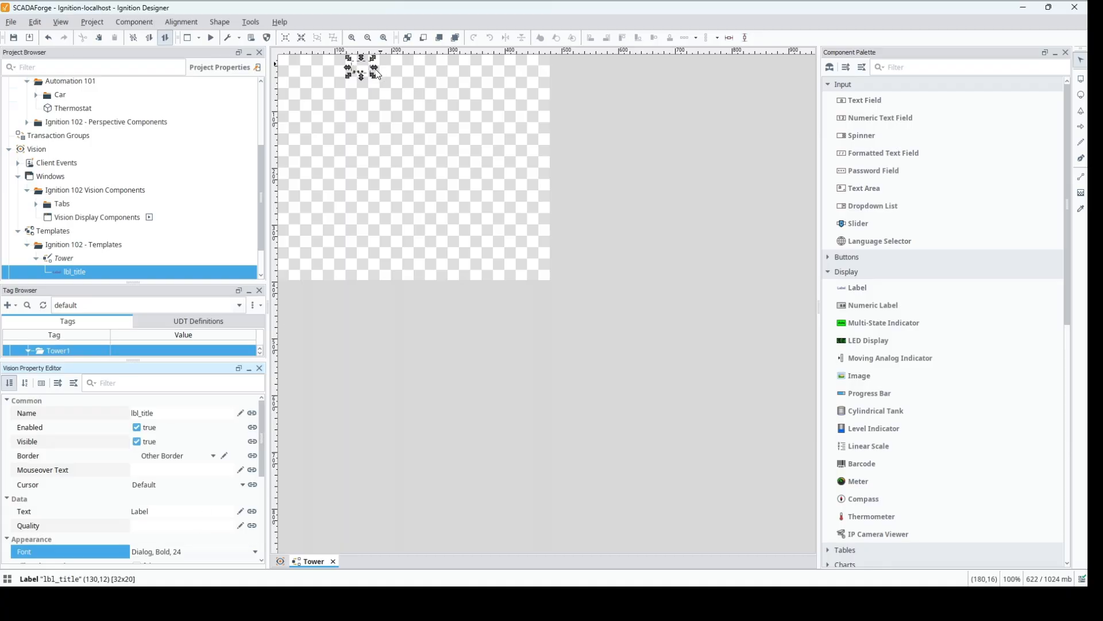
- Stretch the lbl_title label across the full width of the Tower template
left_click_drag(374, 68, 595, 85)
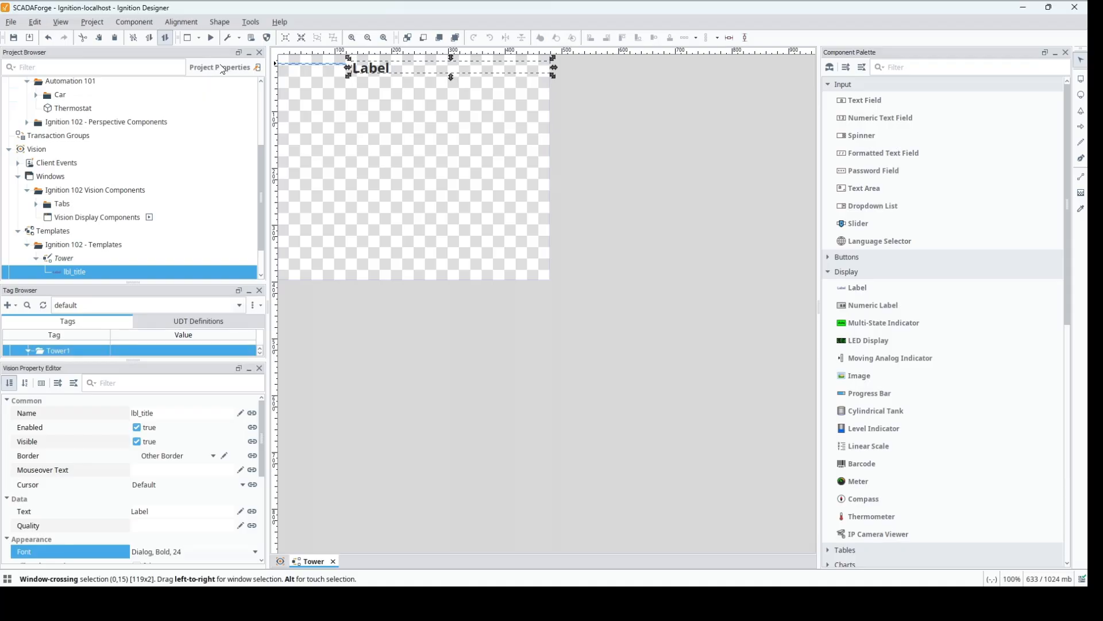
left_click_drag(348, 68, 278, 68)
- Center the lbl_title text horizontally and extend the label up to the Tower template's upper edge, about 479 by 32 pixels
left_click_drag(266, 431, 263, 523)
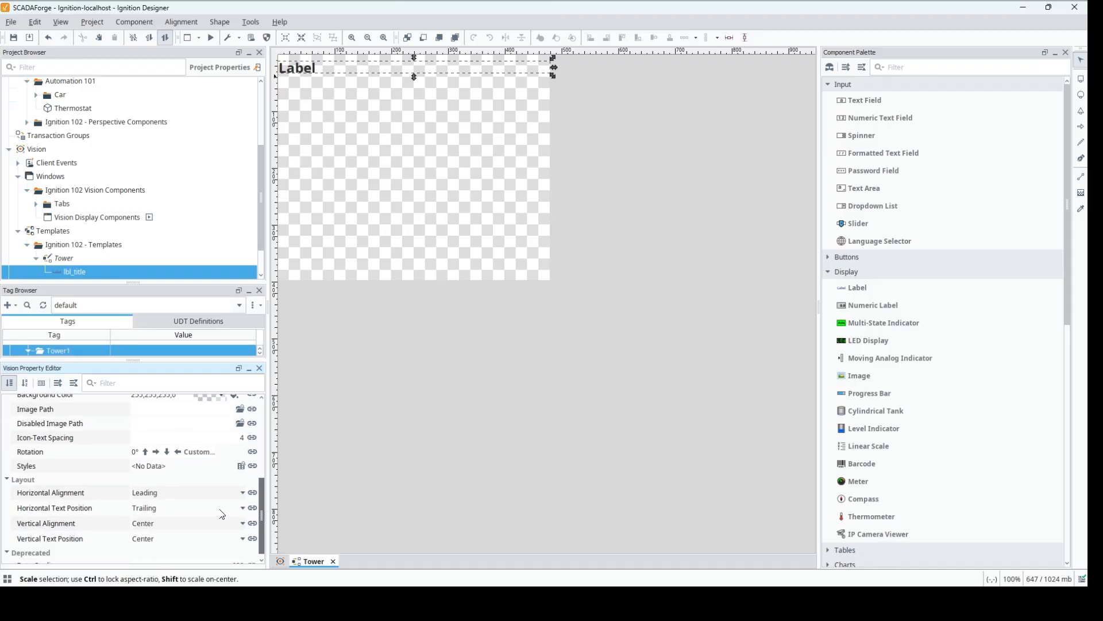
left_click(228, 492)
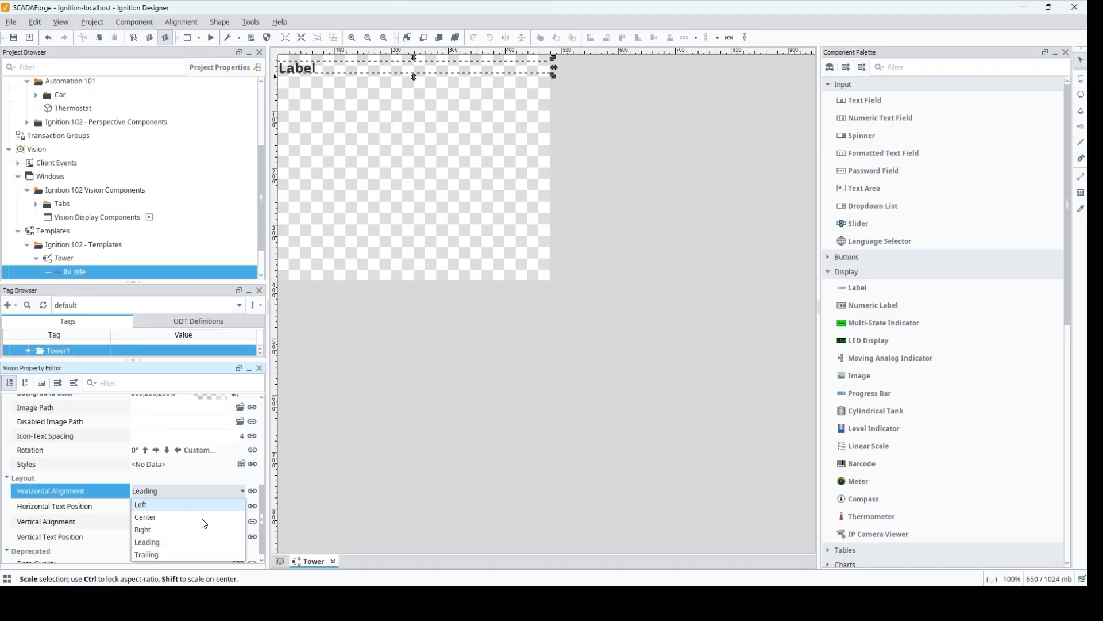
left_click(201, 517)
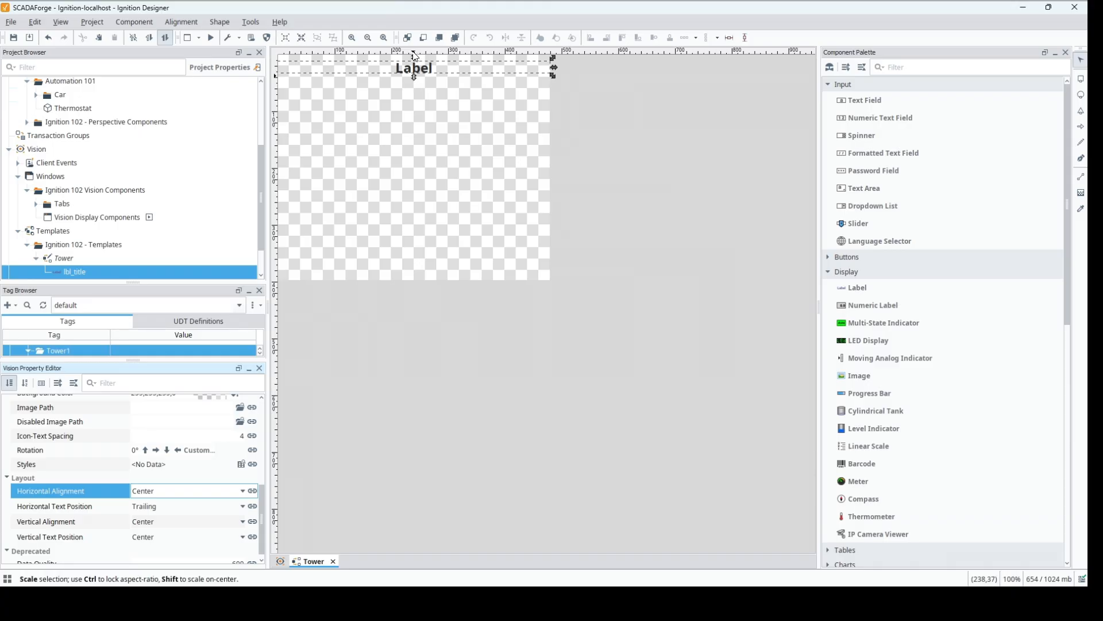
left_click_drag(415, 56, 418, 54)
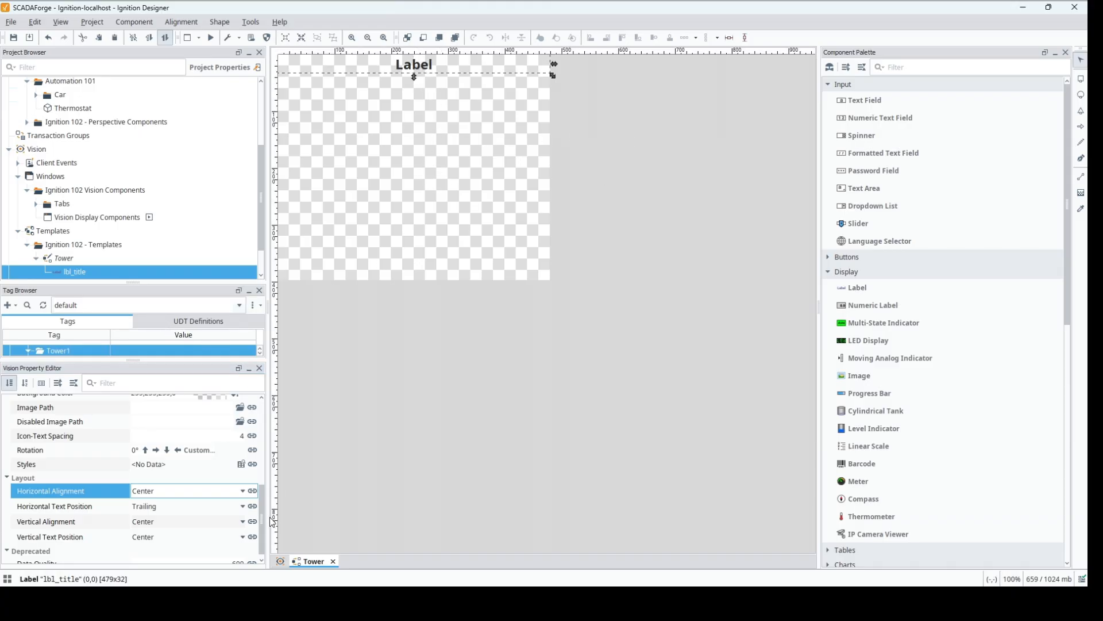
- Bind the lbl_title label's Text property to the expression "Tower "+{Tower.towerNum}
left_click_drag(263, 526, 261, 450)
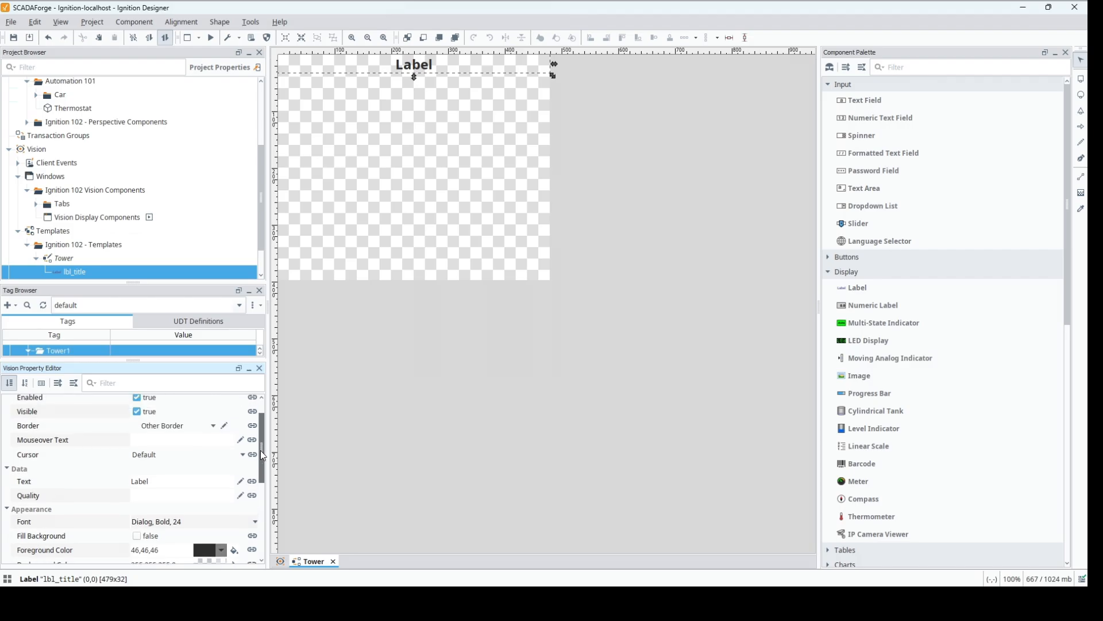
left_click(252, 482)
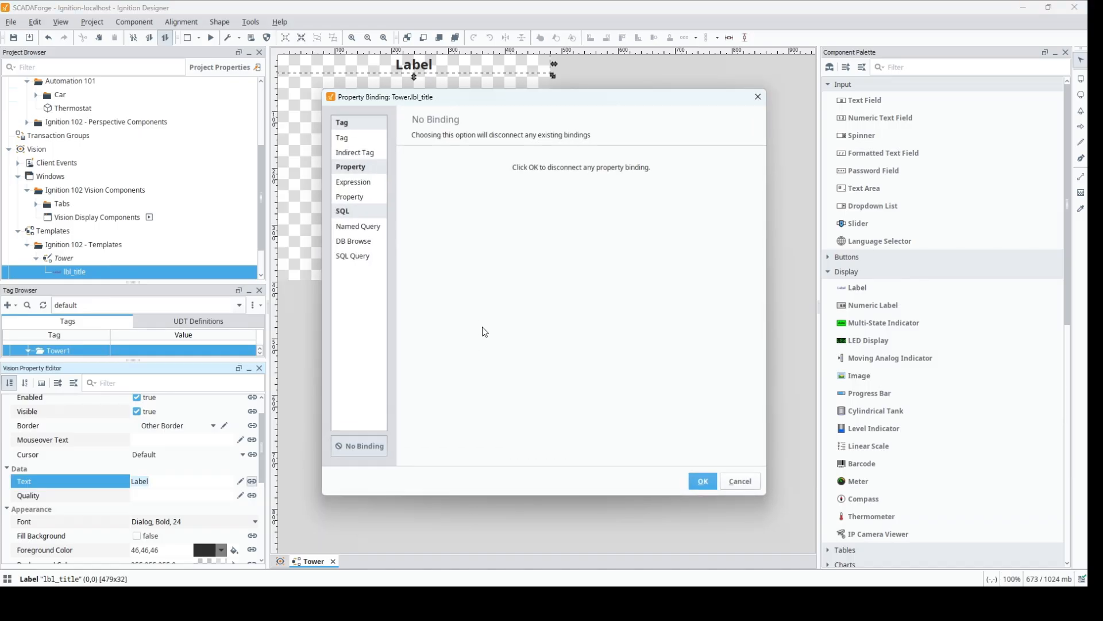
left_click(366, 184)
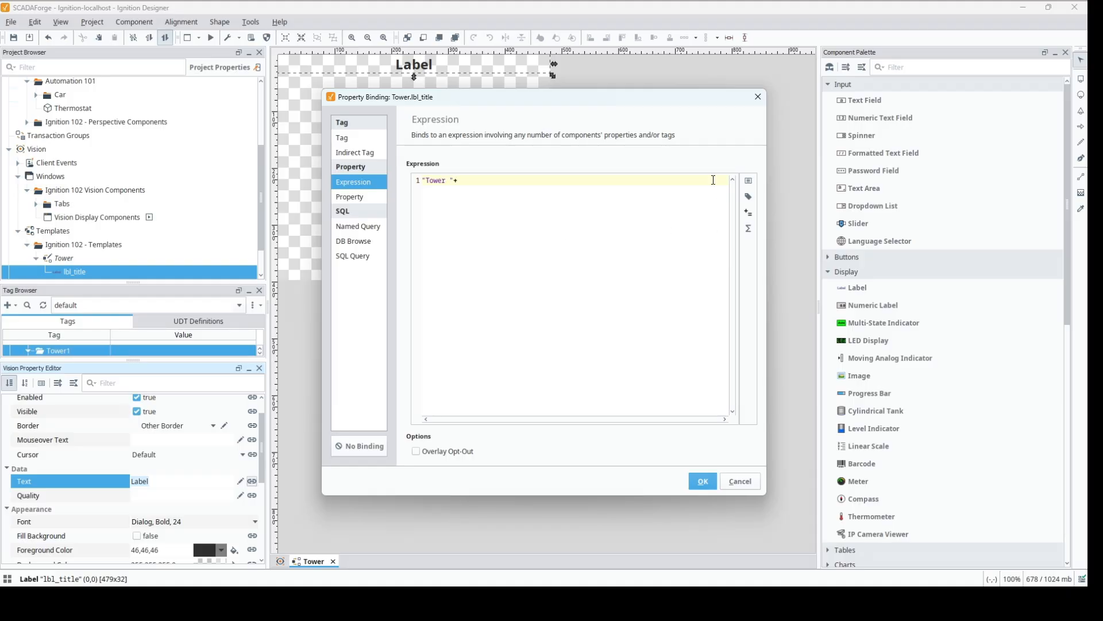
left_click(749, 180)
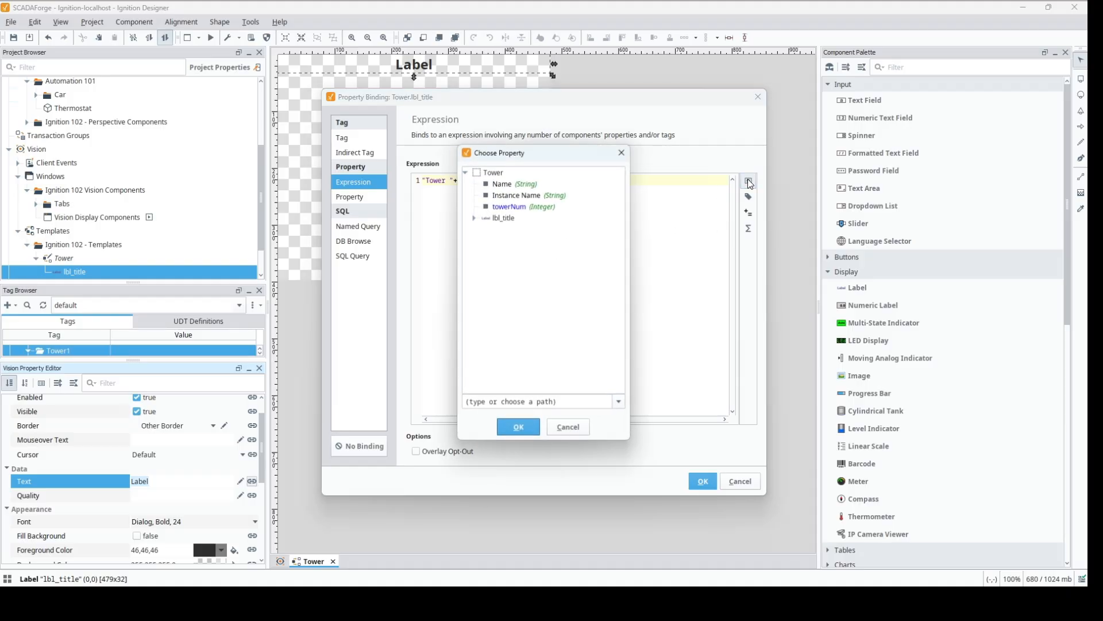
left_click(511, 207)
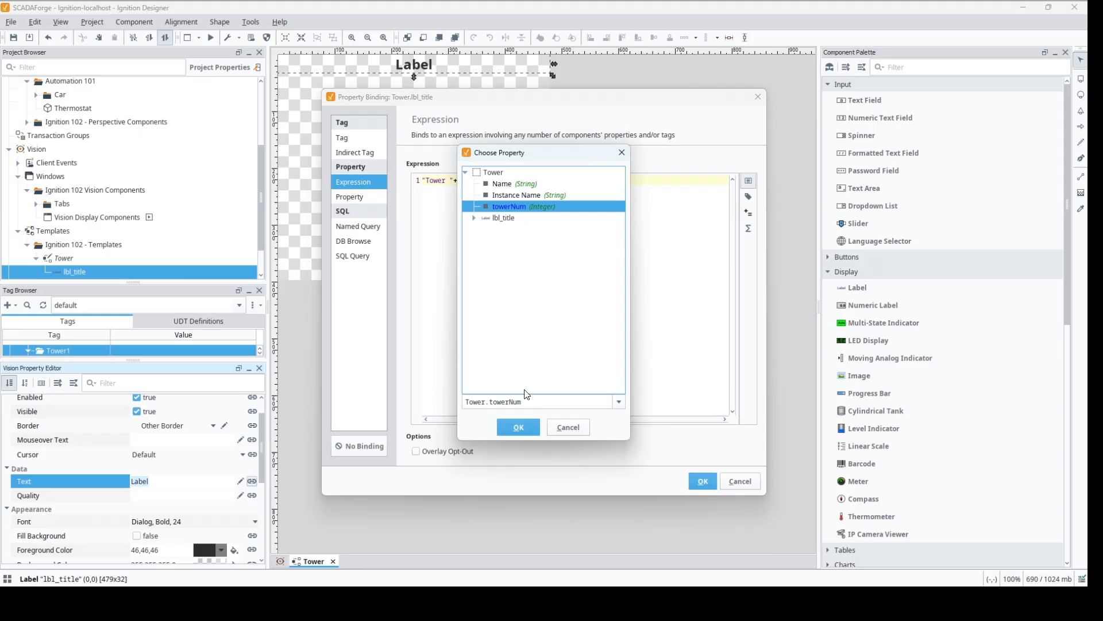
left_click(530, 430)
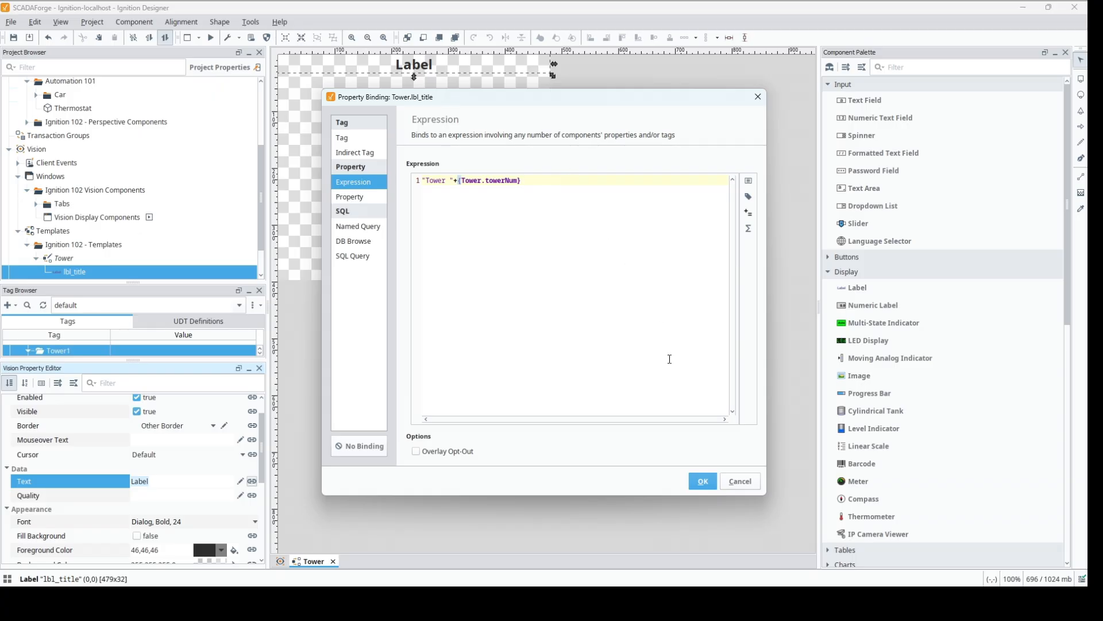
left_click(701, 483)
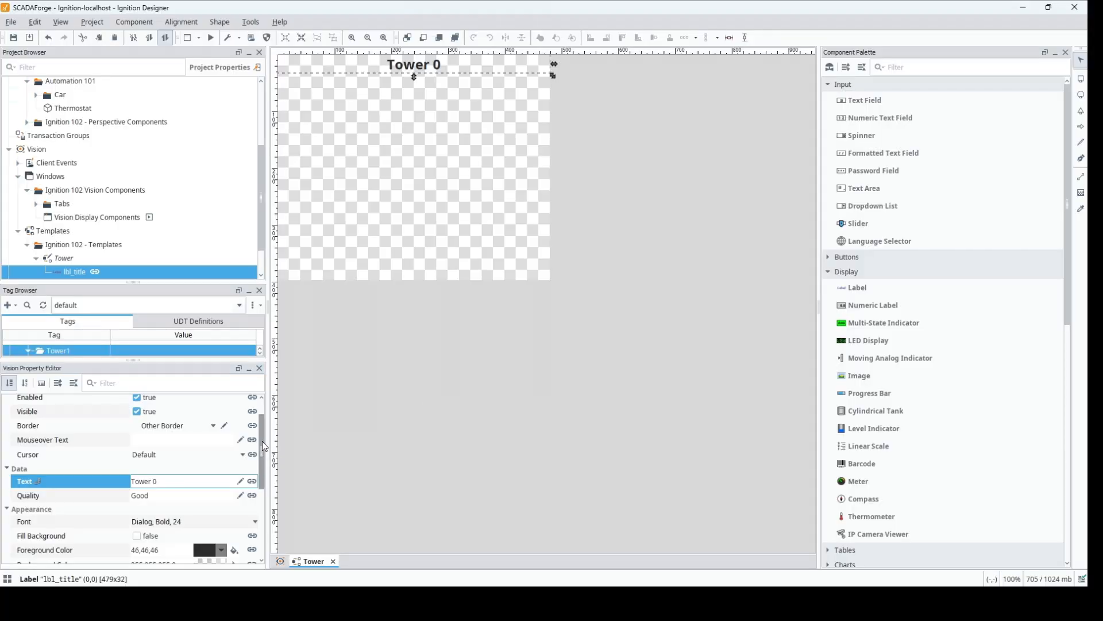
- Set the Tower template's towerNum parameter to 1 and check the title label
left_click_drag(262, 440, 264, 510)
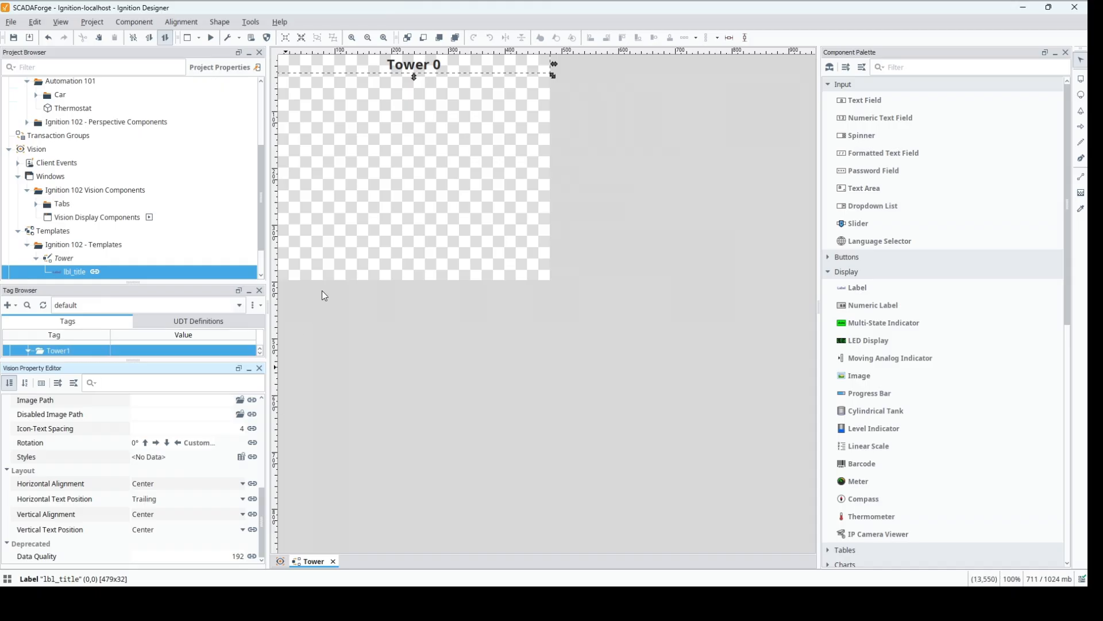
left_click(327, 256)
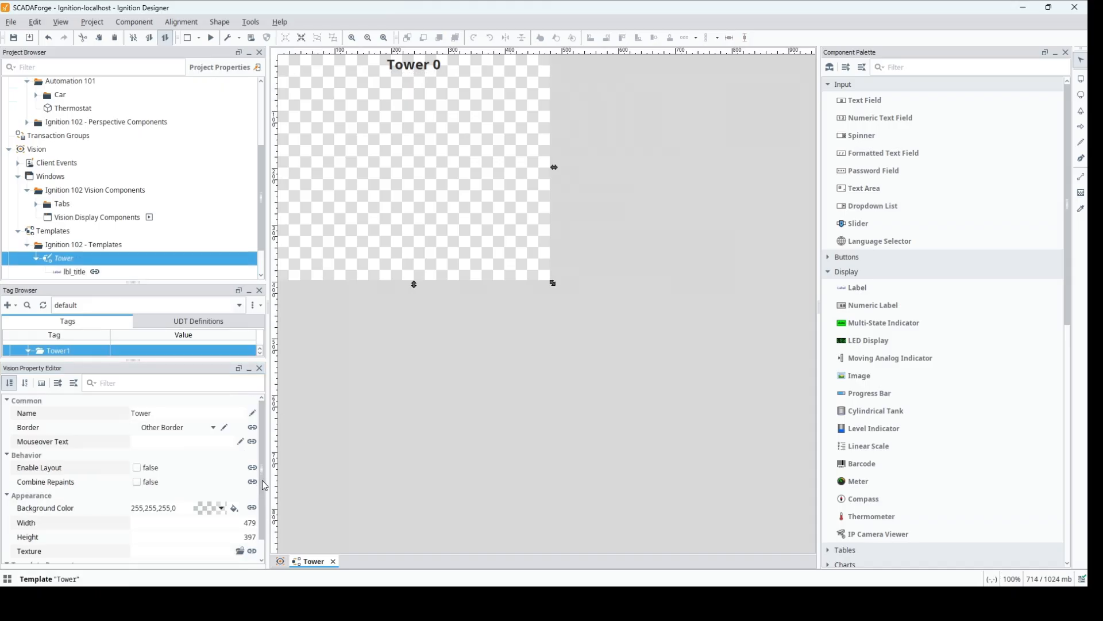
scroll(268, 535, "down", 1)
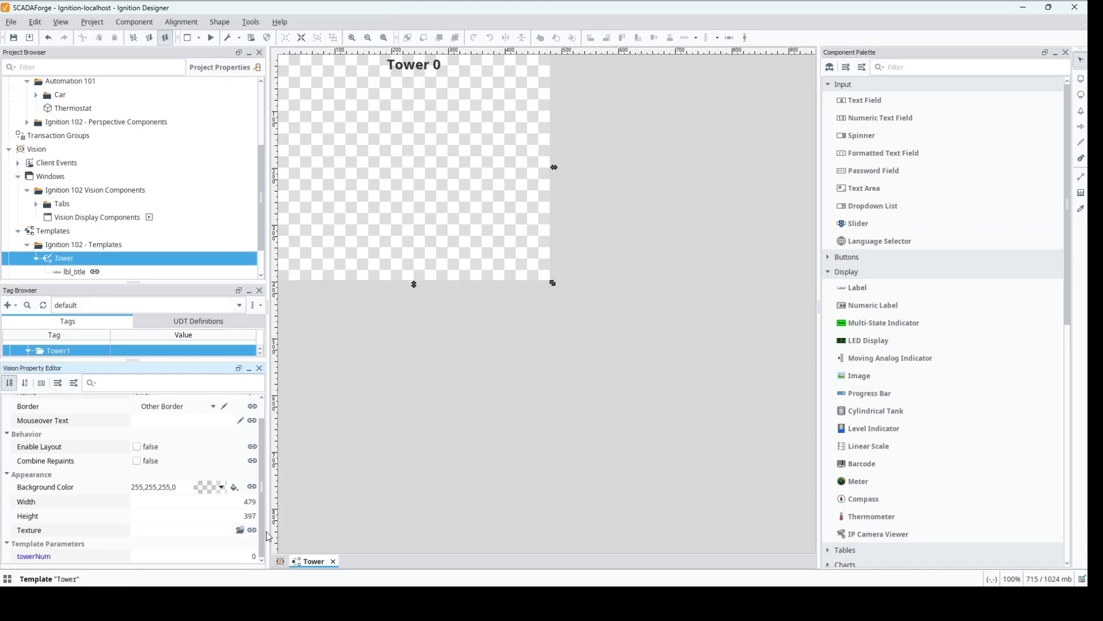
left_click(246, 557)
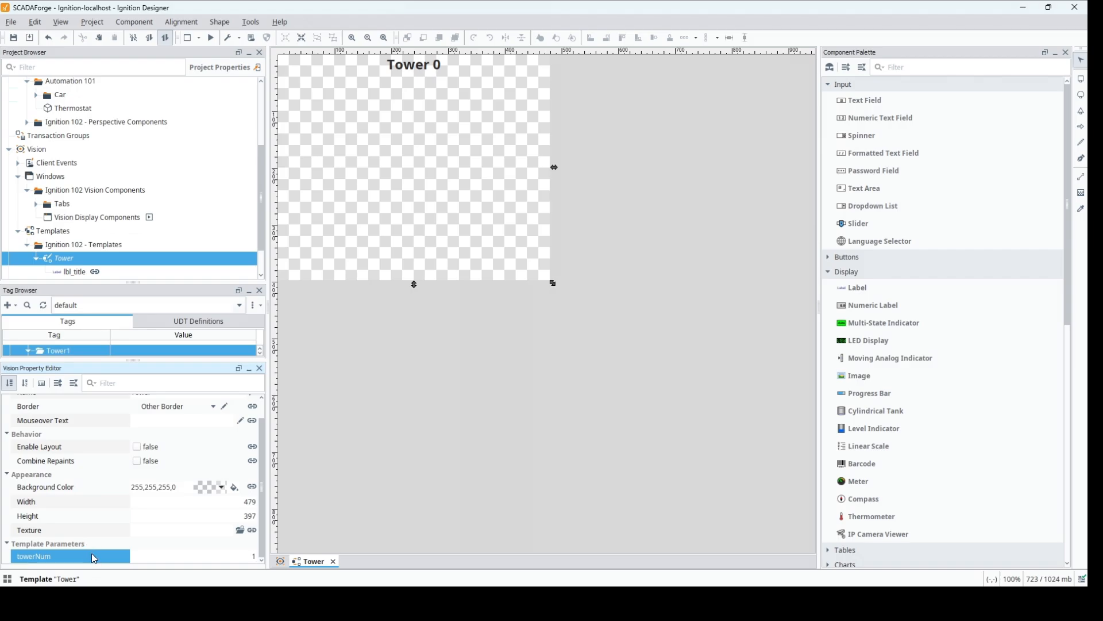
key("Return")
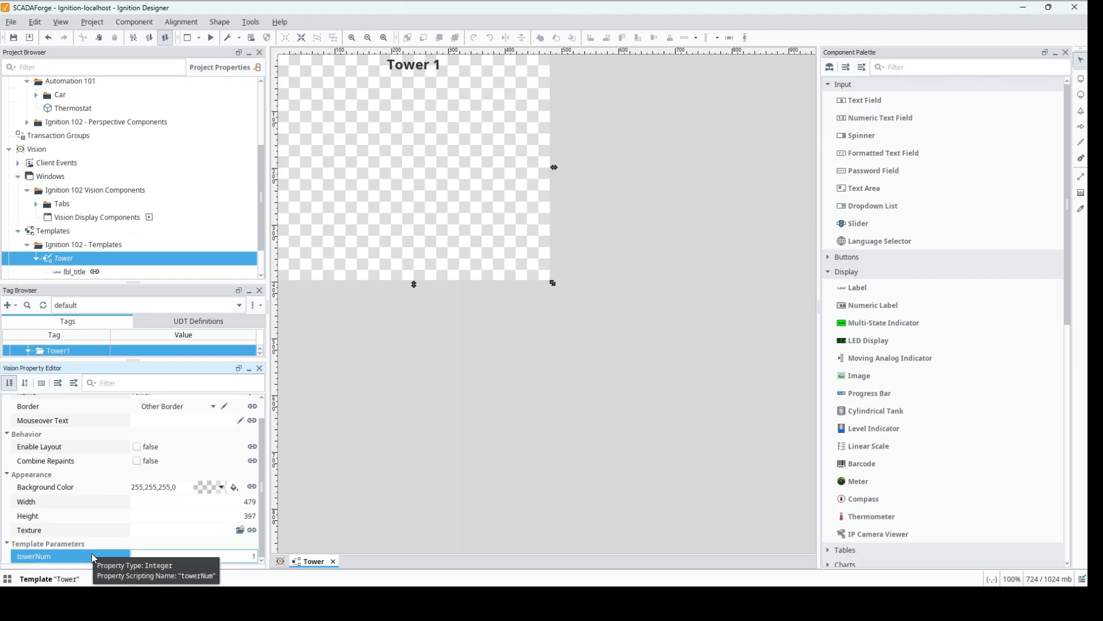
left_click(415, 69)
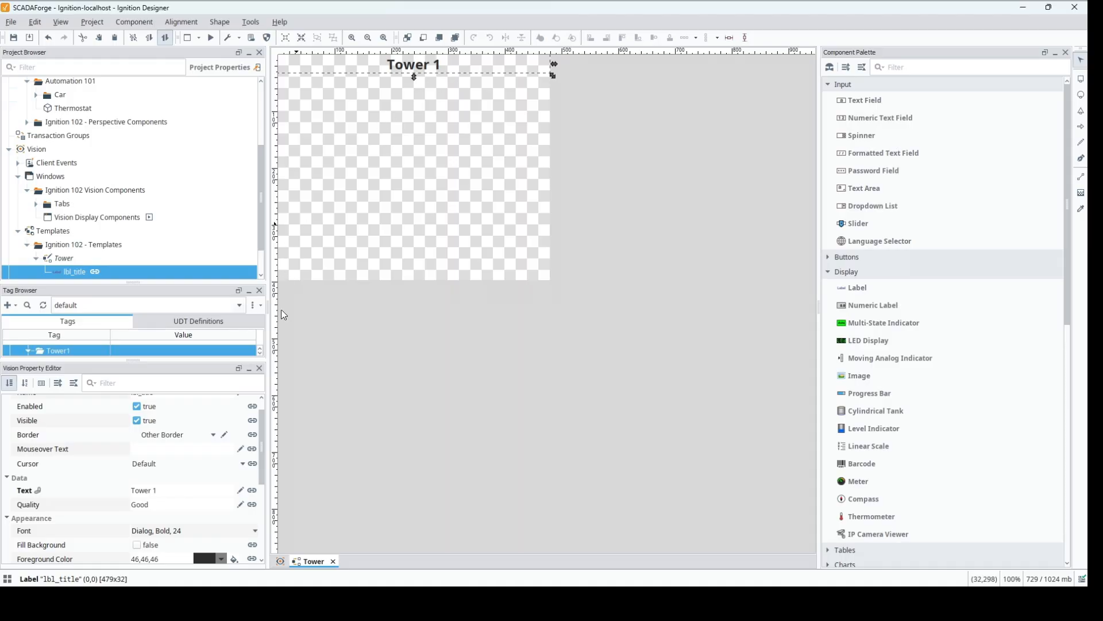
left_click(365, 238)
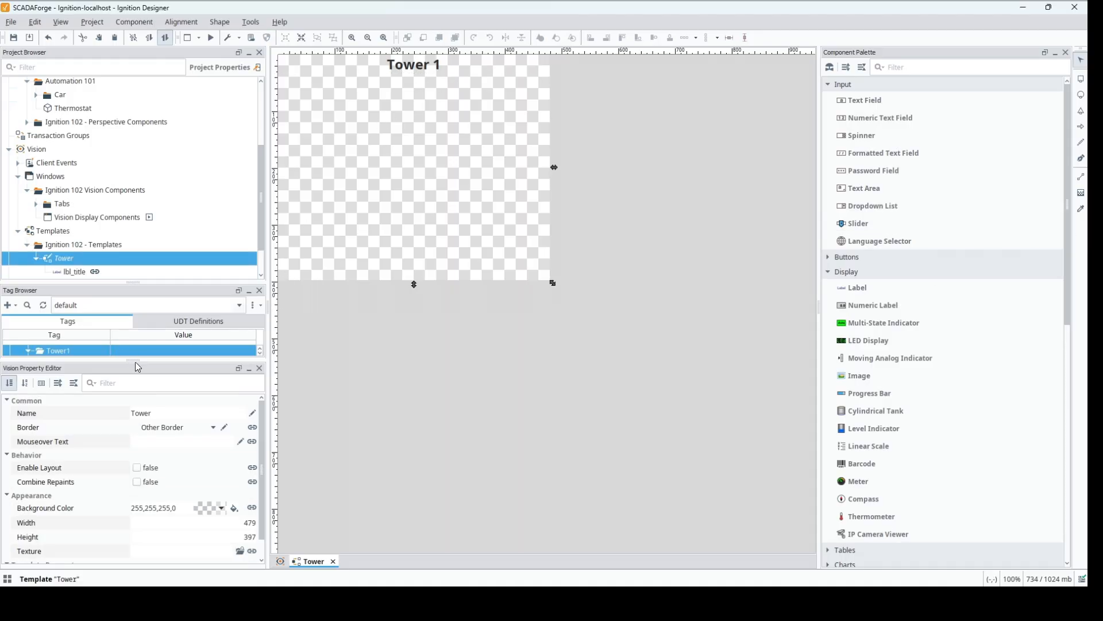
- Add a Thermometer of about 137 by 222 pixels at the left edge of the Tower template and center it vertically
left_click_drag(135, 362, 132, 529)
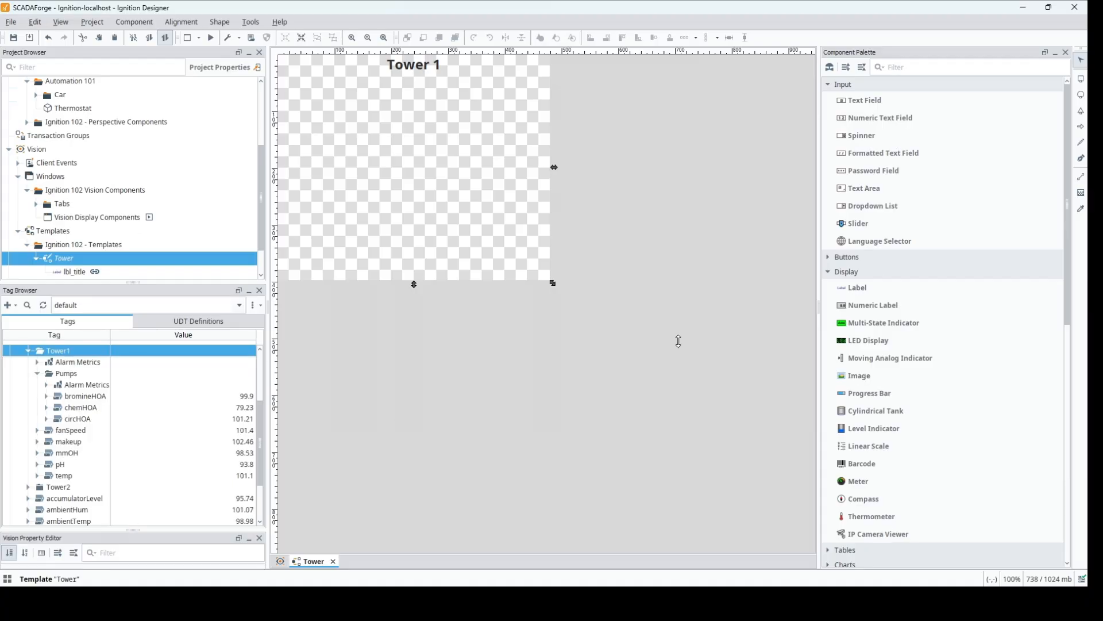
left_click_drag(1069, 224, 1071, 253)
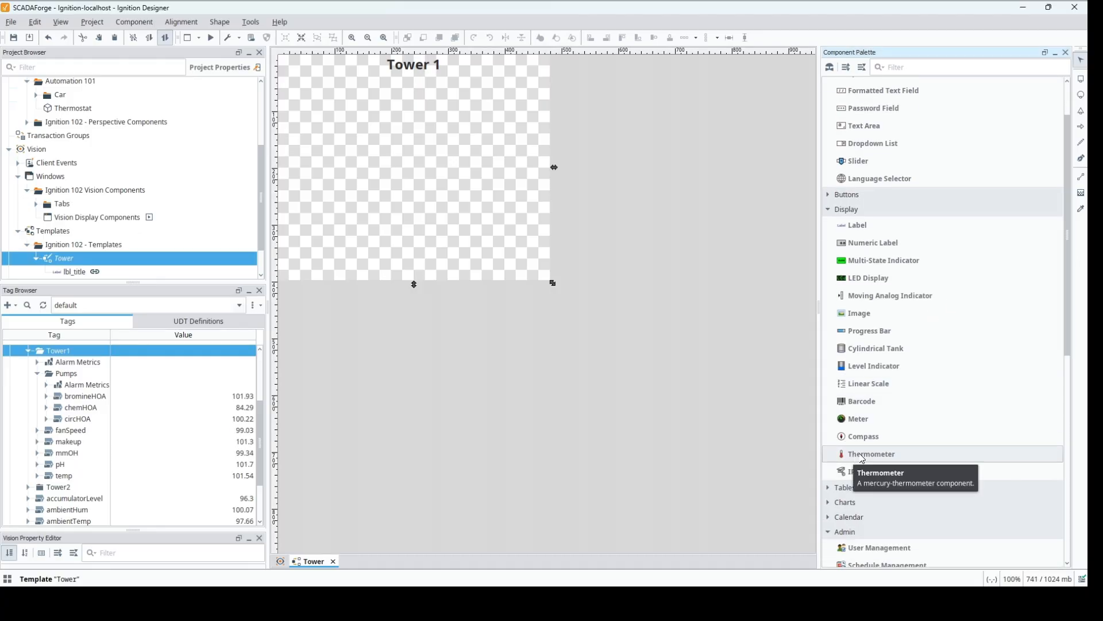
left_click_drag(855, 458, 313, 122)
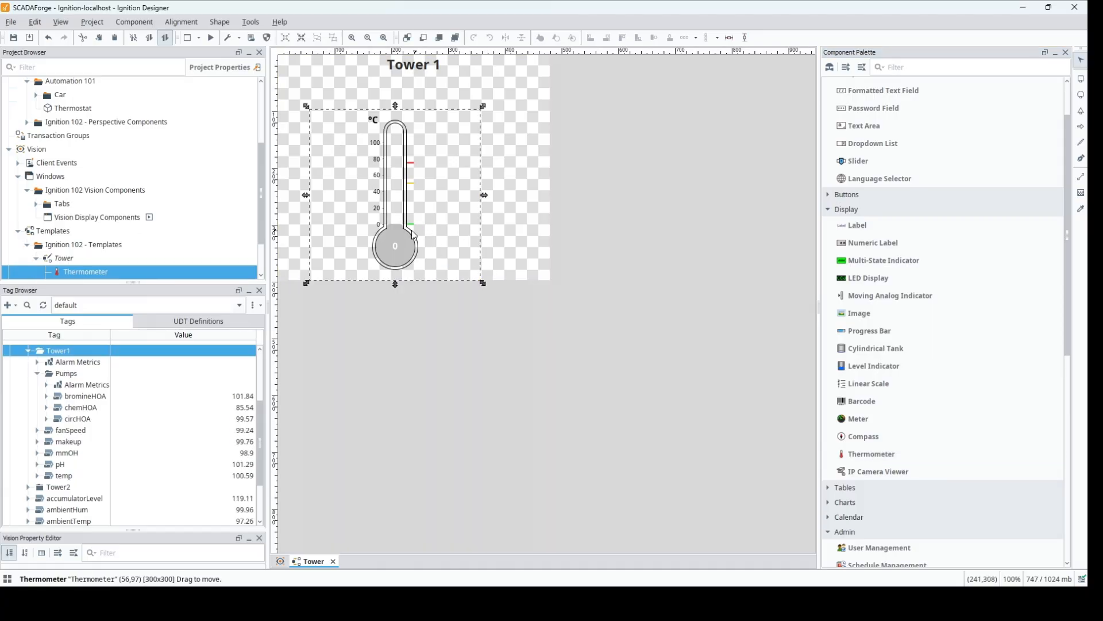
left_click_drag(382, 224, 350, 195)
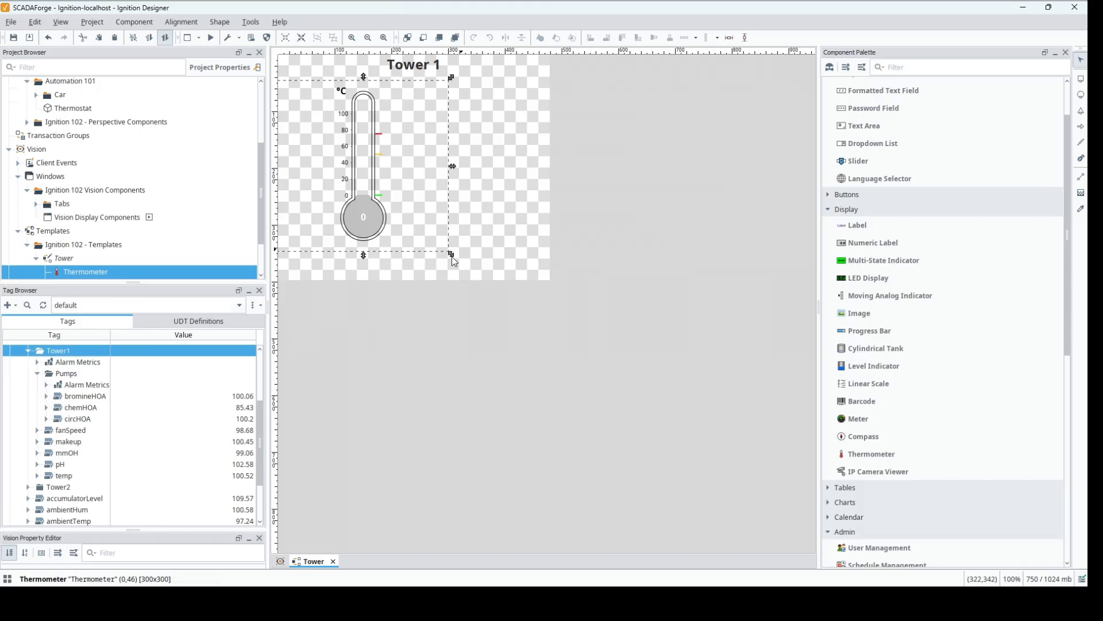
left_click_drag(452, 256, 314, 217)
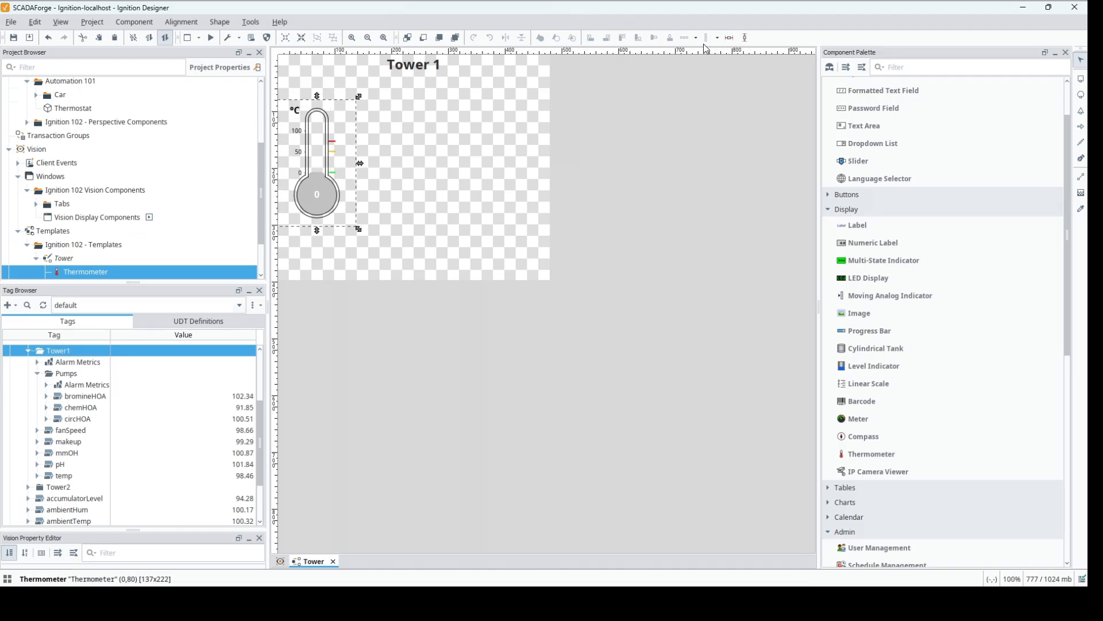
left_click(746, 38)
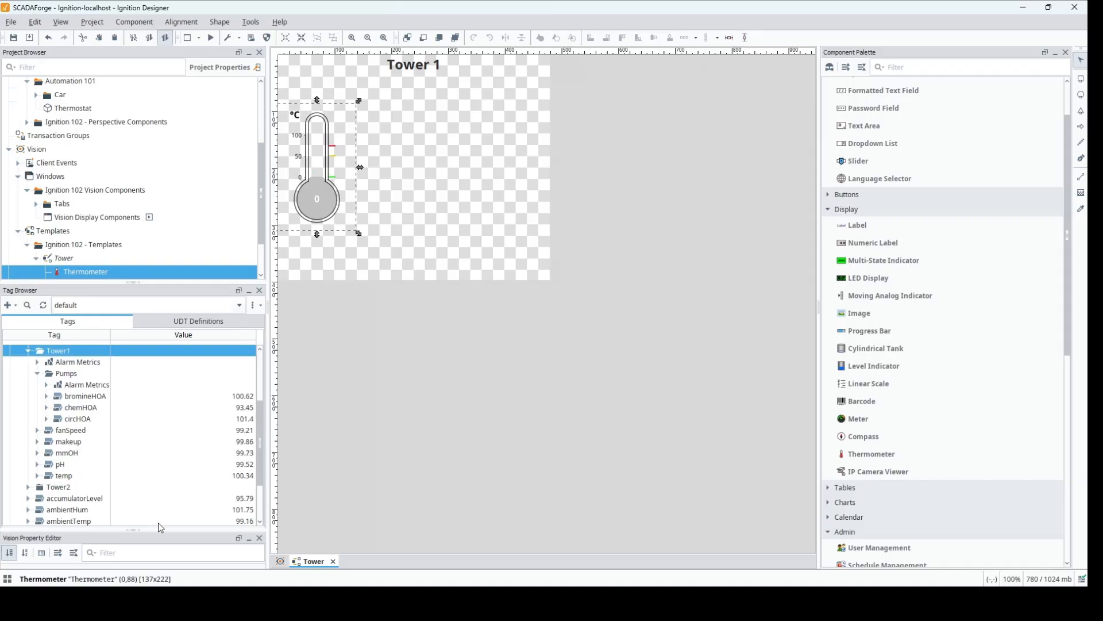
- Set the thermometer's Overall Low Bound to 50, its Overall High Bound to 150 and its units to Fahrenheit
left_click_drag(133, 526, 136, 292)
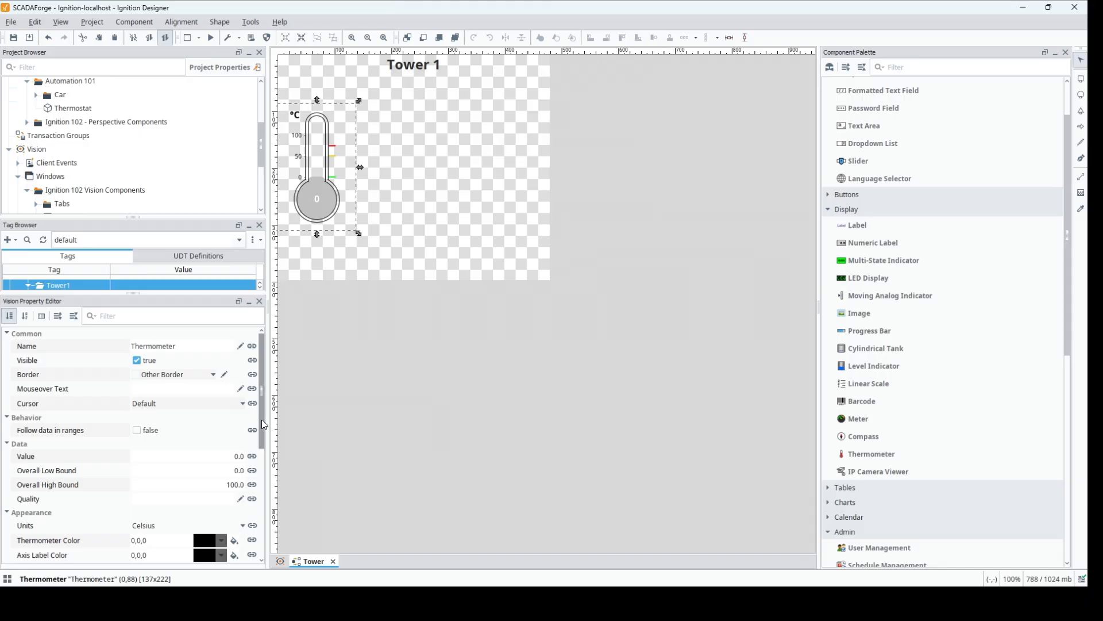
scroll(262, 445, "down", 2)
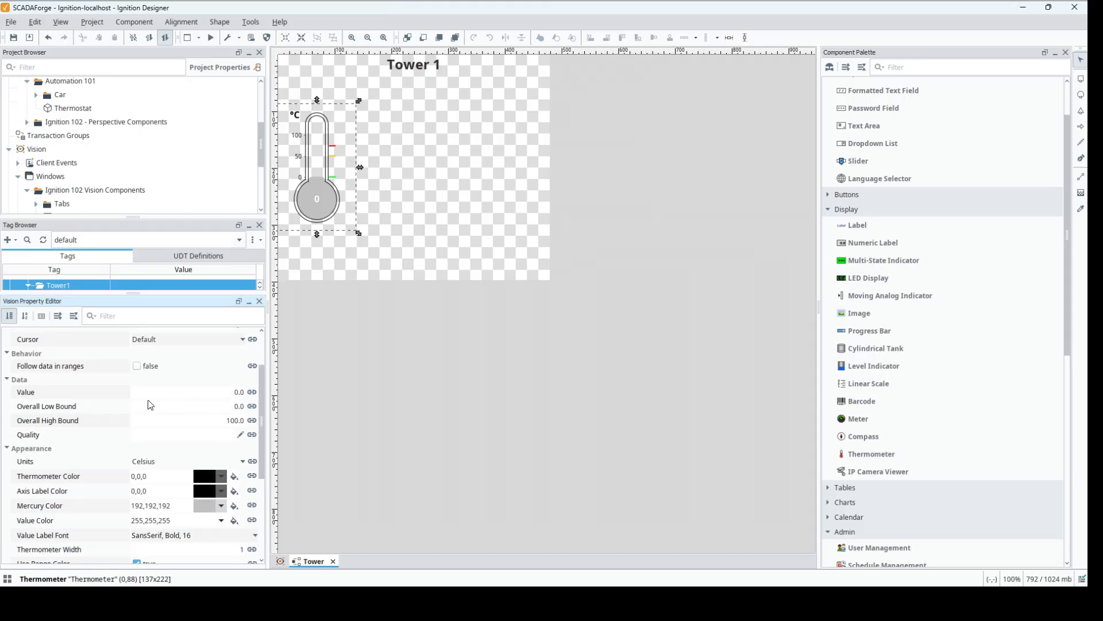
left_click_drag(128, 294, 131, 434)
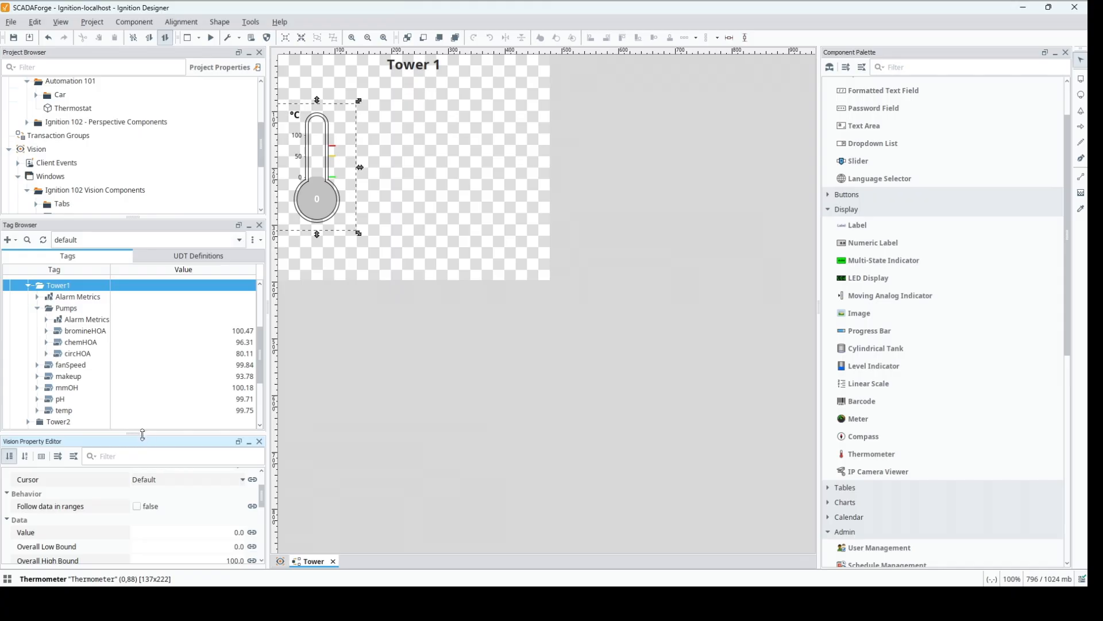
left_click_drag(144, 434, 135, 320)
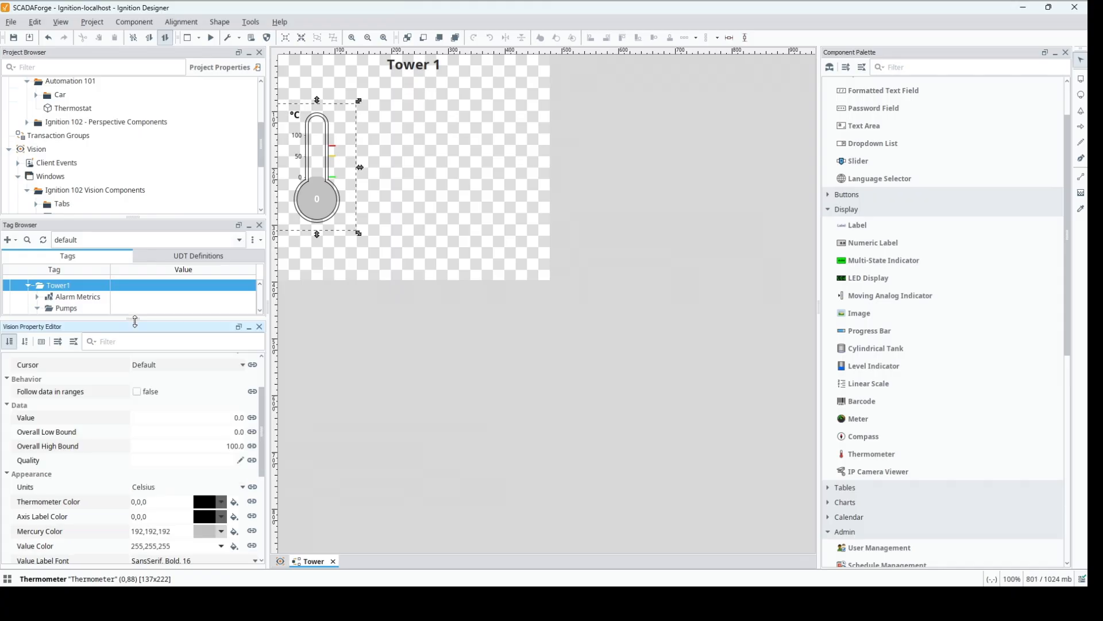
left_click(210, 434)
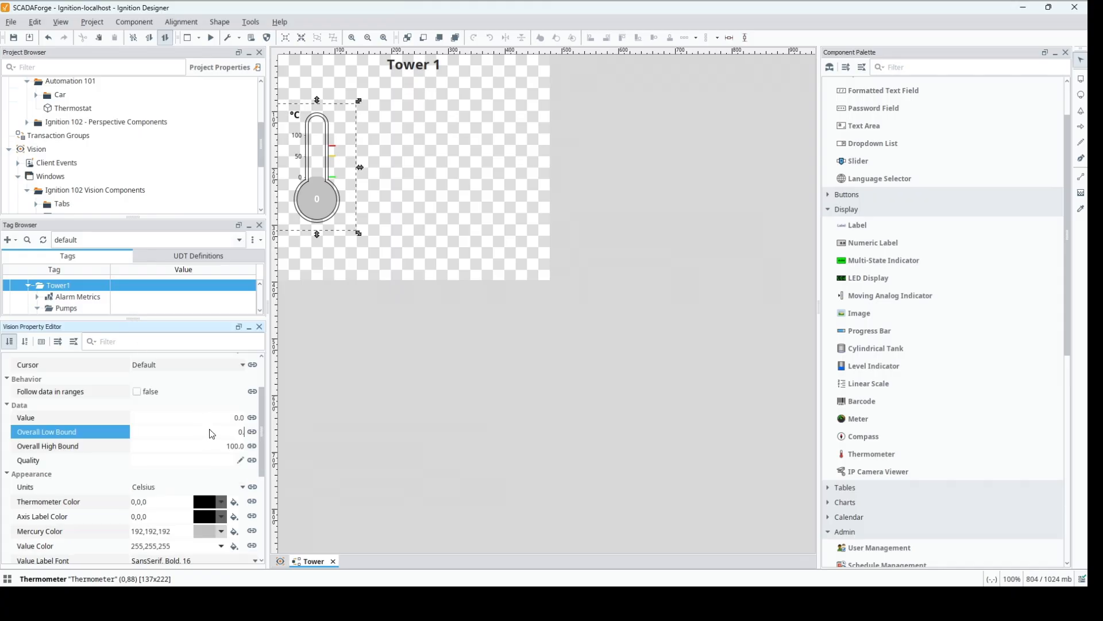
key("Tab")
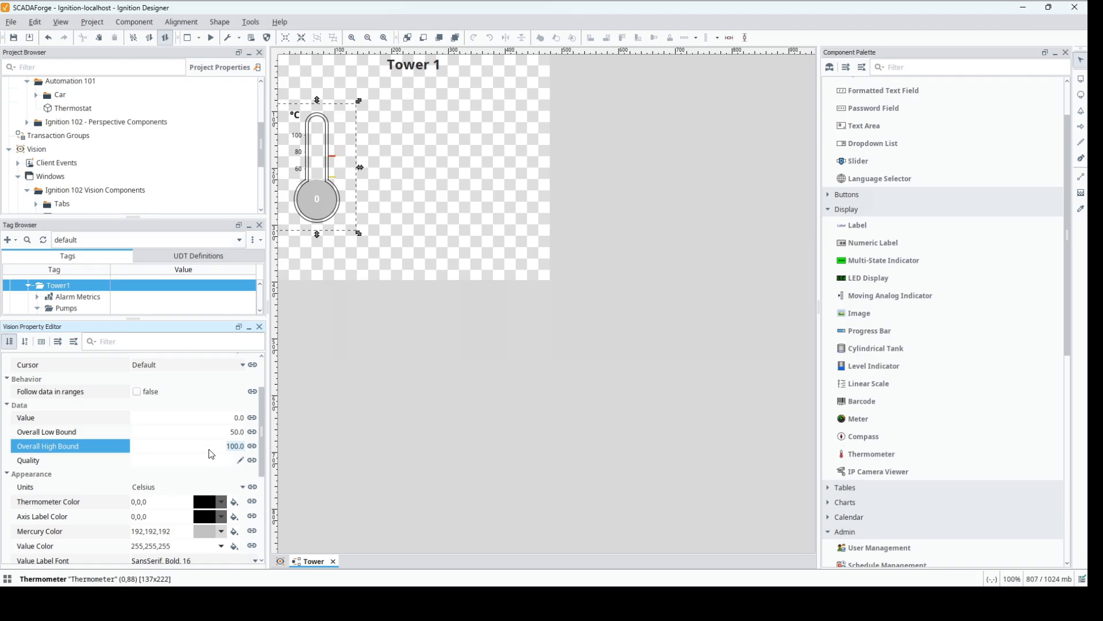
type("150")
key("Return")
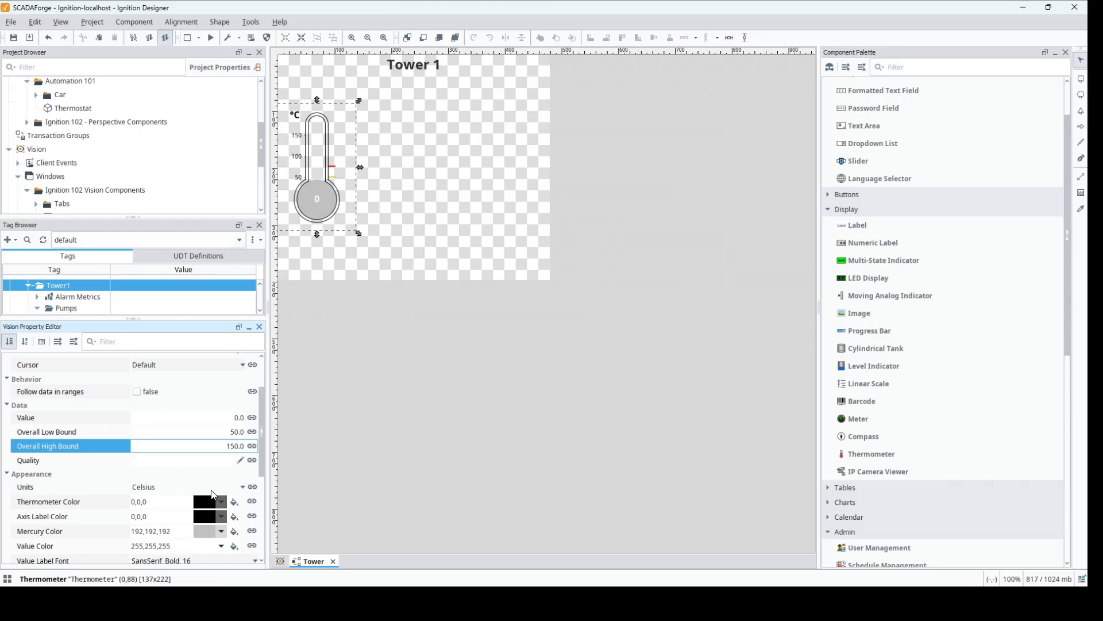
left_click(243, 486)
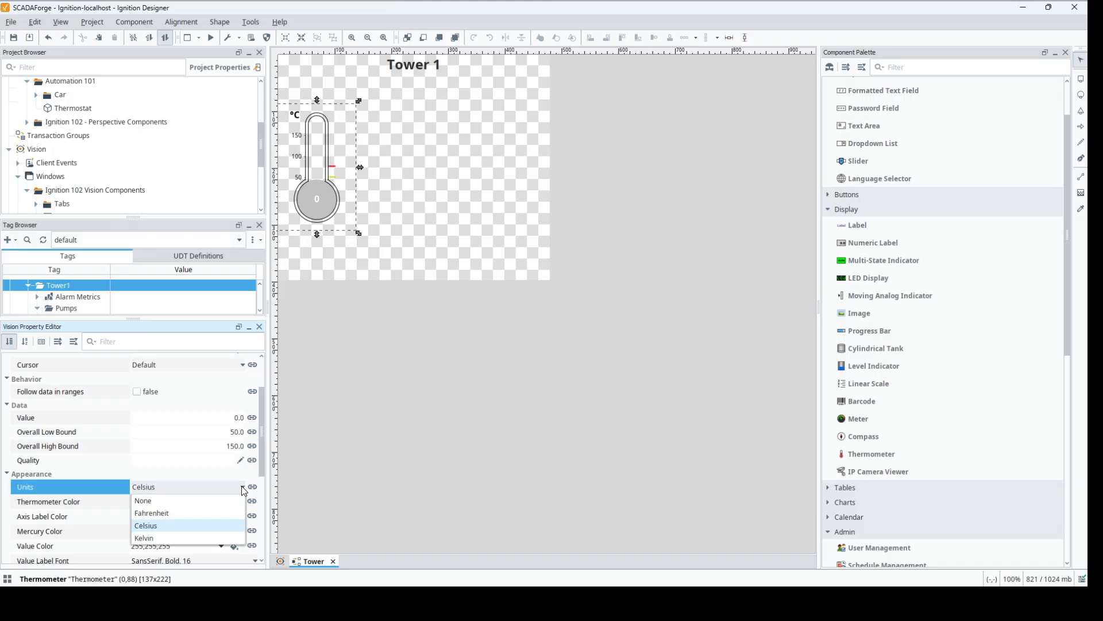
left_click(235, 514)
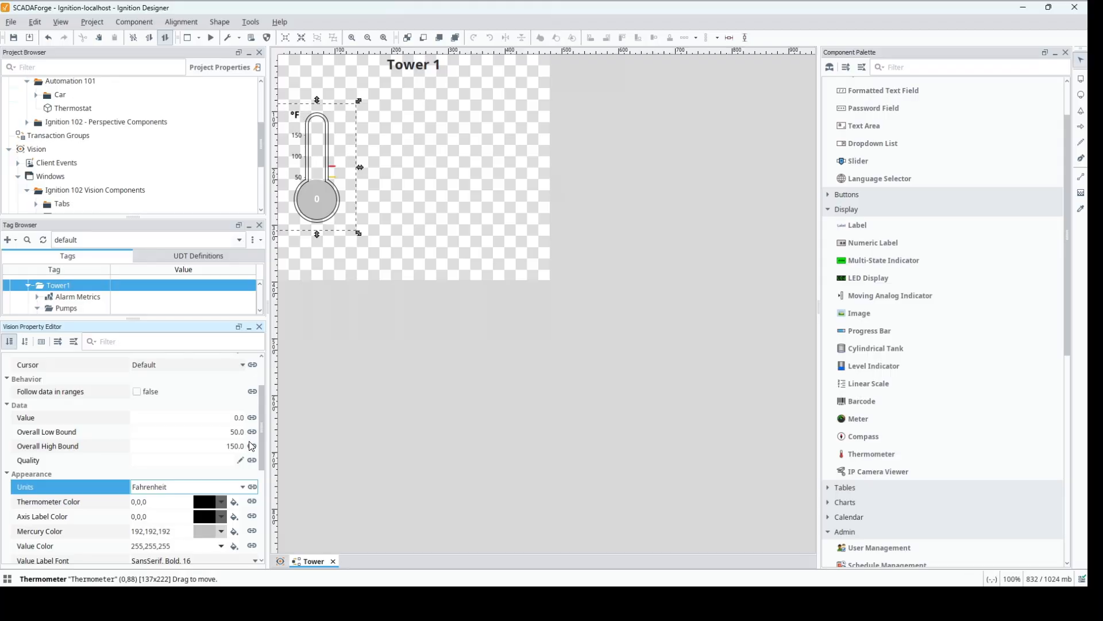
- Set the thermometer's Interval 1 High to 90, Interval 2 Low to 90 and Interval 2 High to 110
left_click_drag(260, 440, 270, 490)
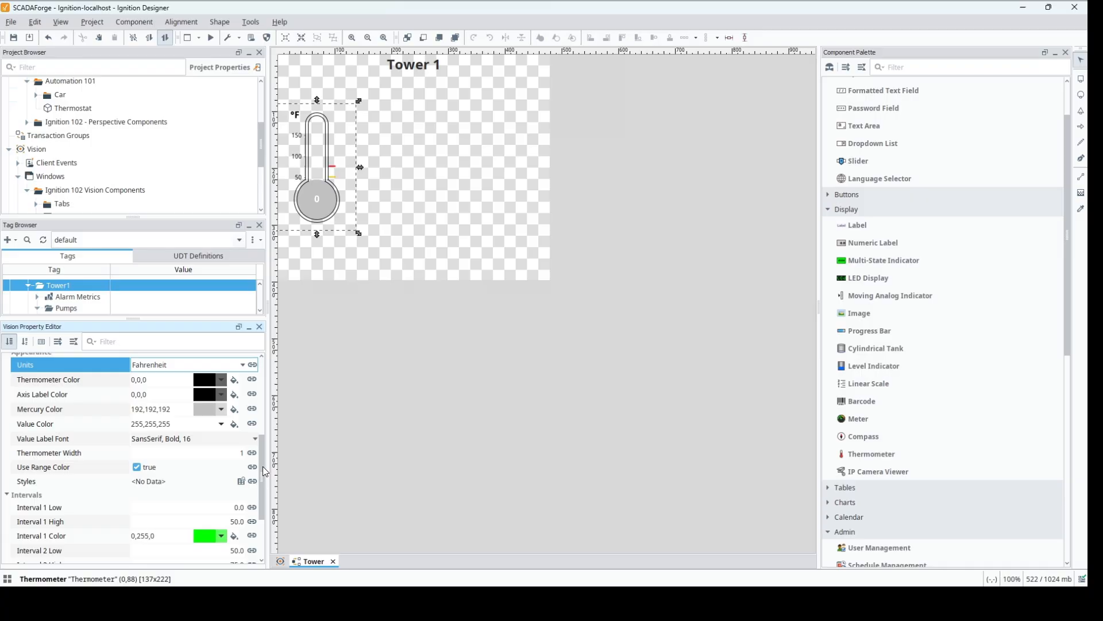
left_click_drag(262, 473, 270, 499)
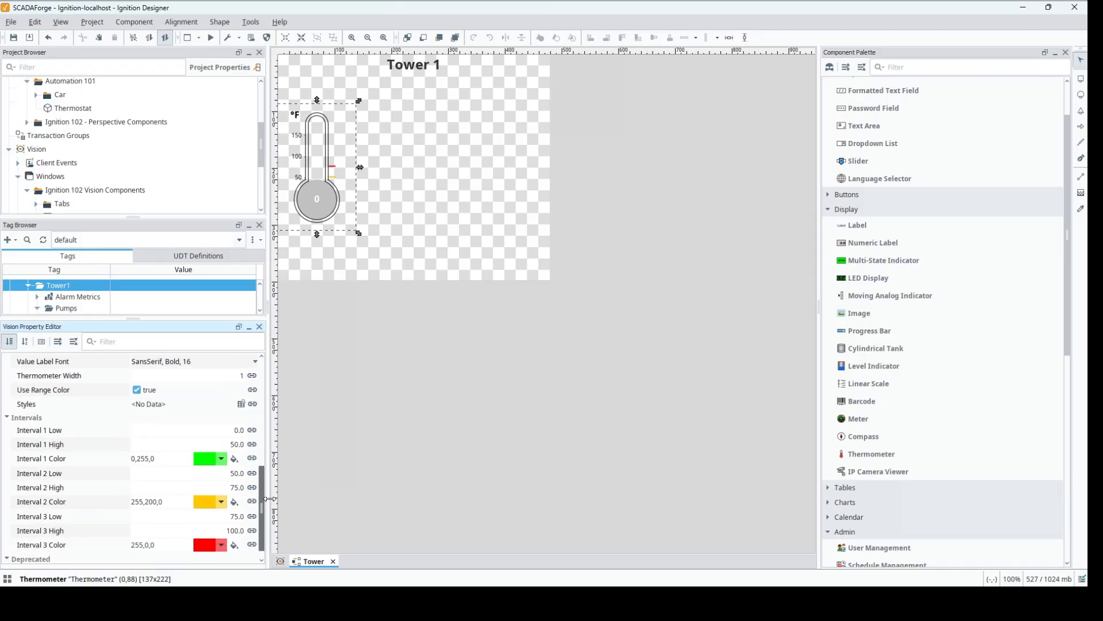
left_click(223, 446)
left_click_drag(221, 448, 248, 450)
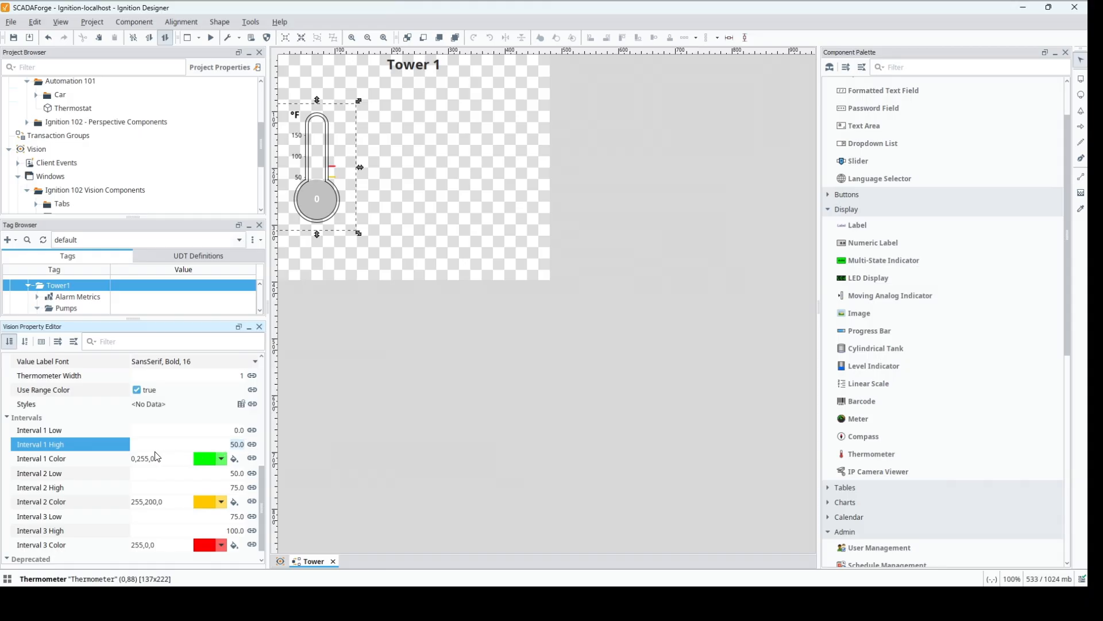
type("90")
left_click(187, 473)
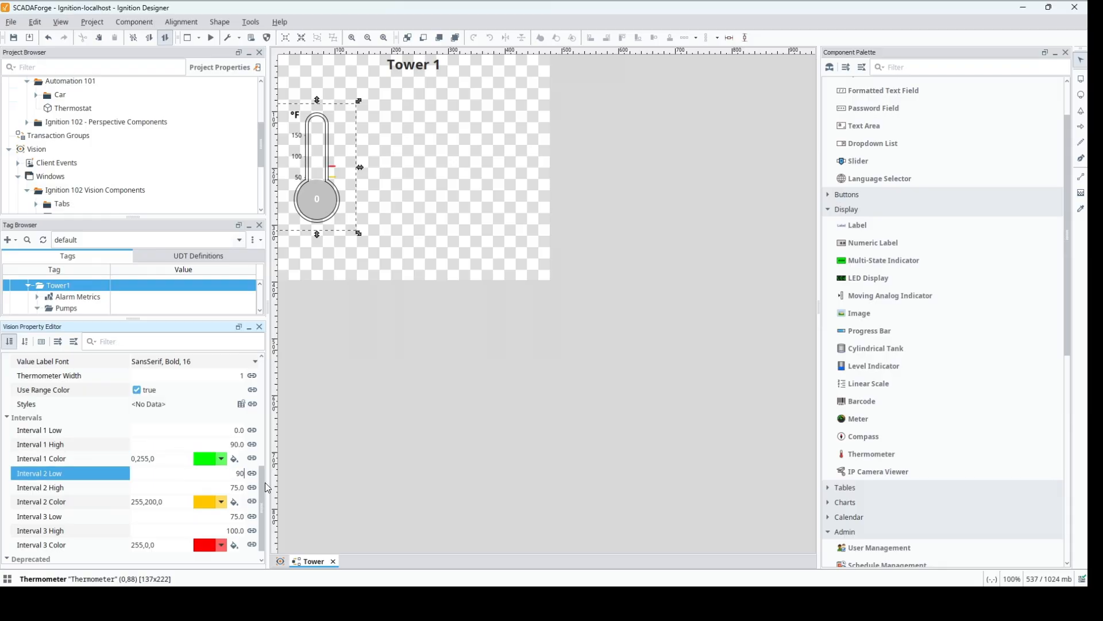
left_click(224, 492)
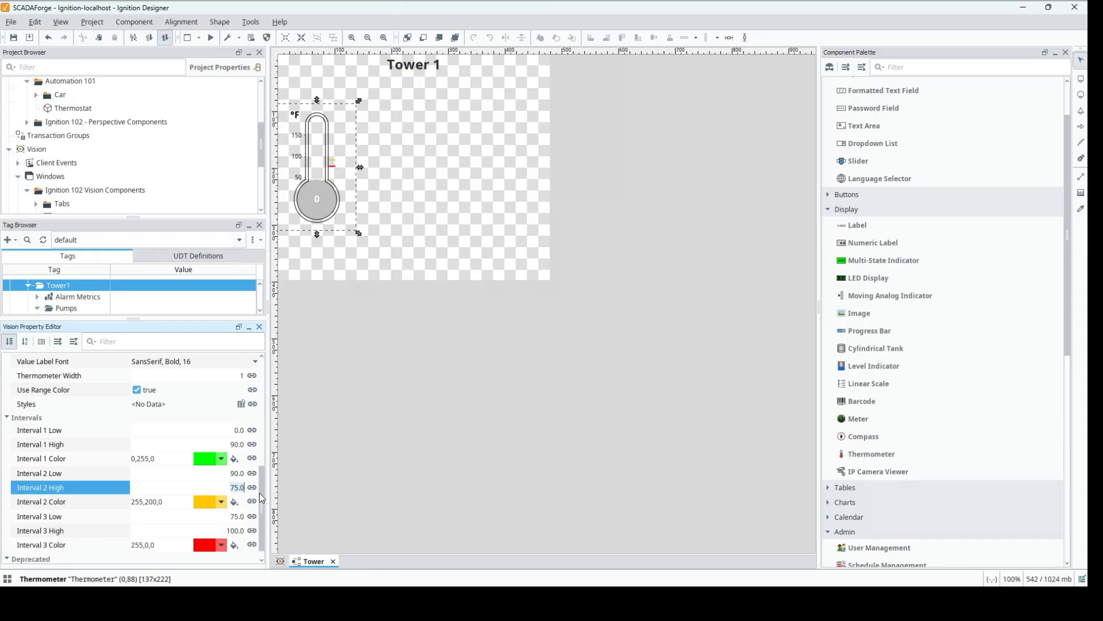
type("110")
- Set the thermometer's Interval 3 Low to 110 and its Interval 3 High to 150
left_click(223, 516)
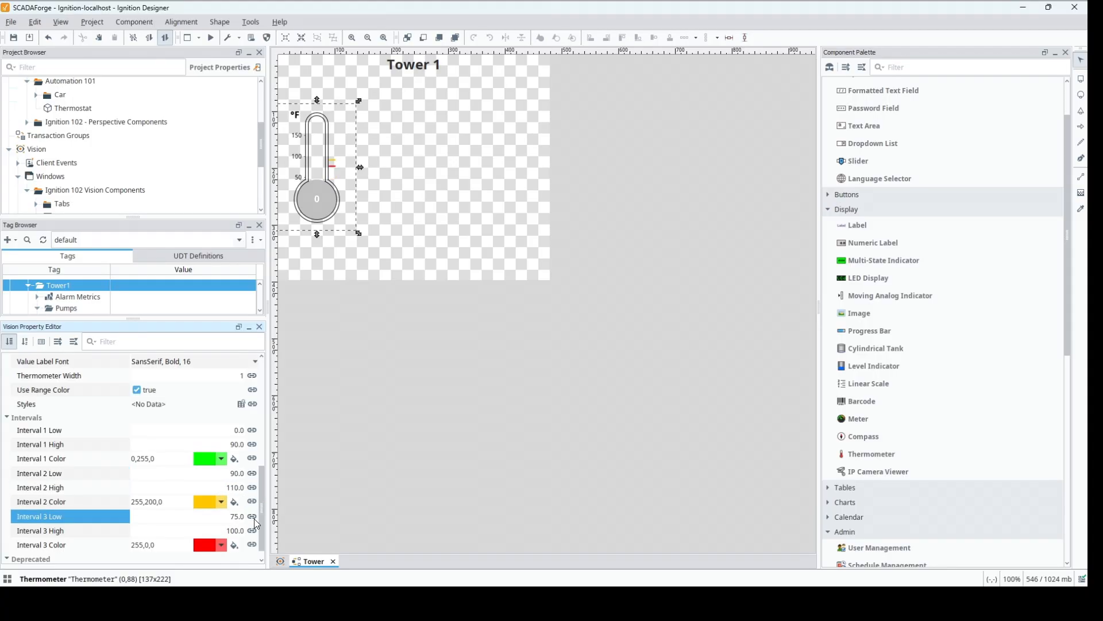
type("110")
left_click(219, 530)
key("BackSpace")
key("BackSpace")
key("BackSpace")
key("BackSpace")
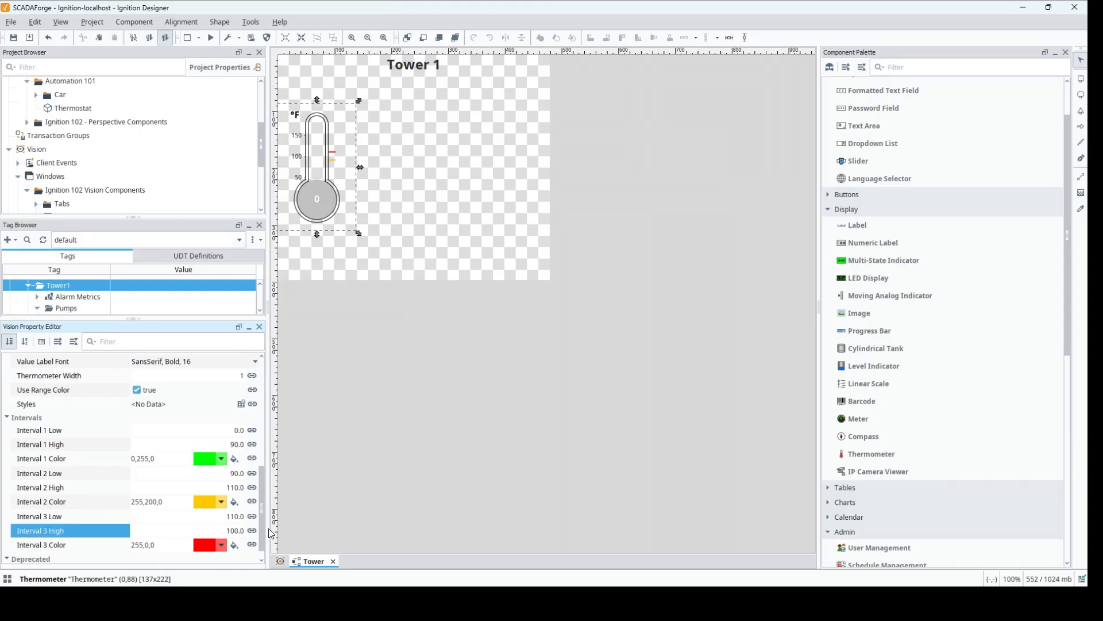
type("50")
key("Return")
- Bind the thermometer's Value property directly to the tag [default]Simulated Data/Refrigeration/Tower1/temp
left_click_drag(263, 500, 255, 407)
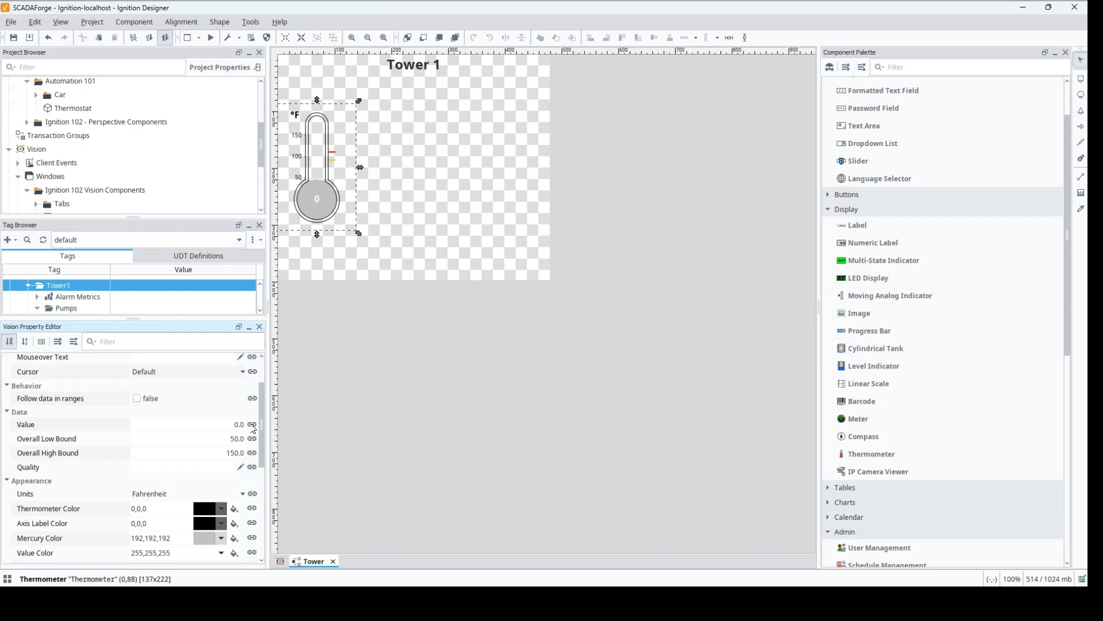
left_click(253, 425)
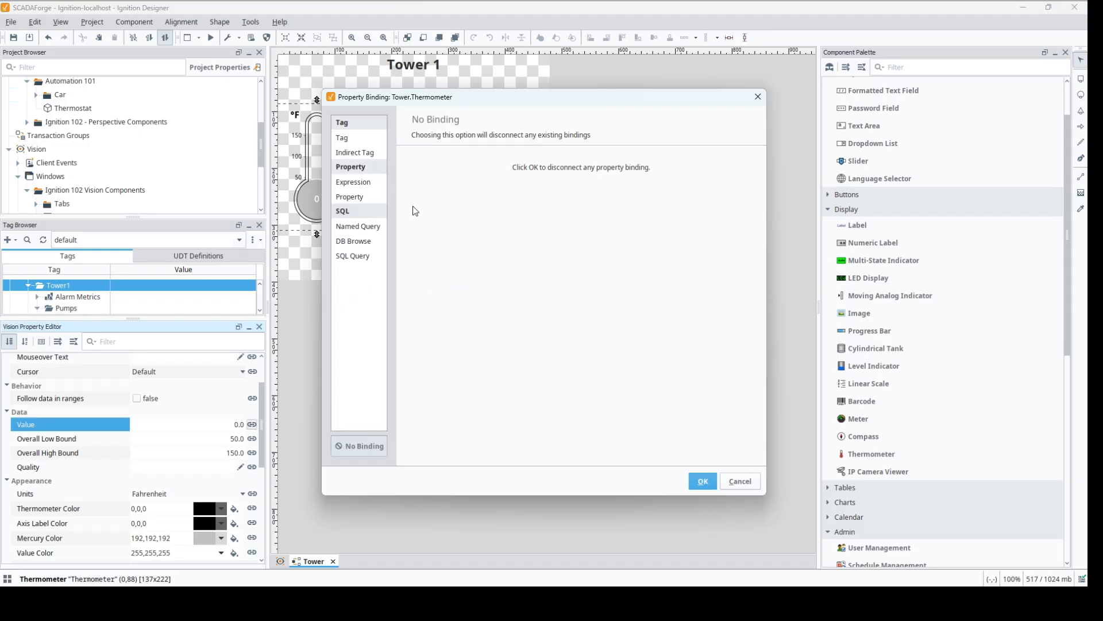
left_click(361, 138)
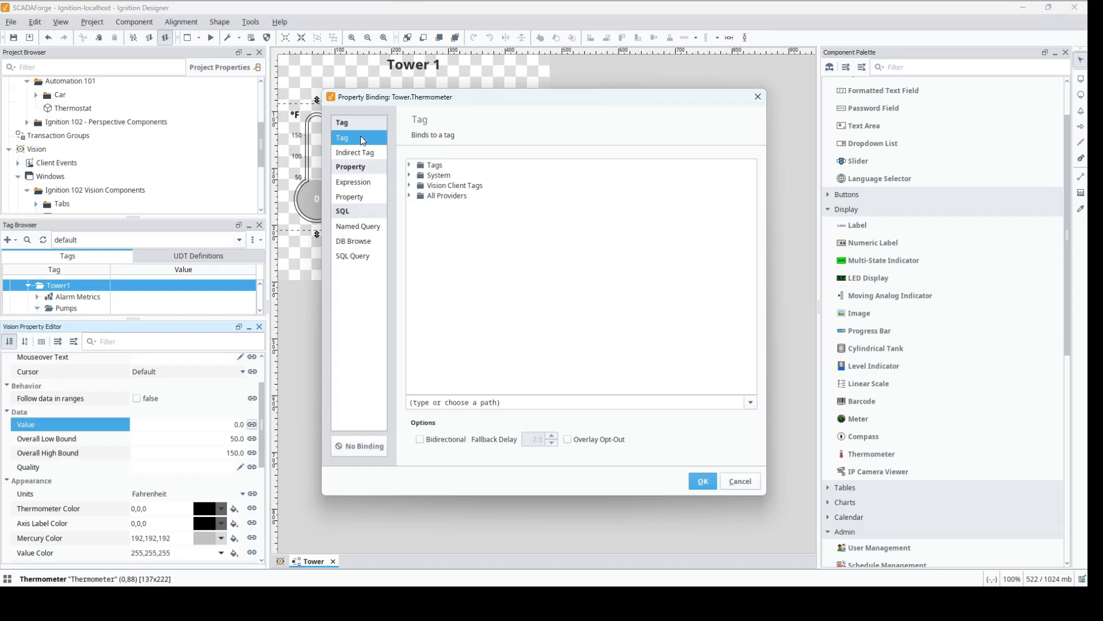
left_click(410, 166)
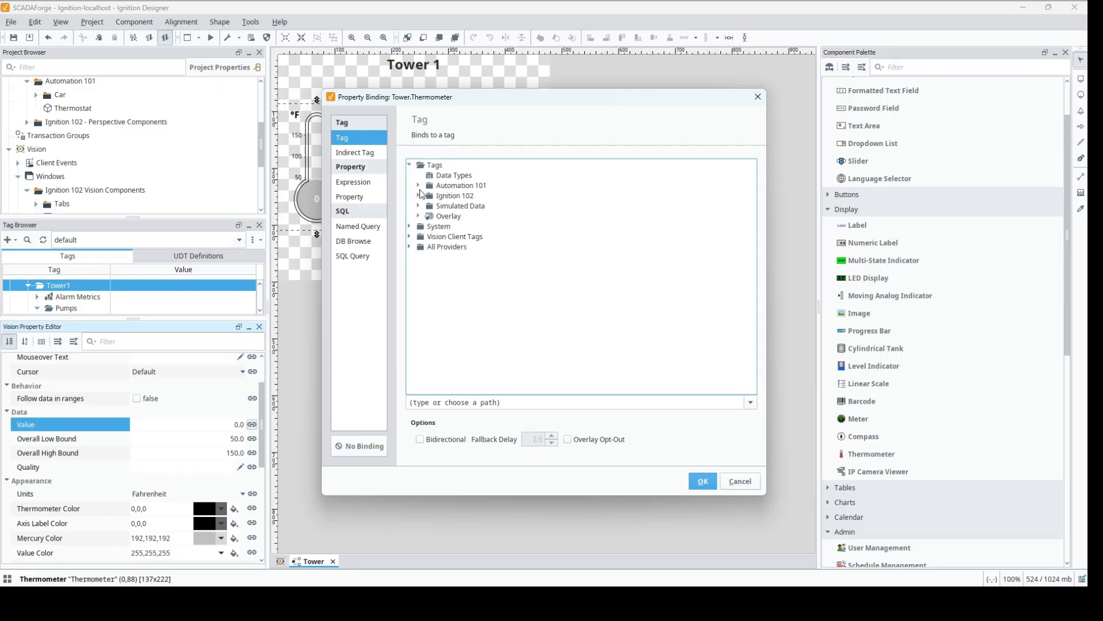
left_click(419, 206)
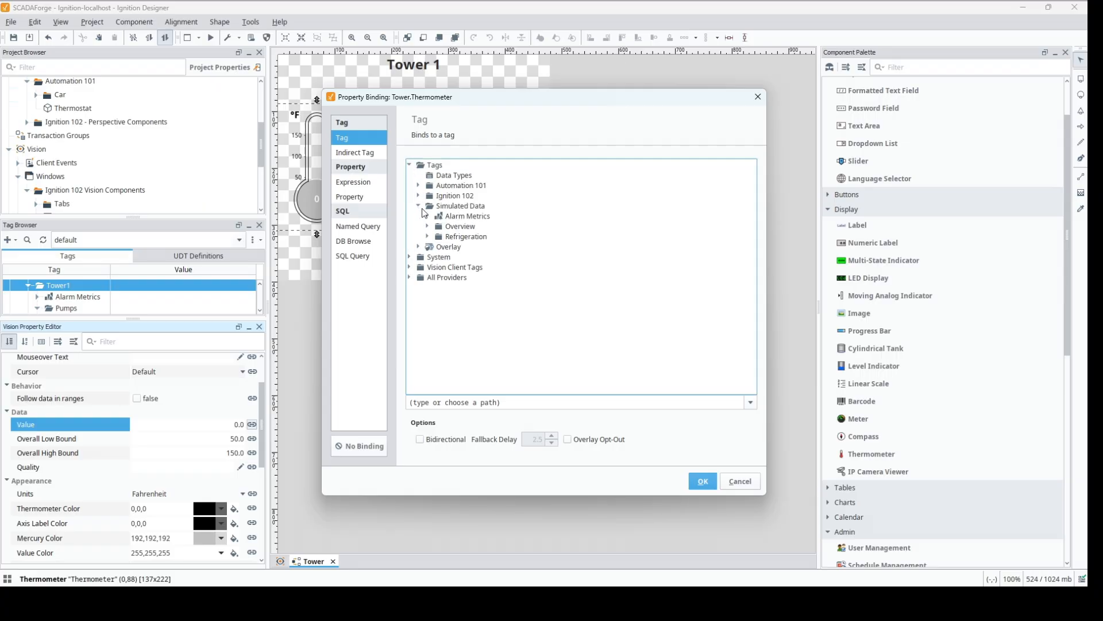
left_click(427, 237)
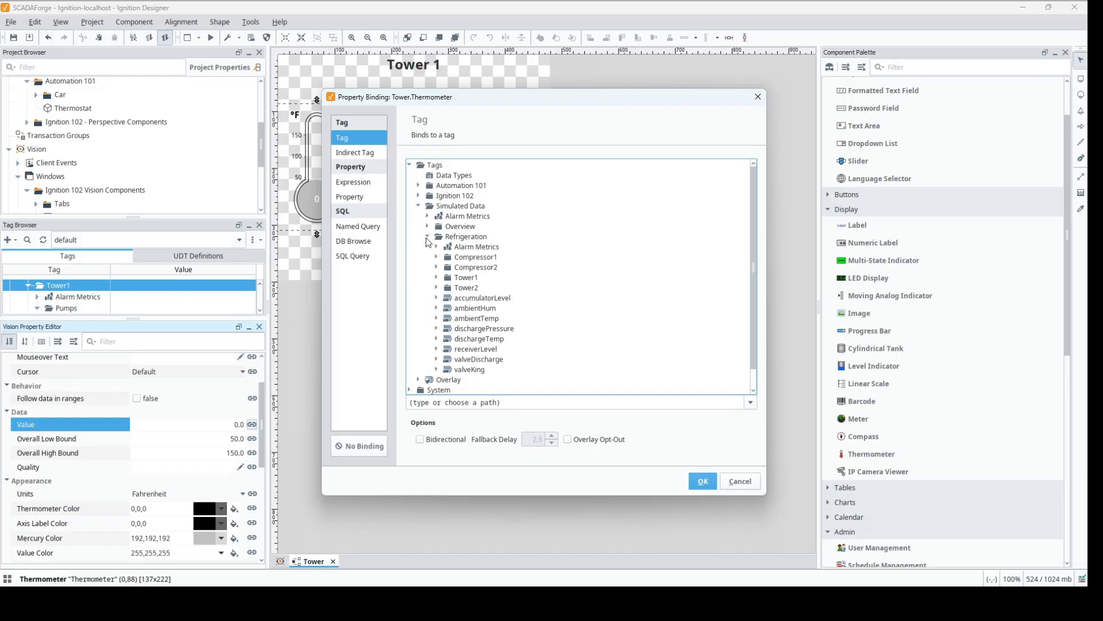
left_click(437, 277)
left_click(478, 349)
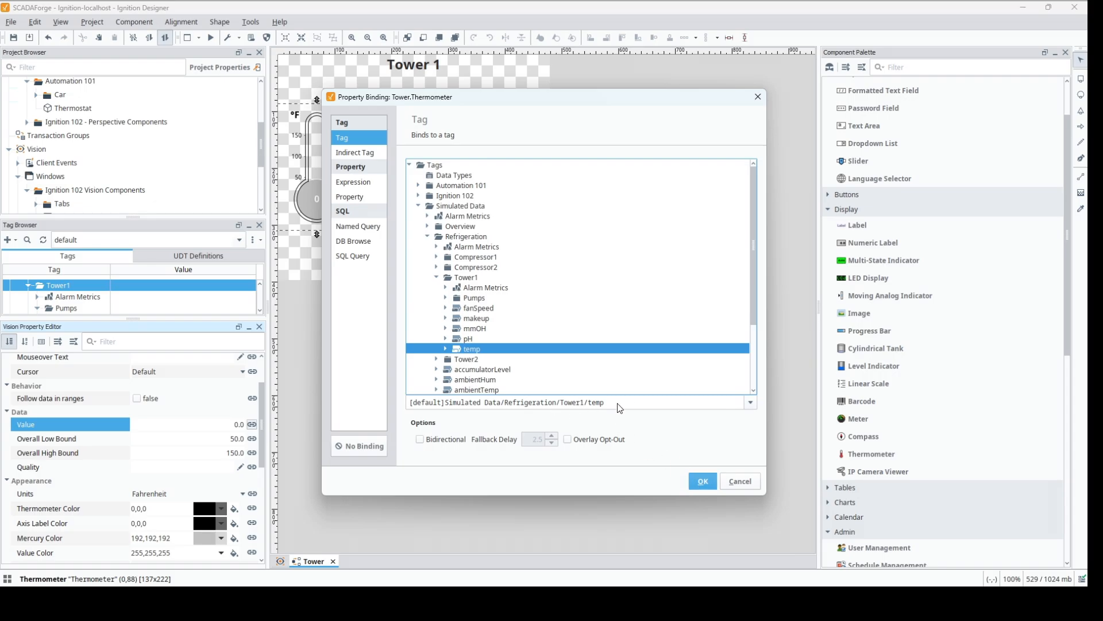
left_click(556, 398)
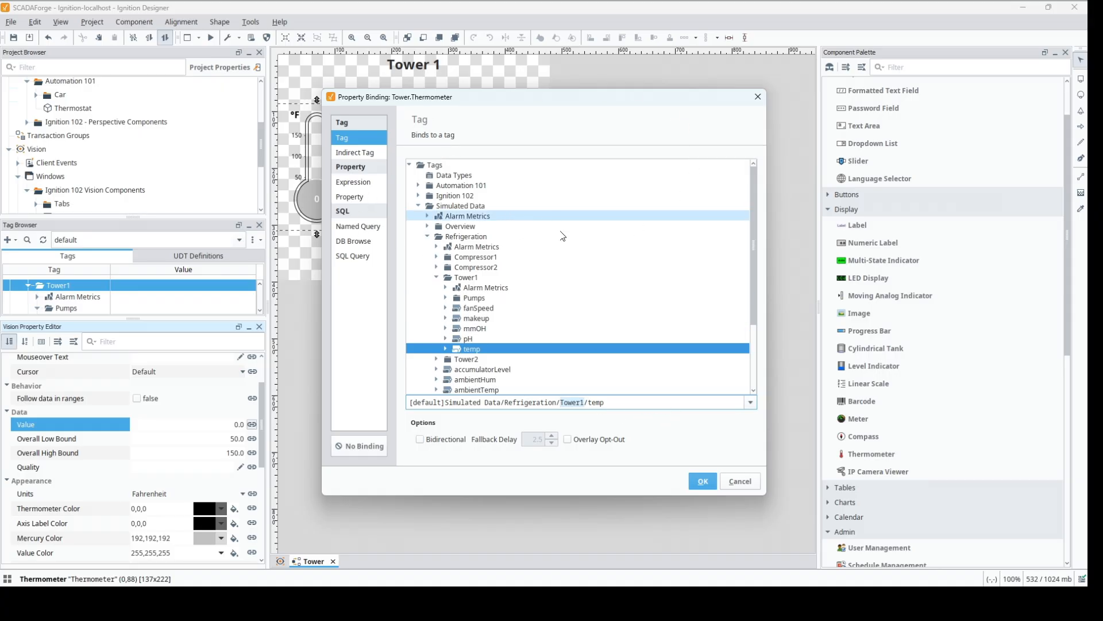
left_click(703, 481)
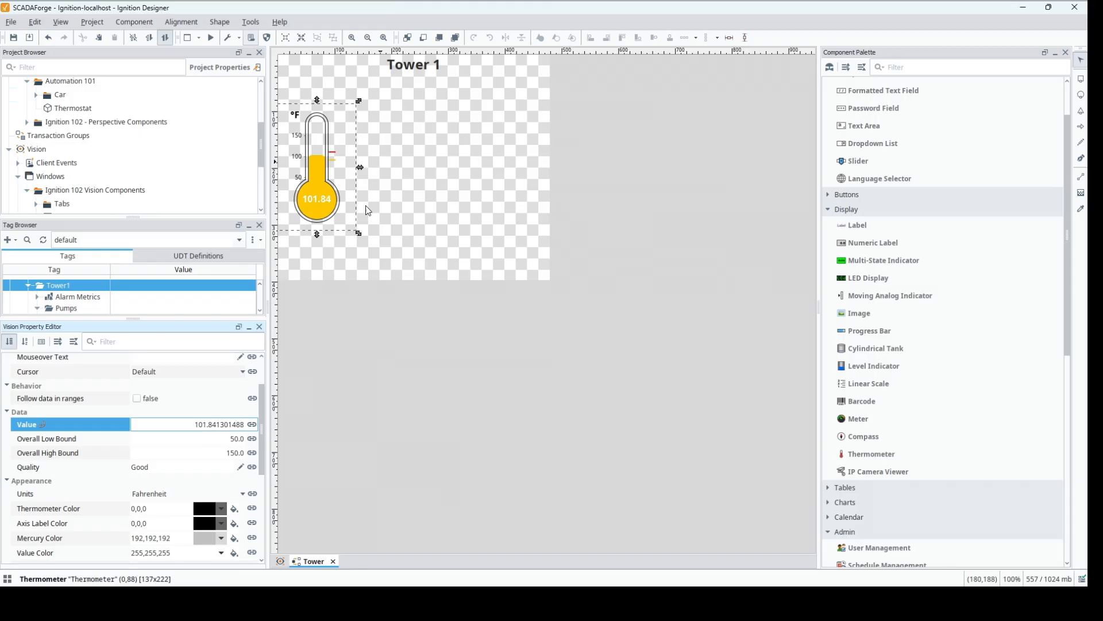
- Change the thermometer's Value binding to an indirect tag with the path [default]Simulated Data/Refrigeration/Tower{1}/temp
left_click(252, 424)
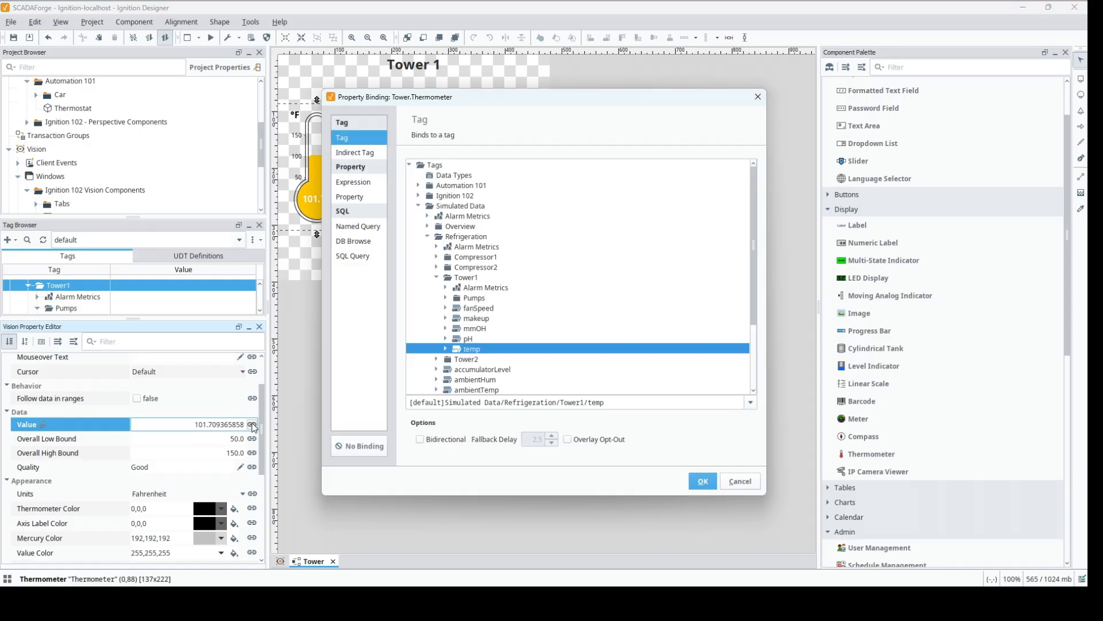
left_click(345, 153)
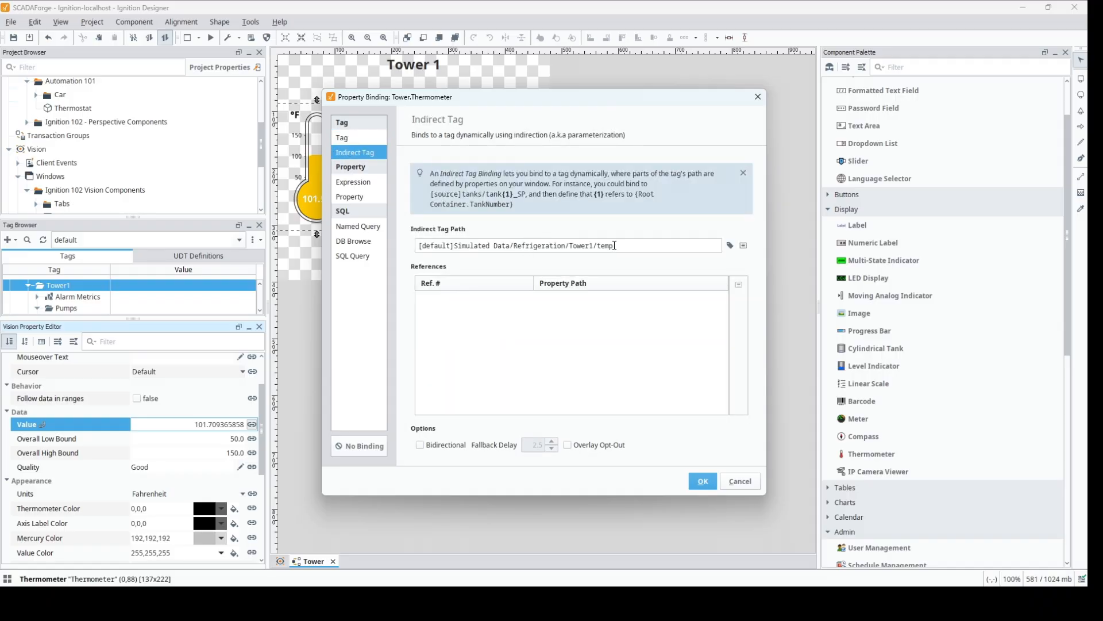
left_click(592, 246)
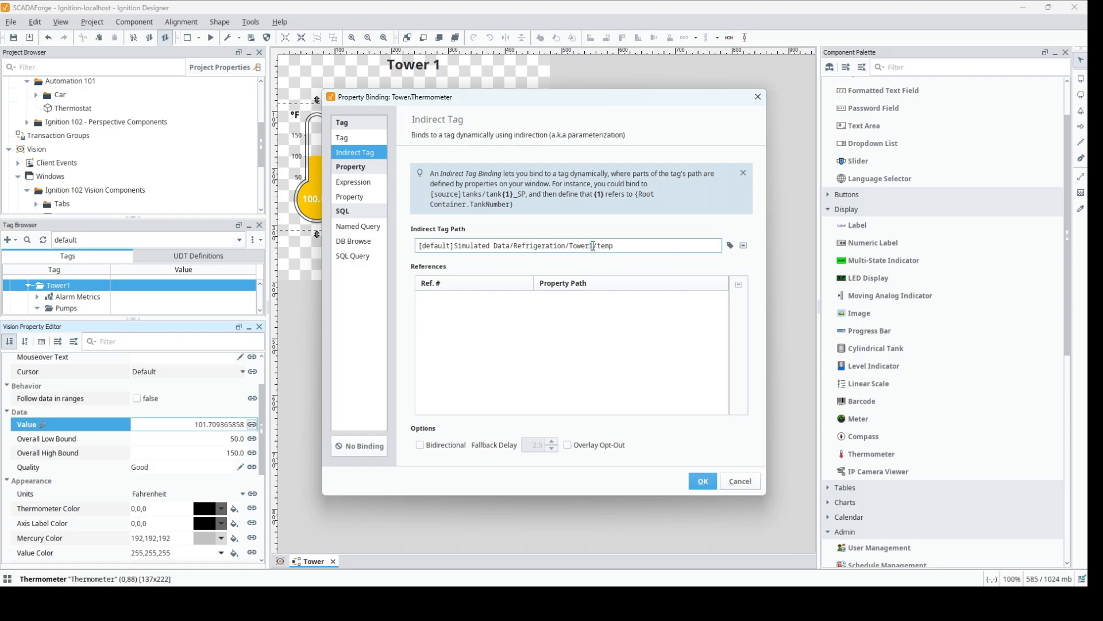
type("{1}")
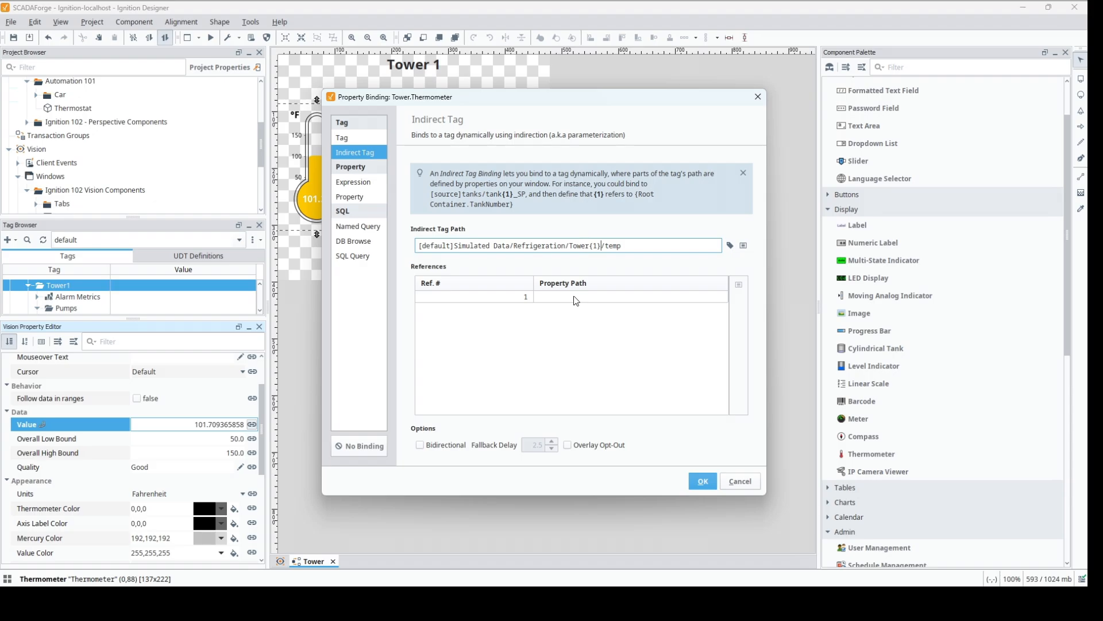
- Point reference 1 of the indirect tag binding to the property Tower.towerNum and apply the binding
left_click(575, 296)
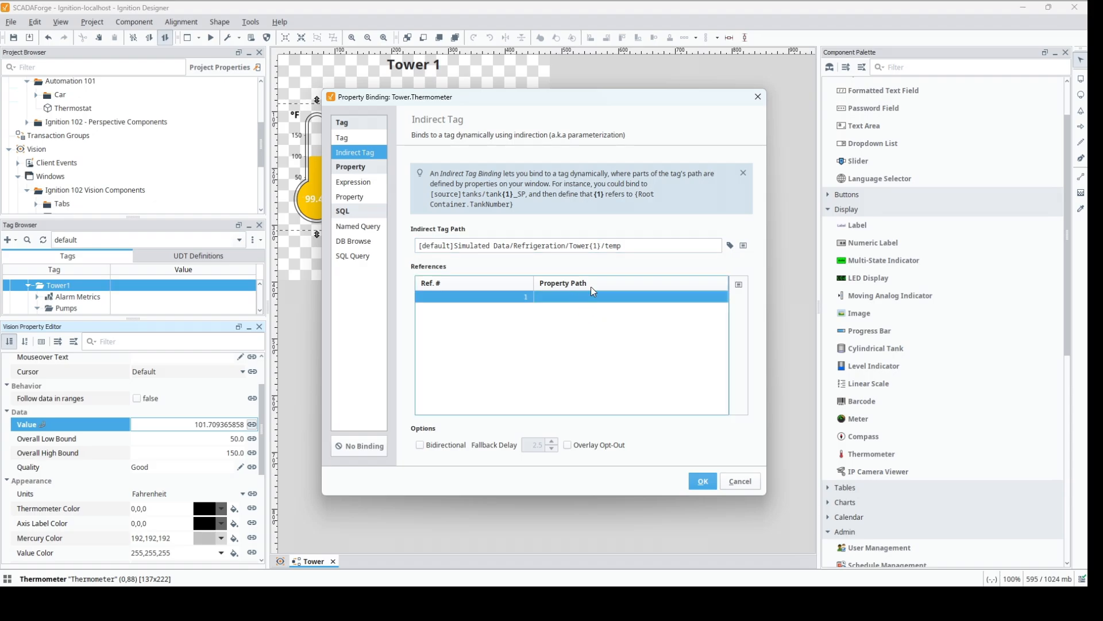
double_click(683, 298)
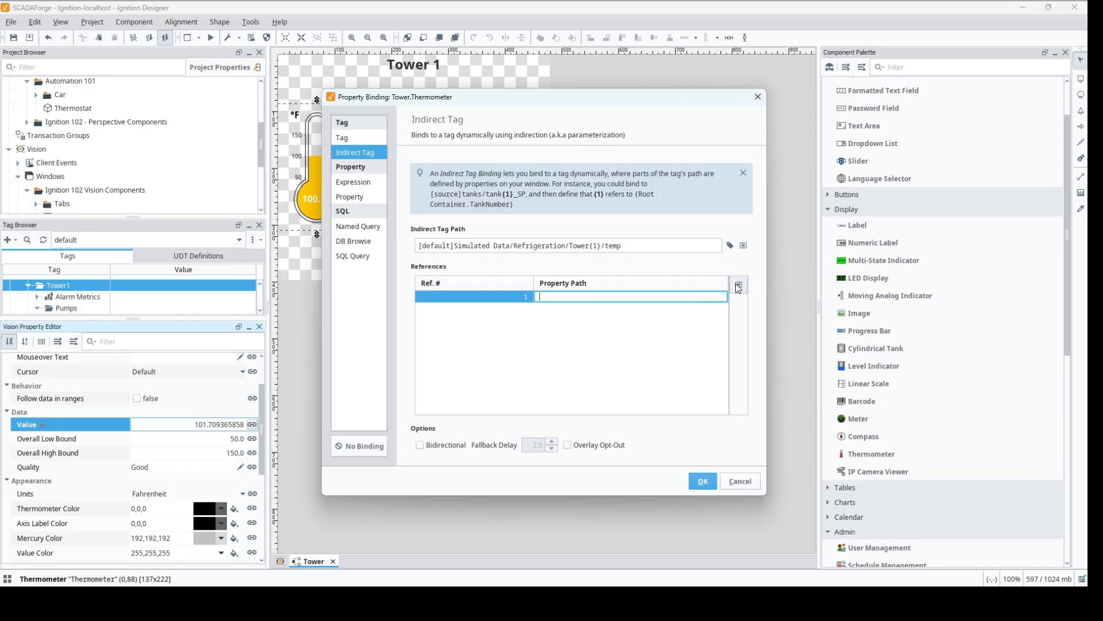
left_click(739, 286)
left_click(520, 210)
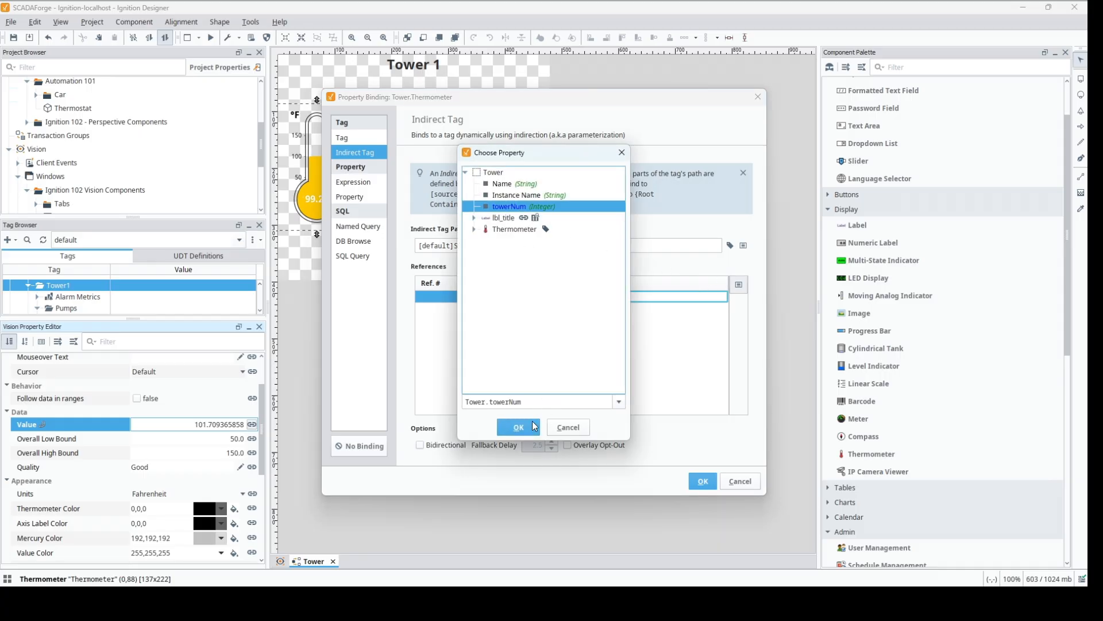
left_click(530, 430)
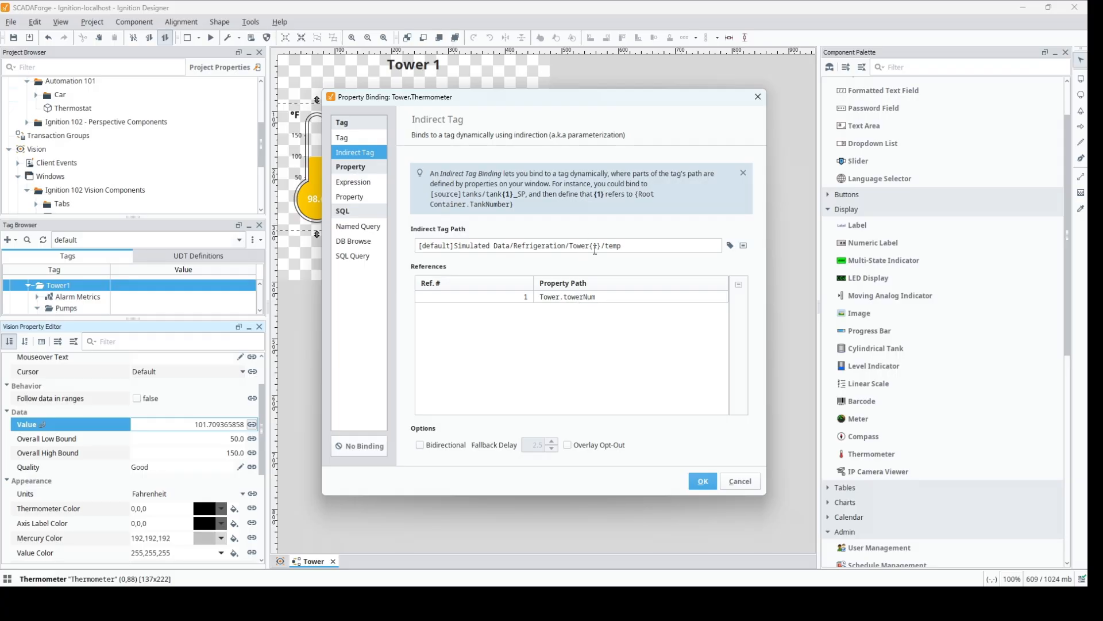
left_click_drag(590, 246, 599, 246)
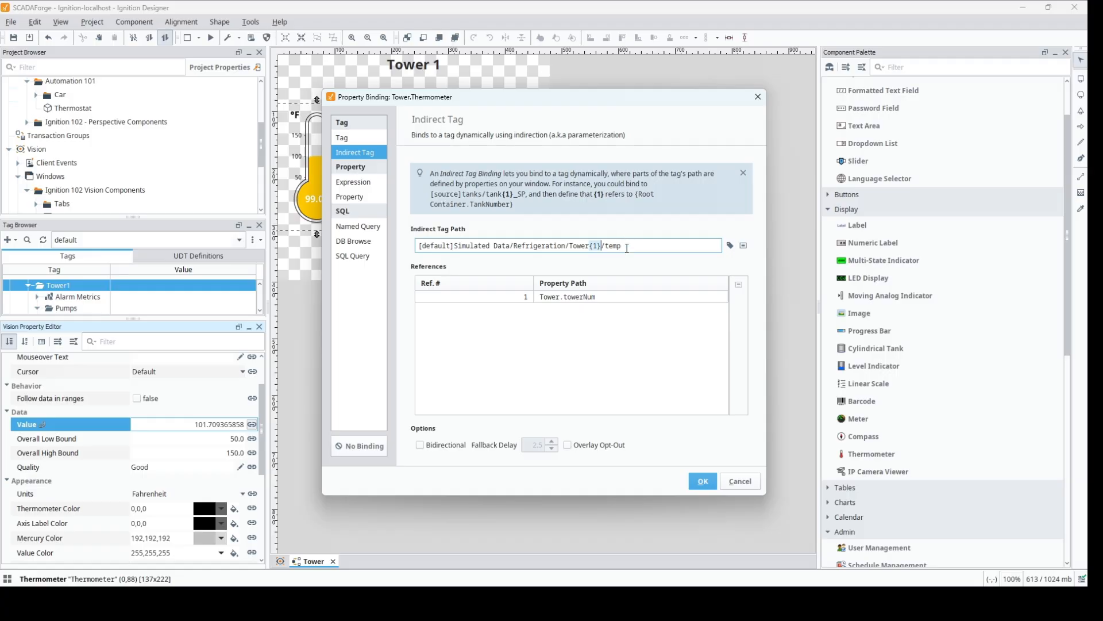
left_click(703, 482)
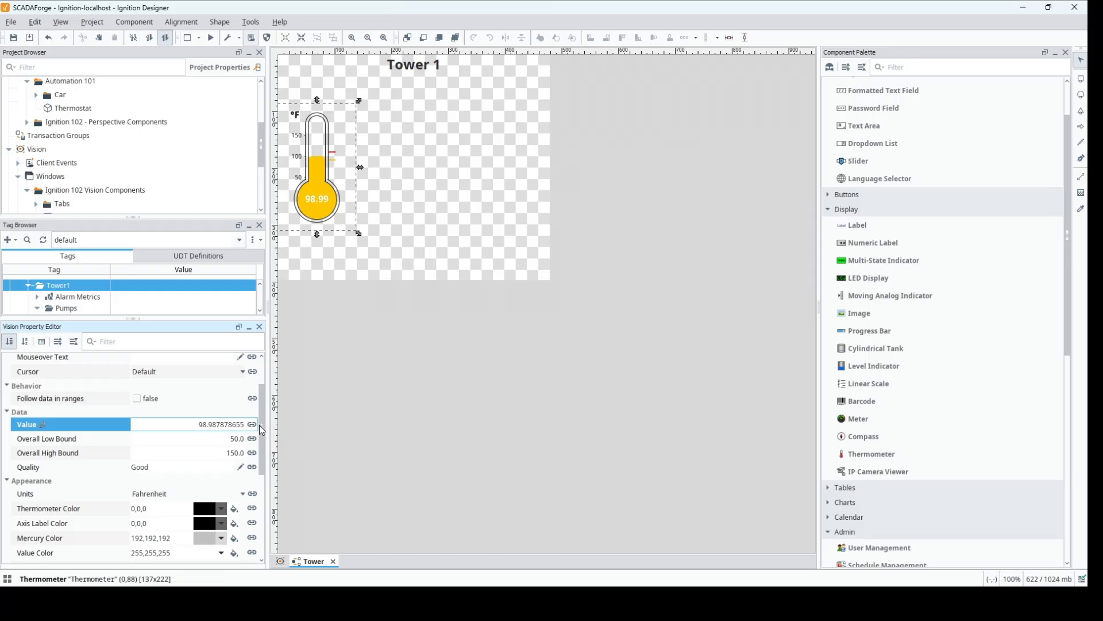
- Enlarge the Tag Browser and expand the Tower2 folder to compare its tags with those of Tower1
left_click_drag(260, 425, 178, 310)
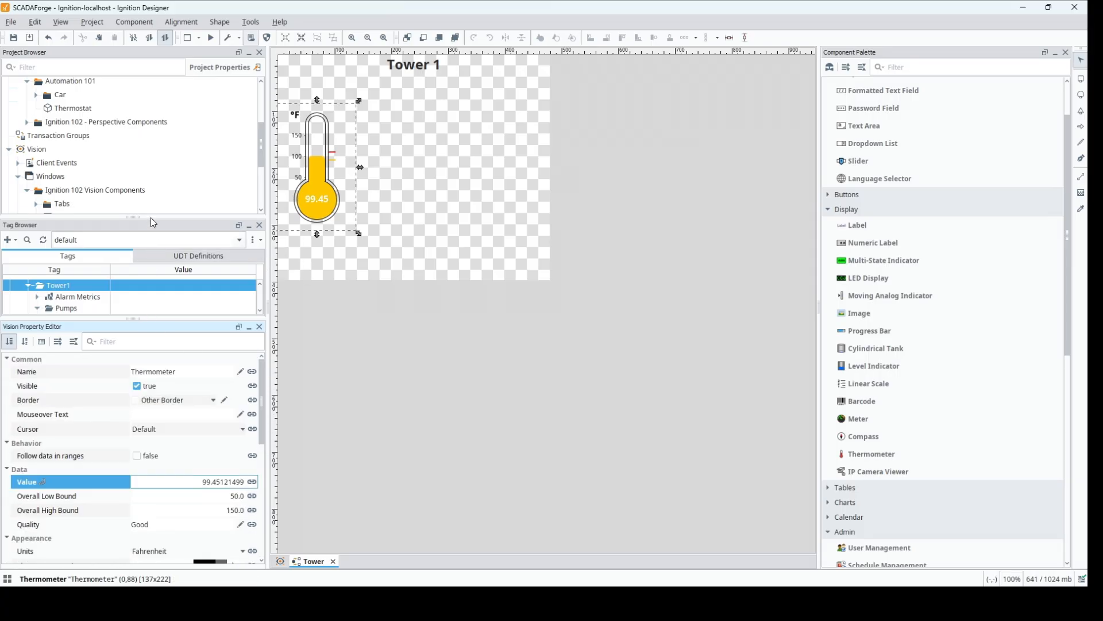
left_click_drag(151, 217, 159, 101)
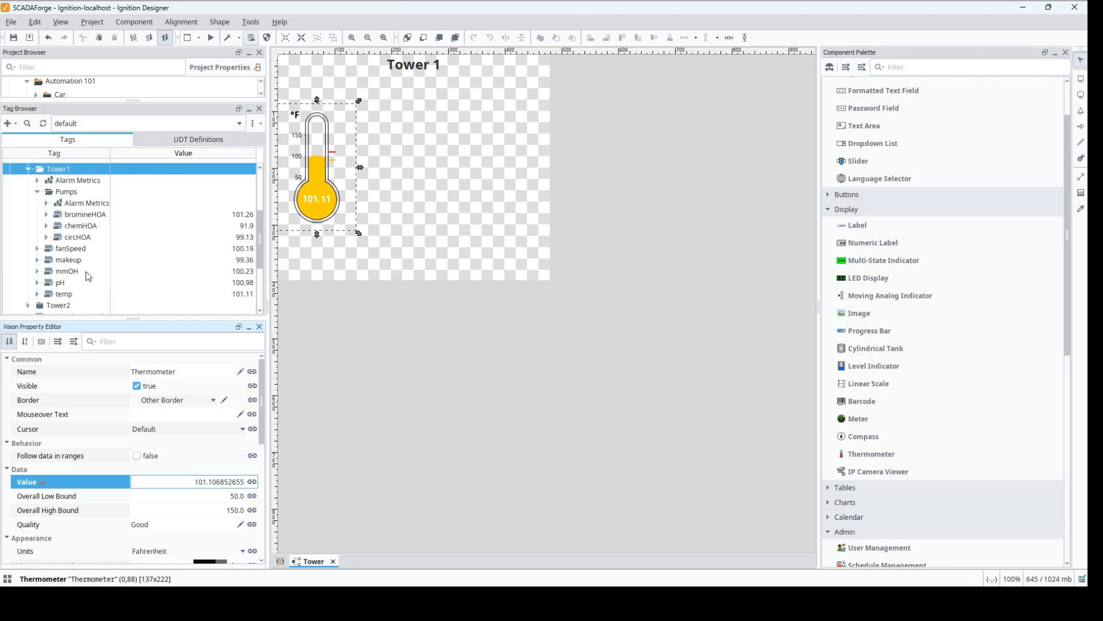
left_click_drag(133, 319, 138, 488)
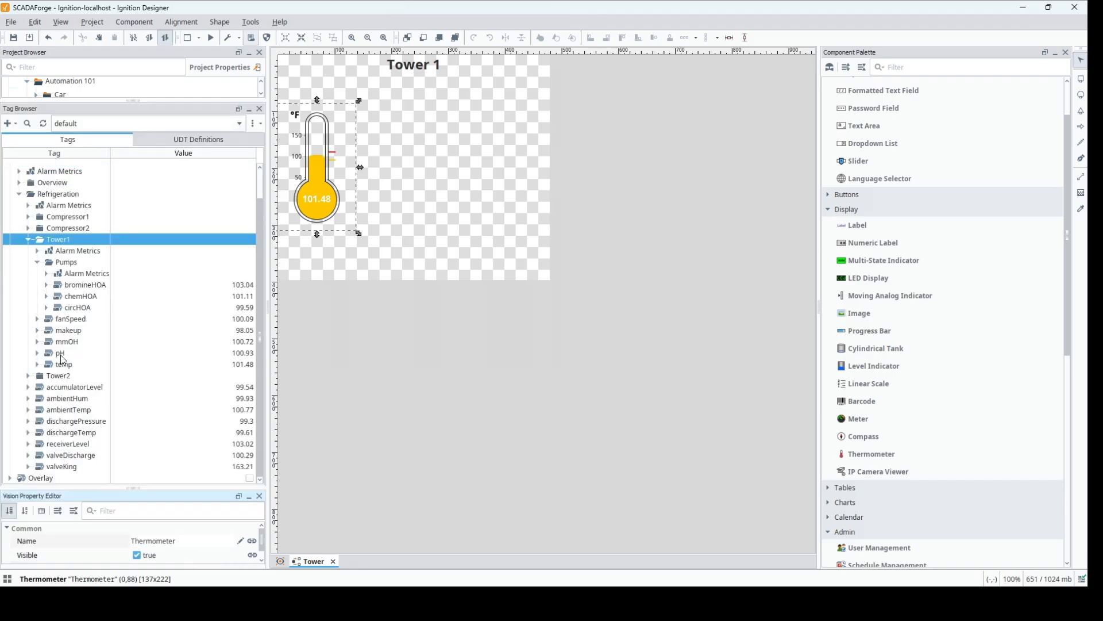
left_click(28, 376)
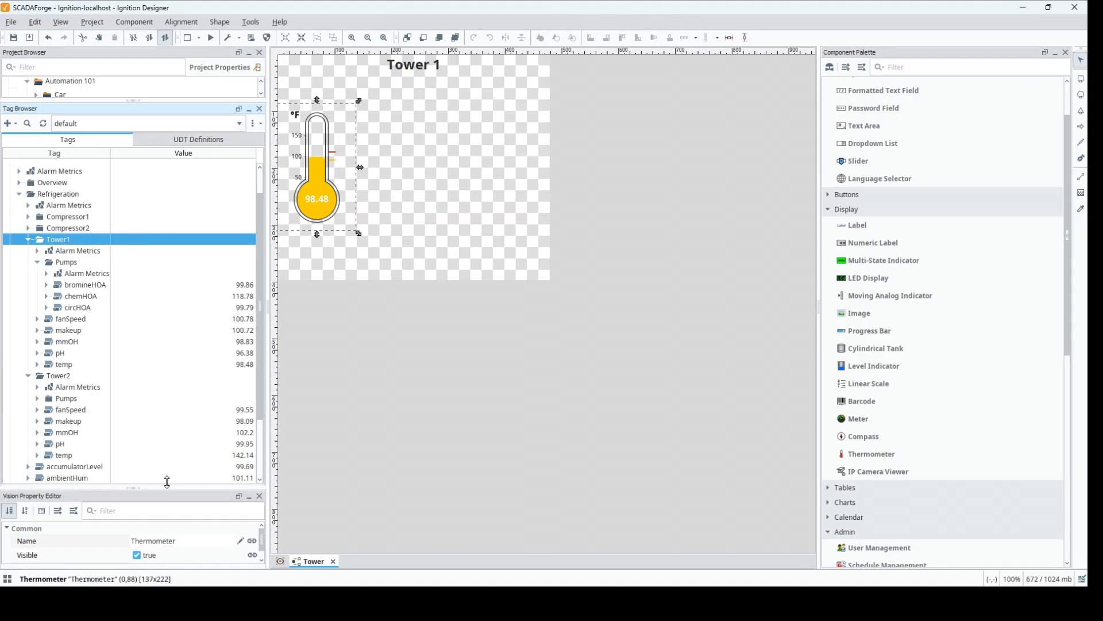
- Shrink the Tag Browser again and set the Tower template's towerNum parameter to 2 to test the bindings
left_click_drag(166, 481, 149, 318)
scroll(233, 500, "down", 5)
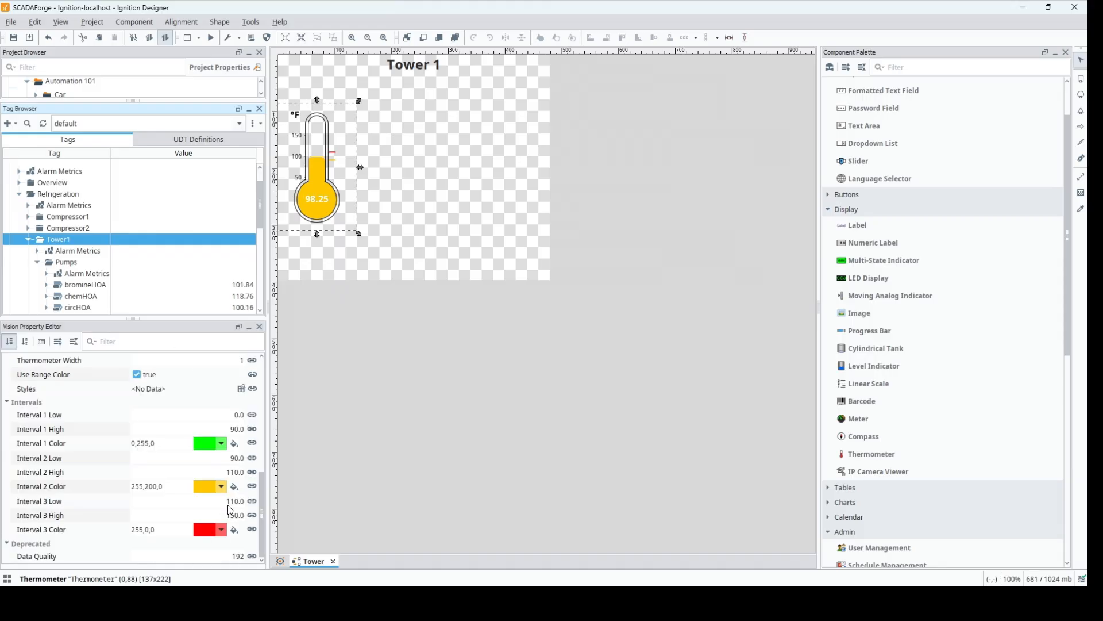
left_click(451, 229)
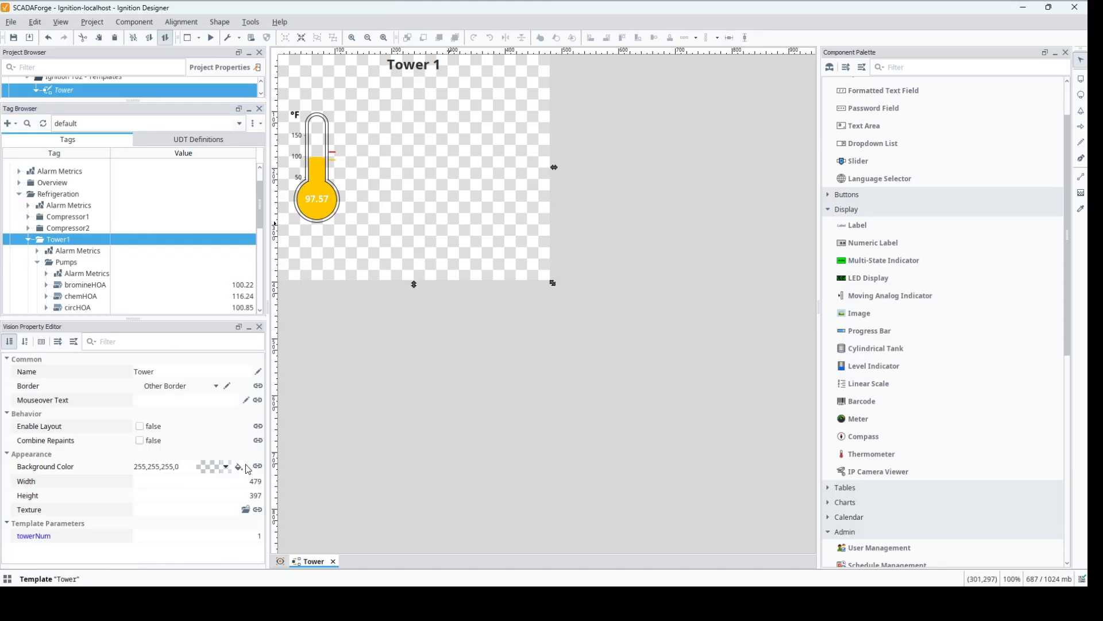
left_click(245, 537)
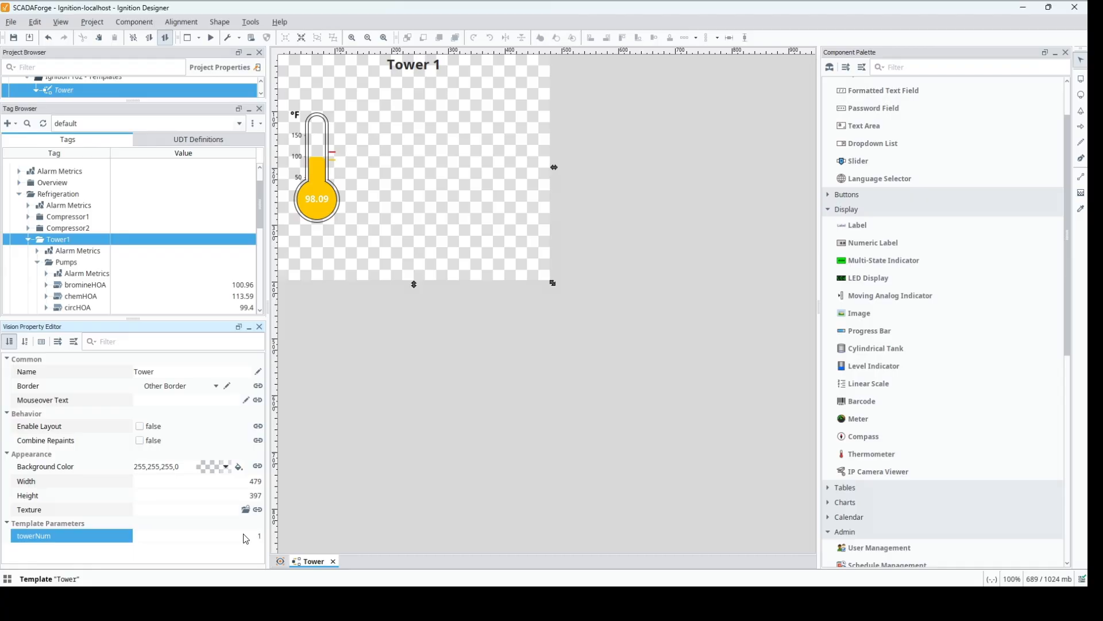
key("BackSpace")
key("Return")
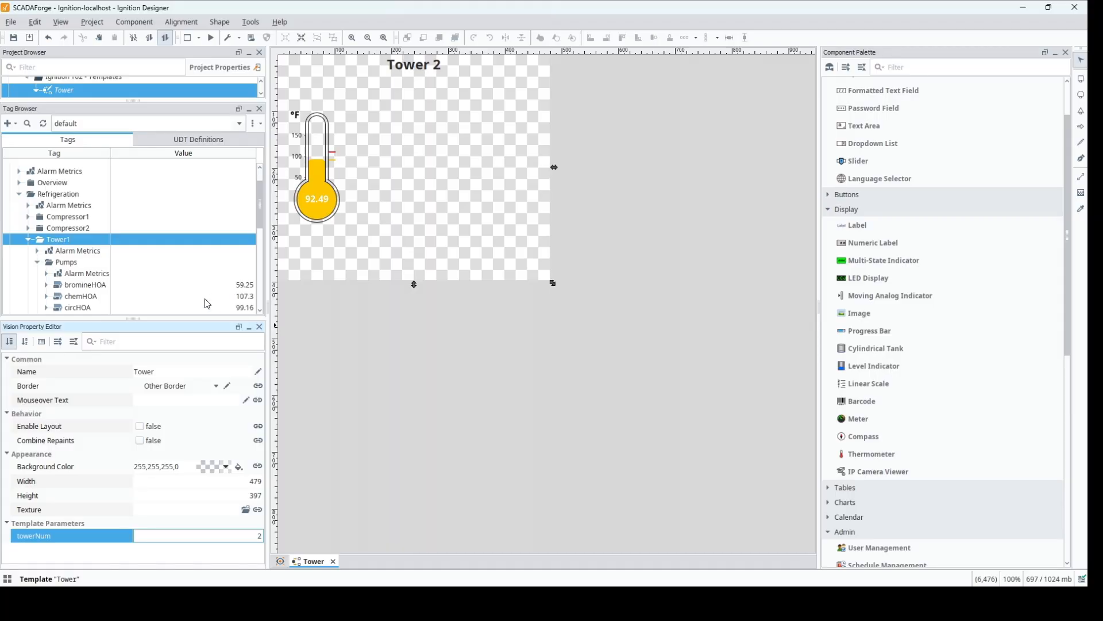
- Set the Tower template's towerNum parameter back to 1
left_click(239, 538)
key("Delete")
type("1")
key("Return")
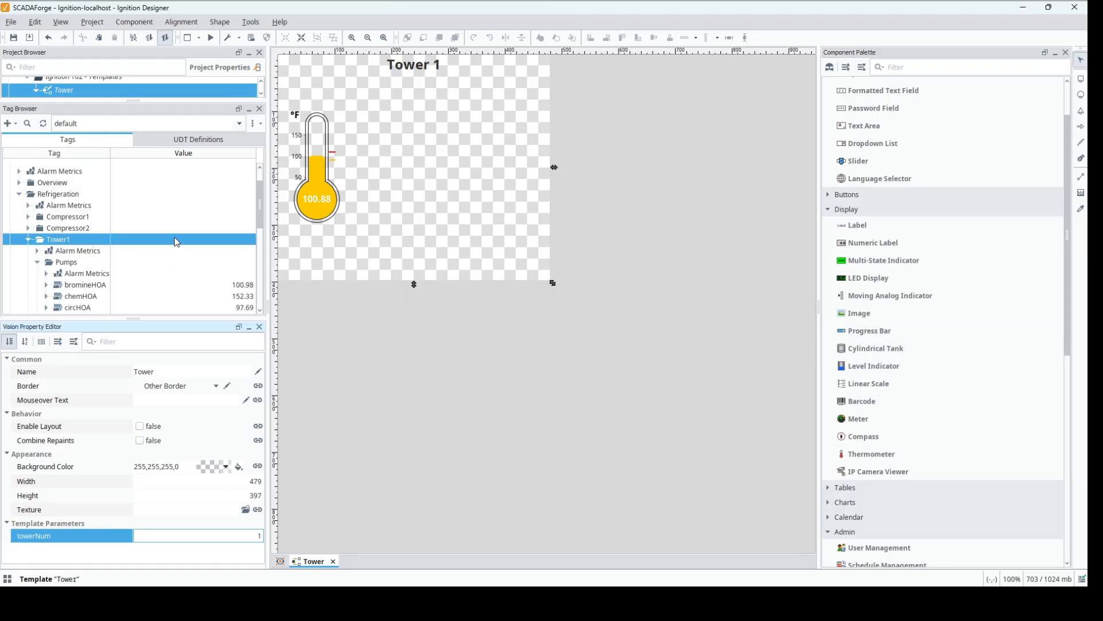
- Collapse Tower1's Pumps folder, then add a Moving Analog Indicator to the Tower template and centre it horizontally and vertically
scroll(177, 241, "down", 2)
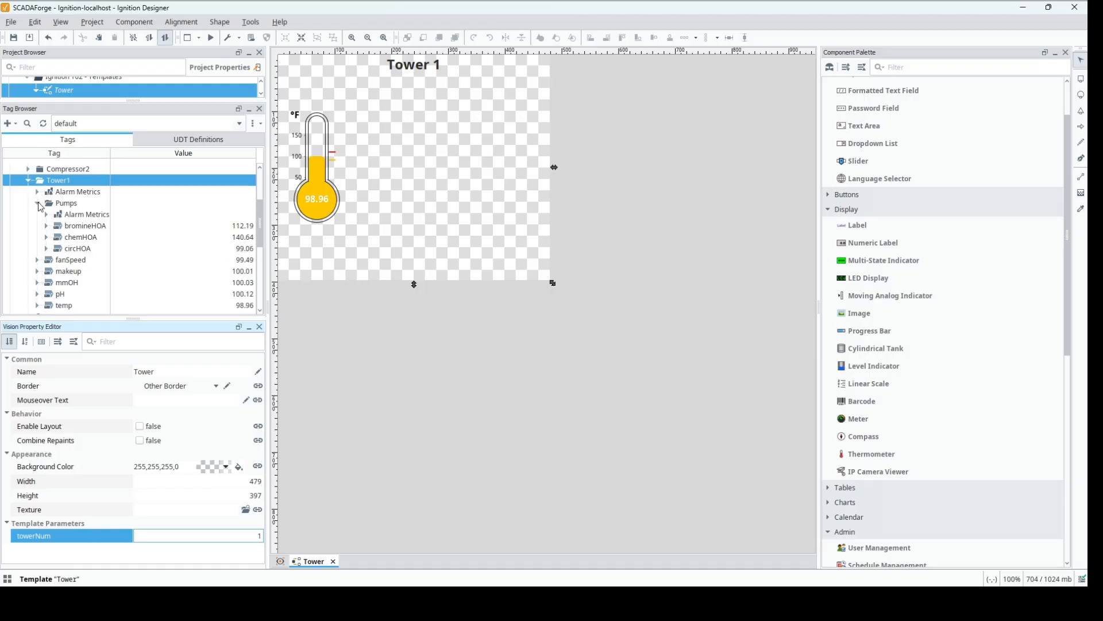
left_click(37, 203)
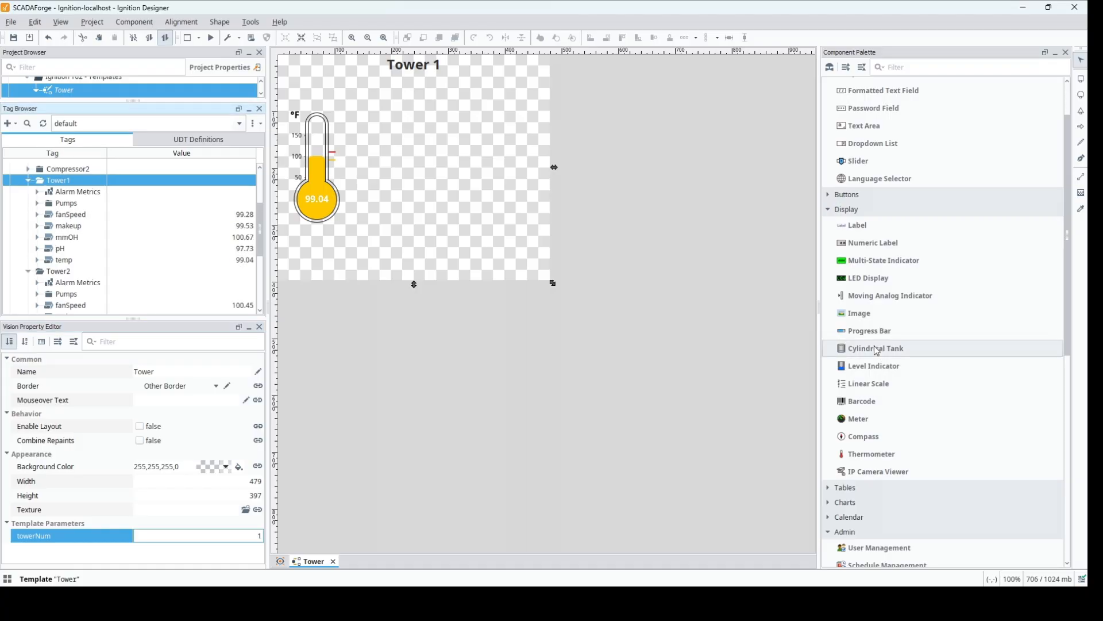
left_click(931, 300)
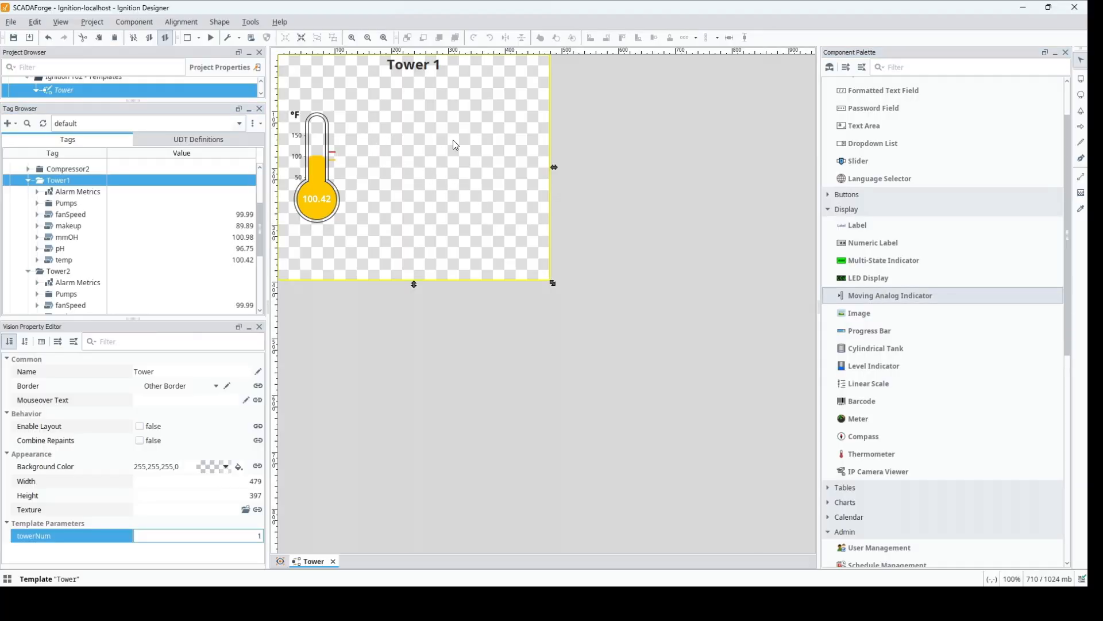
left_click(411, 163)
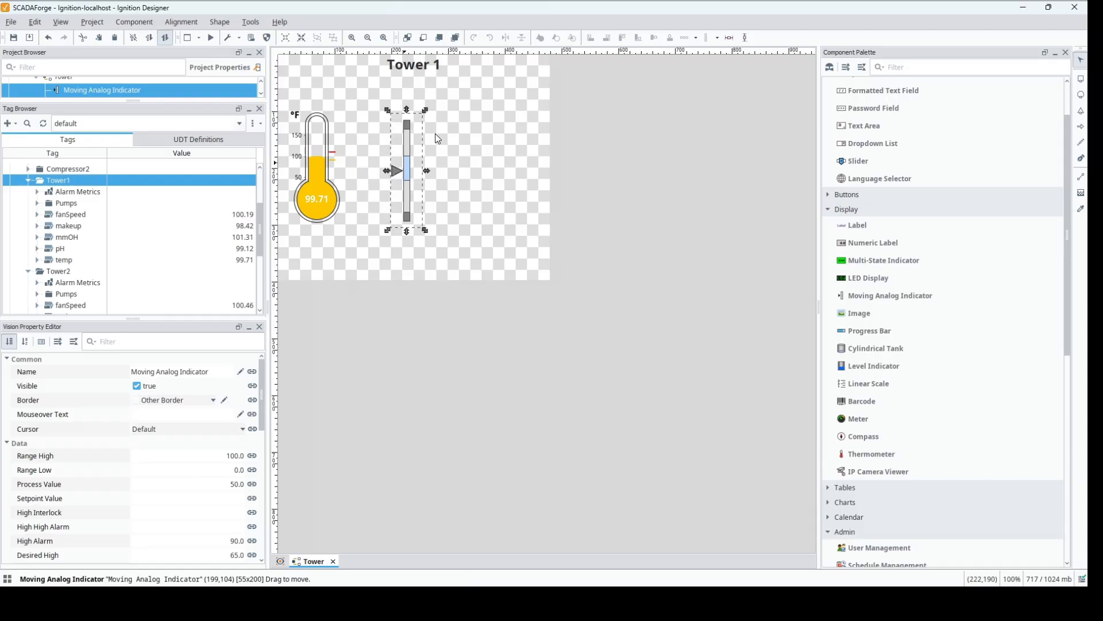
left_click(729, 40)
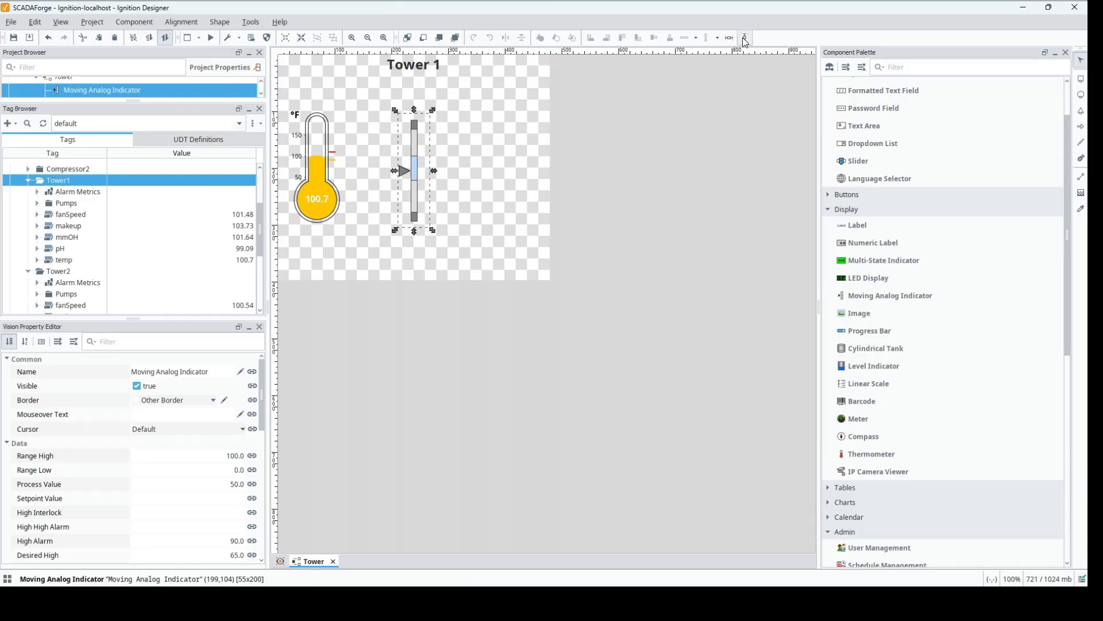
left_click(745, 39)
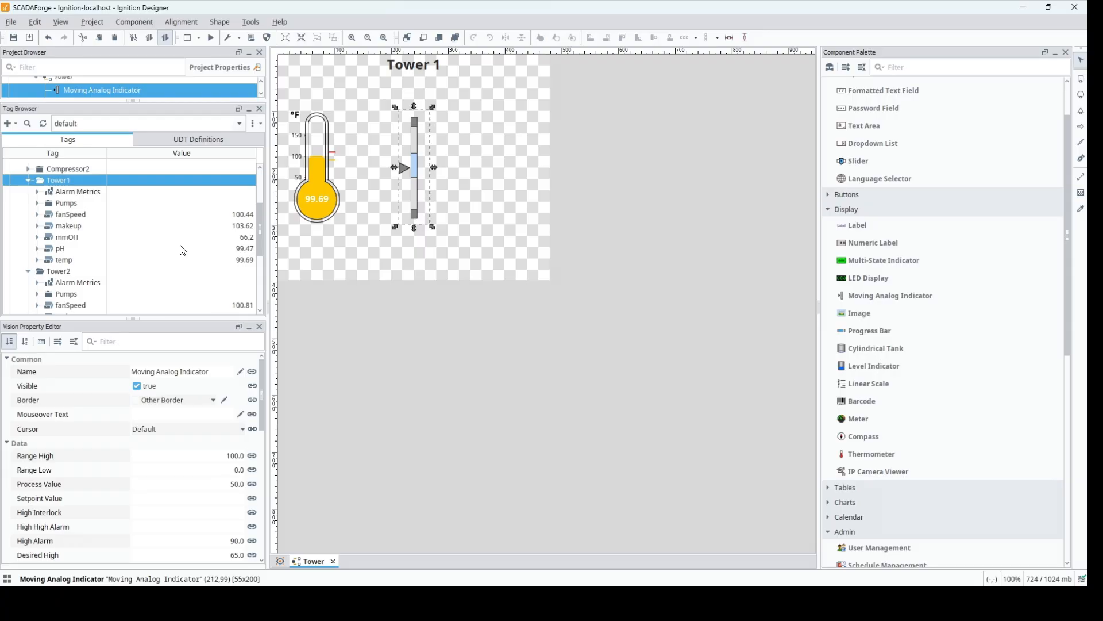
- Set the Moving Analog Indicator's Range High to 150
left_click(217, 458)
type("1")
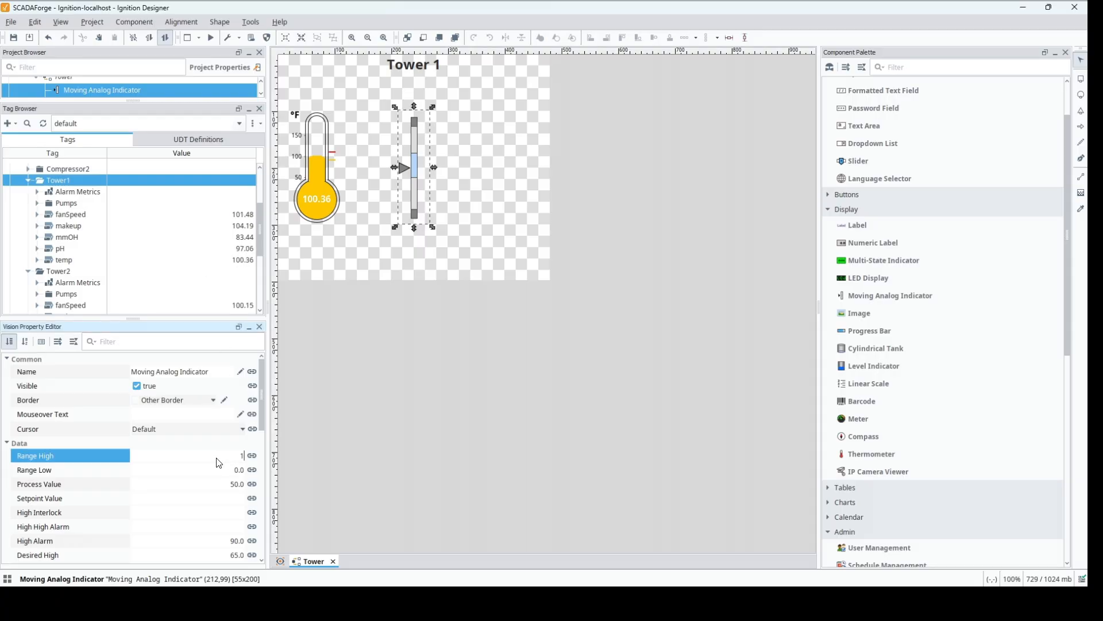
type("50")
key("Return")
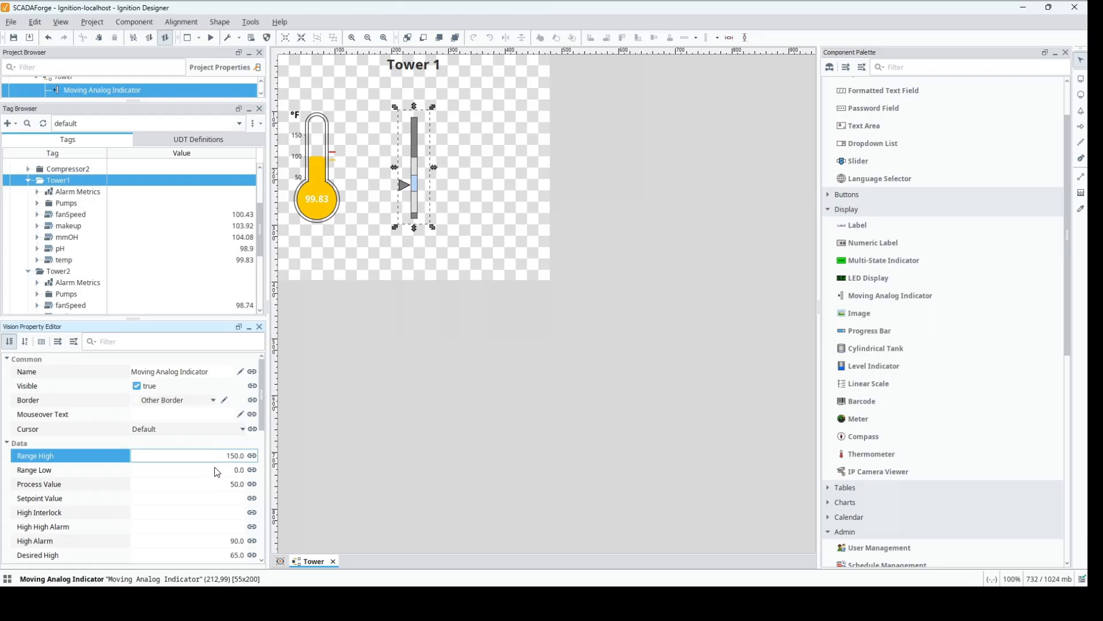
- Set the indicator's desired range with Desired High at 110 and Desired Low at 90
left_click_drag(262, 386, 264, 402)
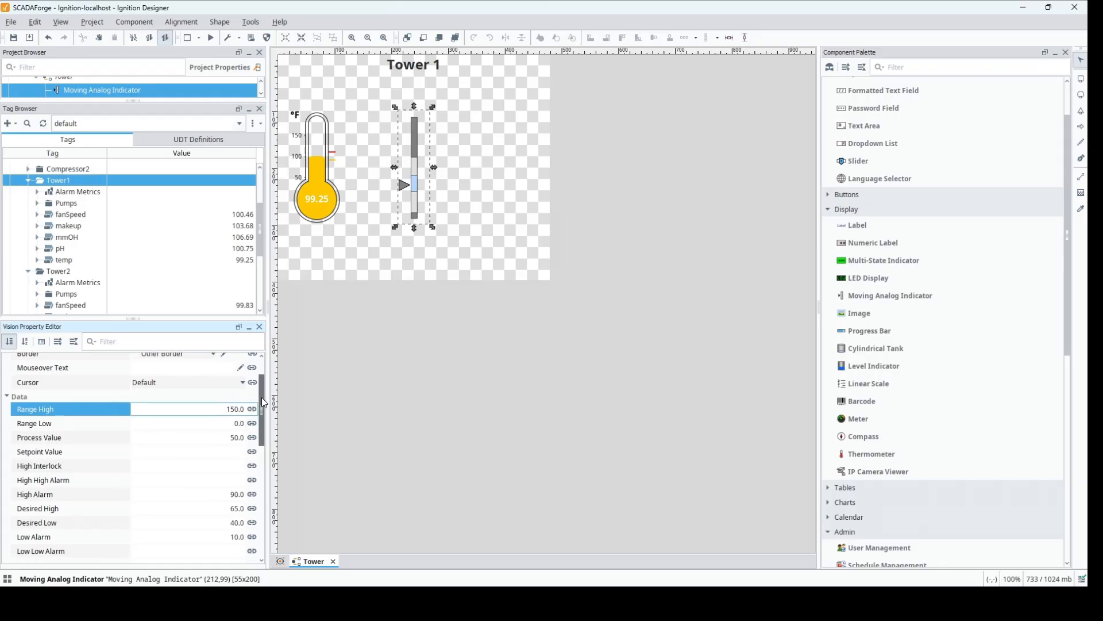
scroll(227, 391, "down", 3)
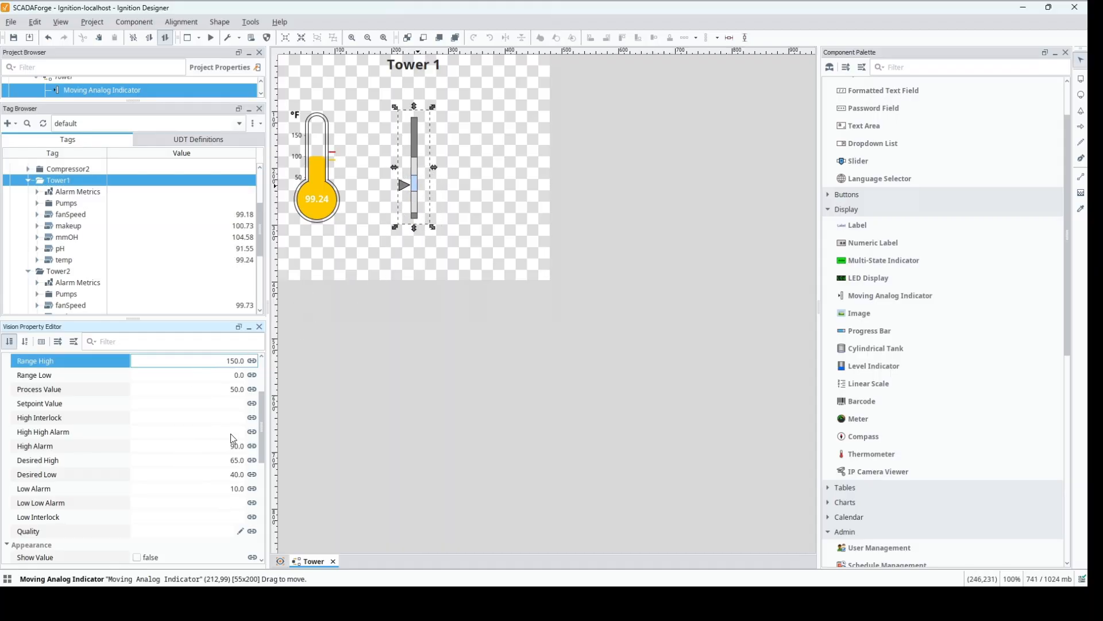
left_click(211, 466)
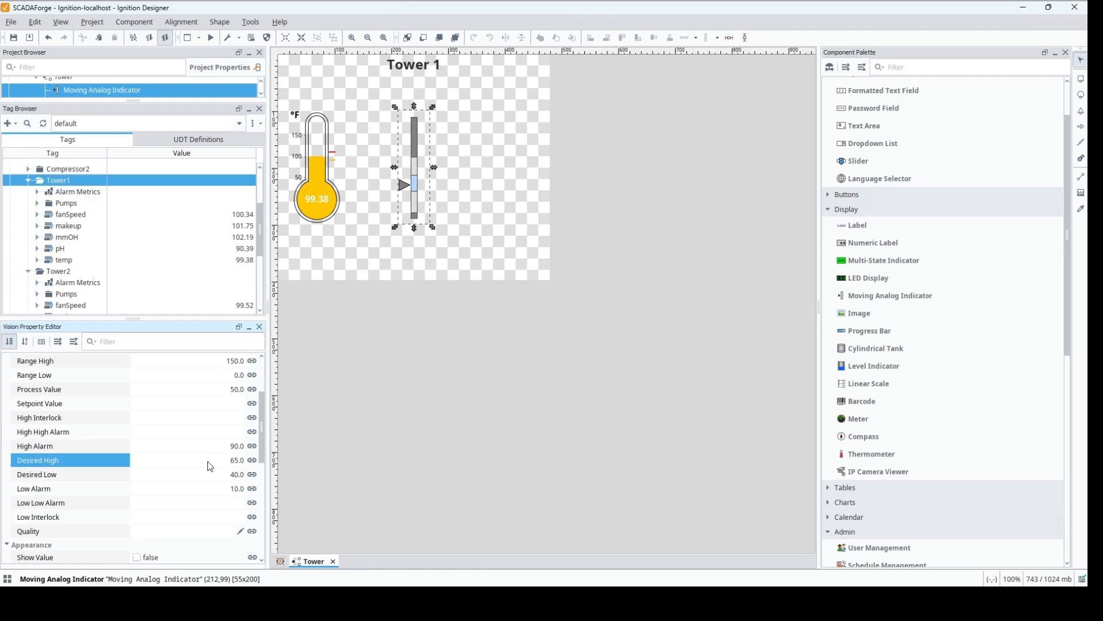
left_click(211, 469)
type("110")
left_click(208, 481)
left_click(207, 480)
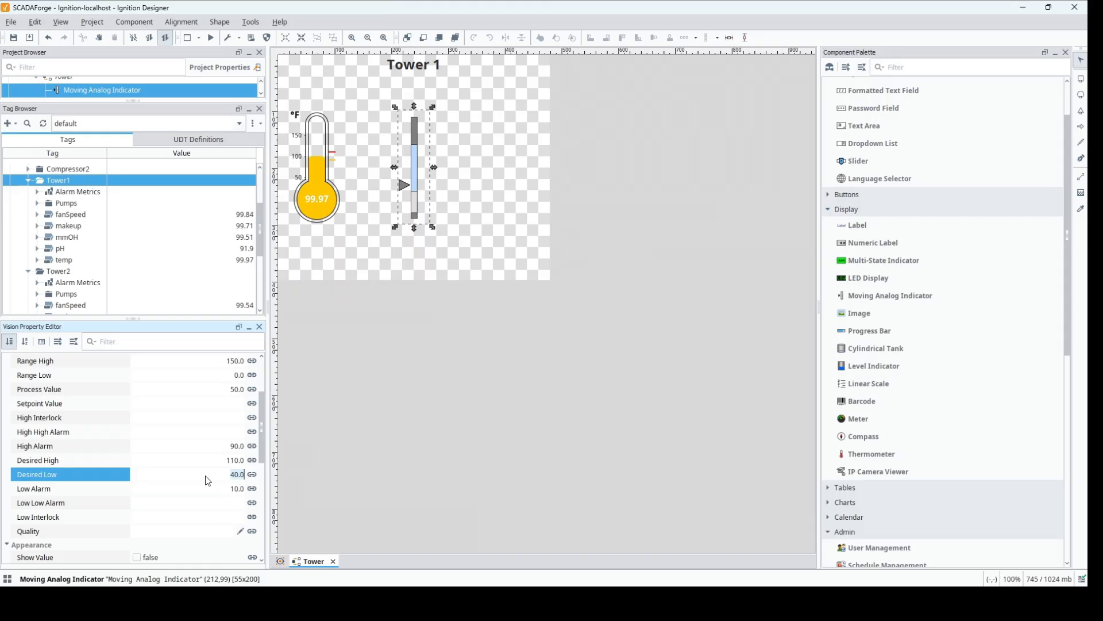
type("90")
key("Return")
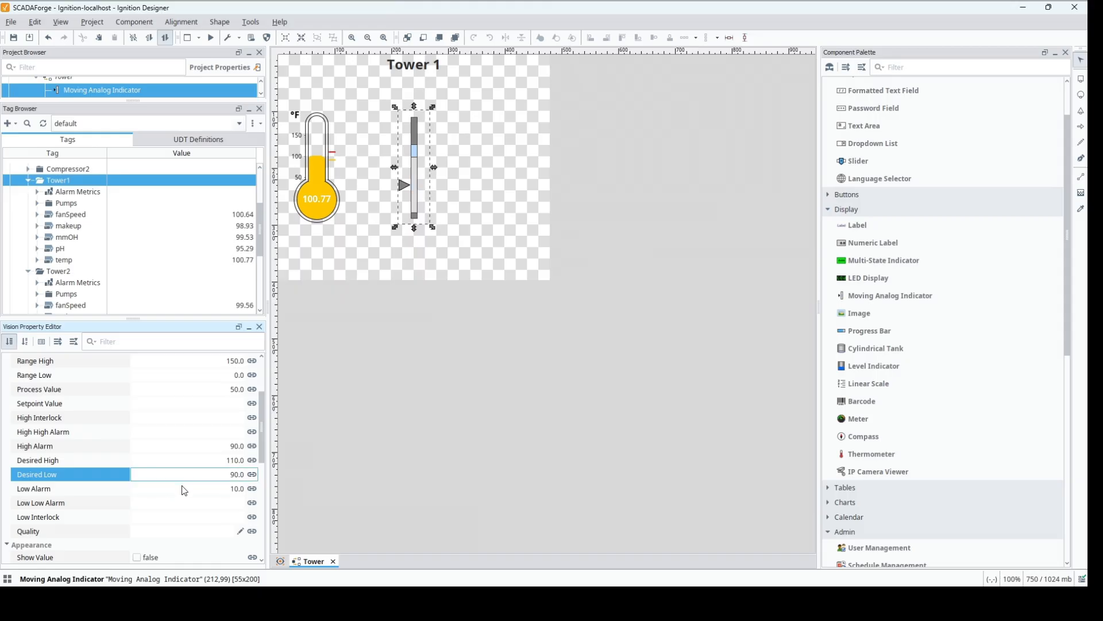
- Set the indicator's Low Alarm to 80 and its Low Low Alarm to 60
left_click(183, 490)
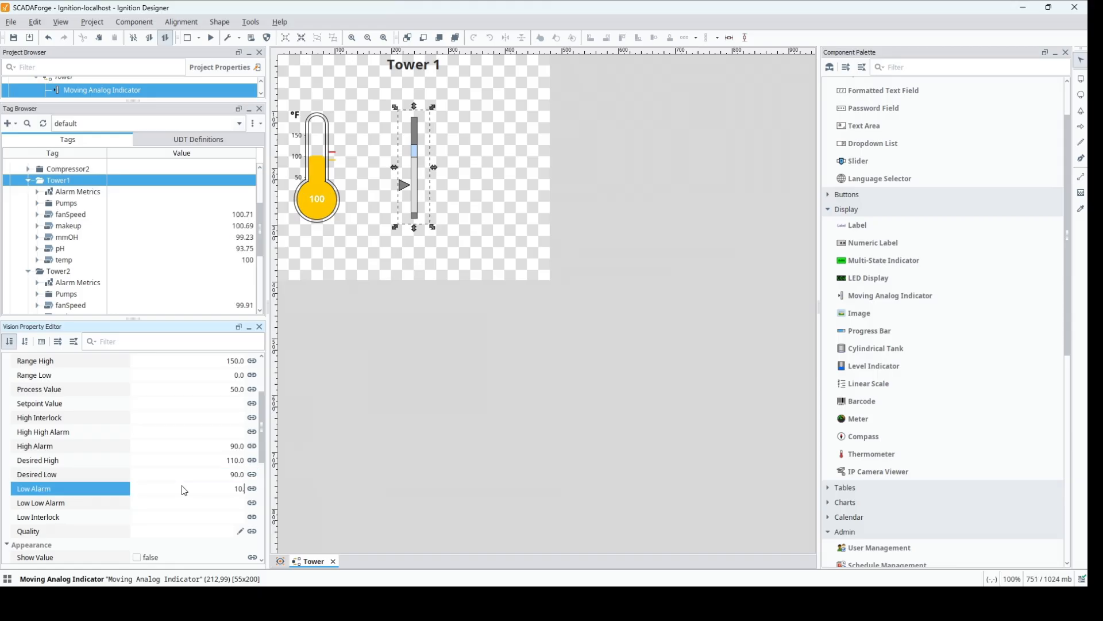
key("BackSpace")
key("BackSpace")
type("8")
key("Return")
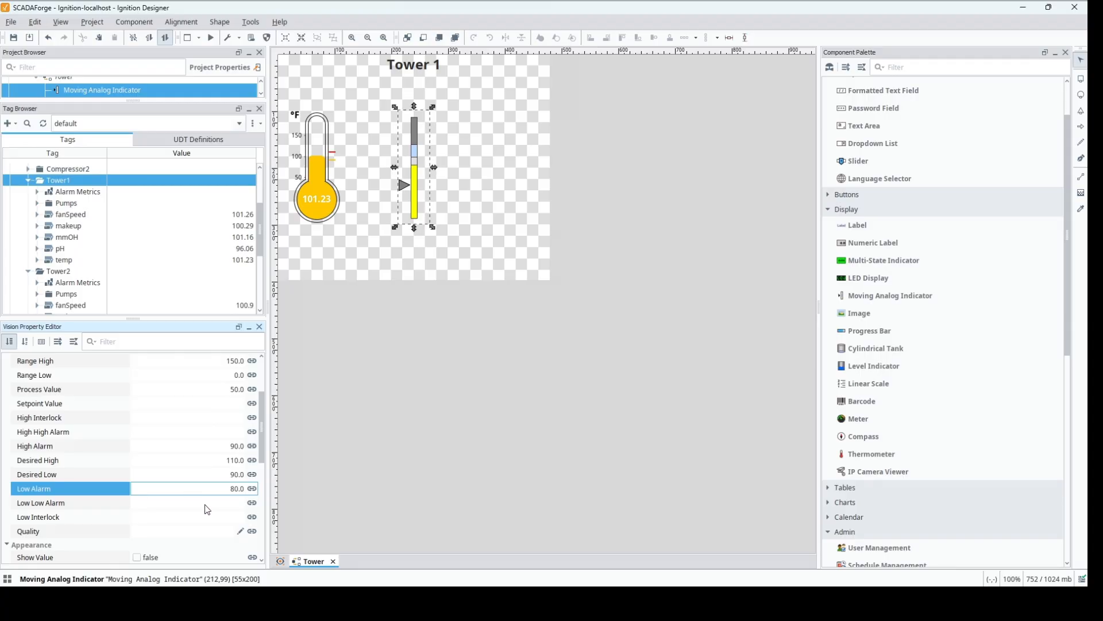
left_click(210, 507)
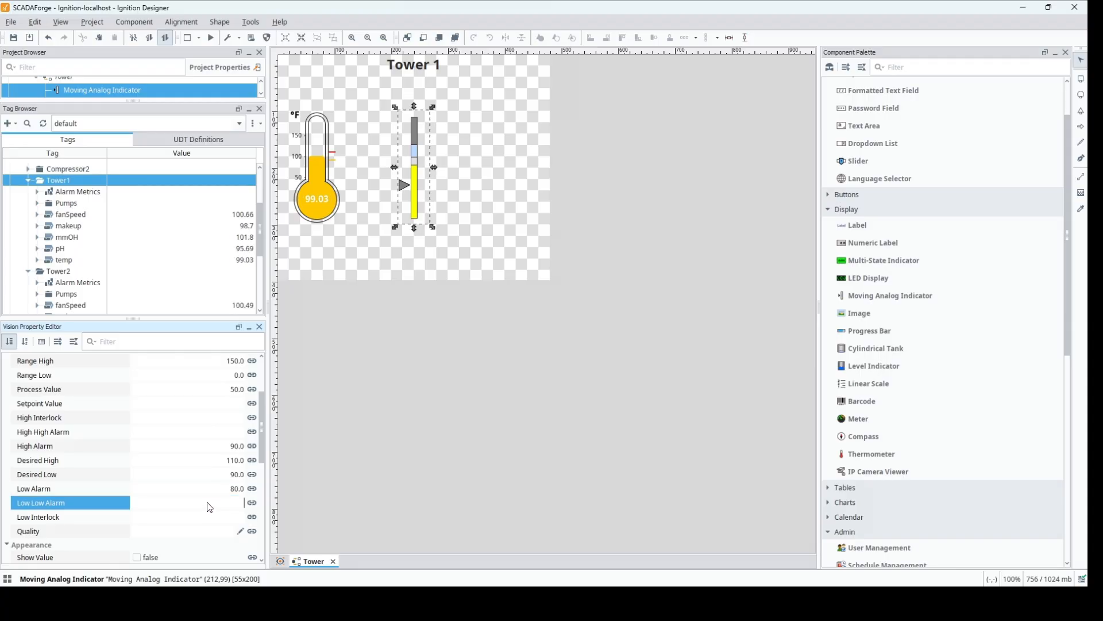
type("60")
key("Return")
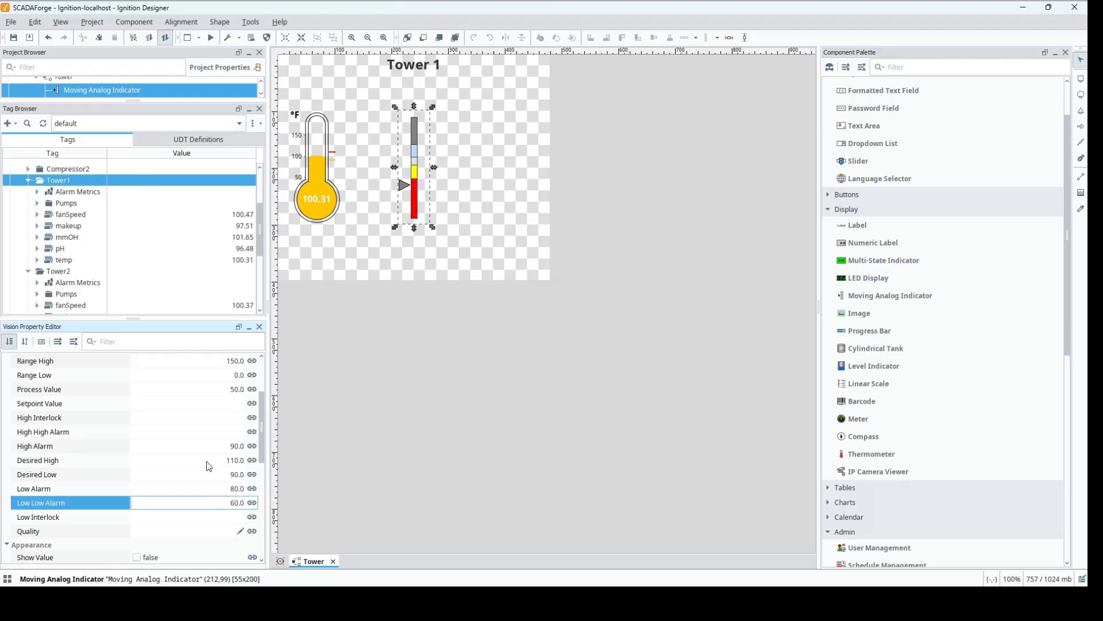
- Set the indicator's High Alarm to 120 and its High High Alarm to 140
left_click(203, 447)
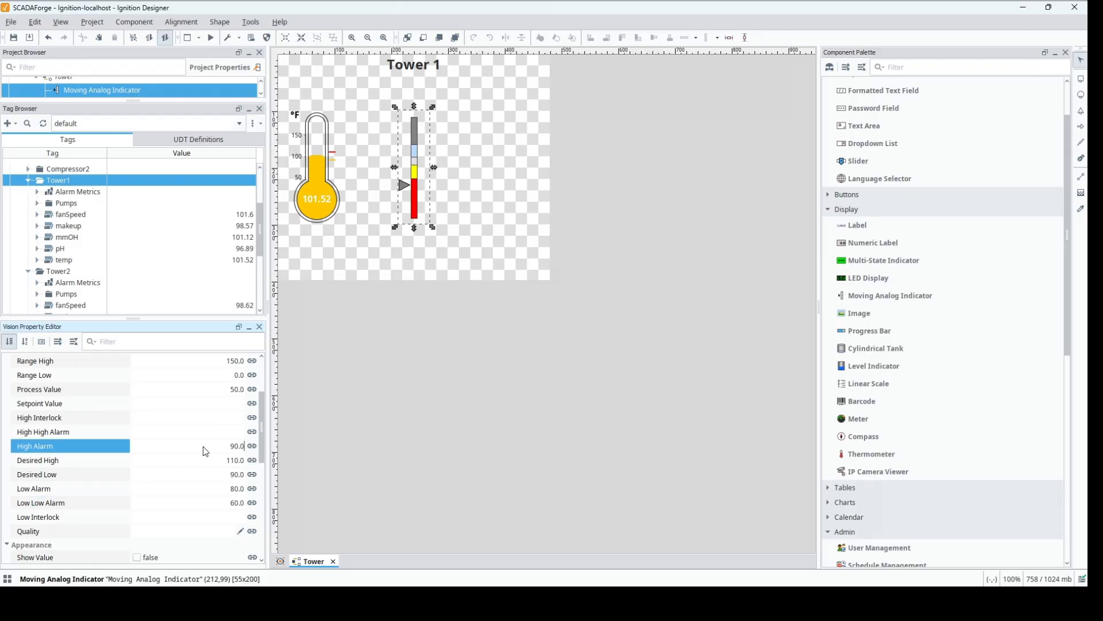
left_click(204, 447)
type("120")
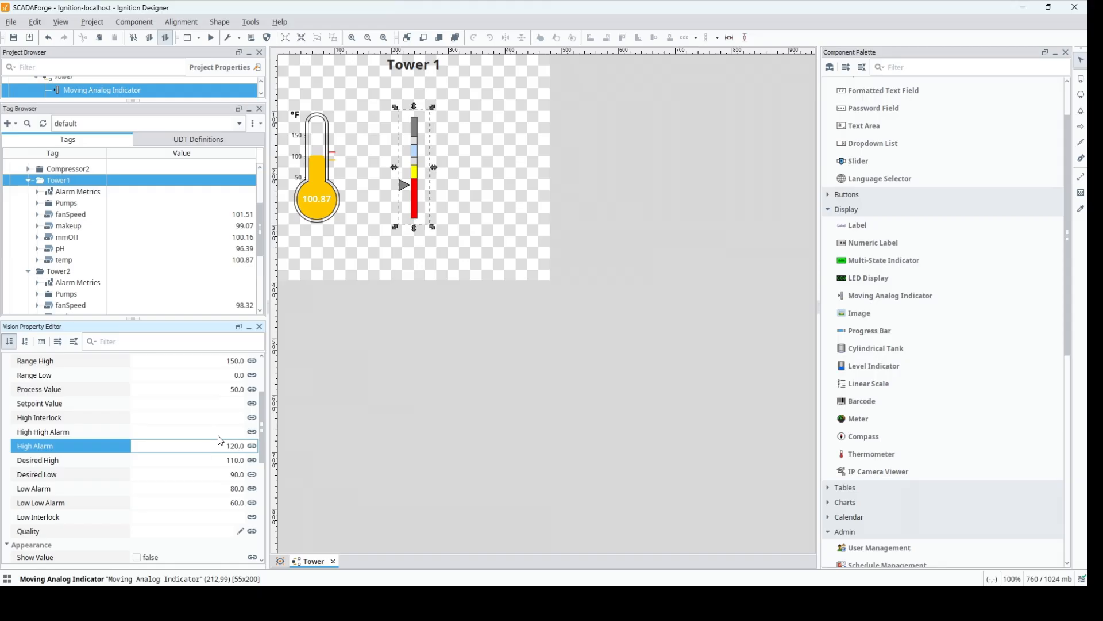
left_click(219, 435)
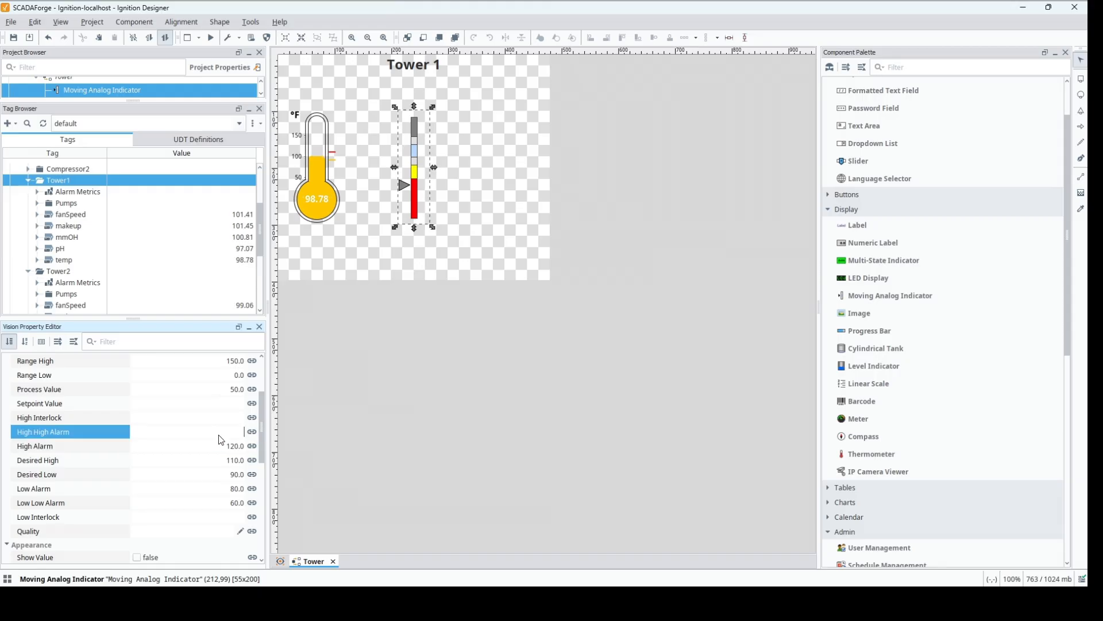
key("BackSpace")
type("40")
key("Return")
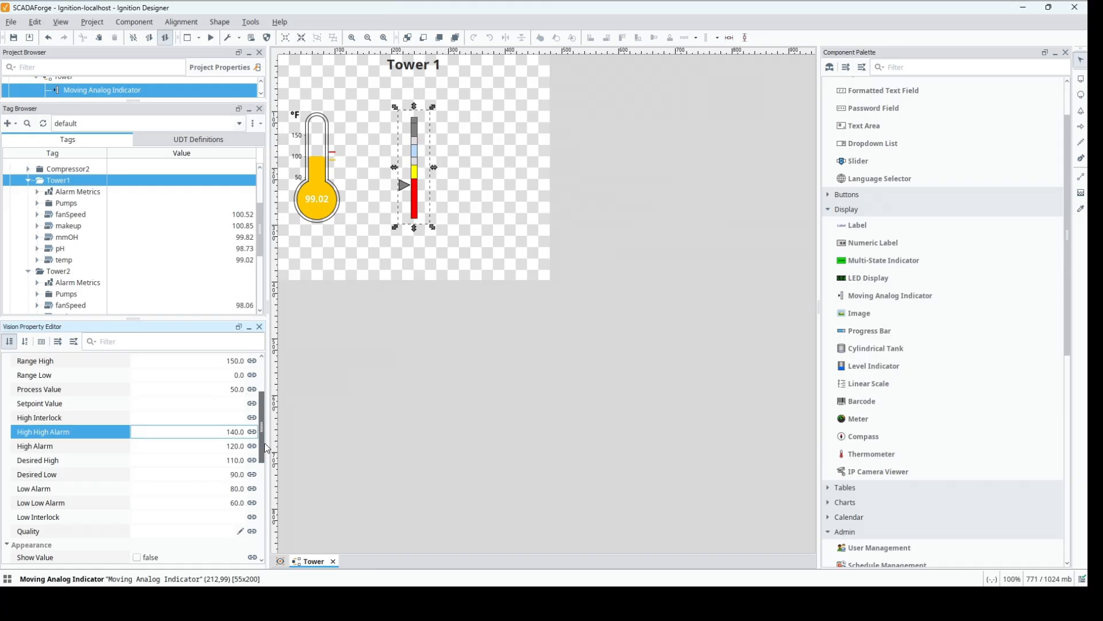
- Examine the indicator's appearance properties, such as the desired range, alarm level and value indicator colours
scroll(263, 426, "down", 2)
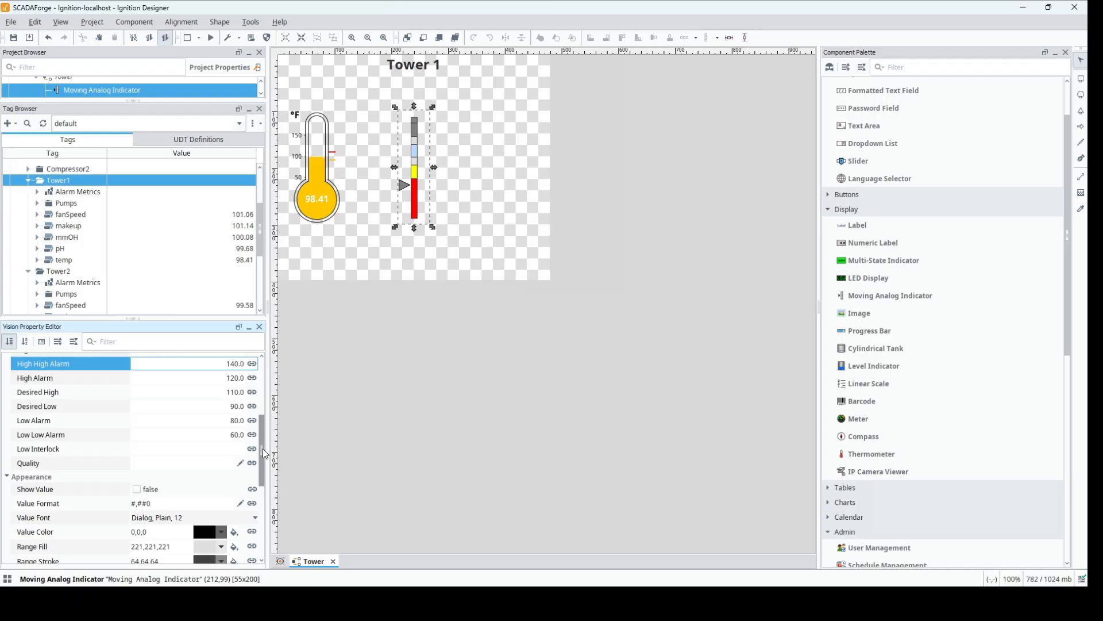
left_click_drag(264, 454, 276, 515)
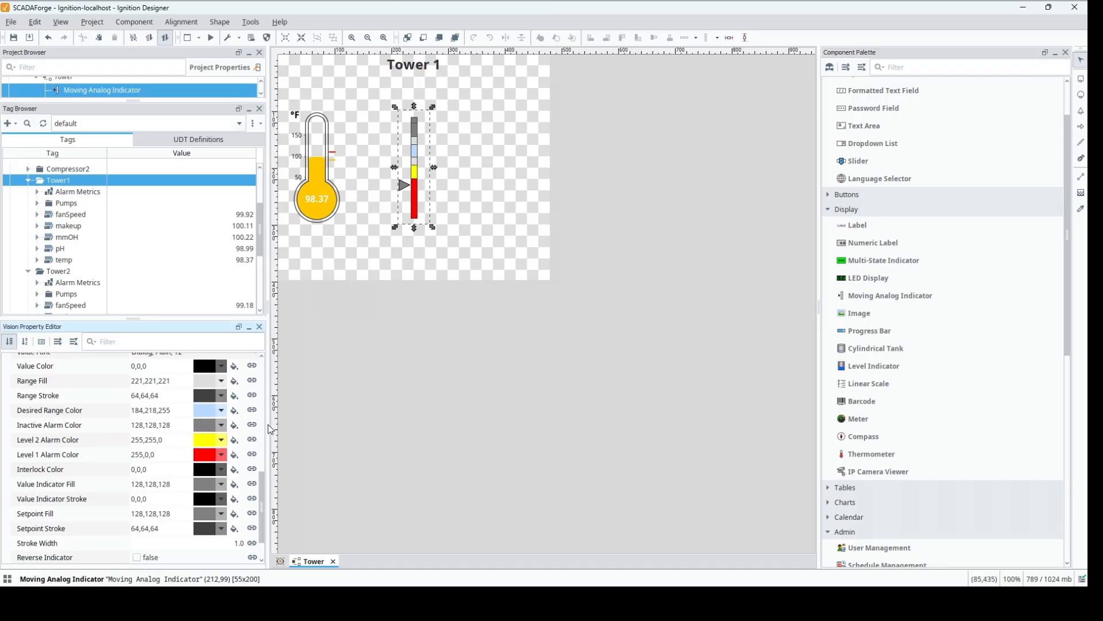
left_click(252, 498)
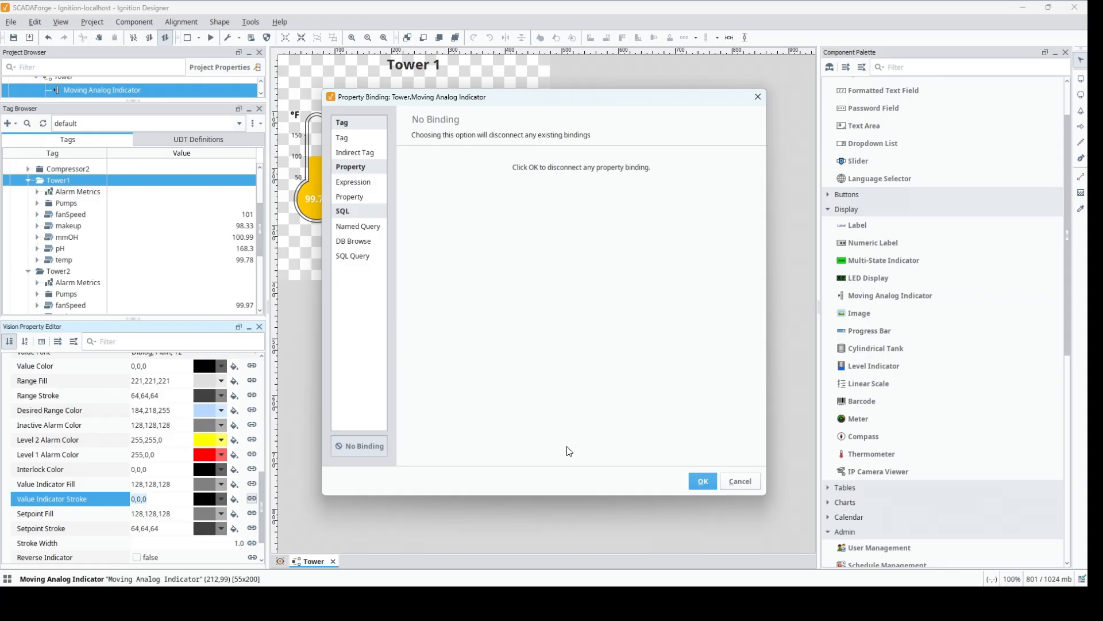
left_click(746, 485)
scroll(261, 505, "up", 2)
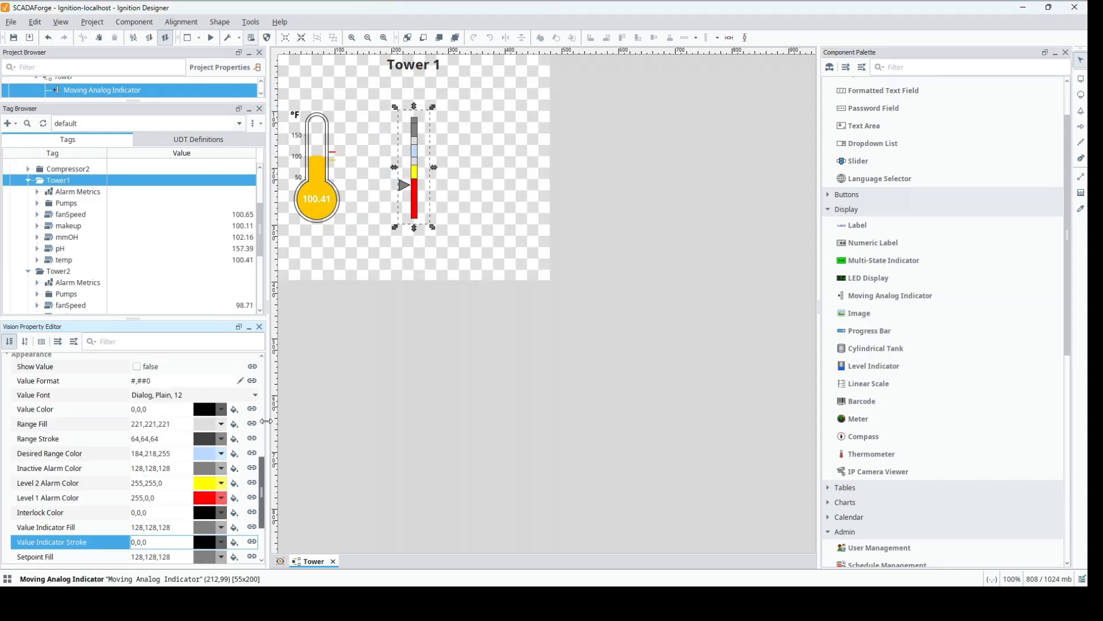
scroll(264, 414, "up", 5)
scroll(265, 408, "down", 1)
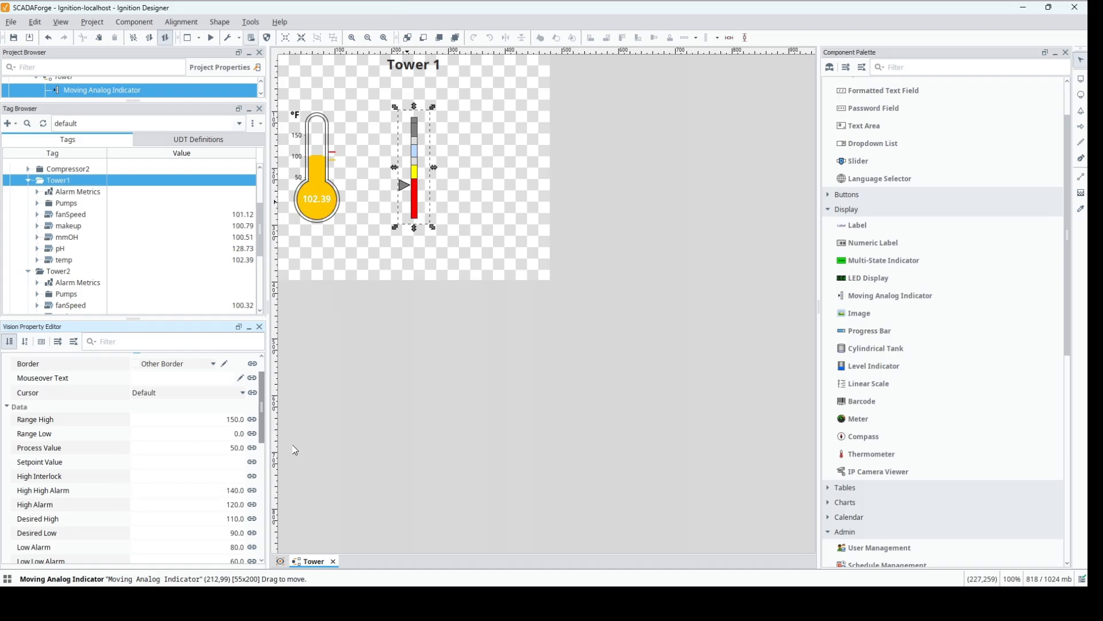
- Set the indicator's Process Value to 100 to check how the alarm bands react within the desired range
left_click(219, 449)
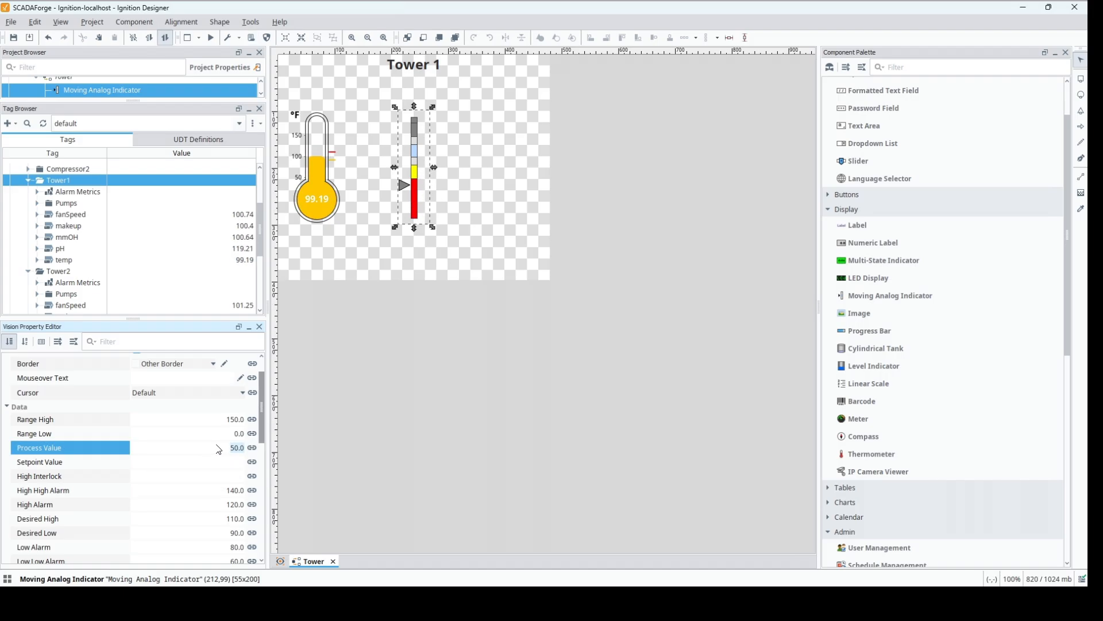
type("100")
key("Return")
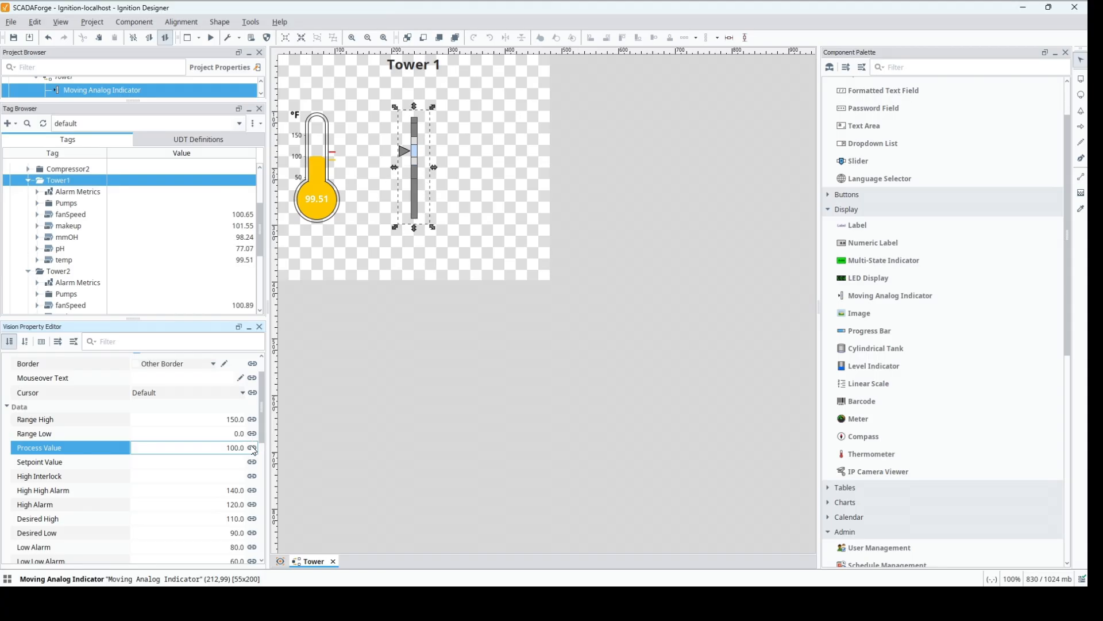
- Bind the indicator's Process Value to an expression that reads the Simulated Data/Refrigeration/Tower1/pH tag
left_click(252, 447)
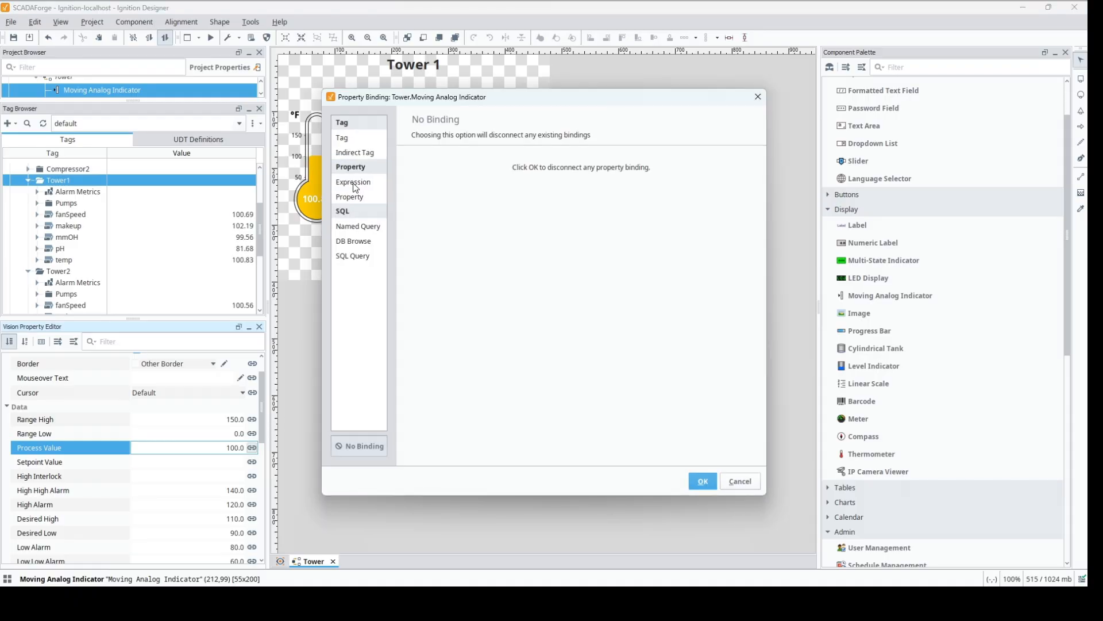
left_click(355, 153)
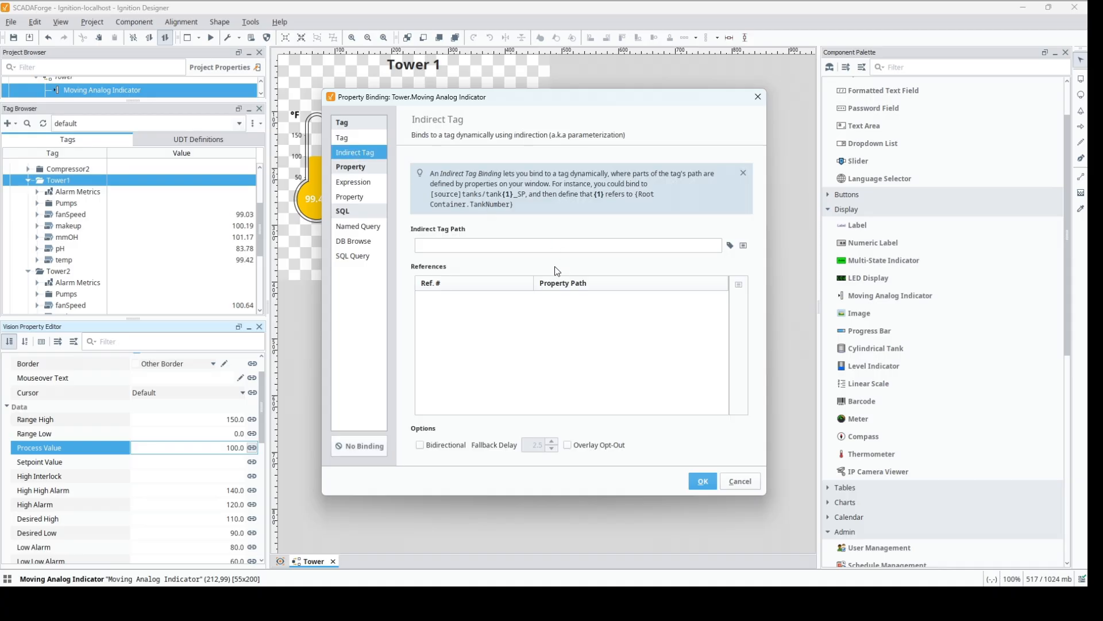
left_click(363, 183)
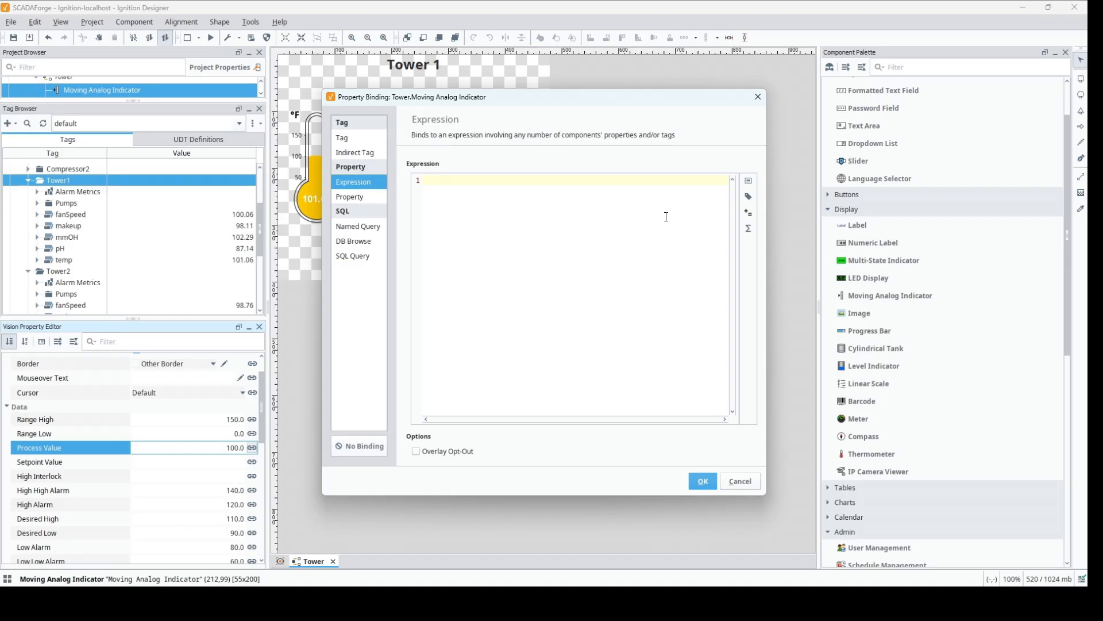
left_click(749, 199)
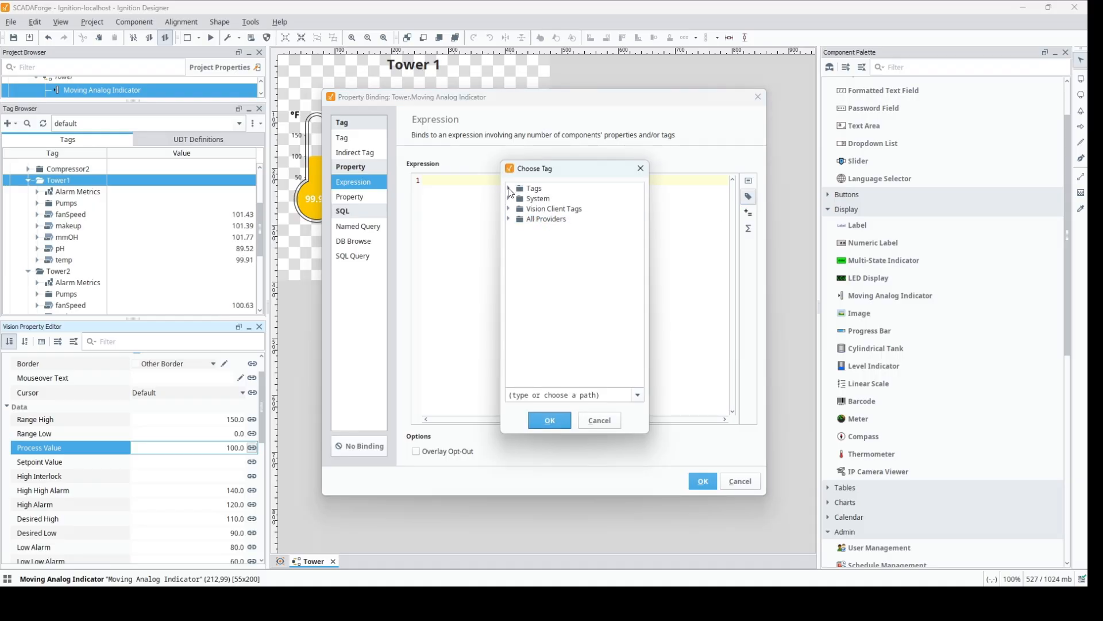
left_click(509, 188)
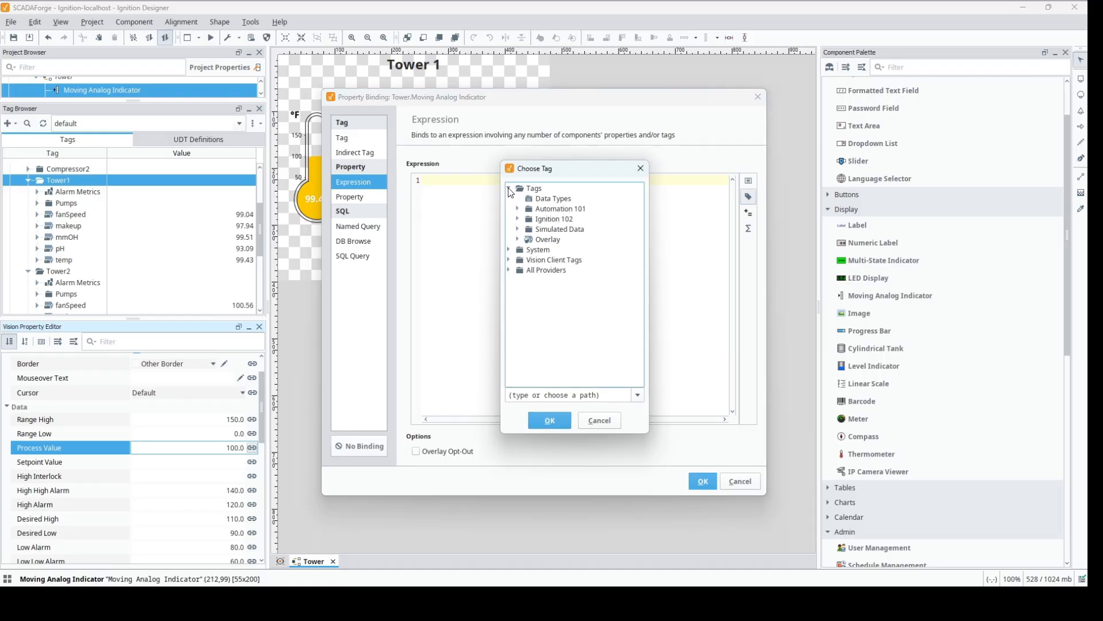
left_click(518, 230)
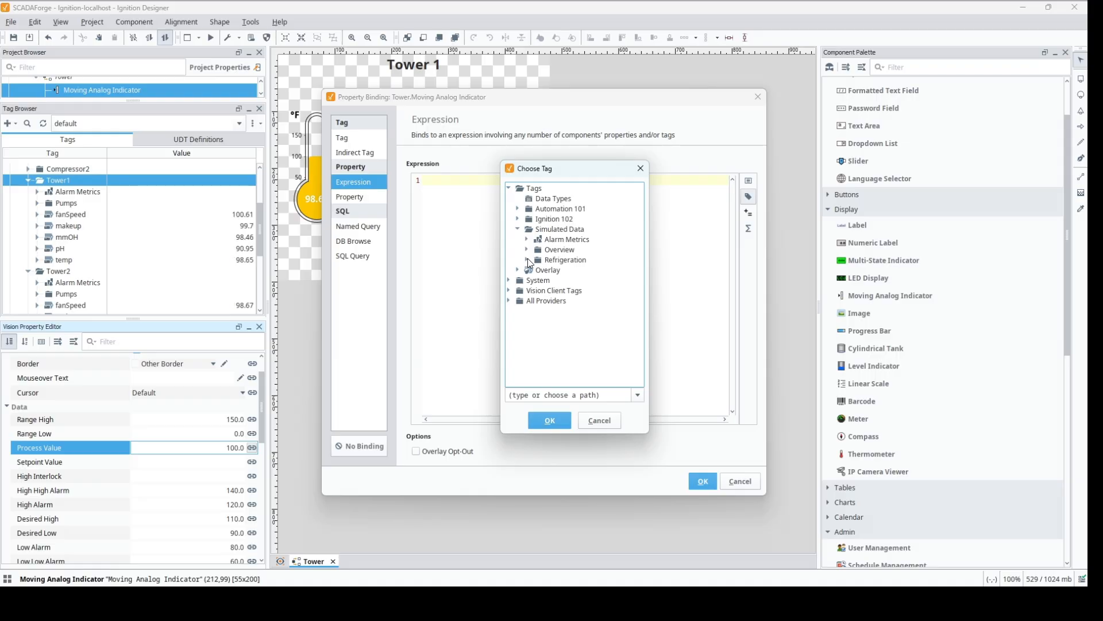
left_click(527, 260)
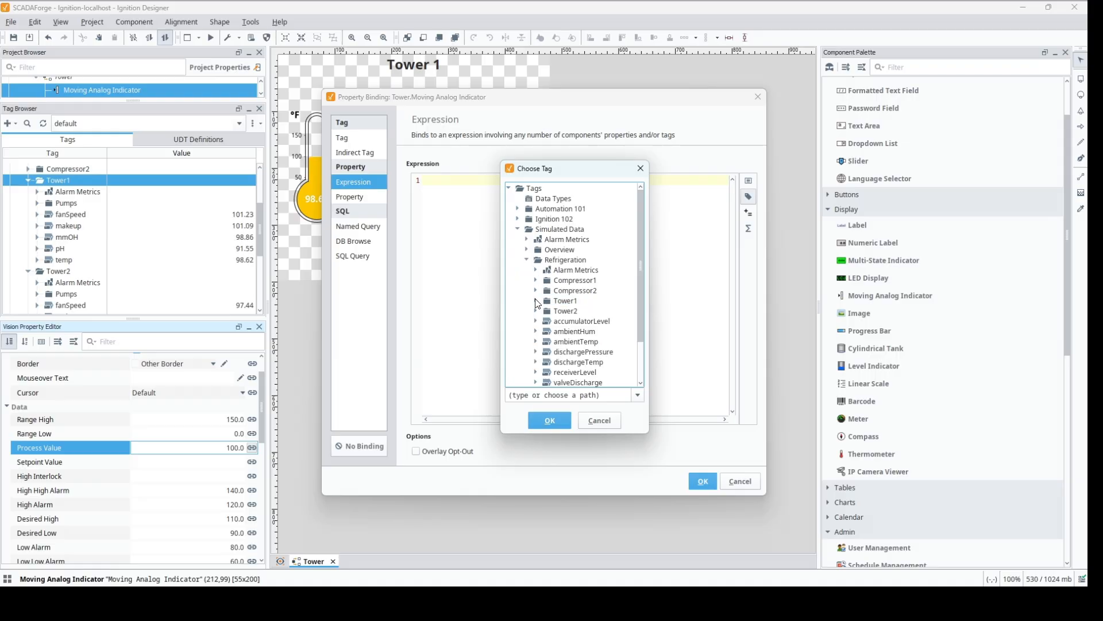
left_click(536, 301)
left_click(546, 374)
left_click(549, 420)
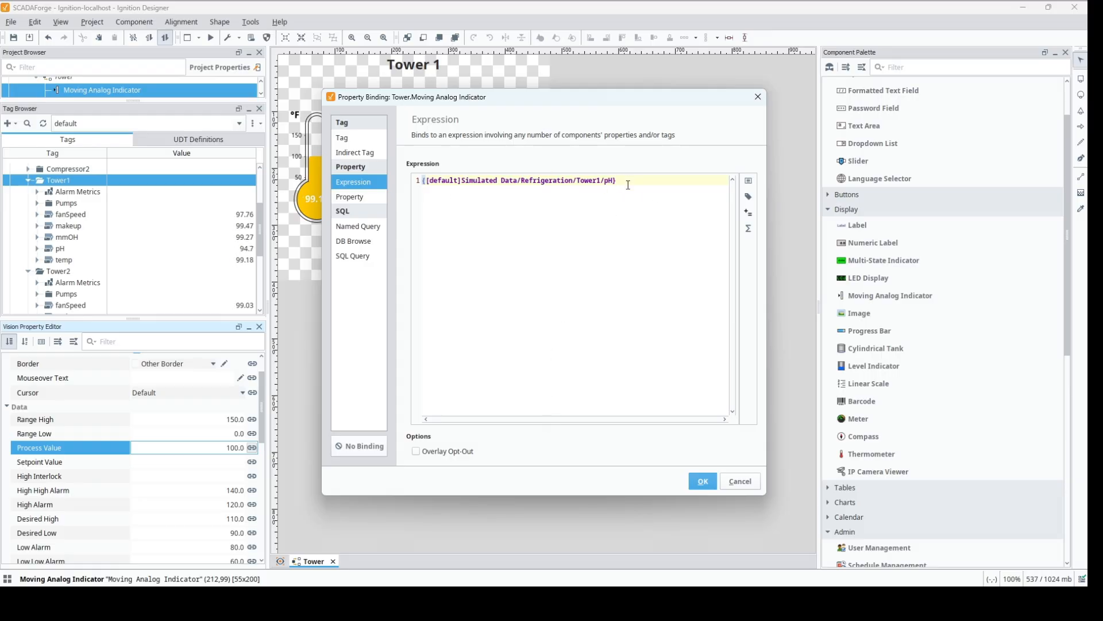
left_click(704, 480)
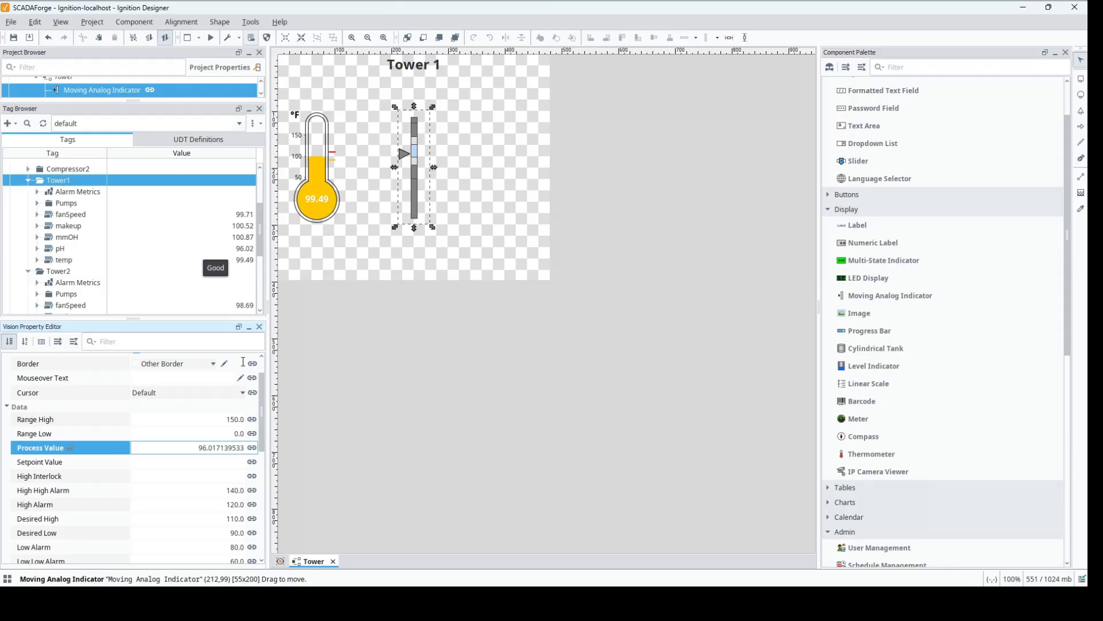
- Rewrite the Process Value expression as a tag() call, with its quoted path split around the tower number and ending in "/pH"
left_click(253, 448)
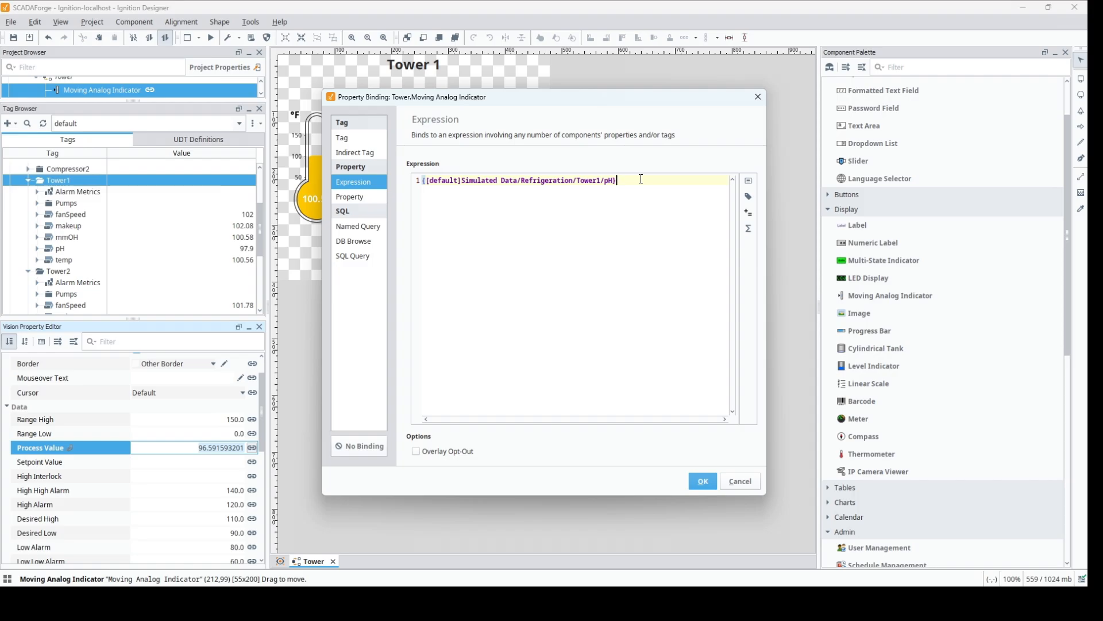
key("BackSpace")
left_click(426, 181)
key("BackSpace")
type("tag(")
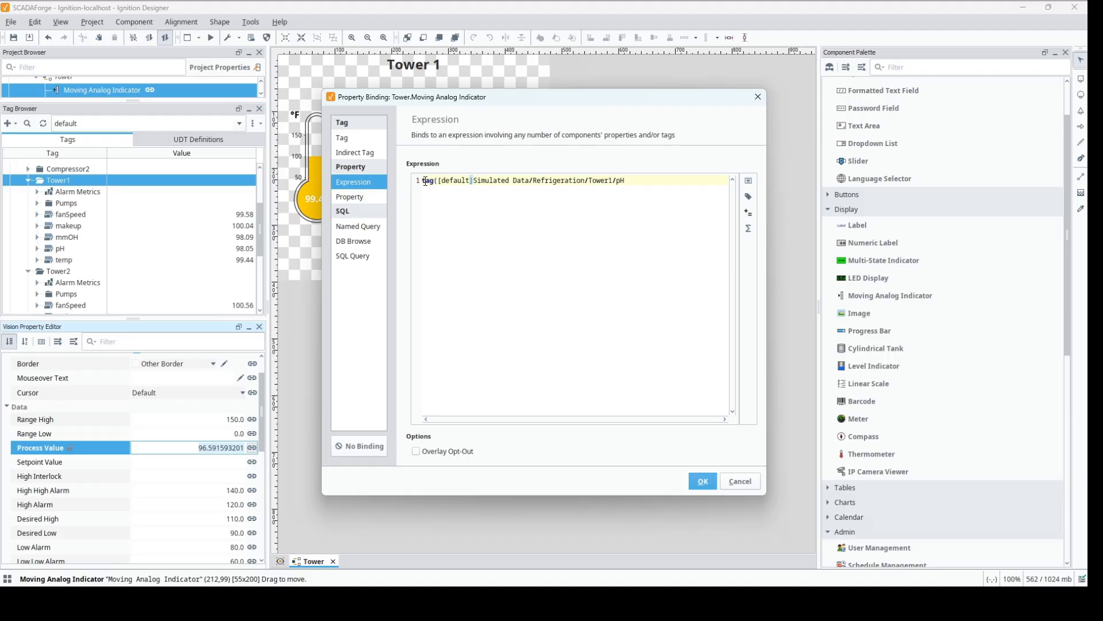
type("\"")
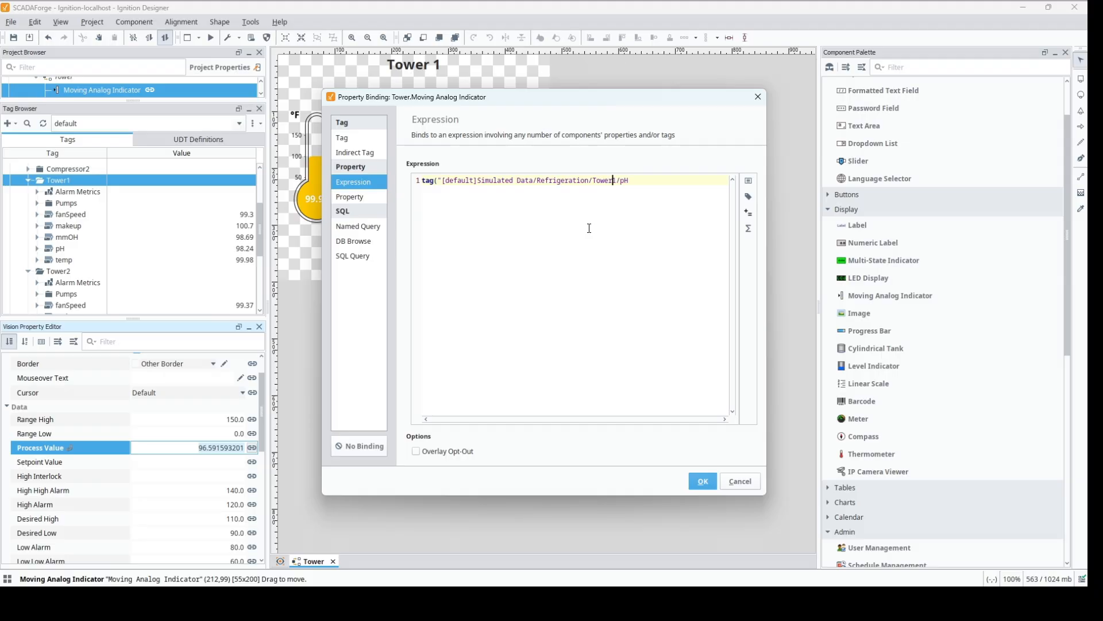
type("\"")
type("+")
type("+\"")
left_click(653, 183)
type("\"")
key("Delete")
- Insert the Tower.towerNum property between the two path strings and apply the Process Value binding
left_click(749, 181)
left_click(509, 206)
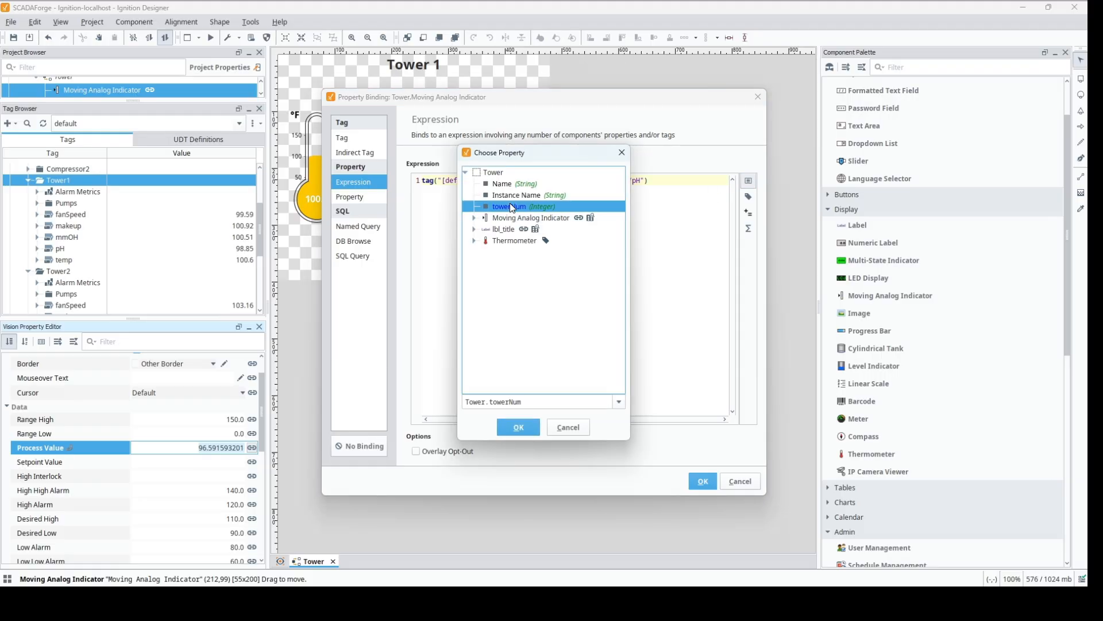
left_click(518, 427)
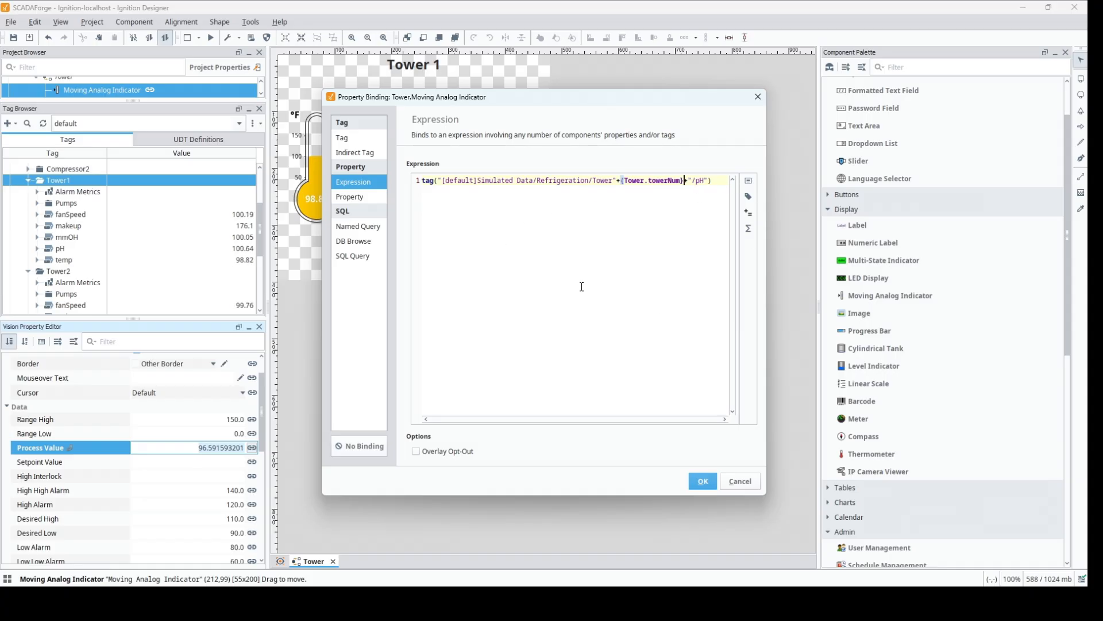
left_click(702, 484)
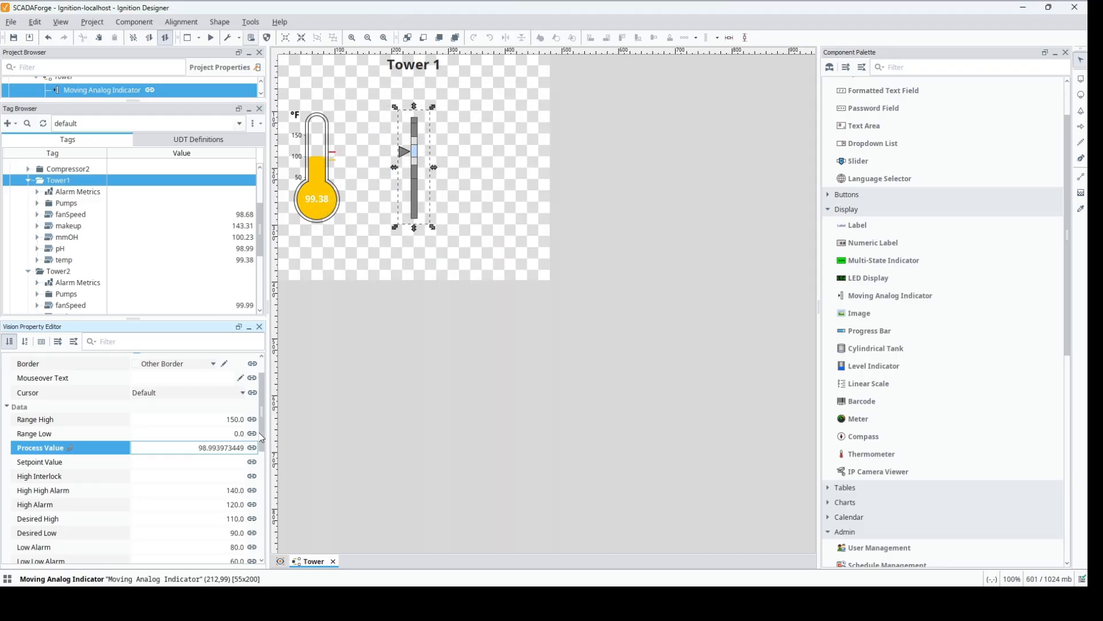
- Set the Tower template's towerNum parameter to 2 to test the indirect bindings
left_click(358, 257)
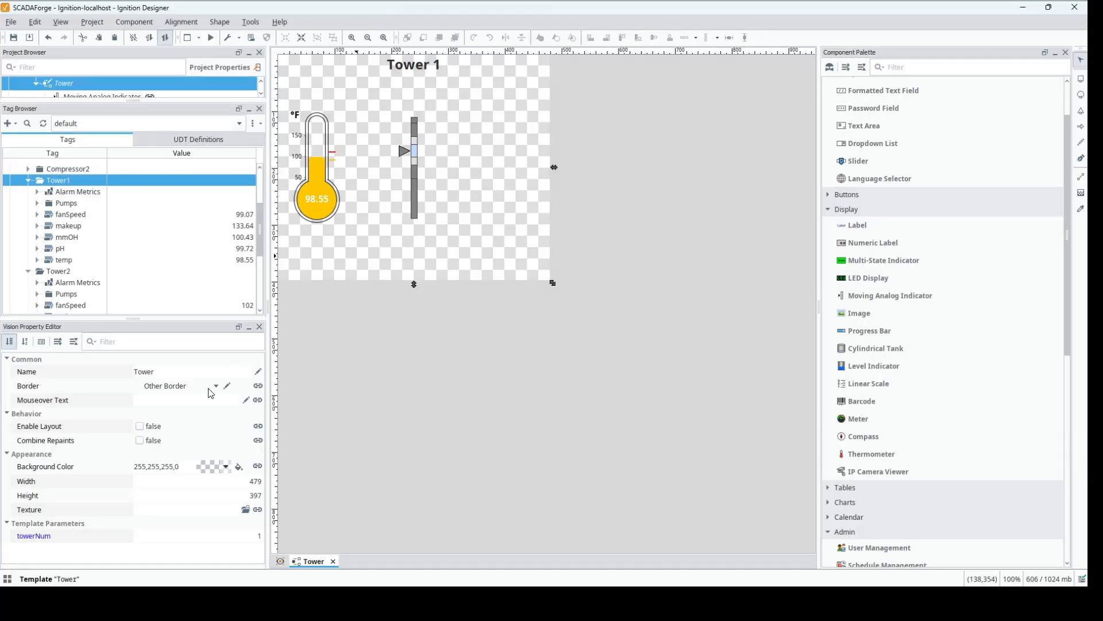
left_click(206, 539)
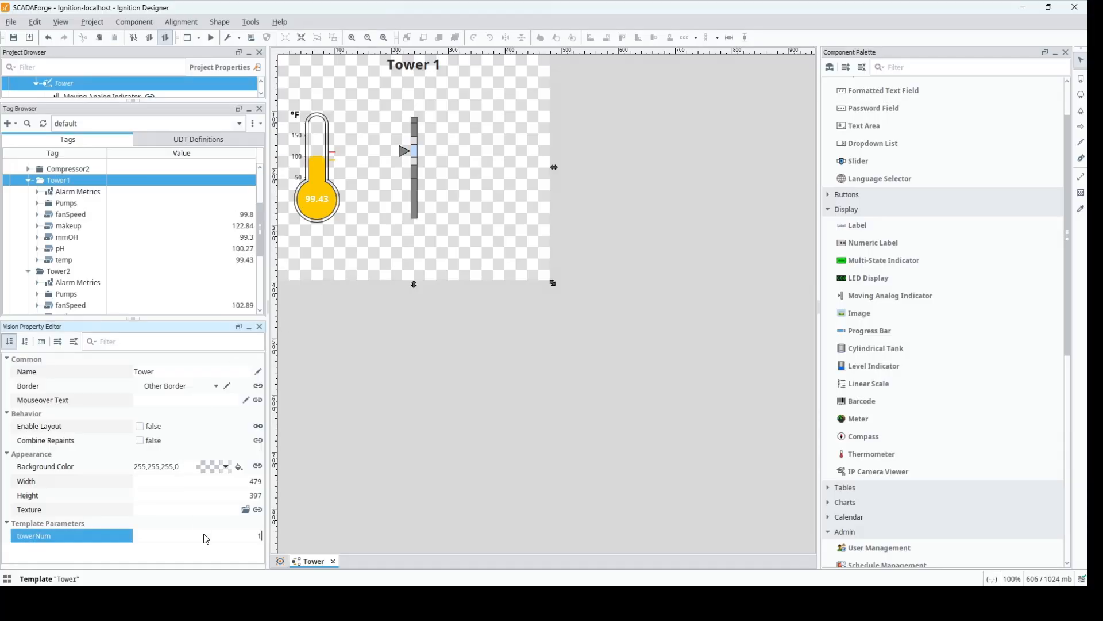
key("BackSpace")
type("2")
key("Return")
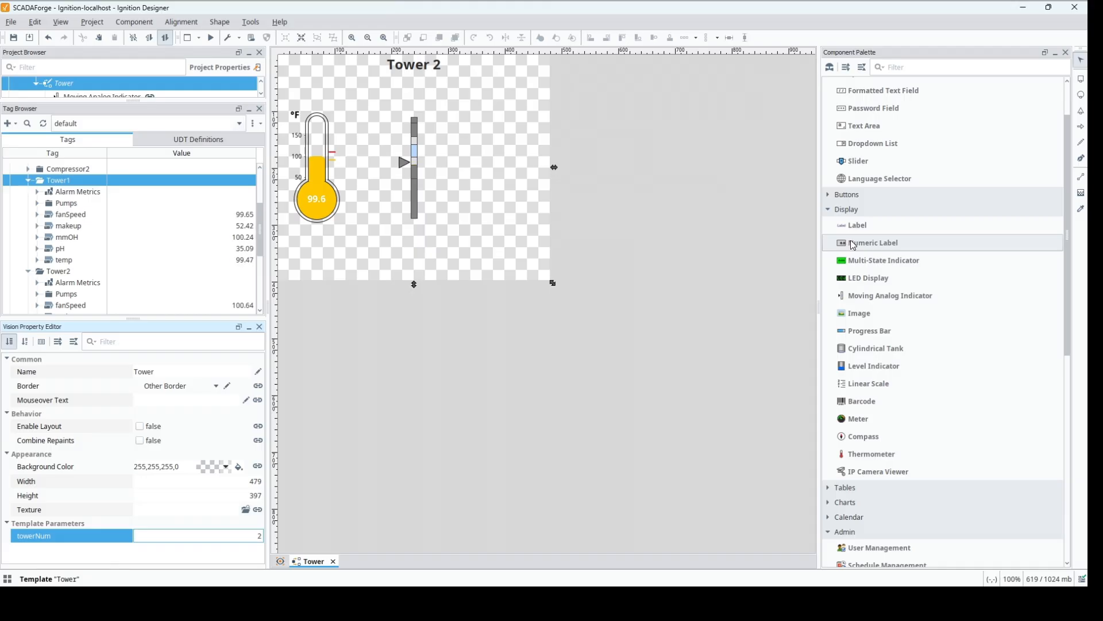
- Add a Numeric Label beside the analog indicator, centred vertically in the template with a gap between them
left_click_drag(854, 245, 467, 157)
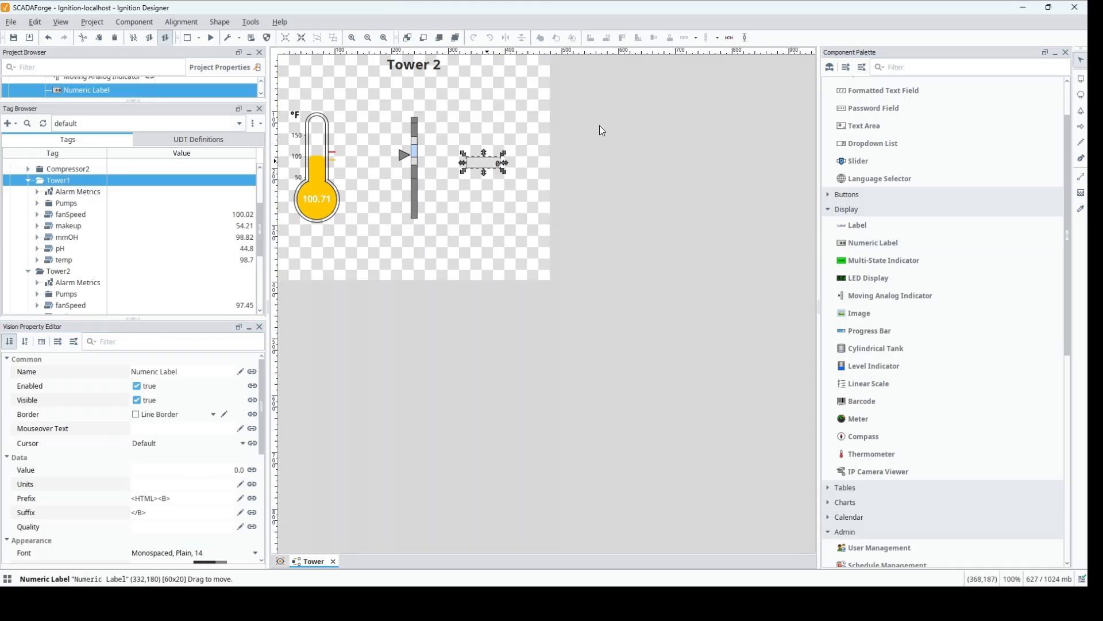
left_click(745, 37)
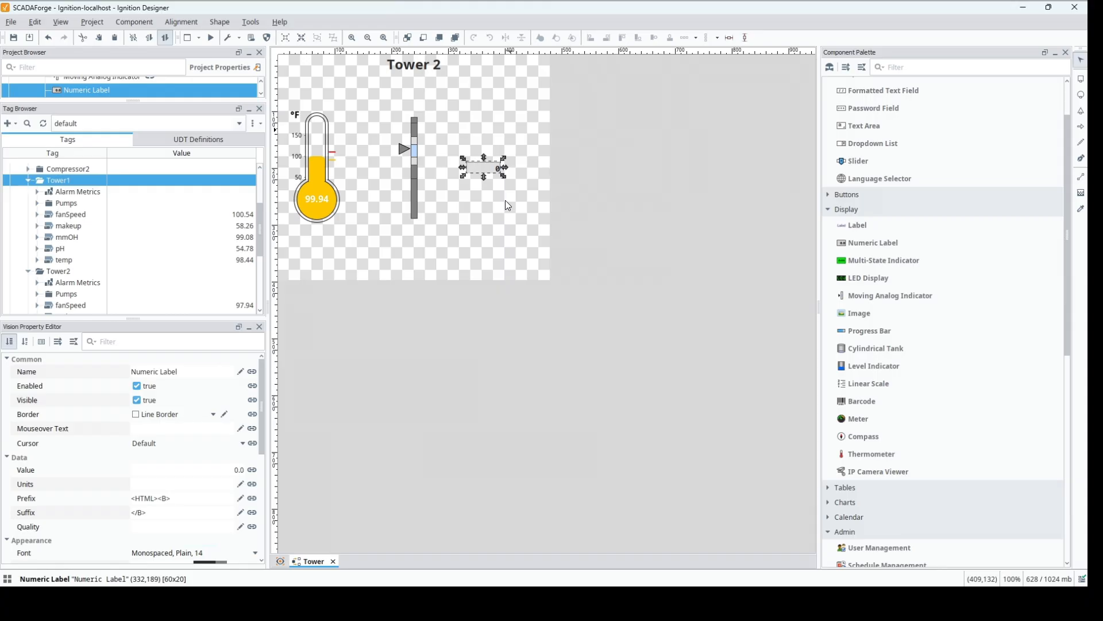
left_click_drag(482, 168, 491, 168)
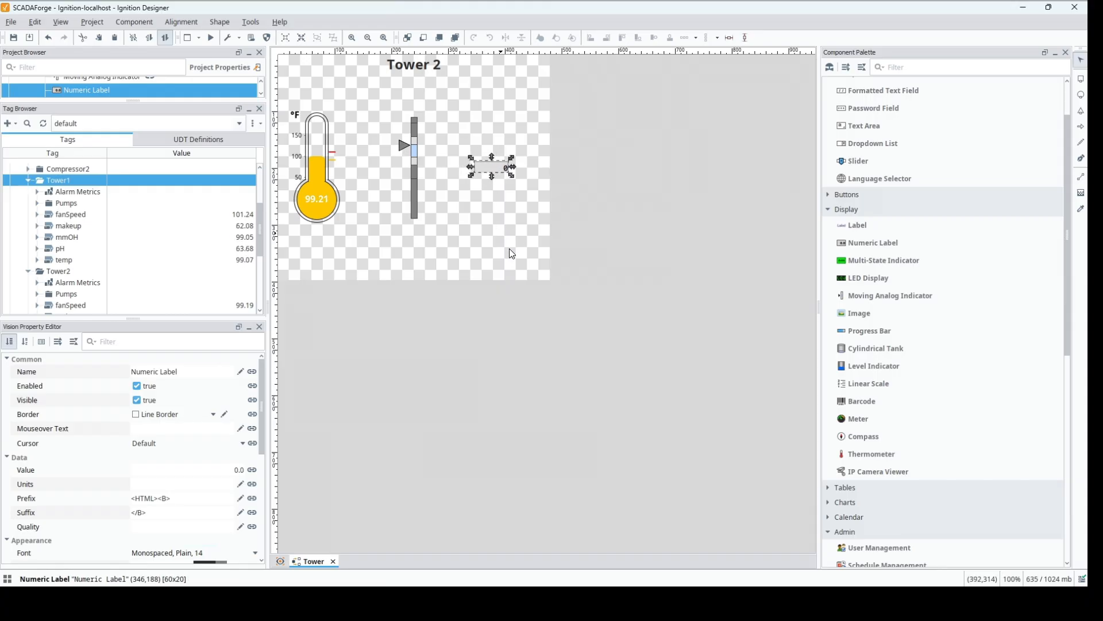
- Arrange the thermometer, analog indicator and numeric label in a horizontal row with a padding of 5
left_click_drag(509, 248, 294, 127)
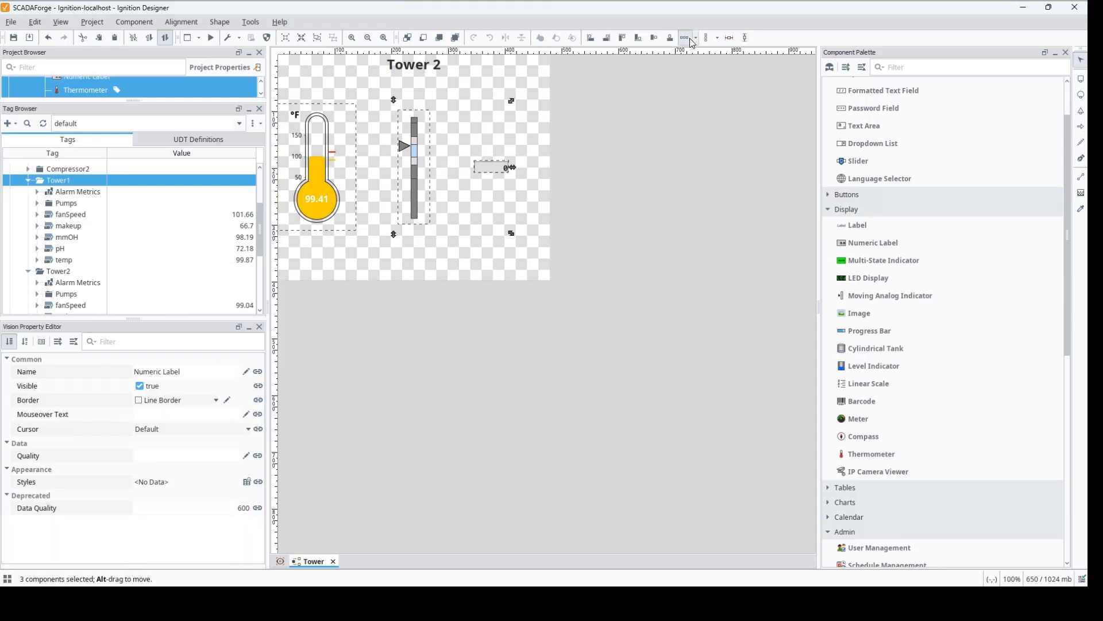
left_click(691, 39)
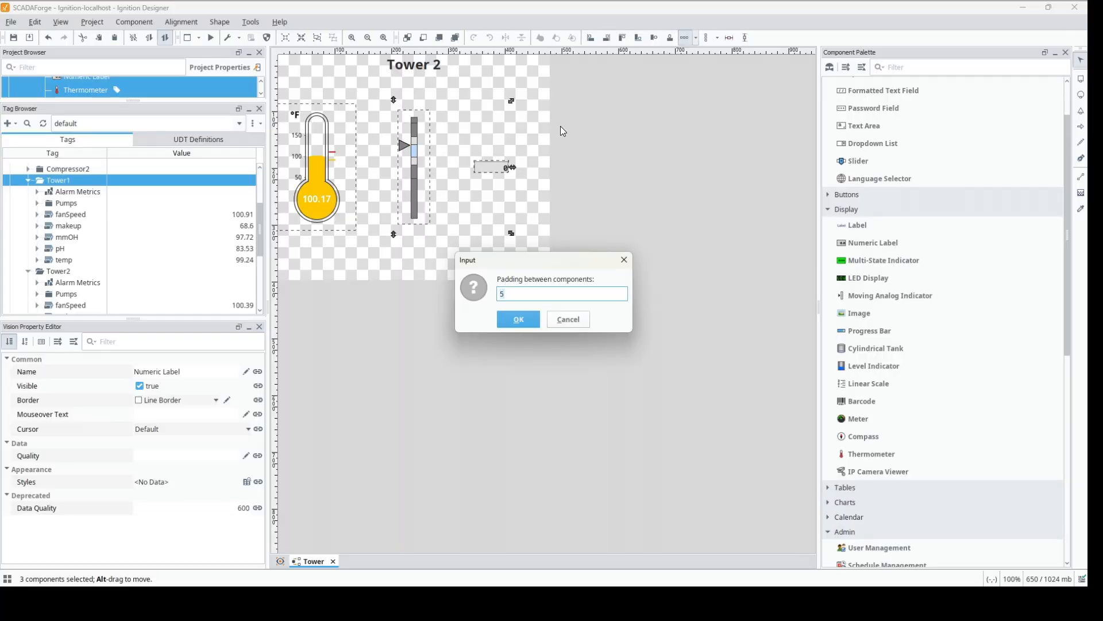
key("Return")
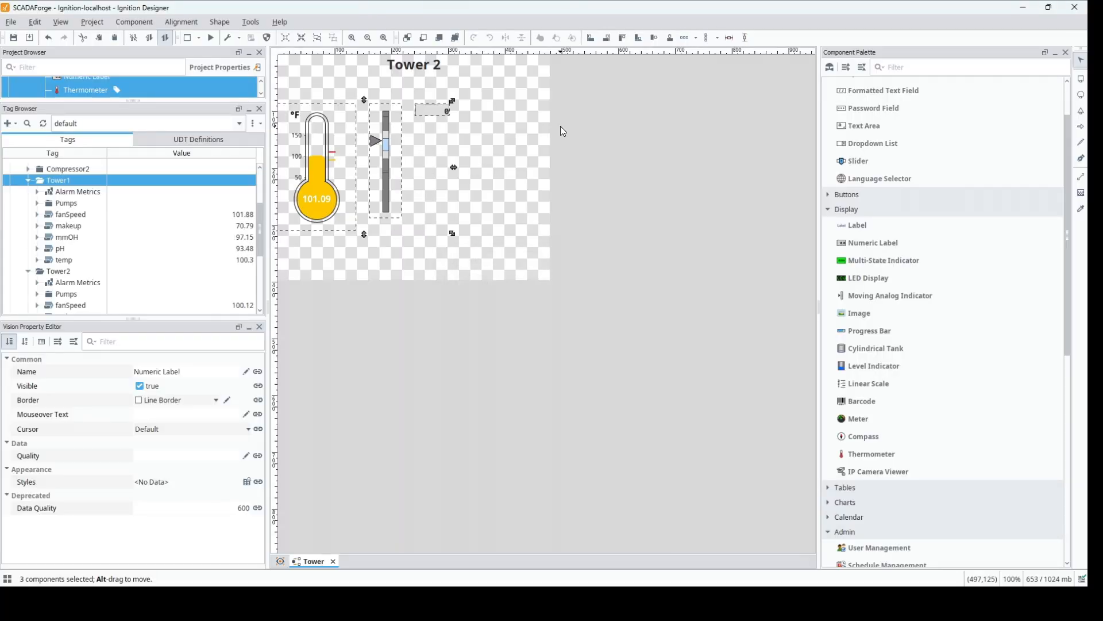
- Align the three components on a common horizontal centre line and centre the group within the template
left_click(654, 37)
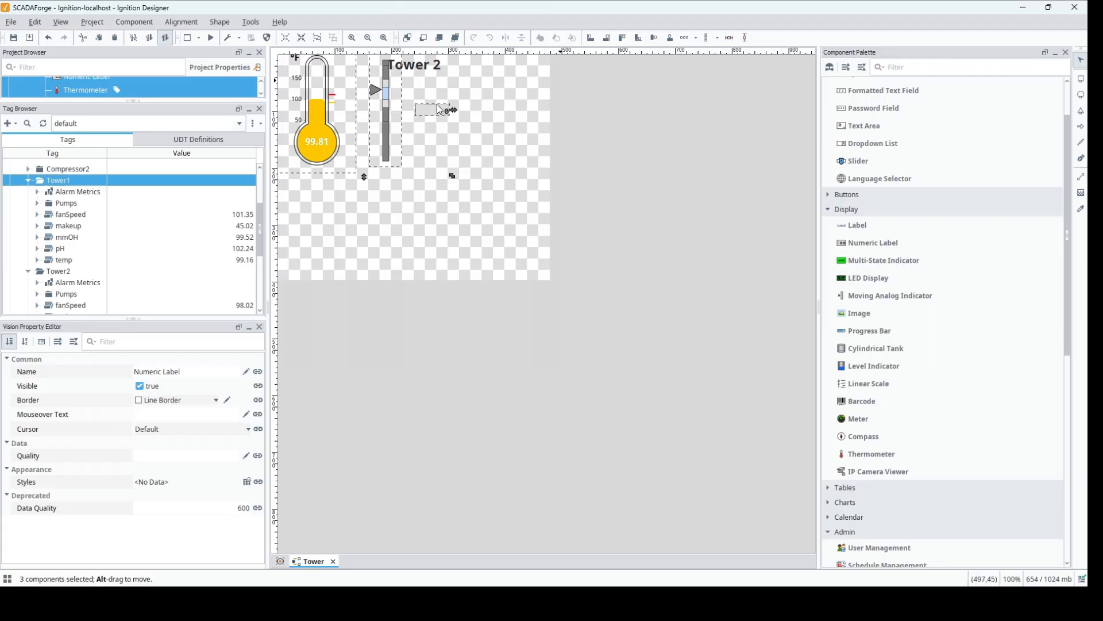
left_click(730, 38)
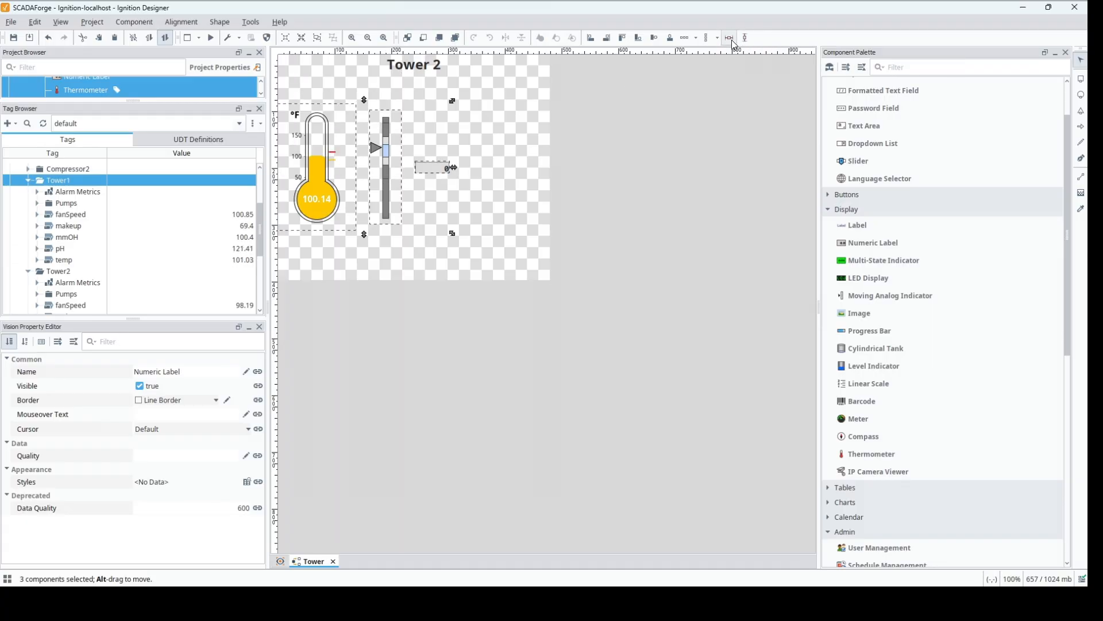
left_click(731, 39)
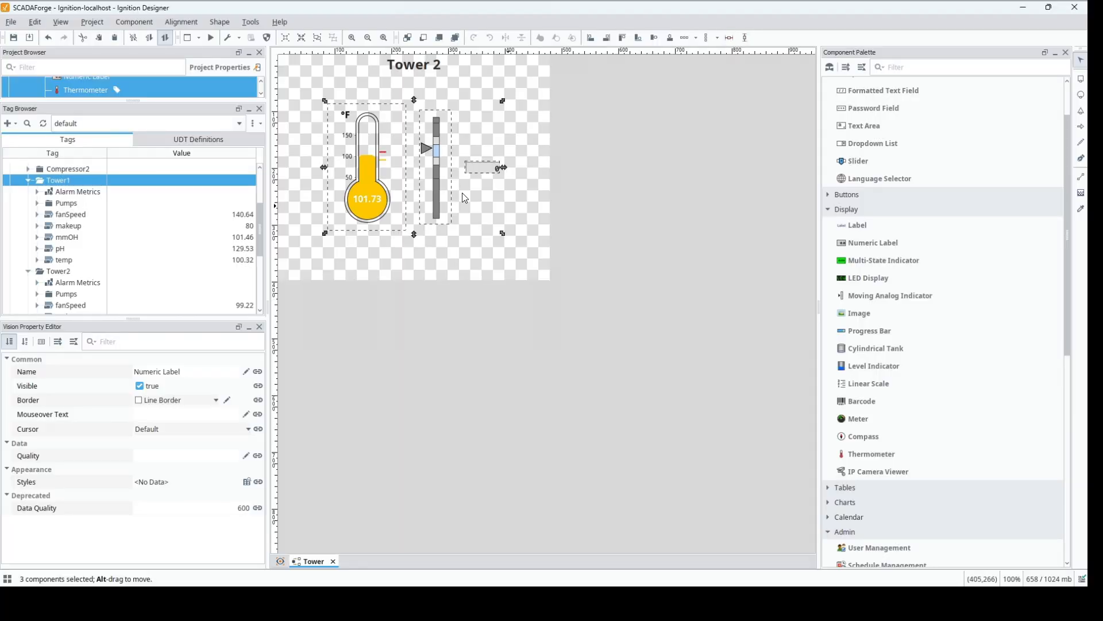
left_click(520, 188)
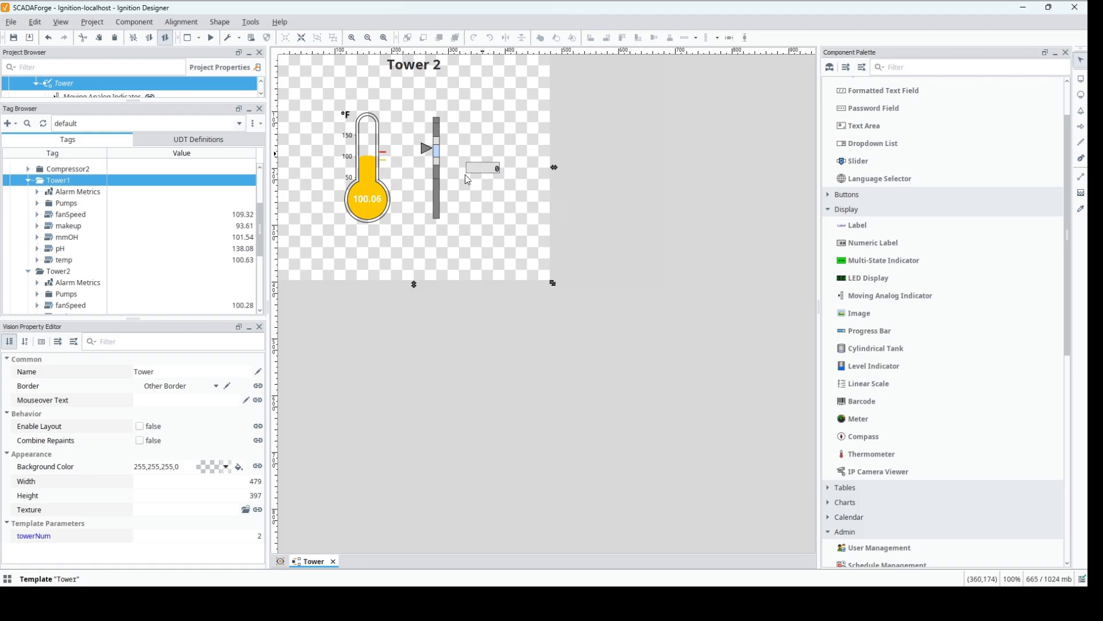
- Set the numeric label's Units to mmOH and enlarge the label to about 107 by 39 pixels
left_click(483, 172)
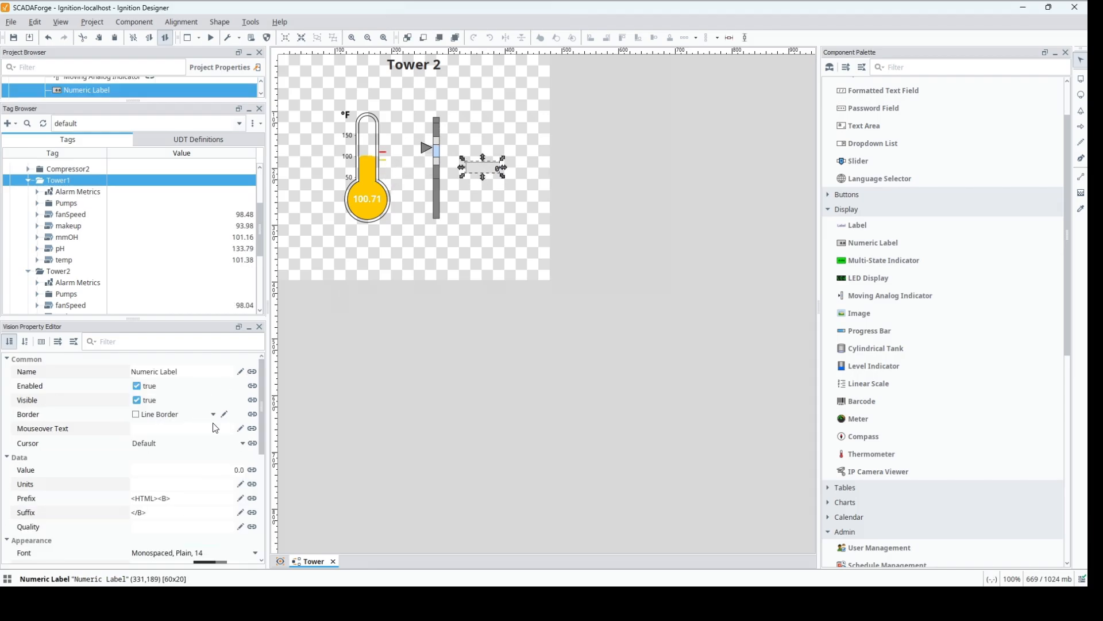
left_click(216, 486)
type("m")
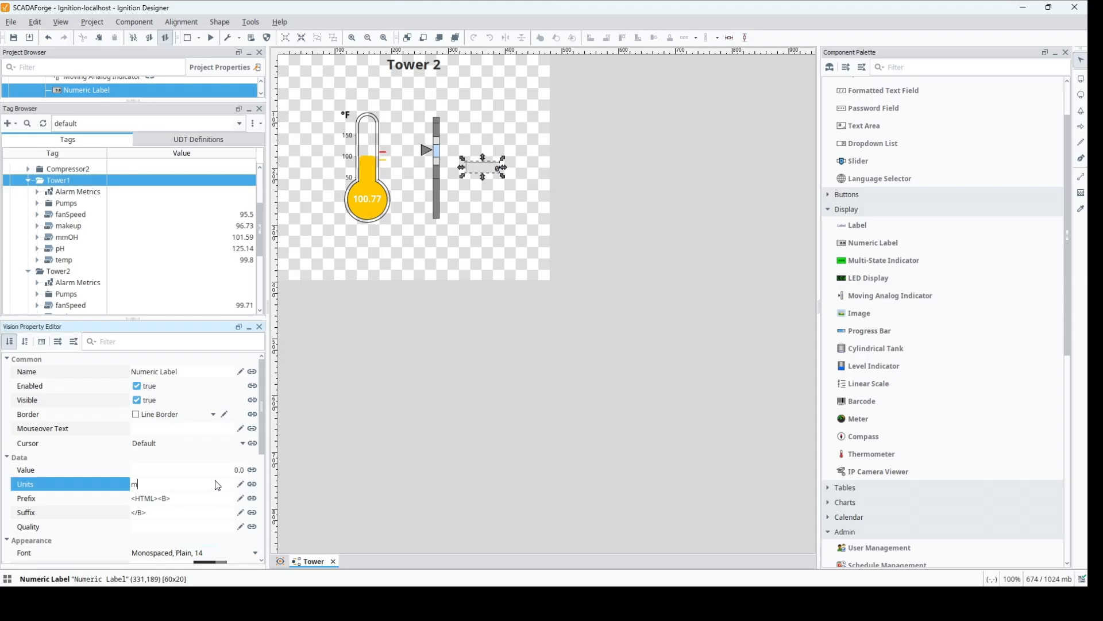
type("mOH")
key("Tab")
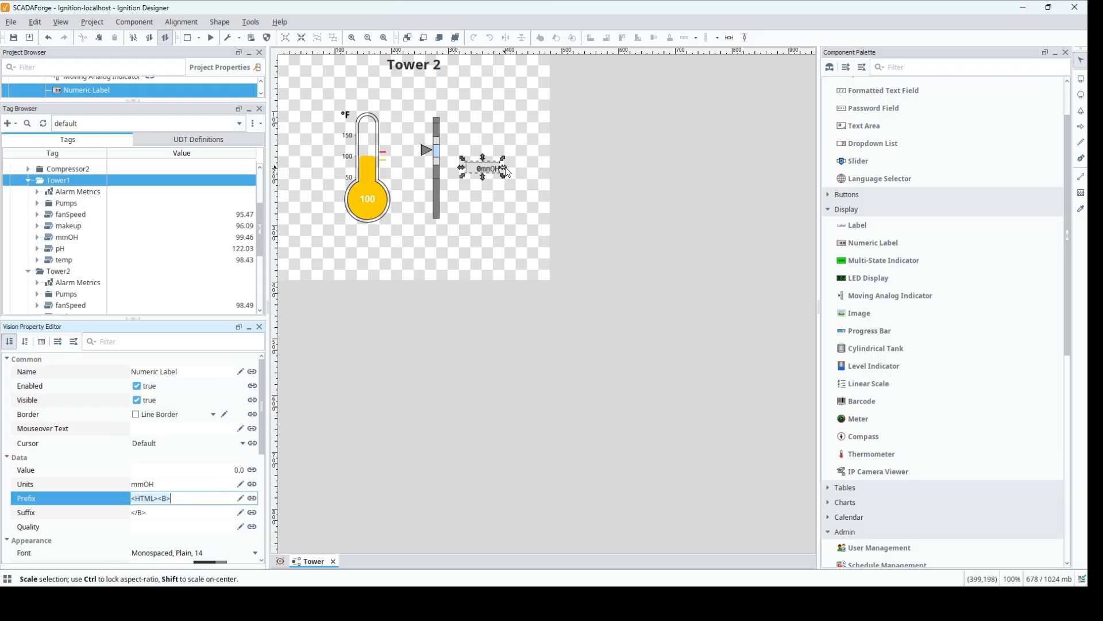
mouse_move(506, 171)
left_mouse_down()
mouse_move(530, 171)
mouse_move(495, 188)
left_mouse_up()
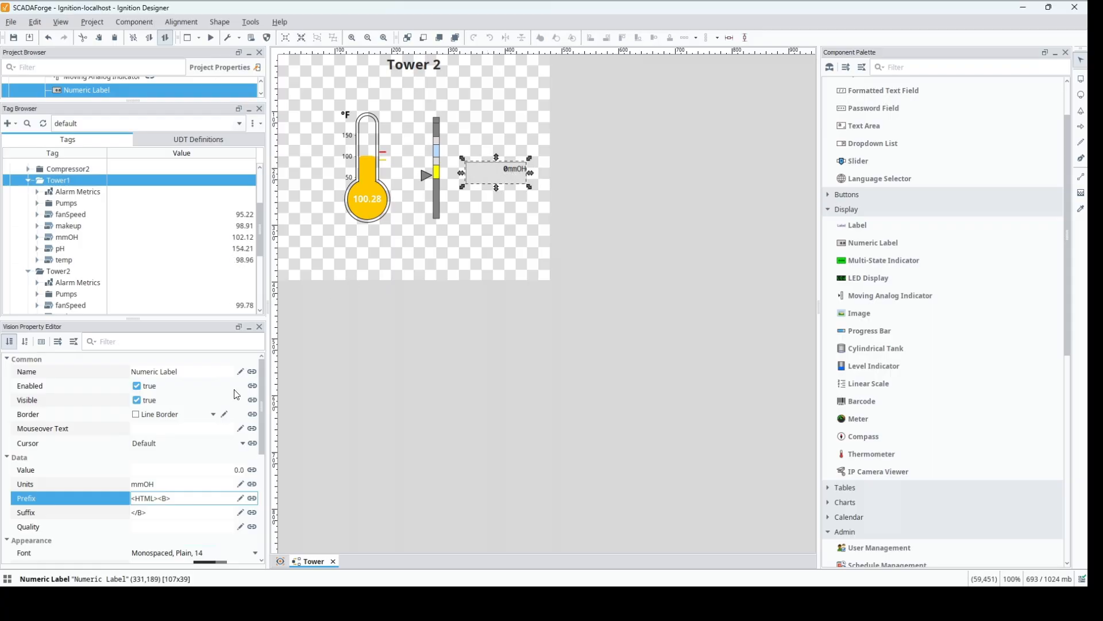
- Set the numeric label's font size to 18 and reduce its height so it is about 107 by 31 pixels
left_click(233, 554)
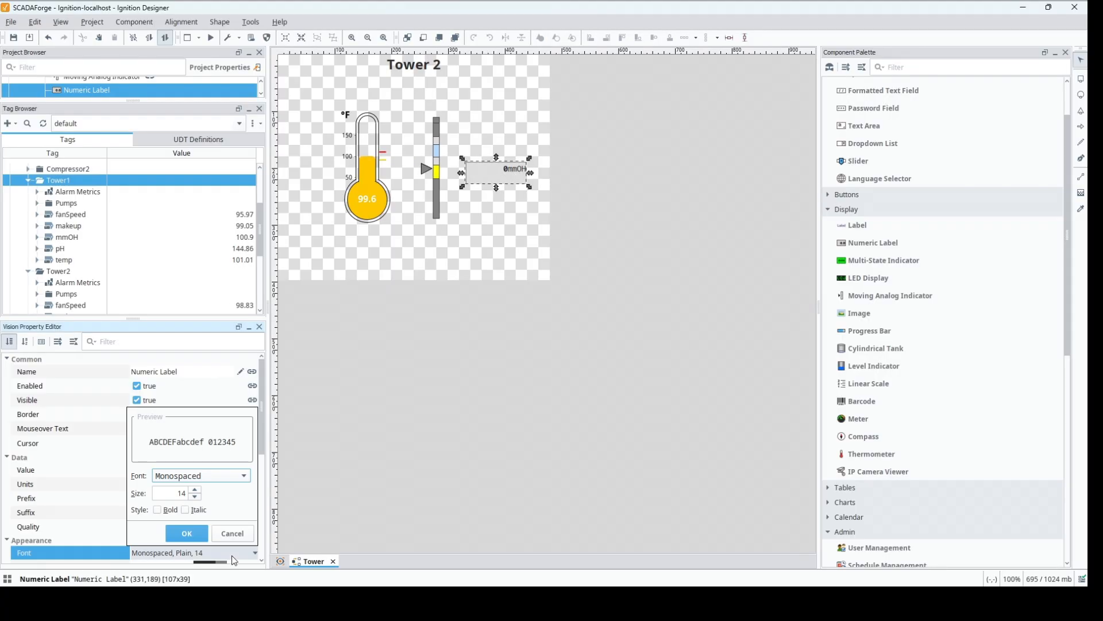
left_click(194, 491)
left_click(194, 491)
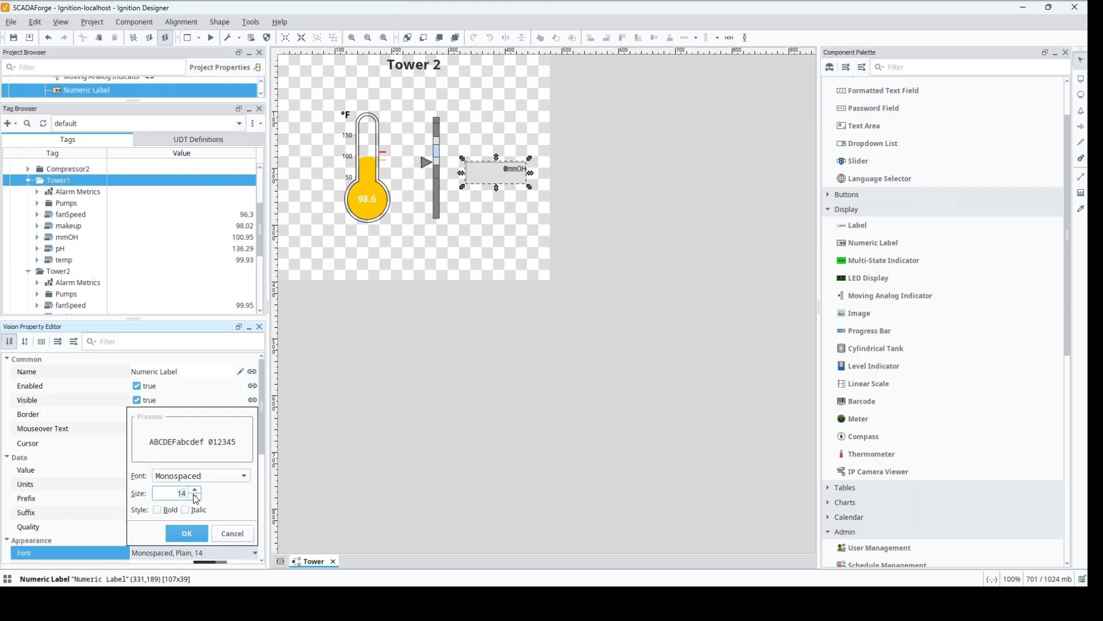
left_click(195, 490)
left_click(194, 491)
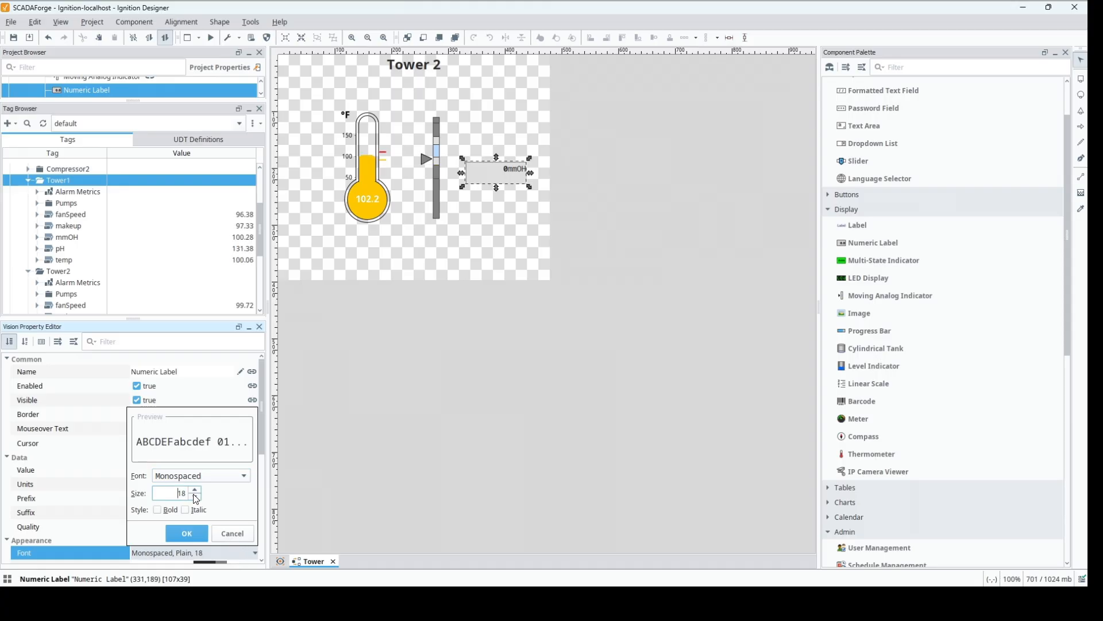
left_click(186, 533)
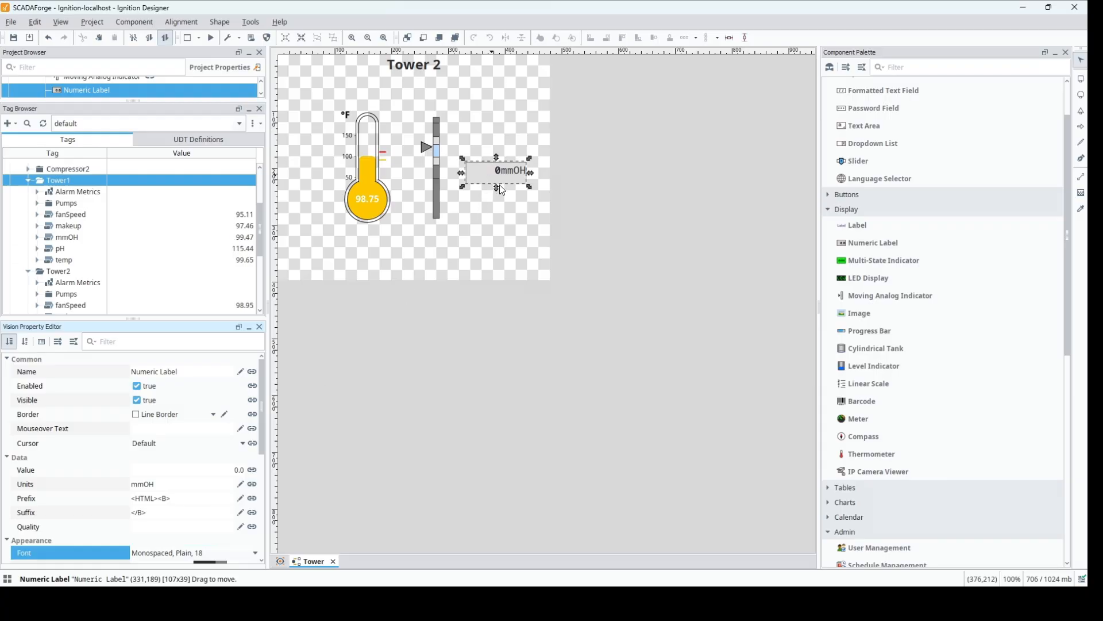
left_click_drag(495, 185, 499, 184)
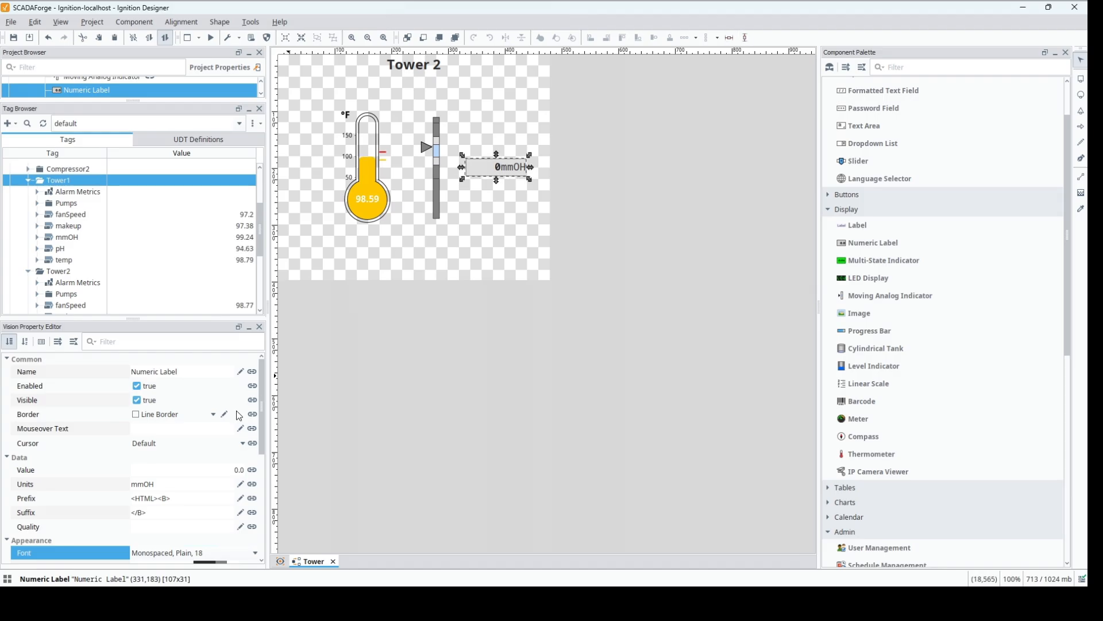
- Give the numeric label's Value an indirect tag binding to Tower1's mmOH tag, parameterizing the path as [default]Simulated Data/Refrigeration/Tower{1}/mmOH
left_click(252, 470)
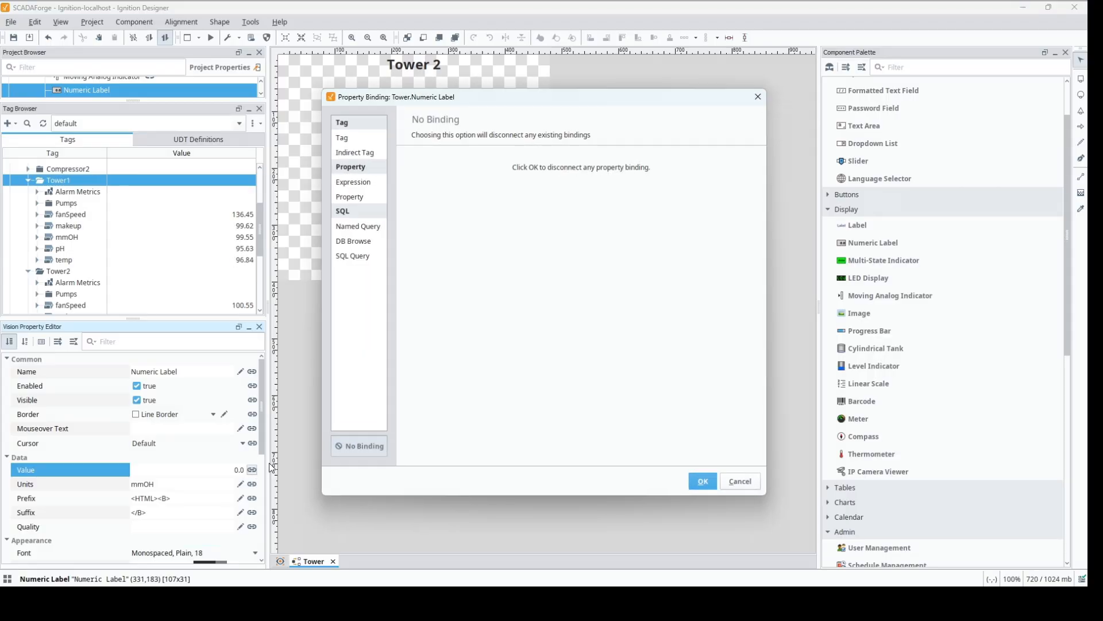
left_click(373, 153)
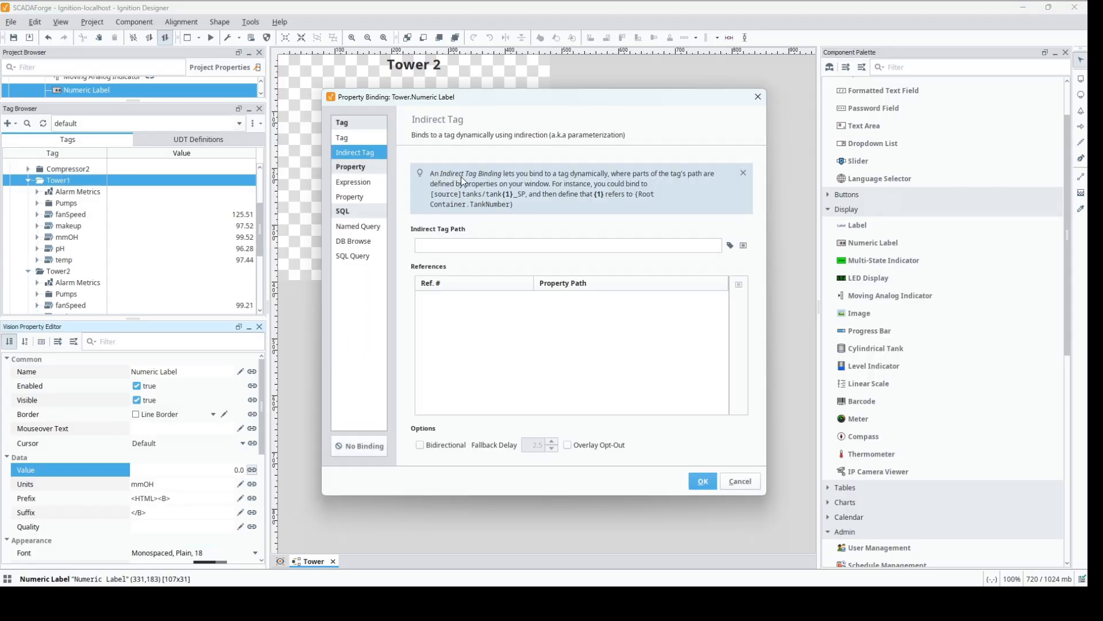
left_click(731, 246)
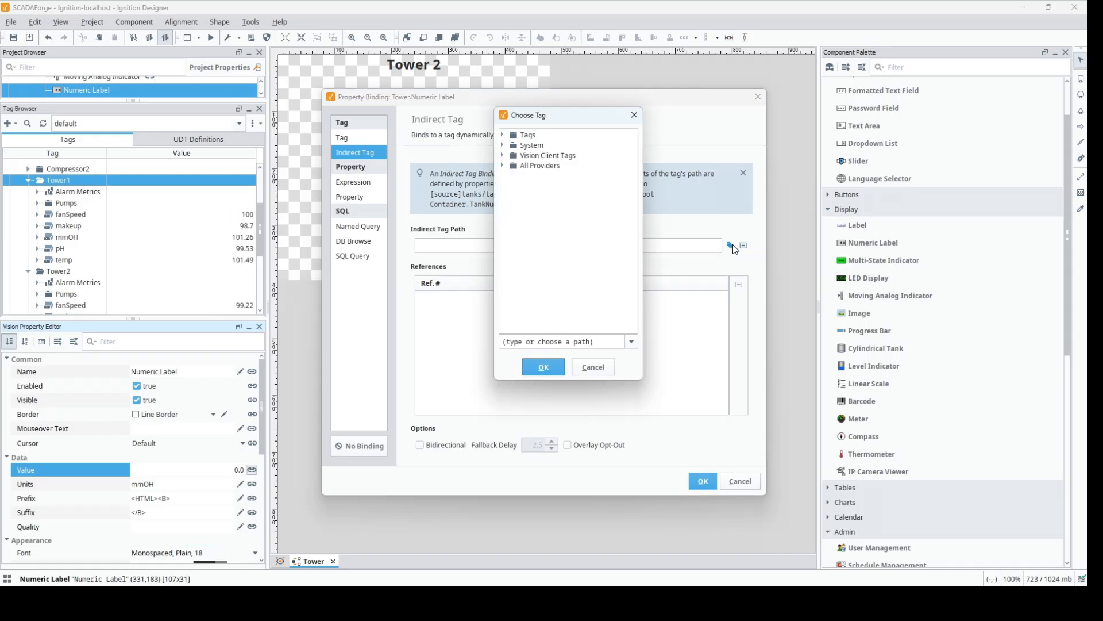
left_click(503, 135)
left_click(512, 176)
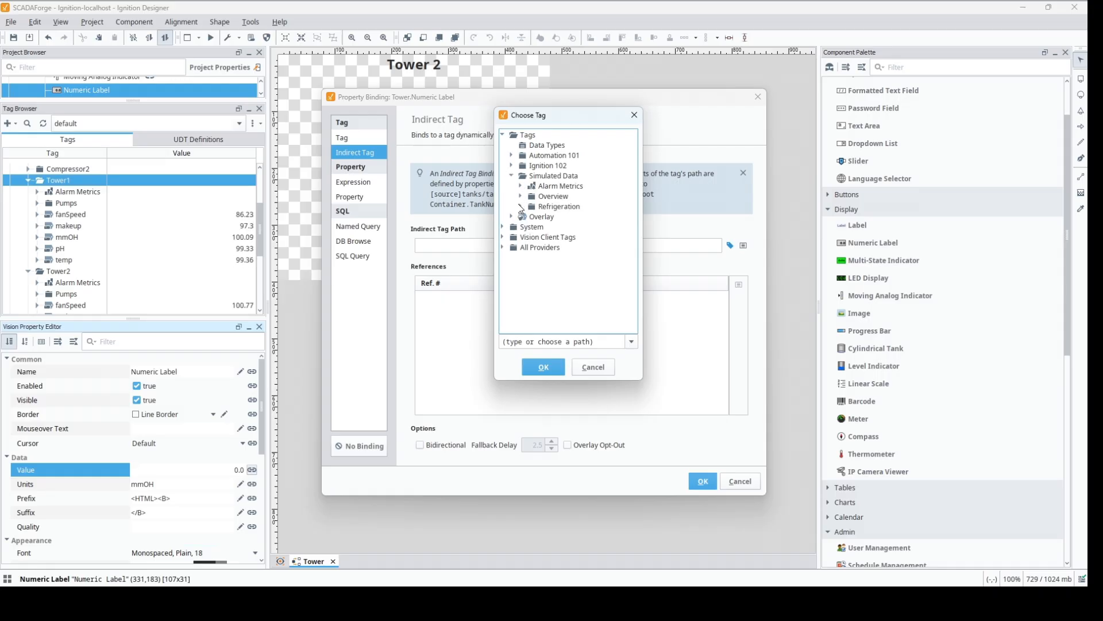
left_click(521, 207)
left_click(529, 248)
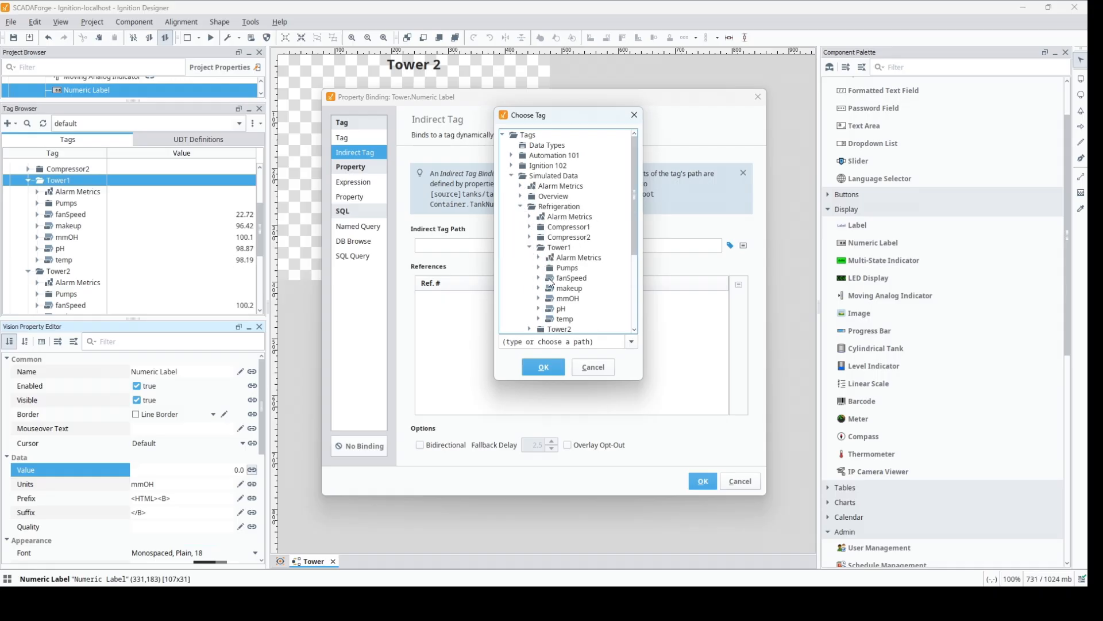
left_click(565, 299)
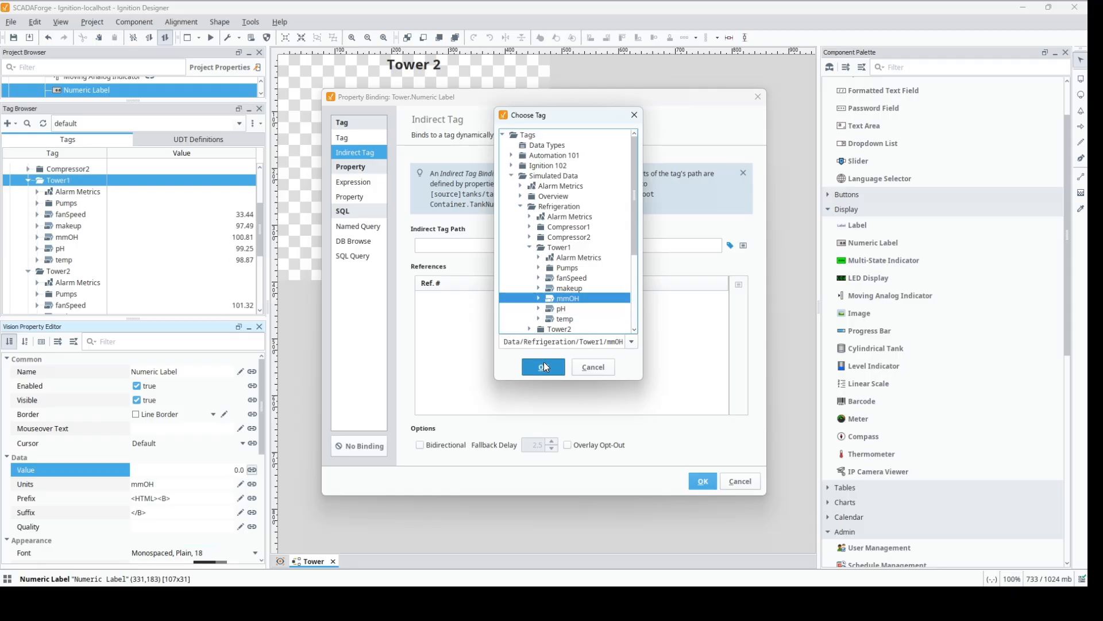
left_click(543, 366)
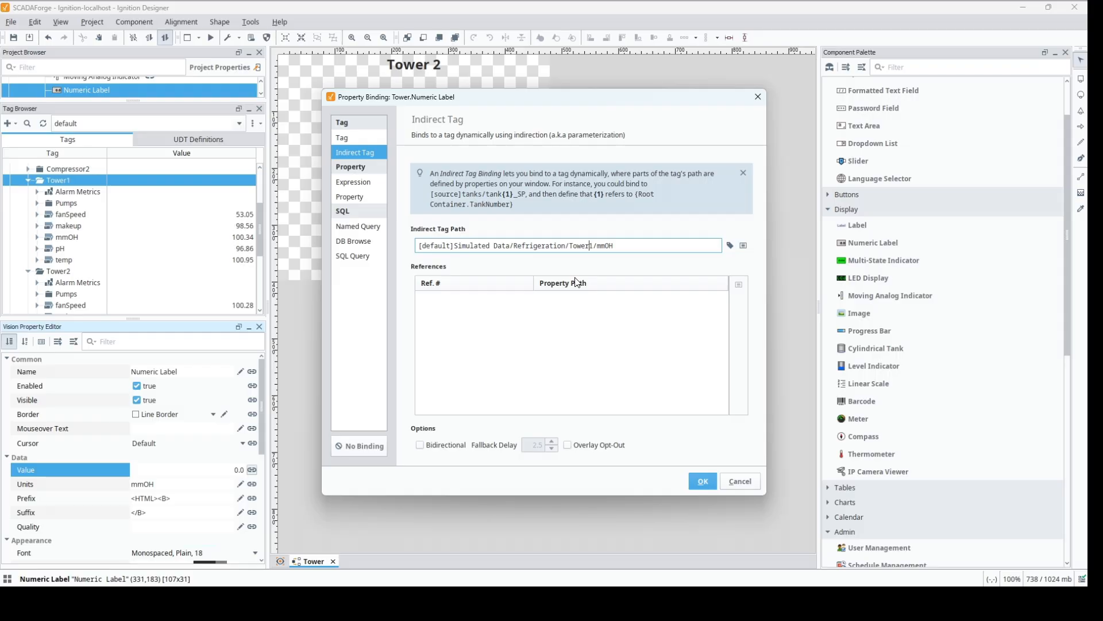
type("{1}")
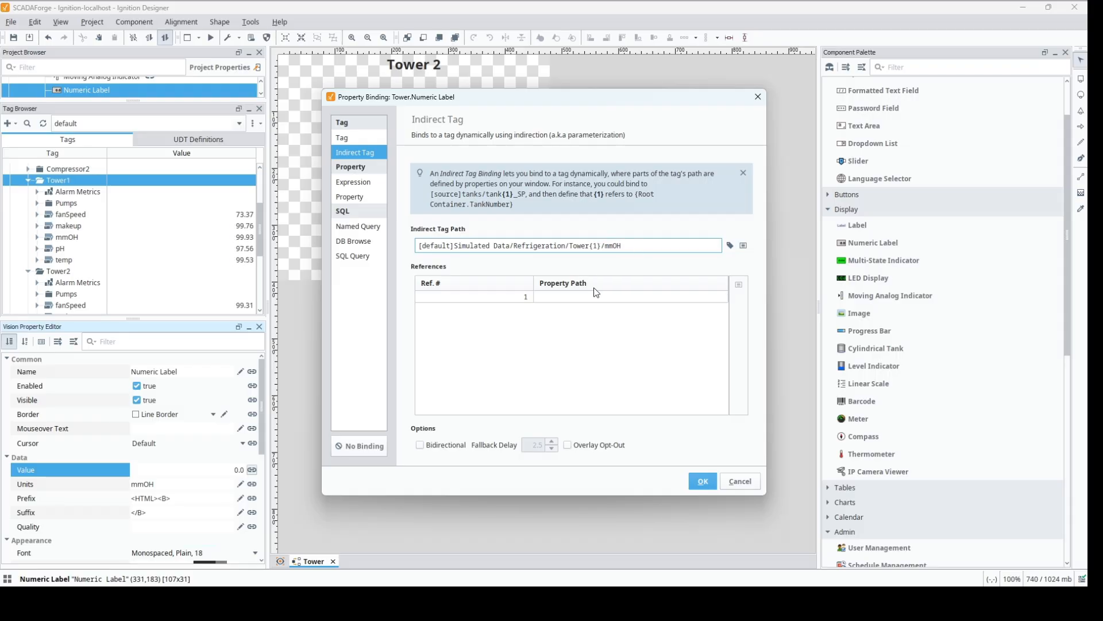
key("End")
type("{2}")
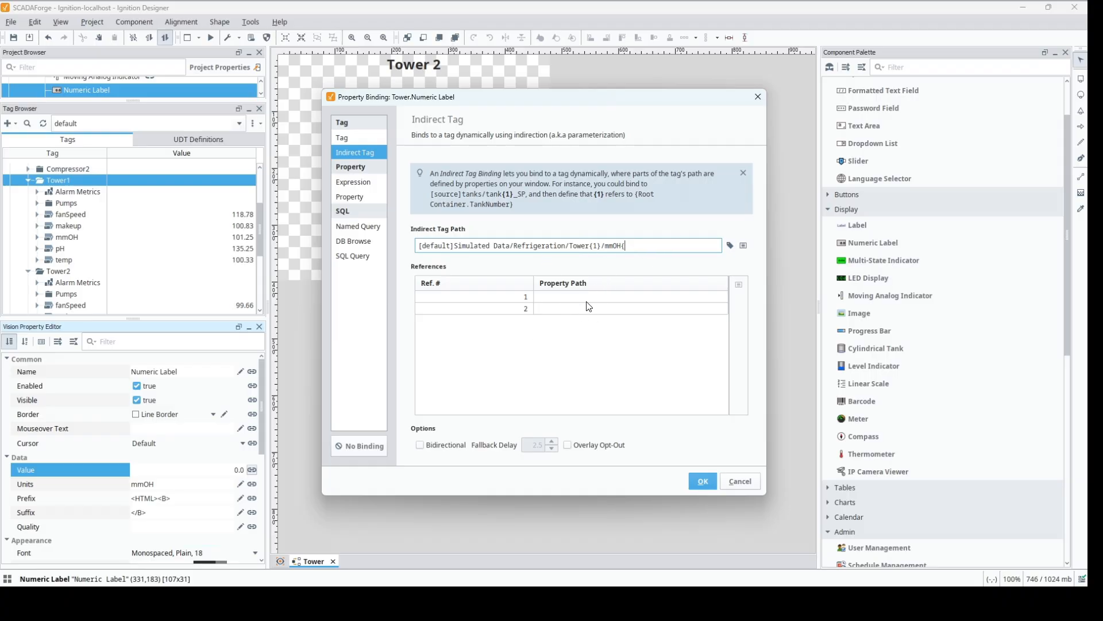
key("BackSpace")
key("BackSpace")
type("H")
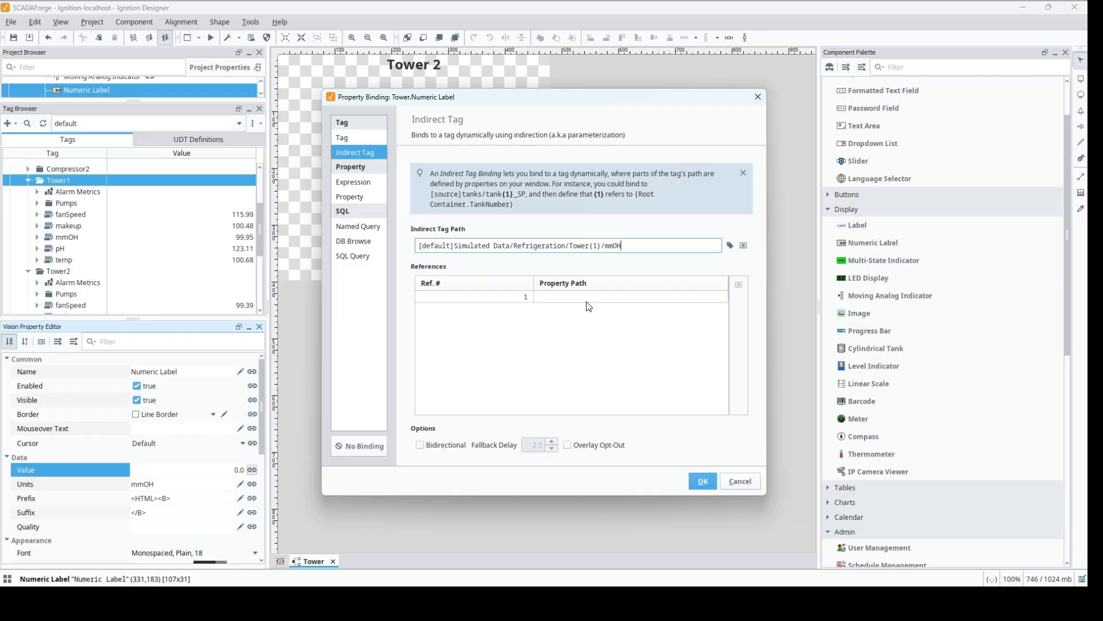
- Link reference 1 of the indirect tag path to the template's towerNum property and apply the binding
left_click(623, 300)
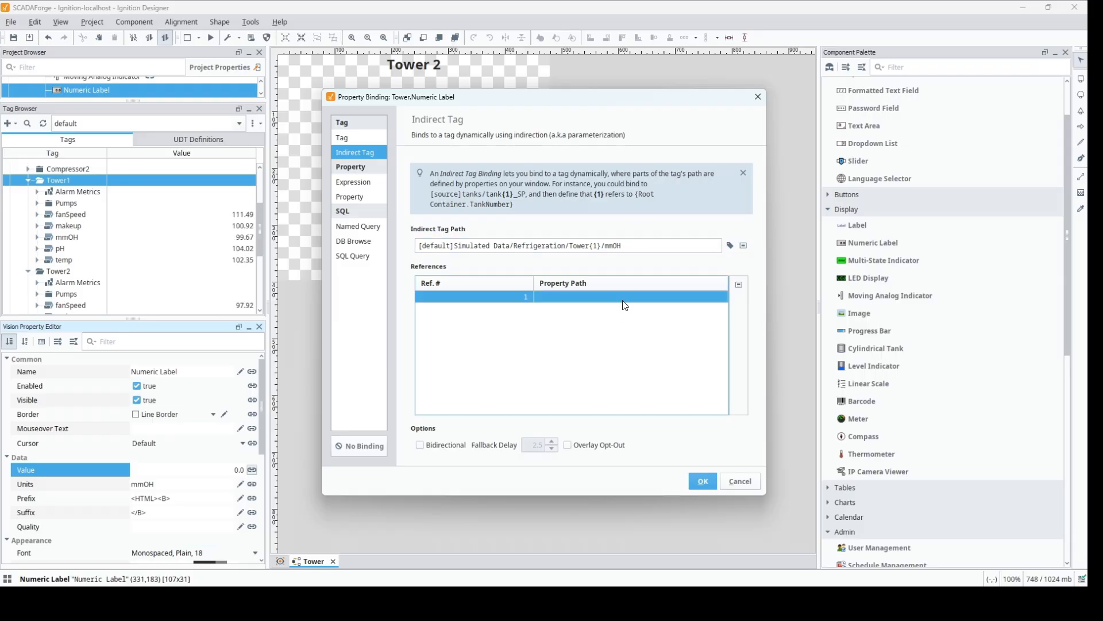
left_click(738, 287)
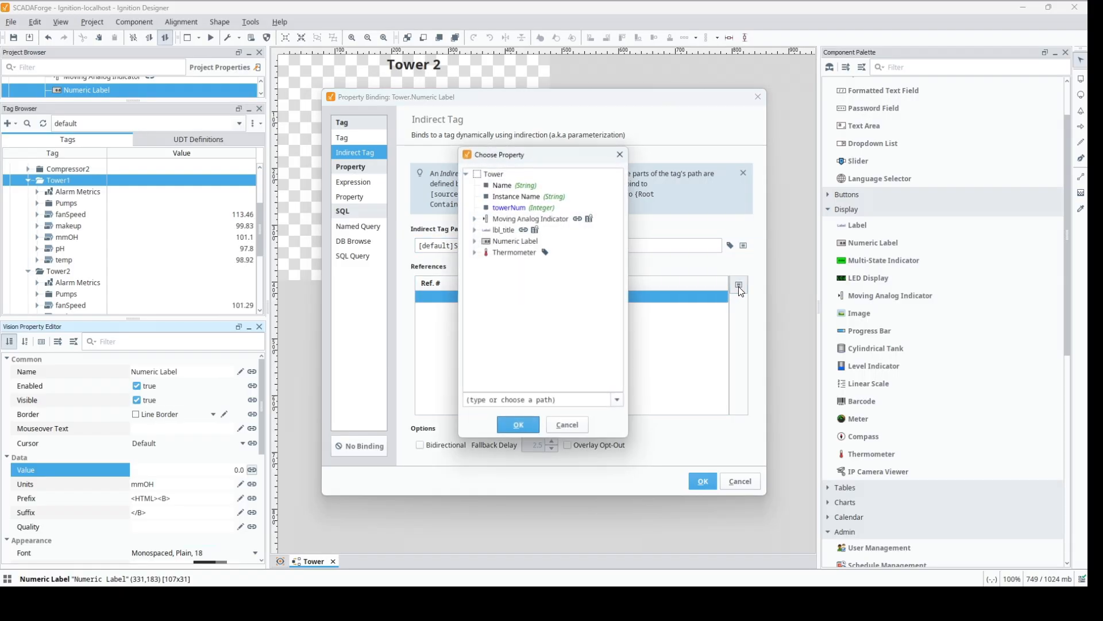
left_click(500, 207)
left_click(528, 428)
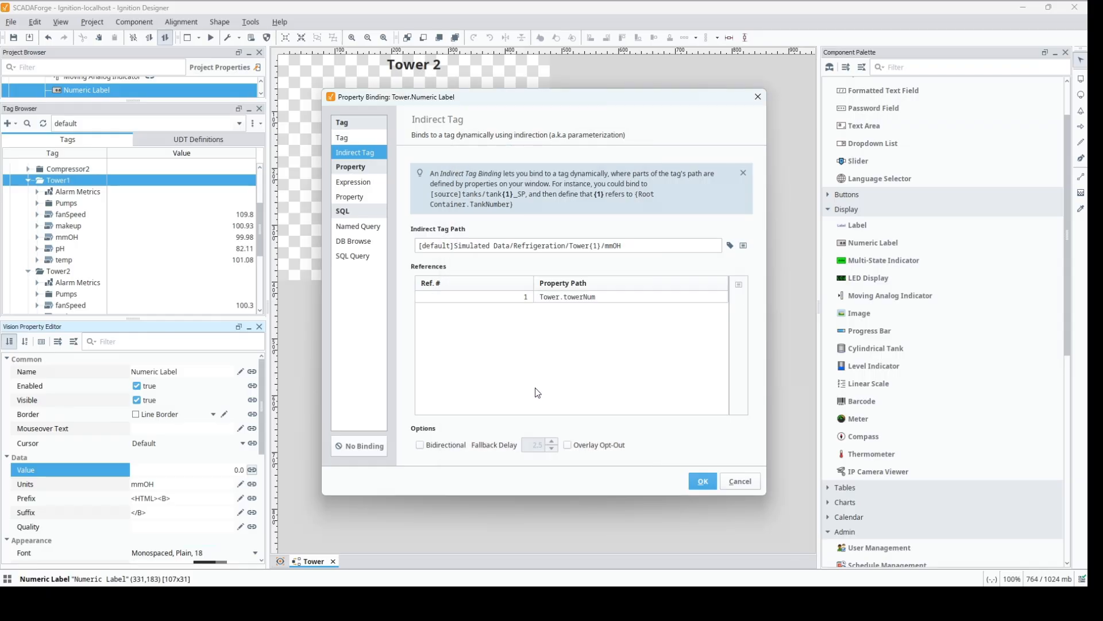
left_click(711, 482)
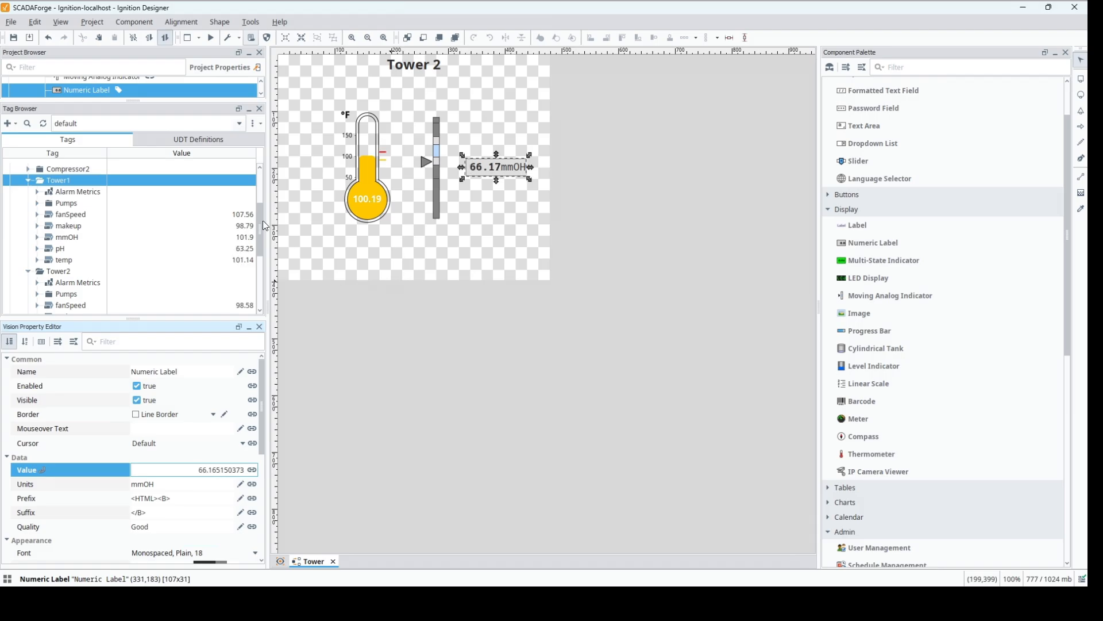
- Enlarge the Project Browser to show the full Vision windows and templates tree, and save the project
left_click_drag(260, 222, 256, 177)
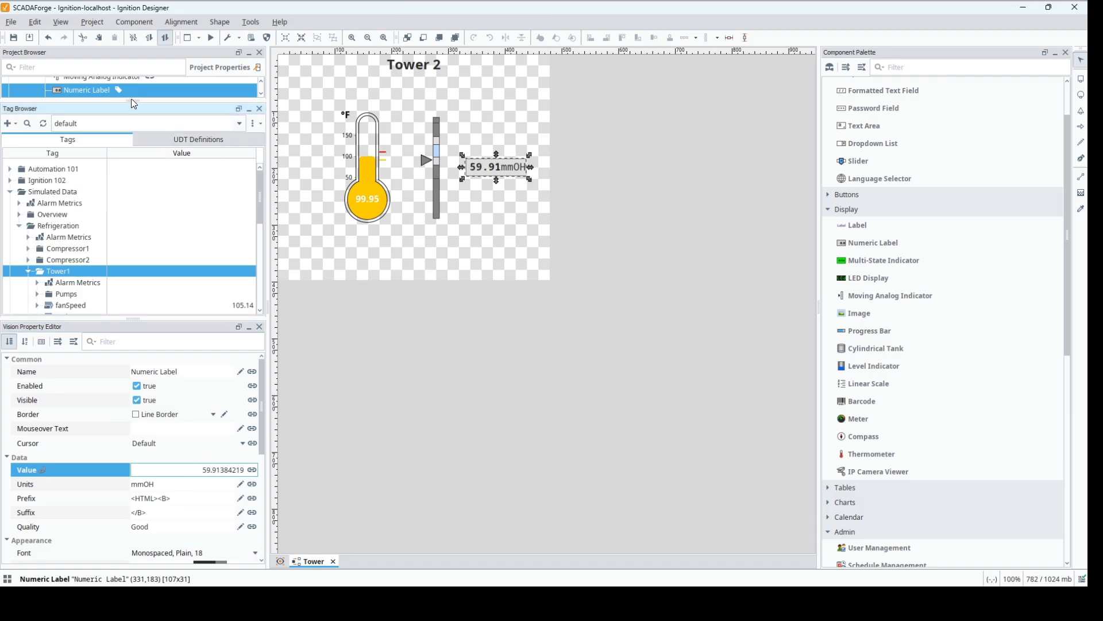
left_click_drag(131, 100, 131, 315)
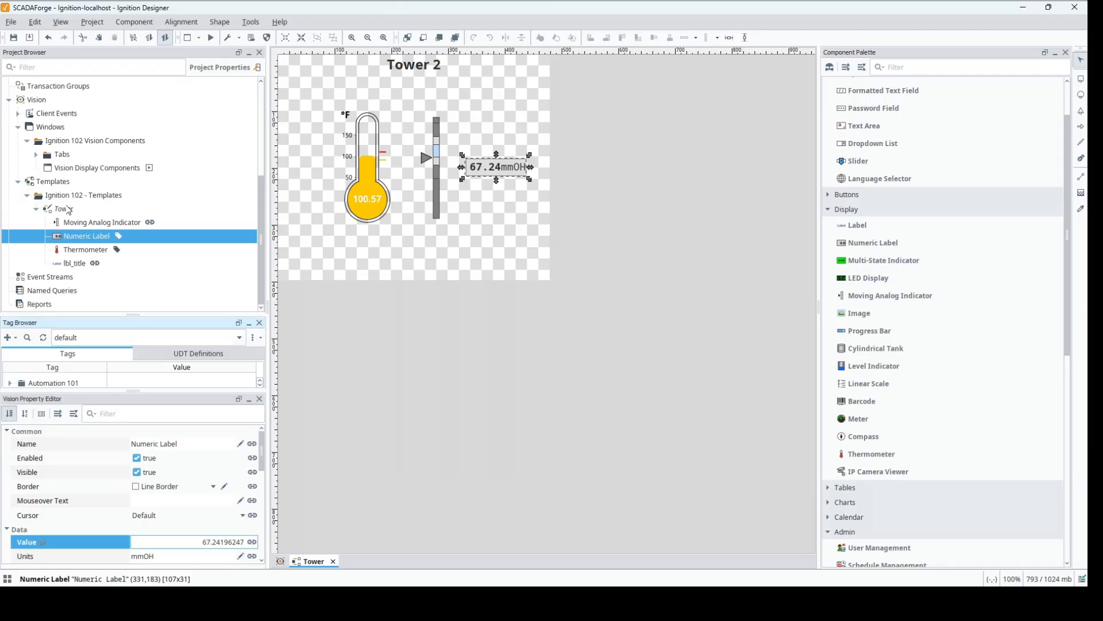
key("ctrl+s")
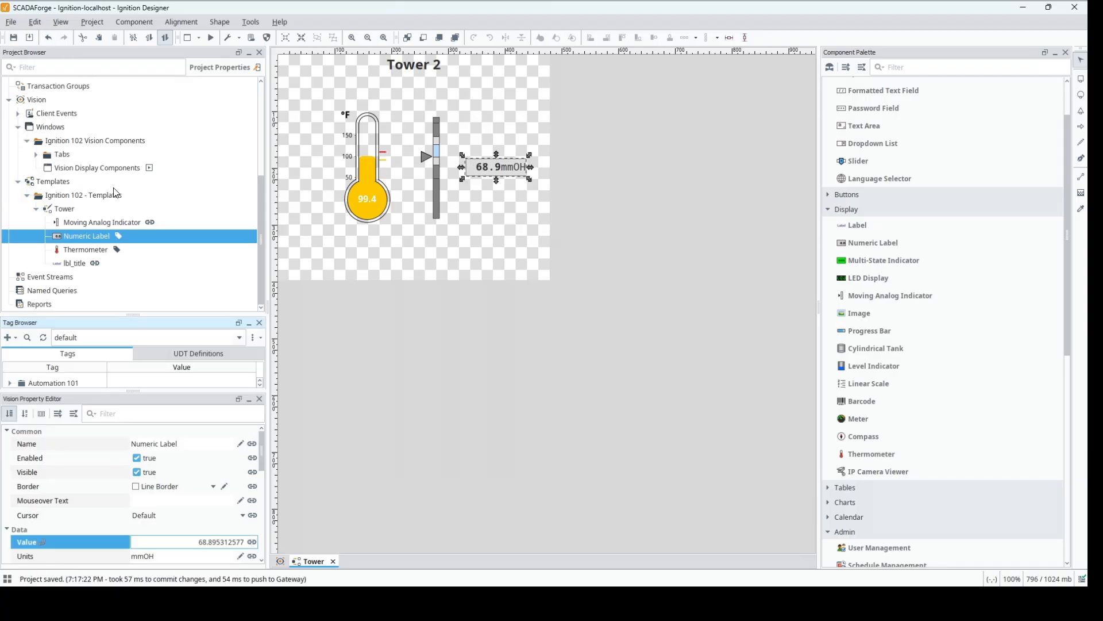
- Create a folder named Template Examples inside the Ignition 102 Vision Components windows folder
right_click(57, 144)
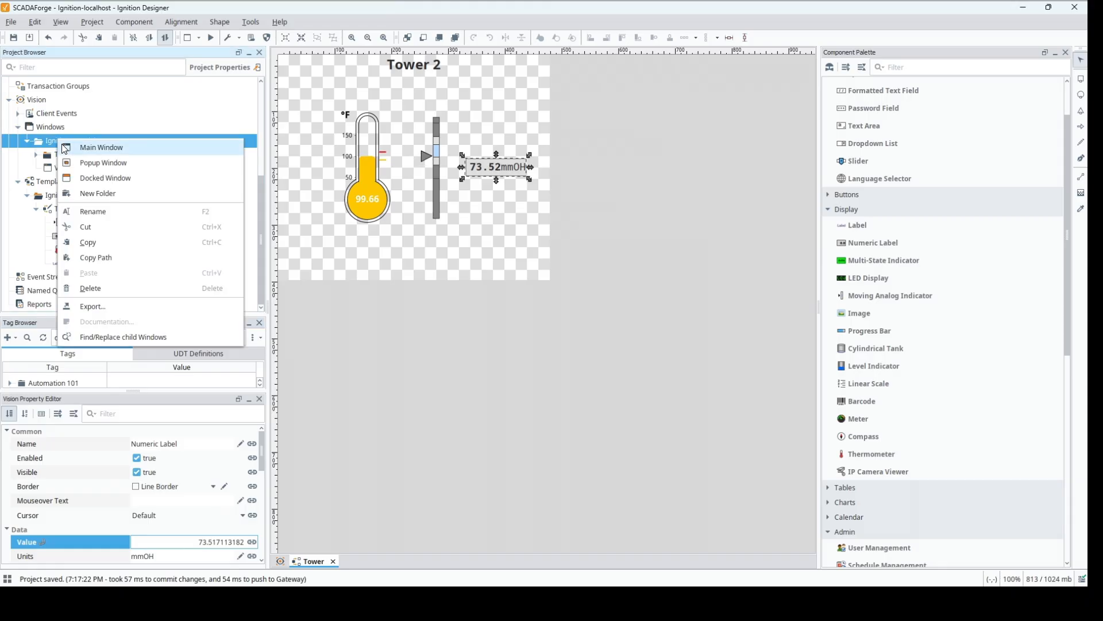
left_click(88, 193)
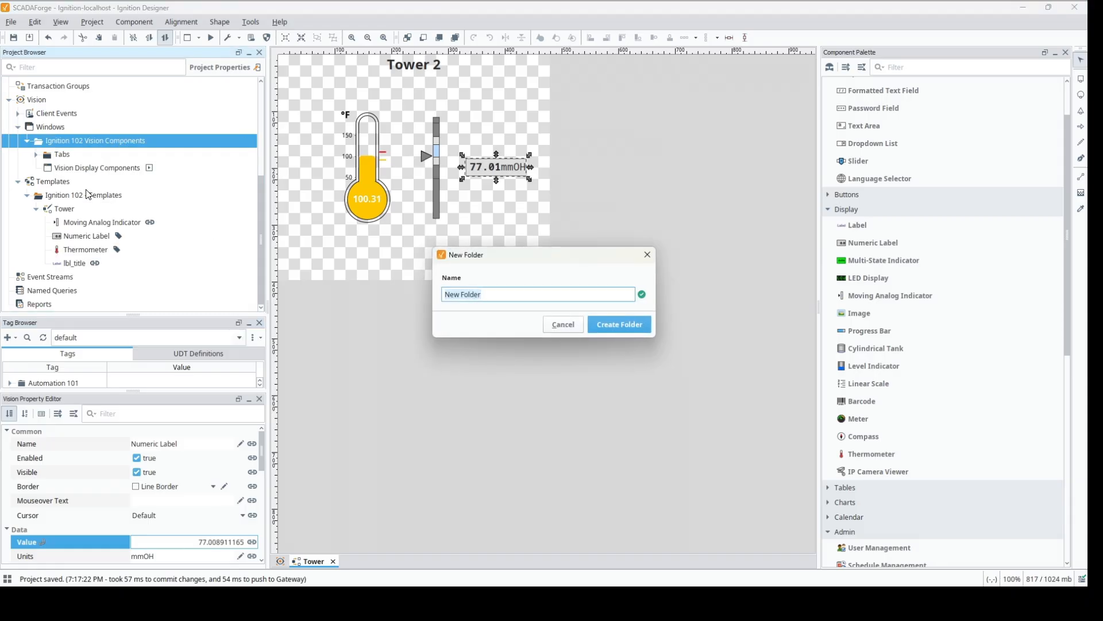
key("BackSpace")
type("Templates")
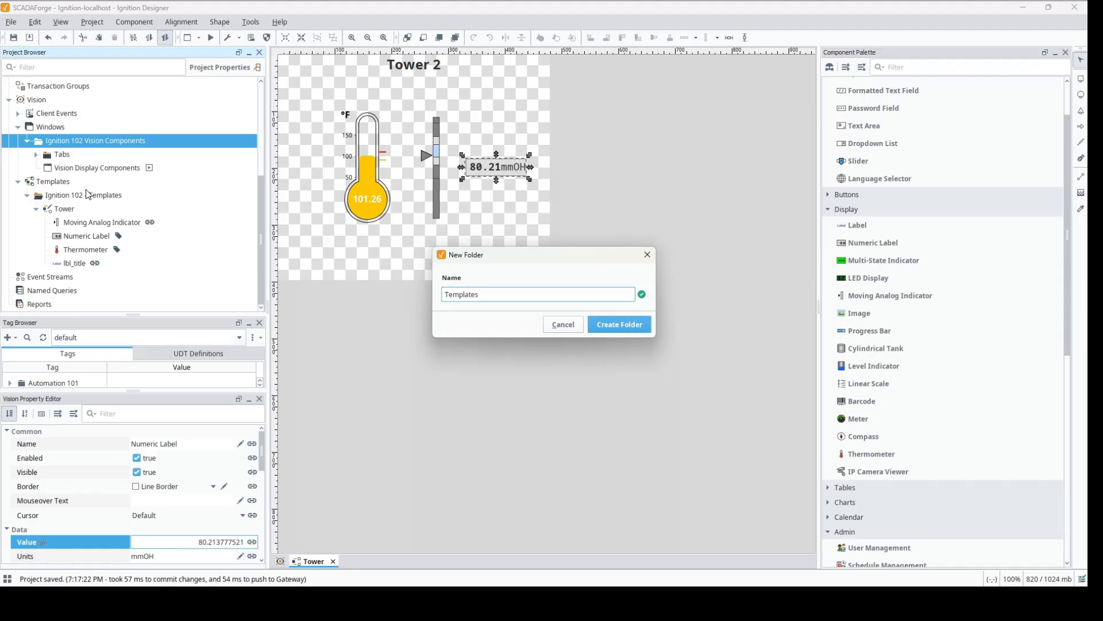
type(" Examples")
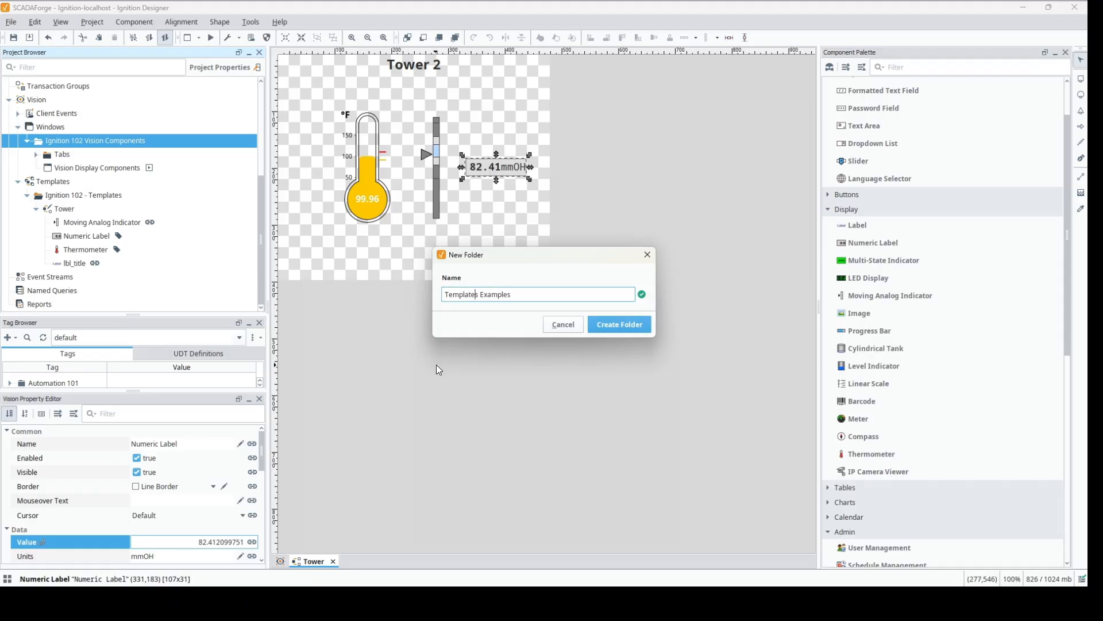
key("ctrl+Left")
key("Left")
key("BackSpace")
left_click(601, 325)
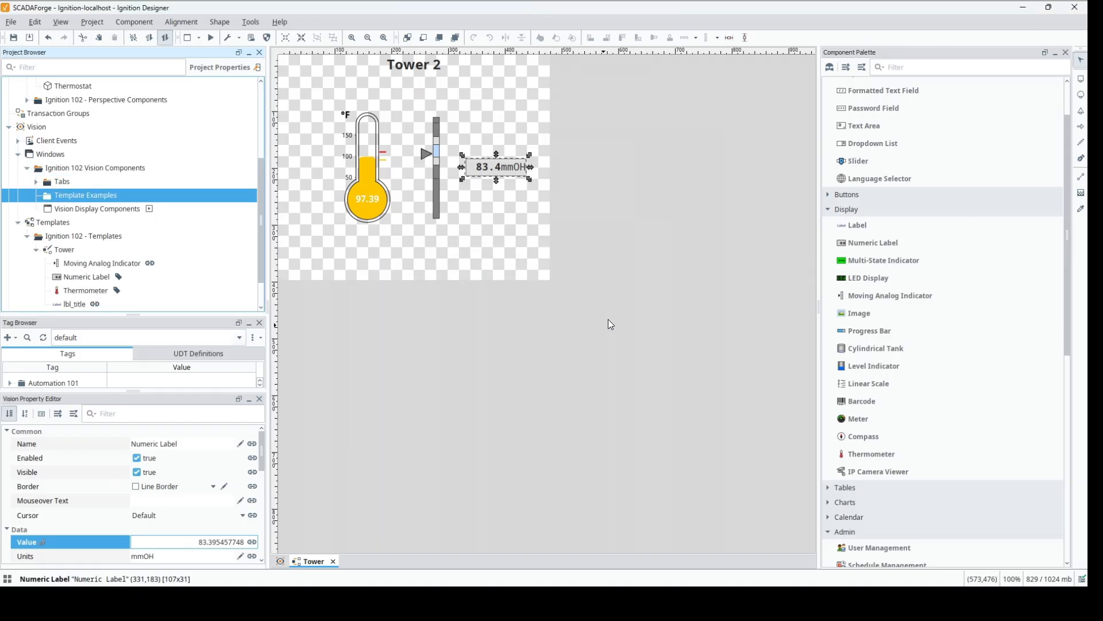
- Create a main window named Towers in the Template Examples folder
right_click(106, 196)
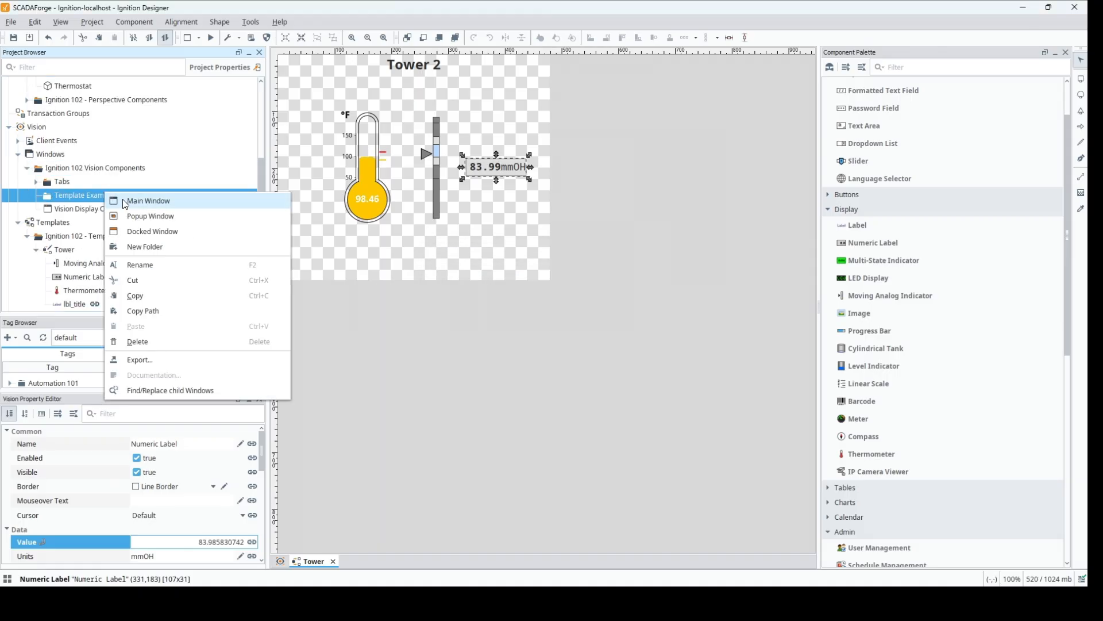
left_click(138, 199)
type("Tow")
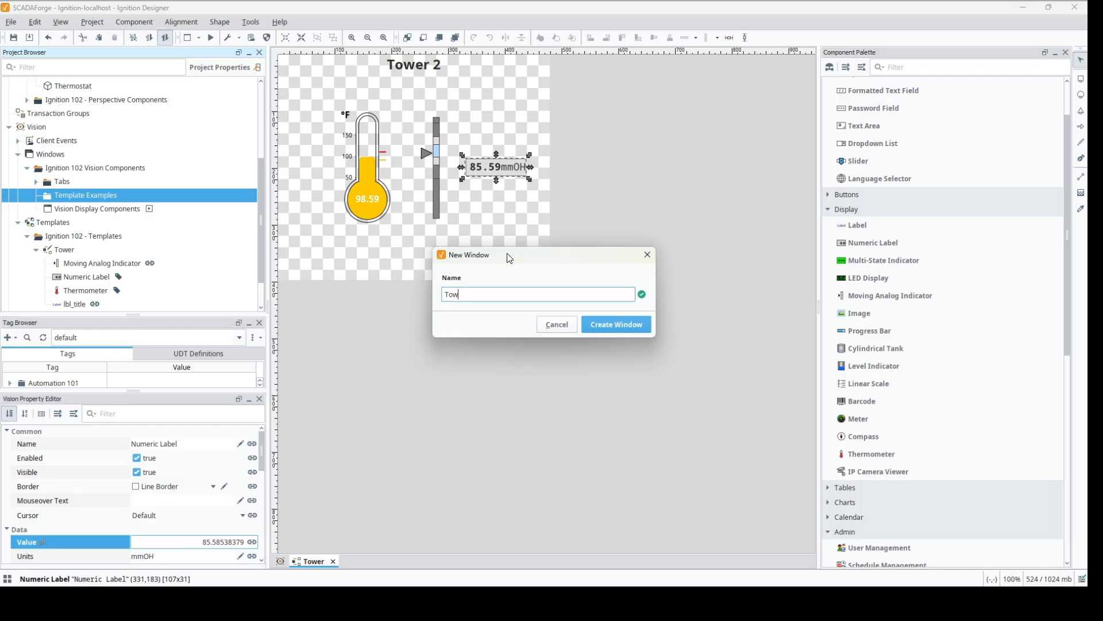
type("ers")
key("Return")
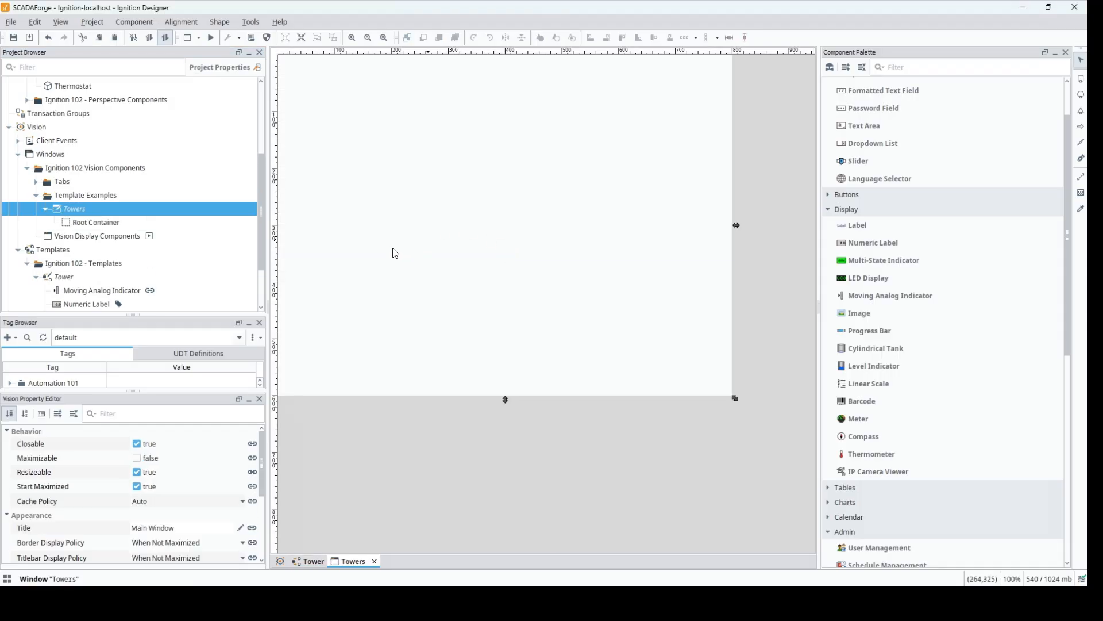
- Enlarge the Towers window to about 930 pixels wide and 735 pixels tall
left_click_drag(261, 234, 269, 269)
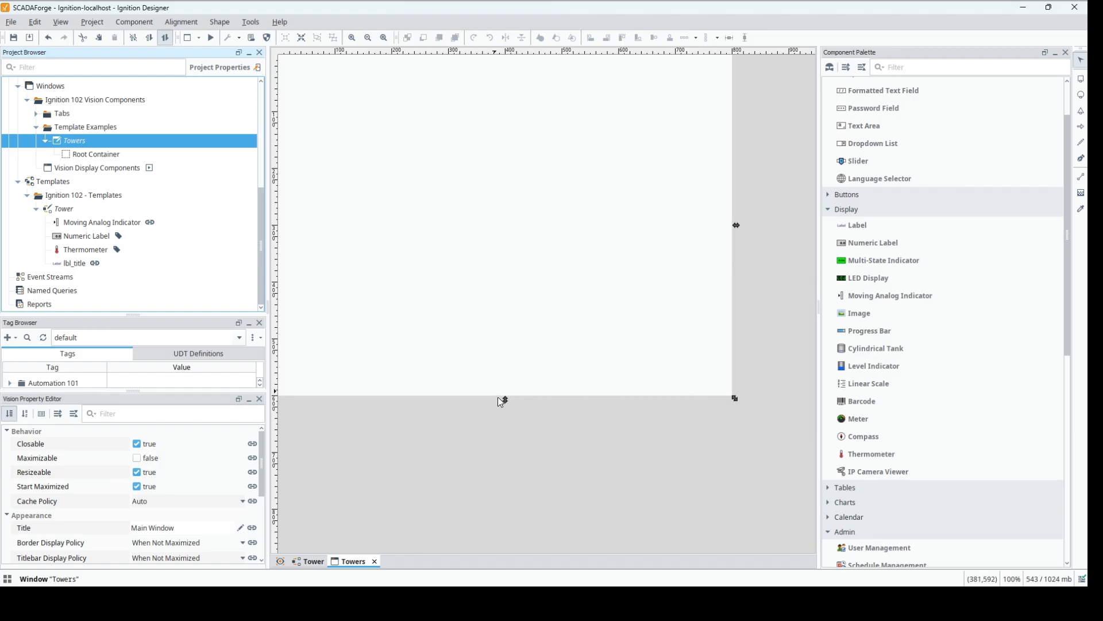
left_click_drag(505, 398, 505, 473)
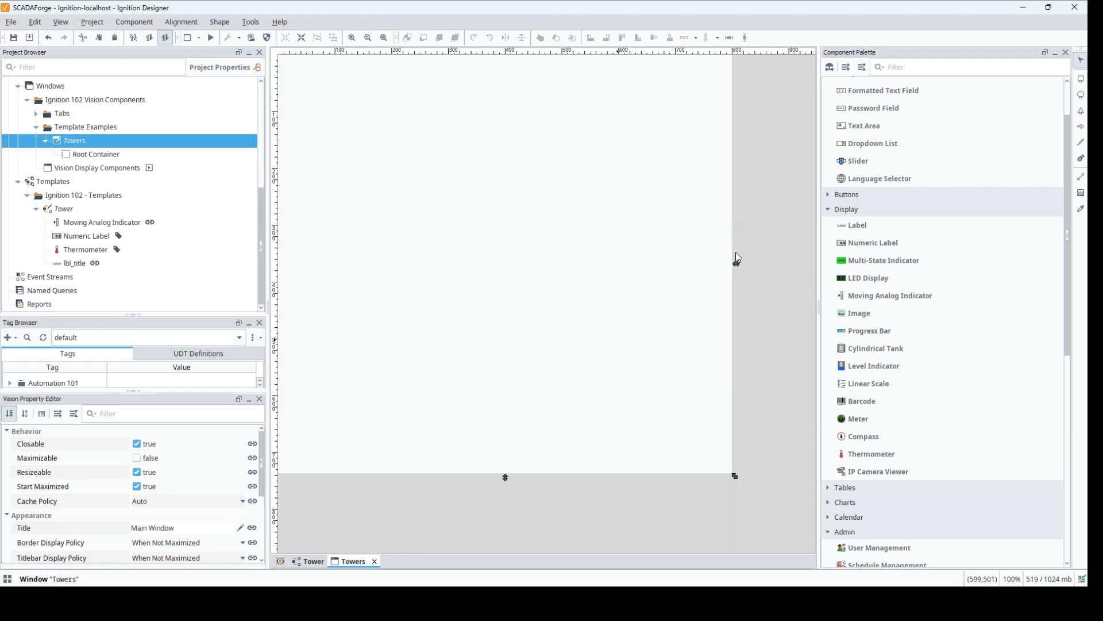
left_click_drag(736, 264, 809, 263)
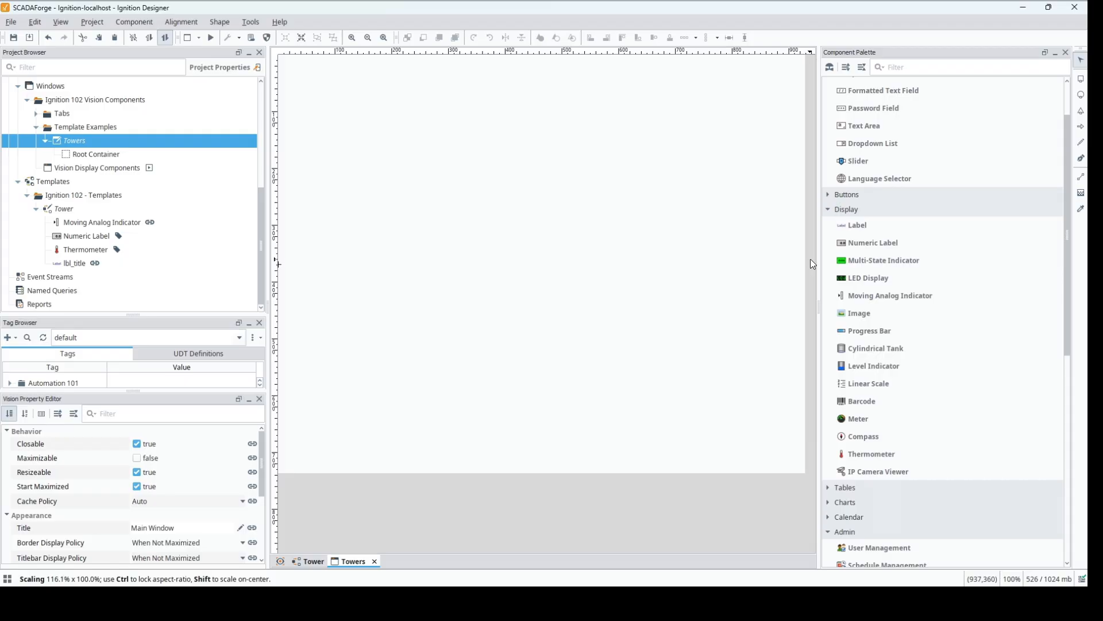
- Close the Tower template and commit its changes
double_click(59, 212)
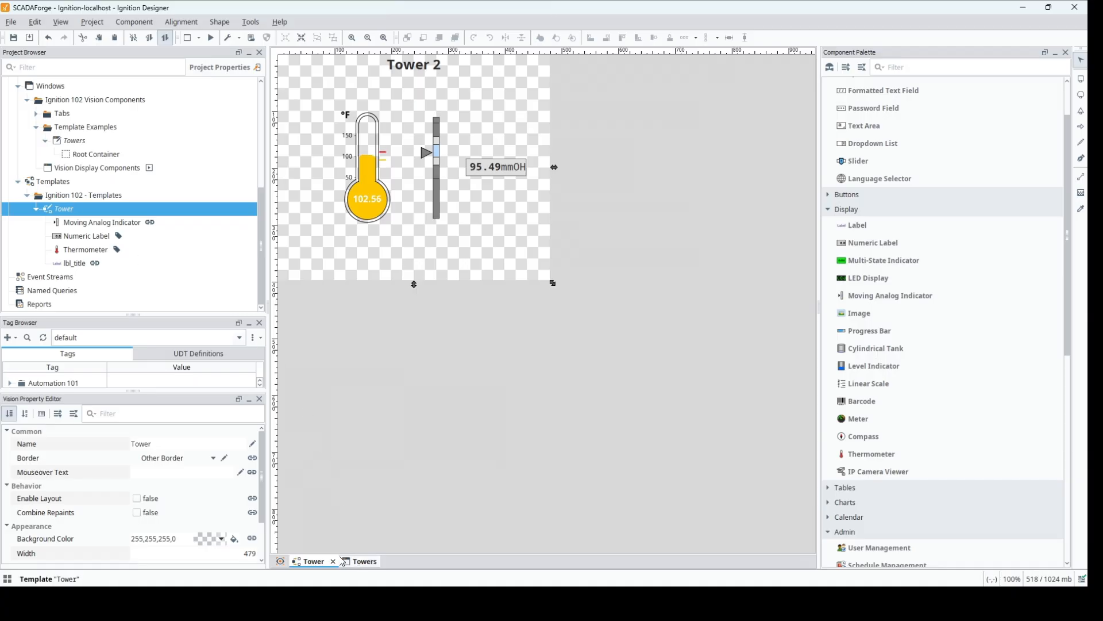
left_click(333, 561)
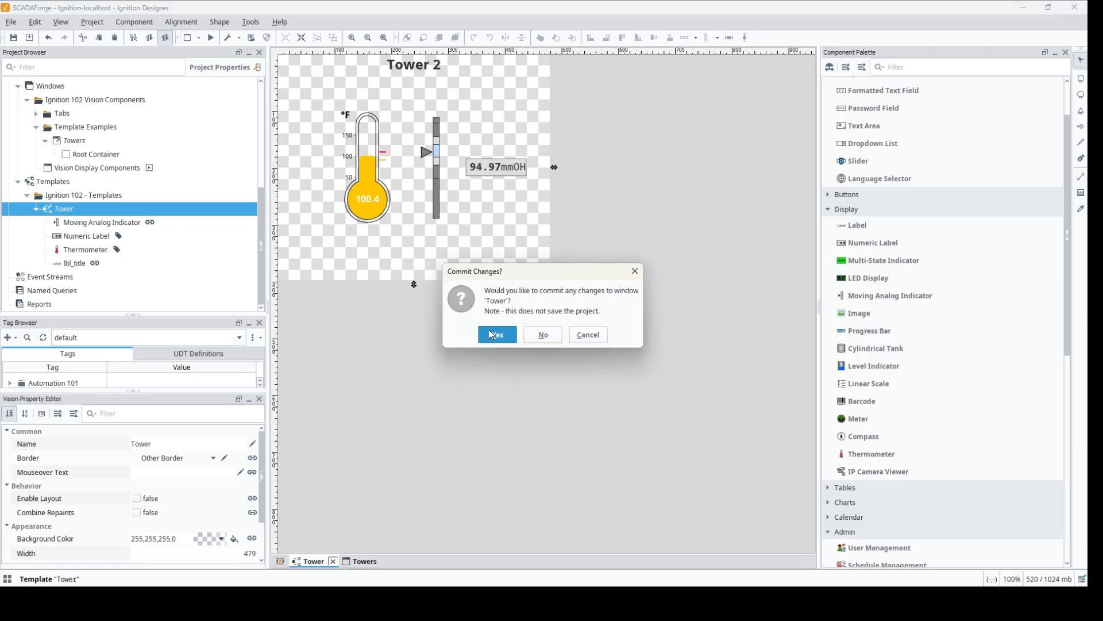
left_click(492, 334)
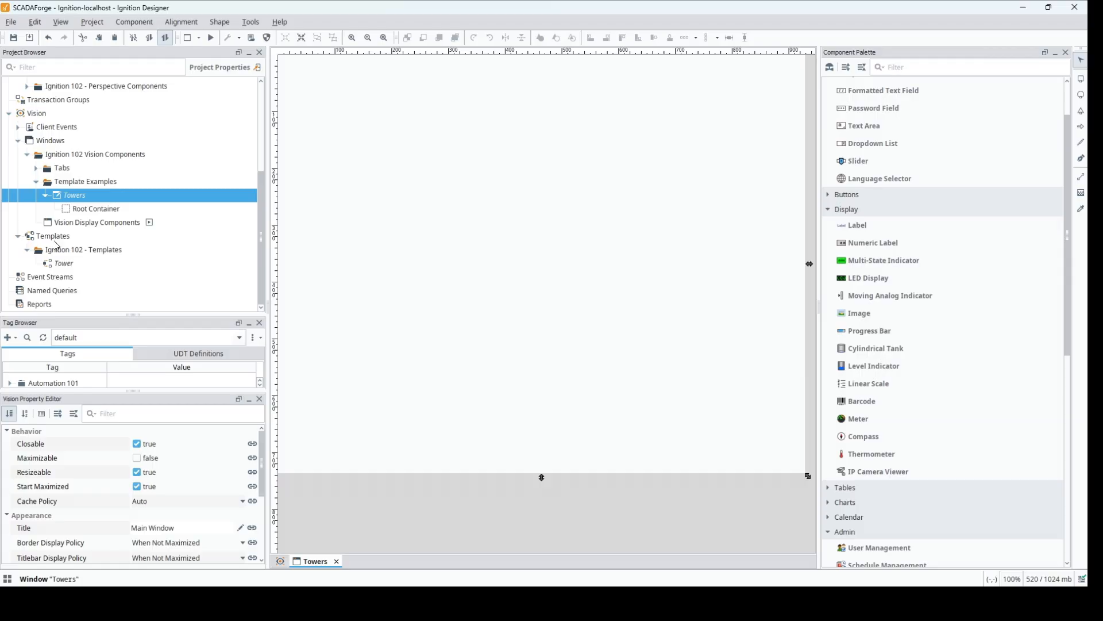
- Place a Tower template instance in the Towers window, shrink it to about 354 x 311, and paste a copy beside it
left_click_drag(61, 264, 386, 190)
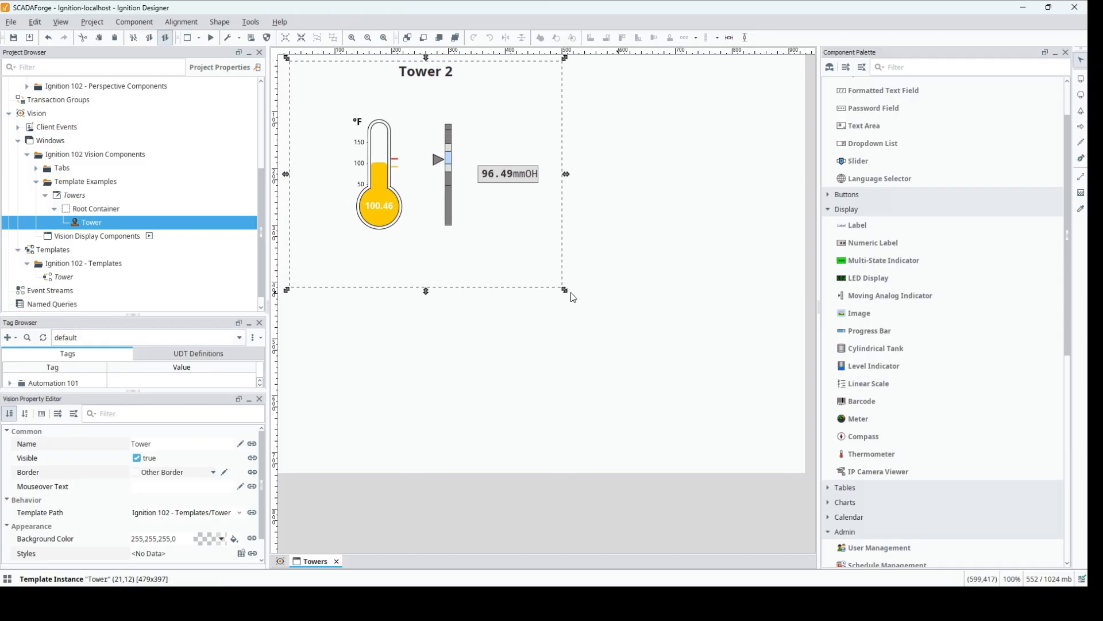
left_click_drag(567, 295, 495, 243)
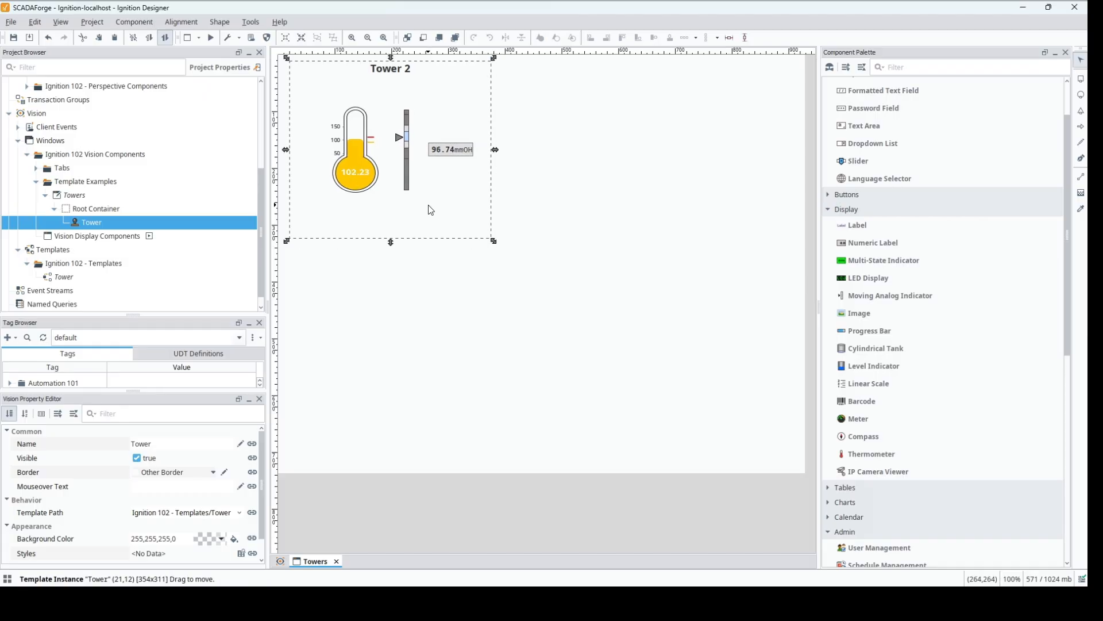
key("ctrl+v")
left_click(562, 82)
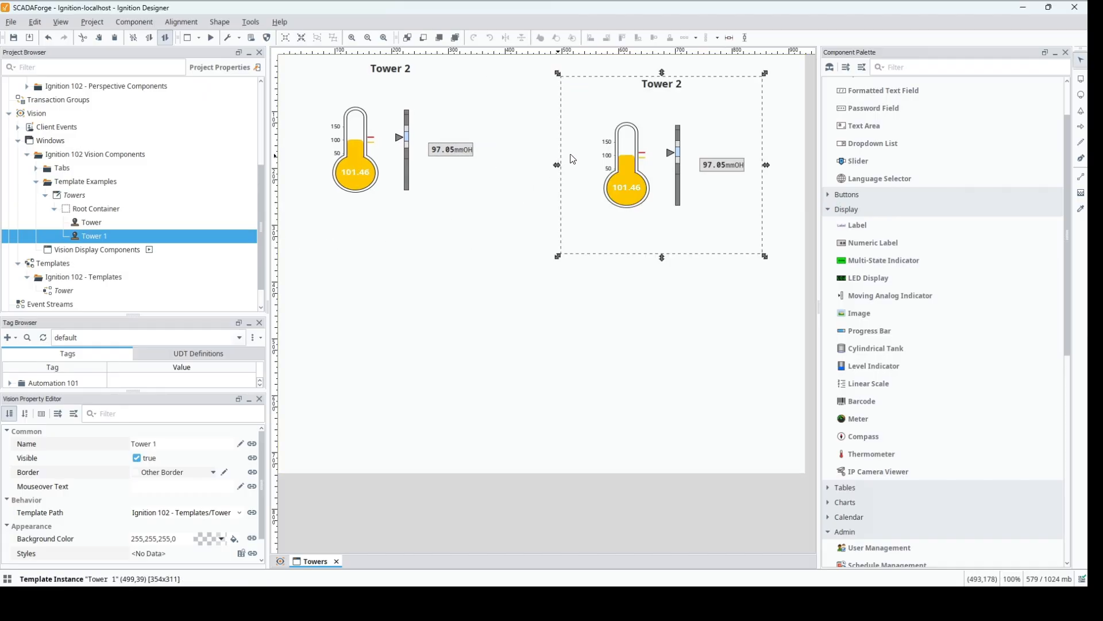
- Align both Tower instances in a row with 50 padding between them and center the pair horizontally and vertically in the window
left_click(679, 96, "shift")
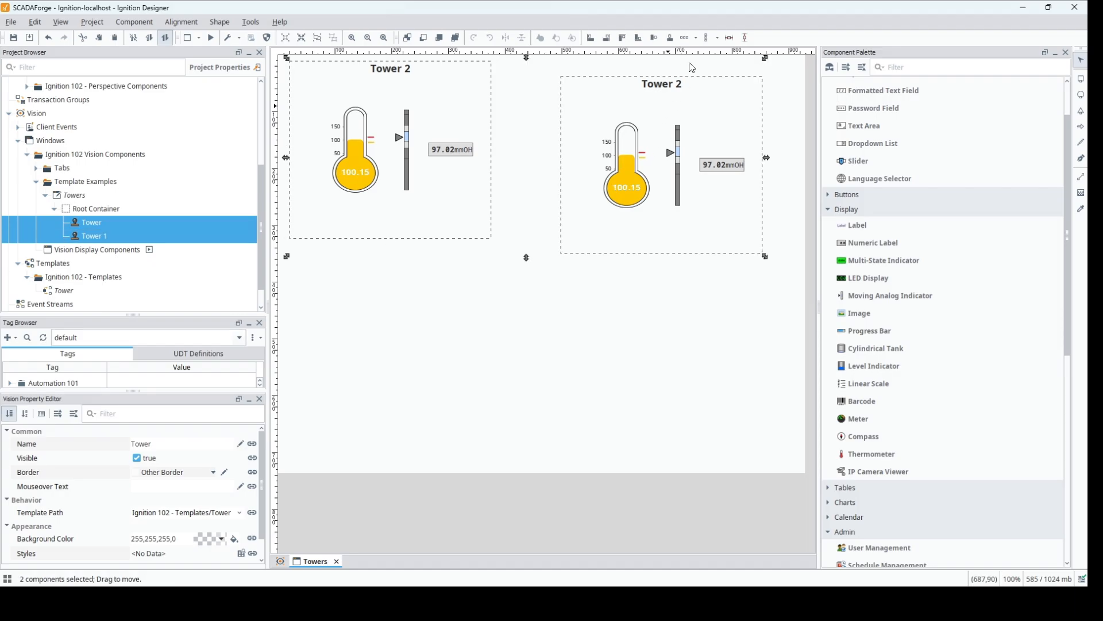
left_click(685, 39)
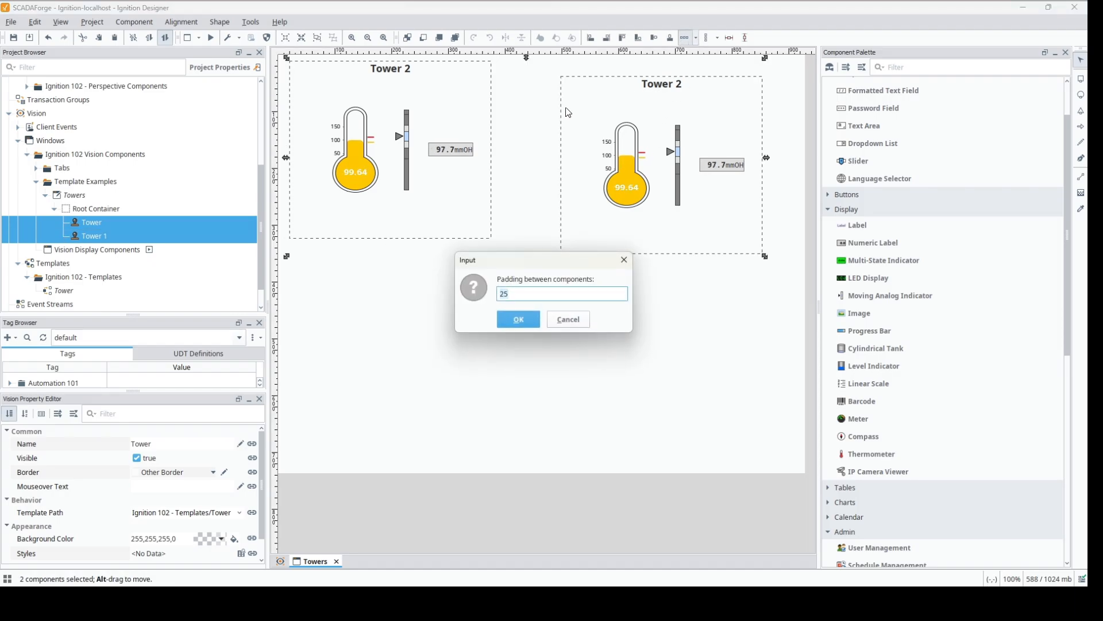
type("50")
key("Return")
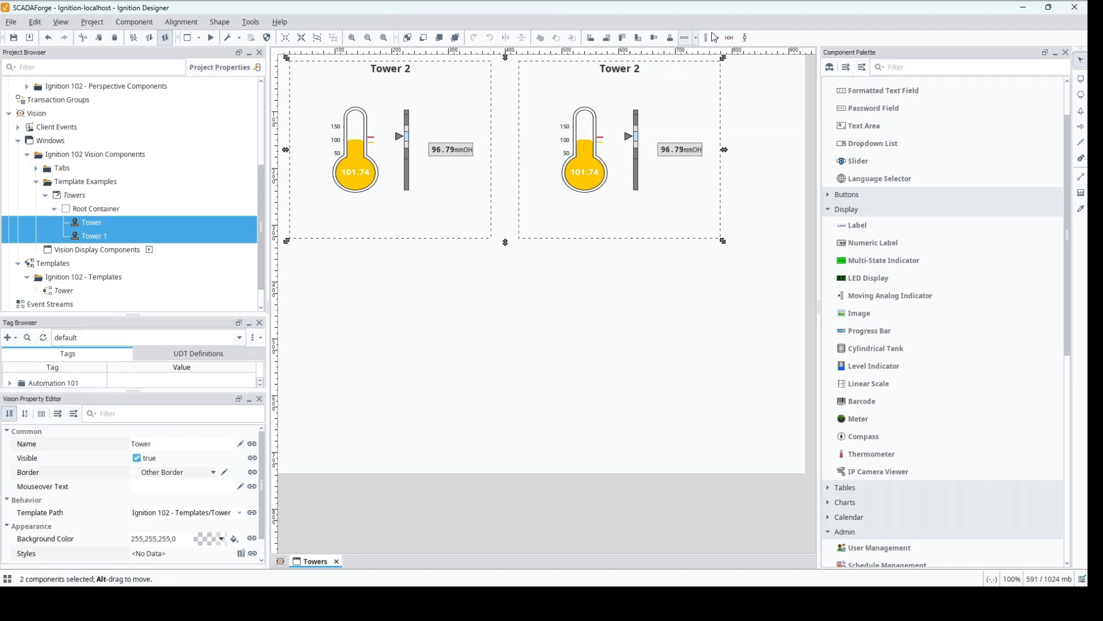
left_click(729, 39)
left_click(746, 37)
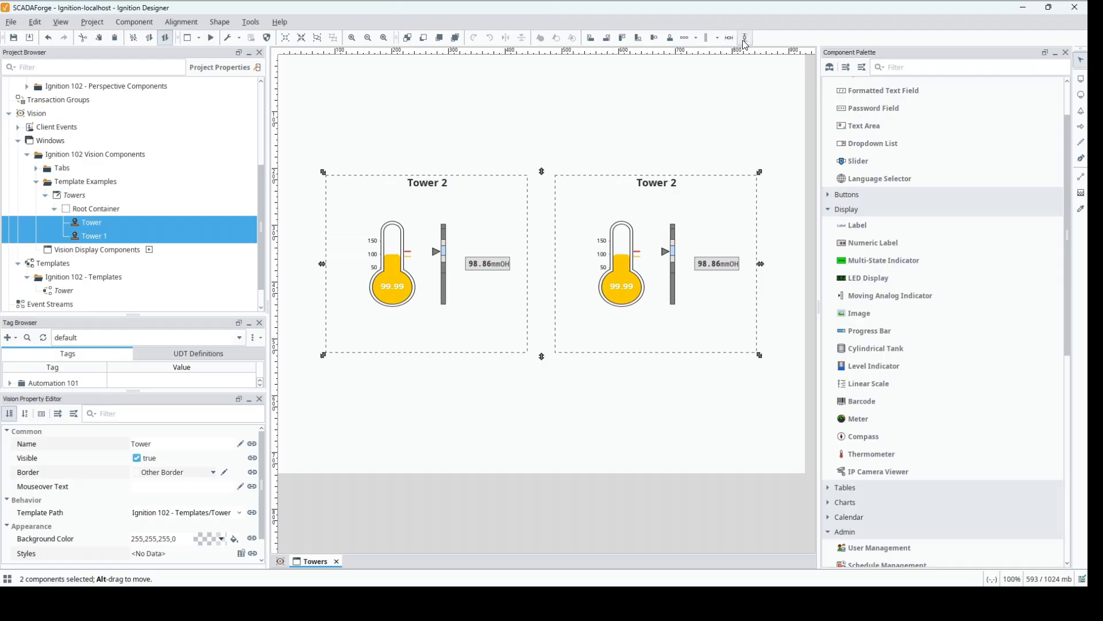
left_click(440, 150)
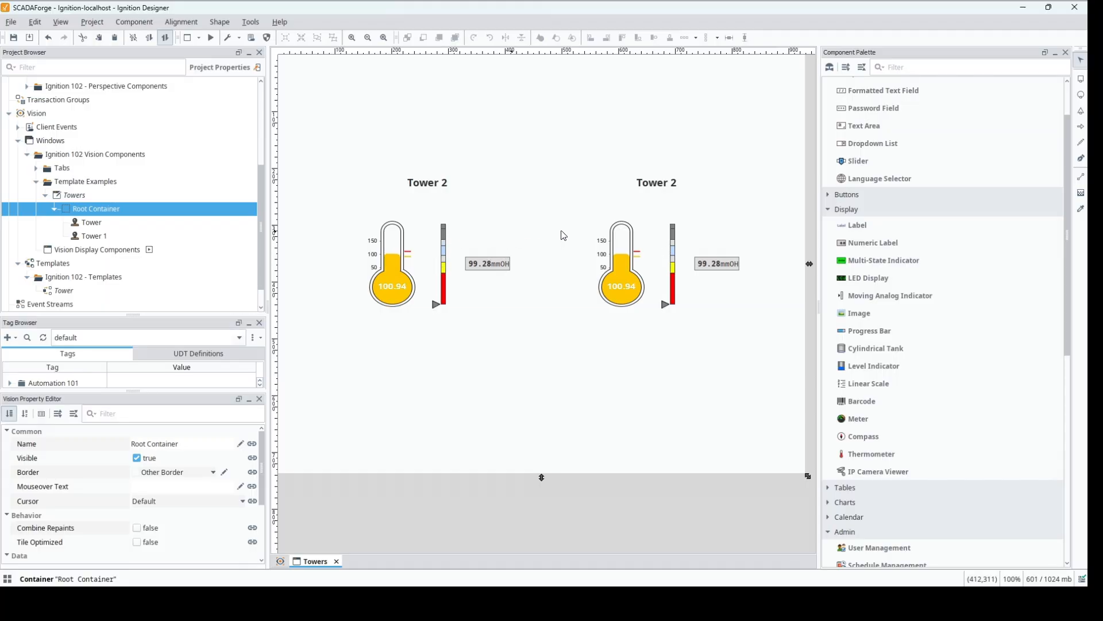
- Set the towerNum template property of the left Tower instance to 1
left_click(457, 215)
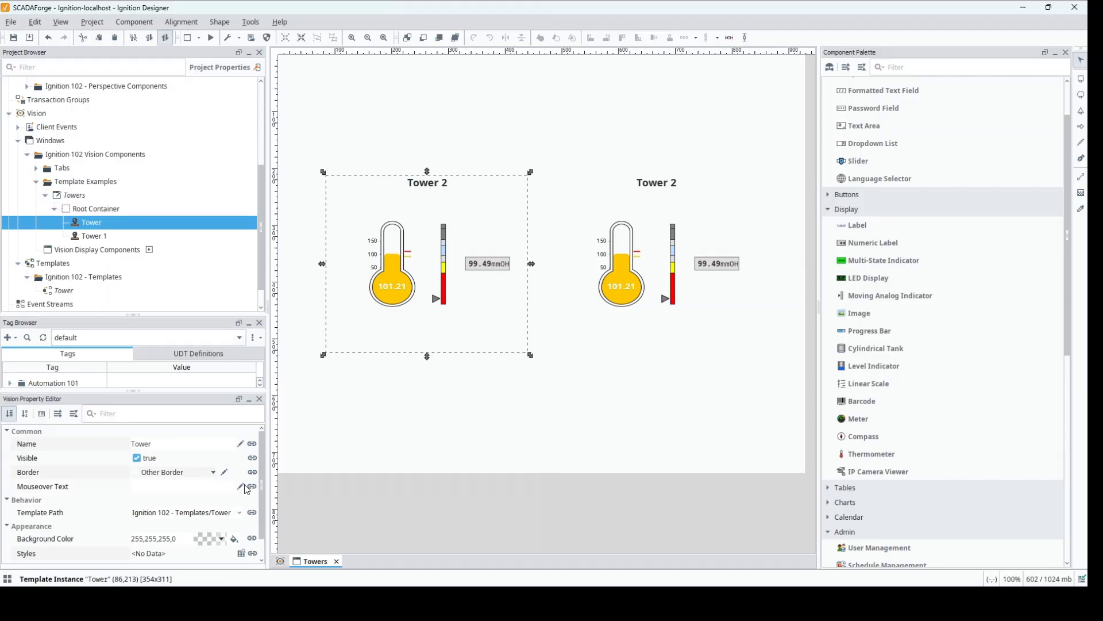
scroll(247, 488, "down", 1)
left_click(222, 557)
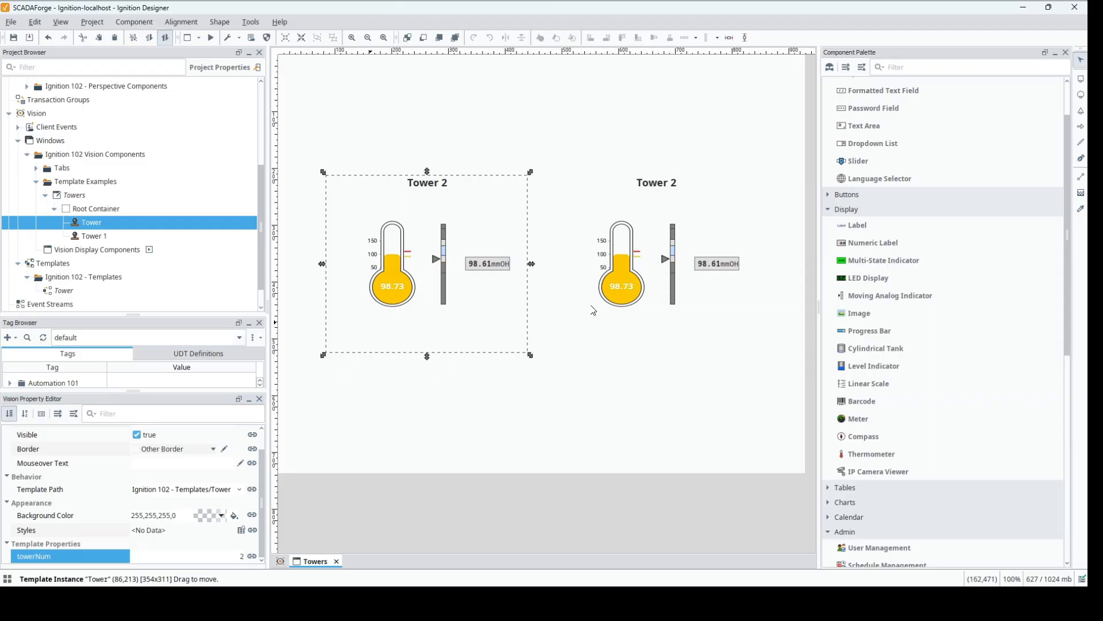
left_click(656, 311)
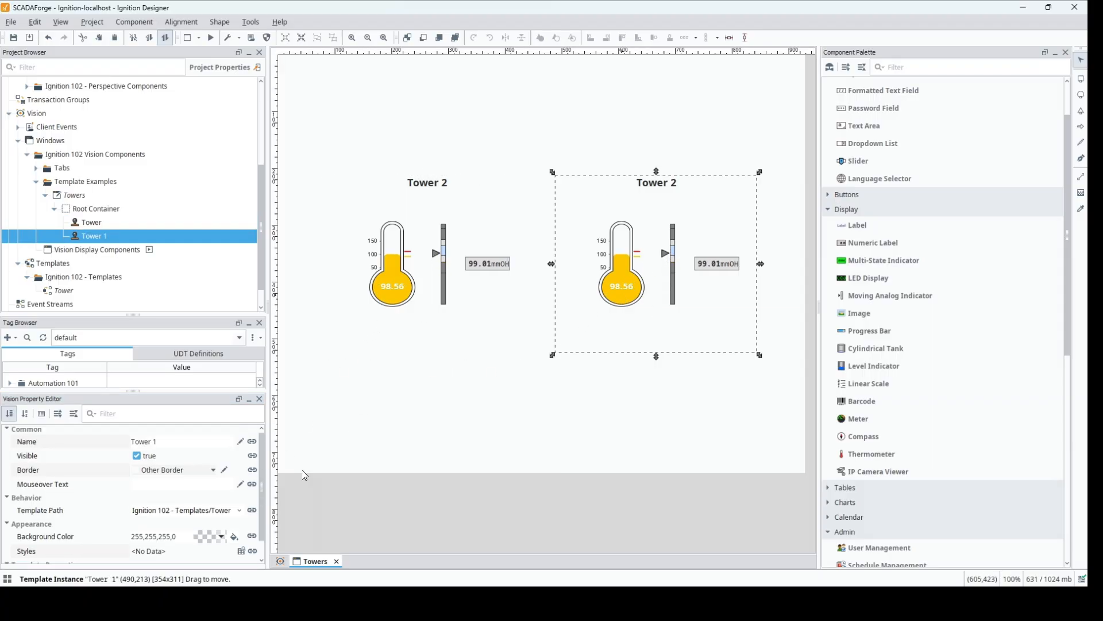
left_click(391, 293)
left_click(216, 558)
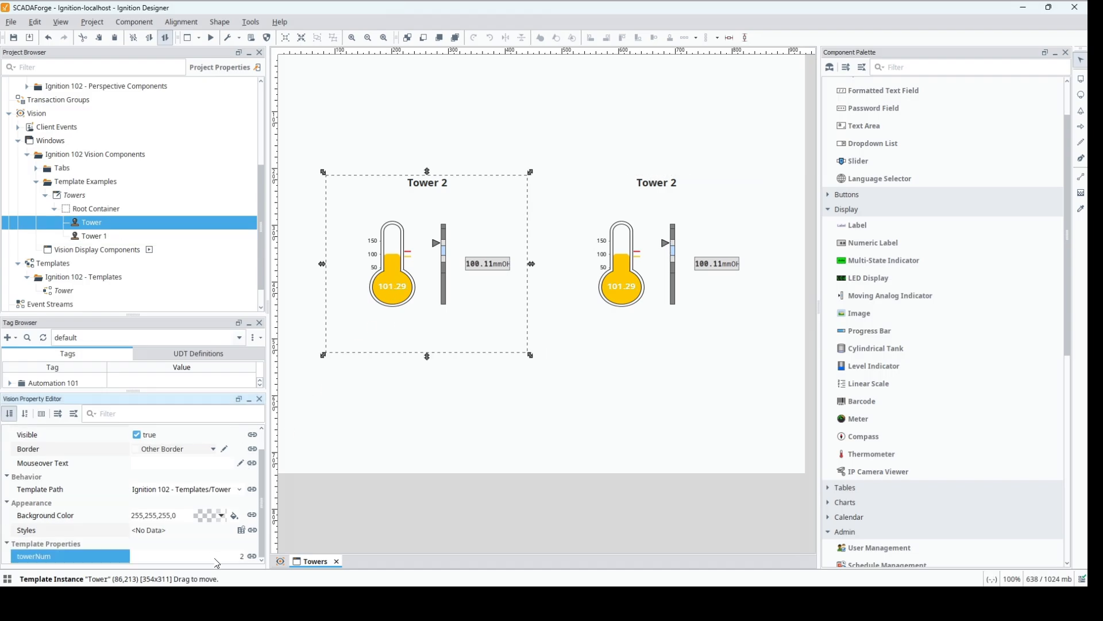
type("1")
key("Return")
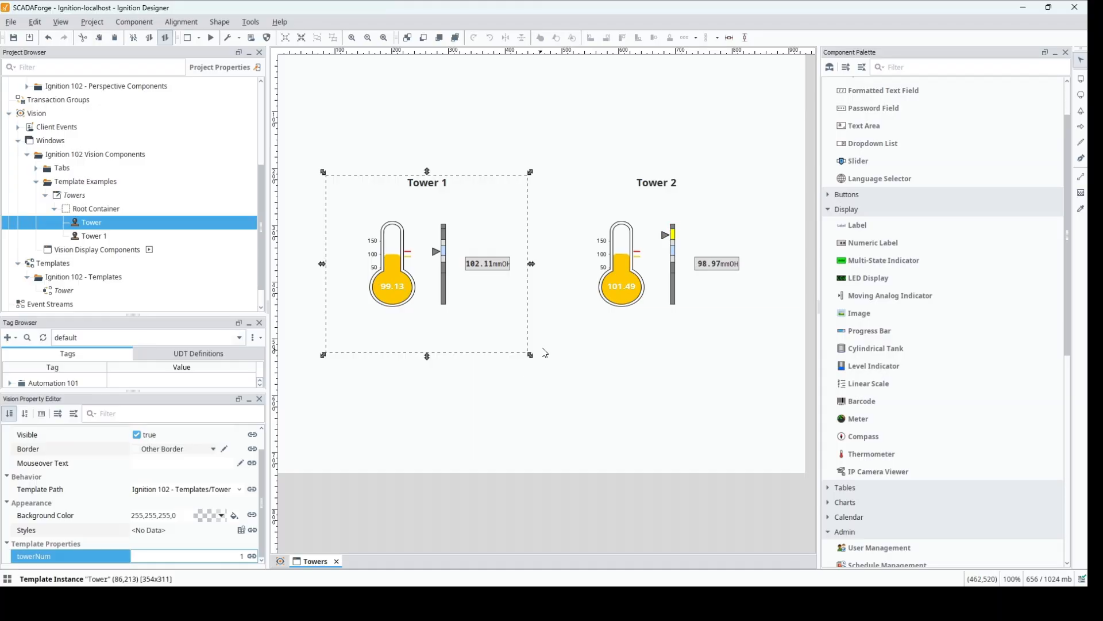
- Filter the component palette by "temp" to look up the template container components
scroll(945, 350, "down", 5)
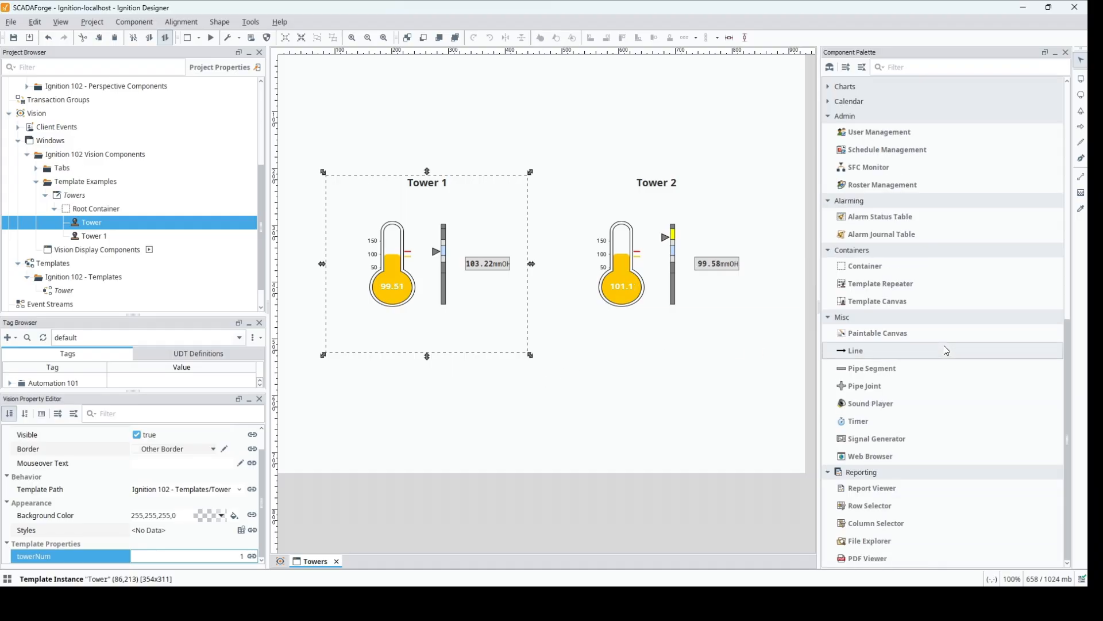
left_click(923, 65)
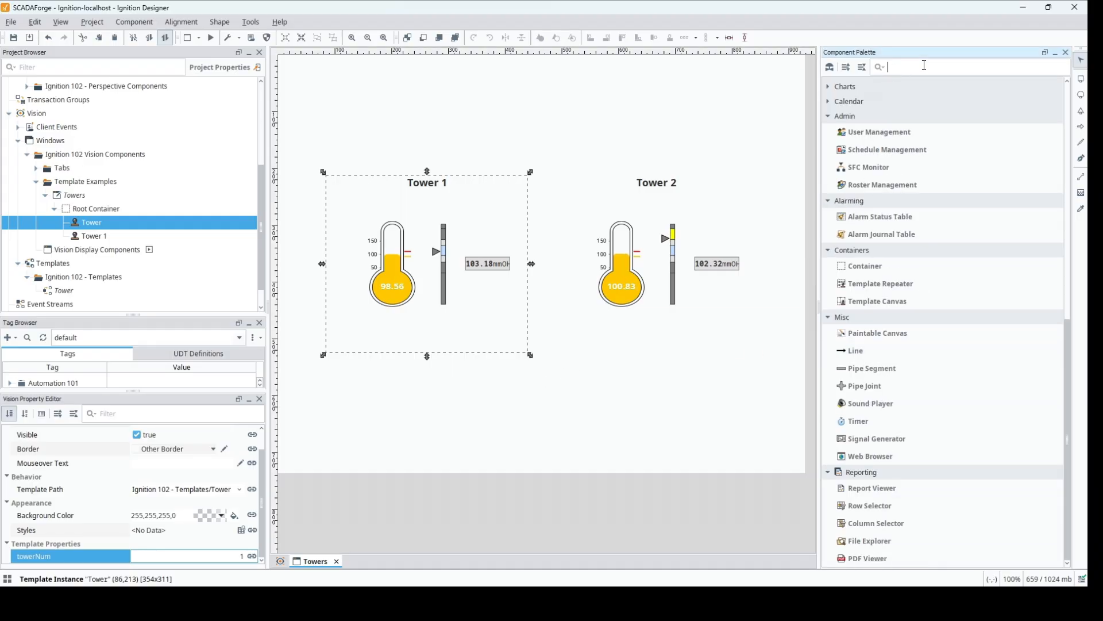
type("temp")
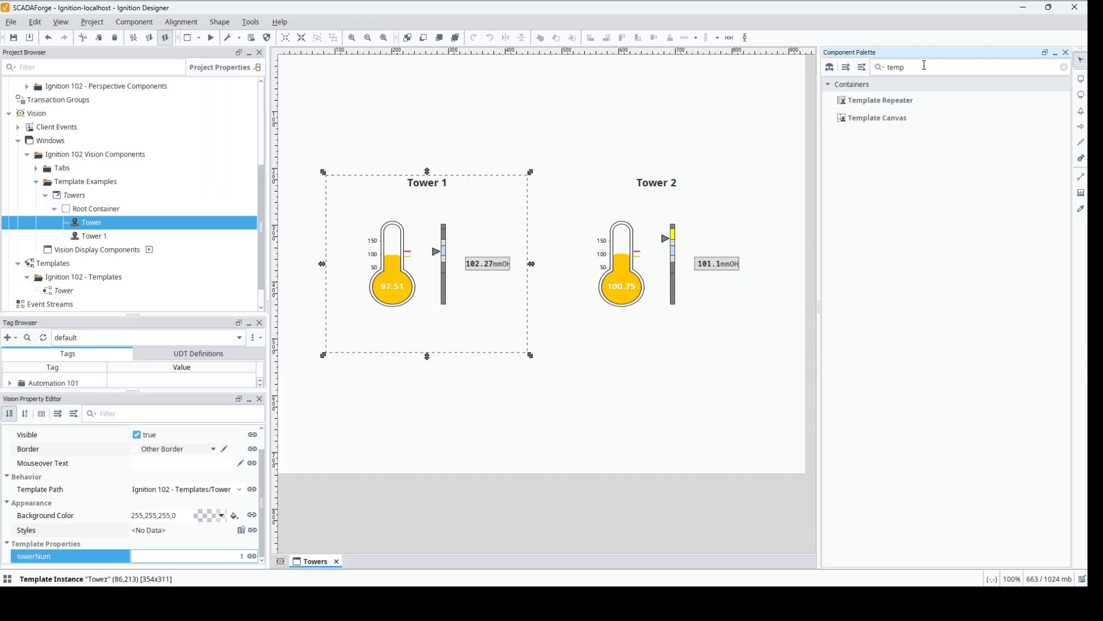
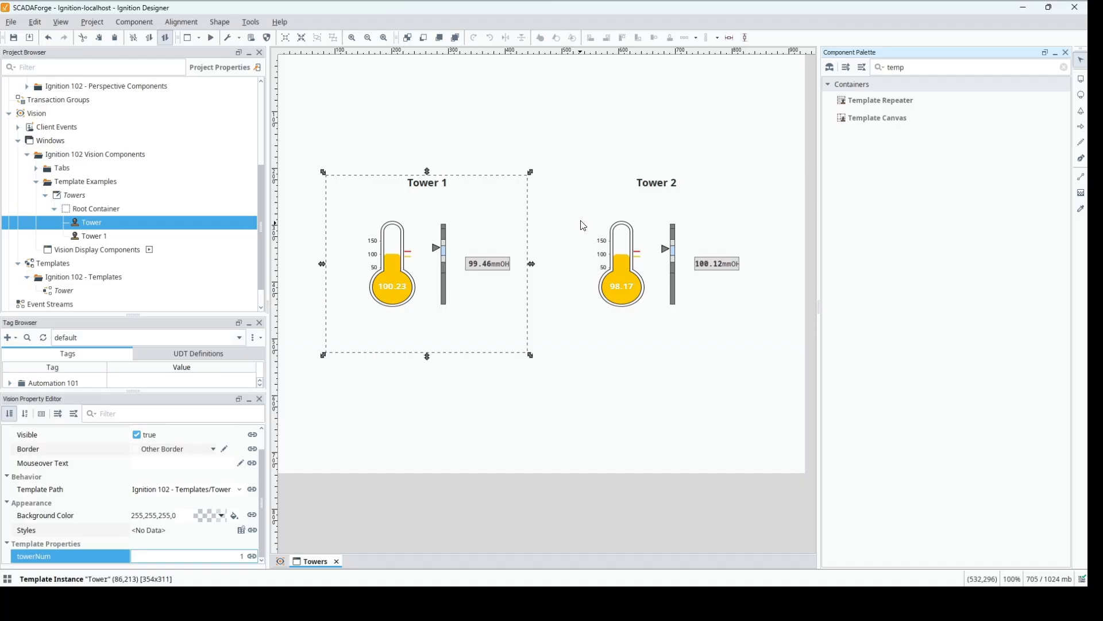
- Create a popup window named Tower Detail in the Template Examples folder
right_click(84, 184)
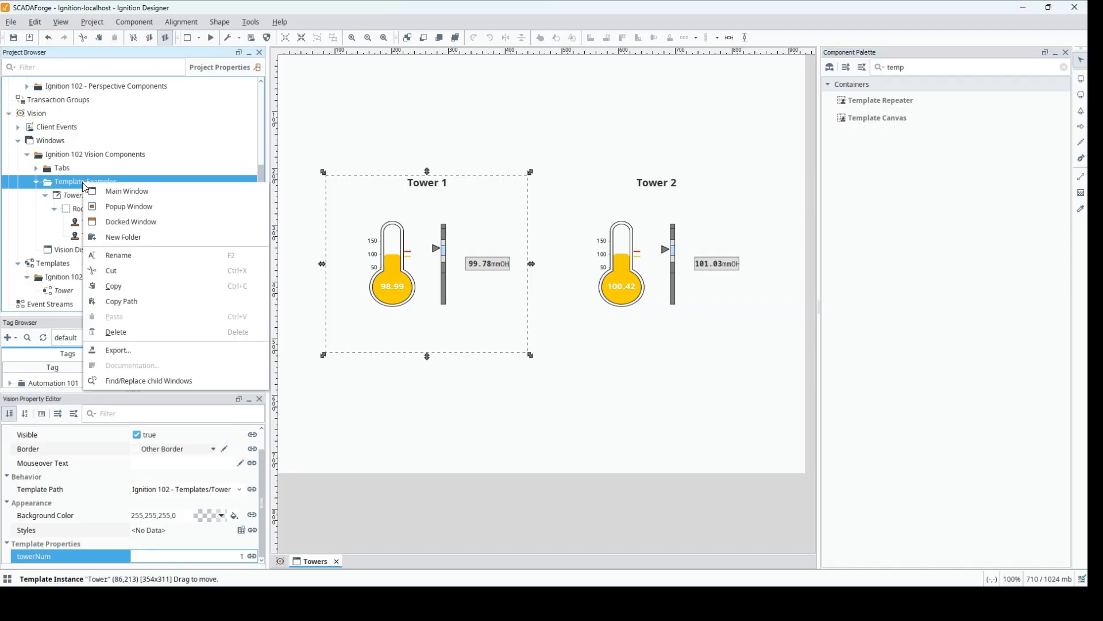
left_click(133, 207)
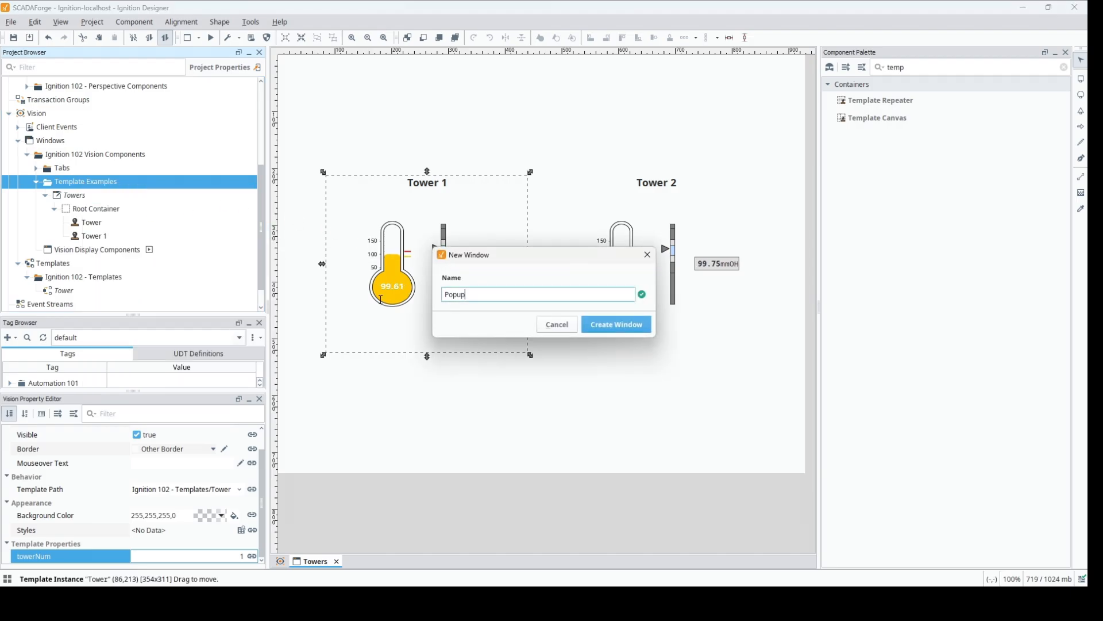
key("BackSpace")
key("BackSpace")
key("BackSpace")
key("BackSpace")
key("BackSpace")
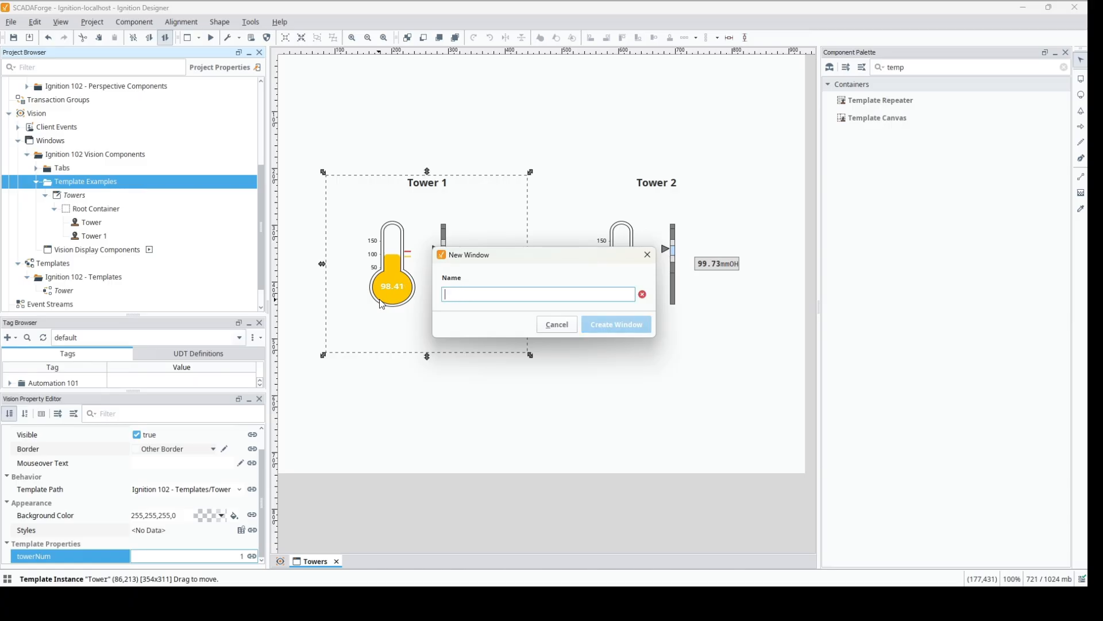
type("Tower Detail")
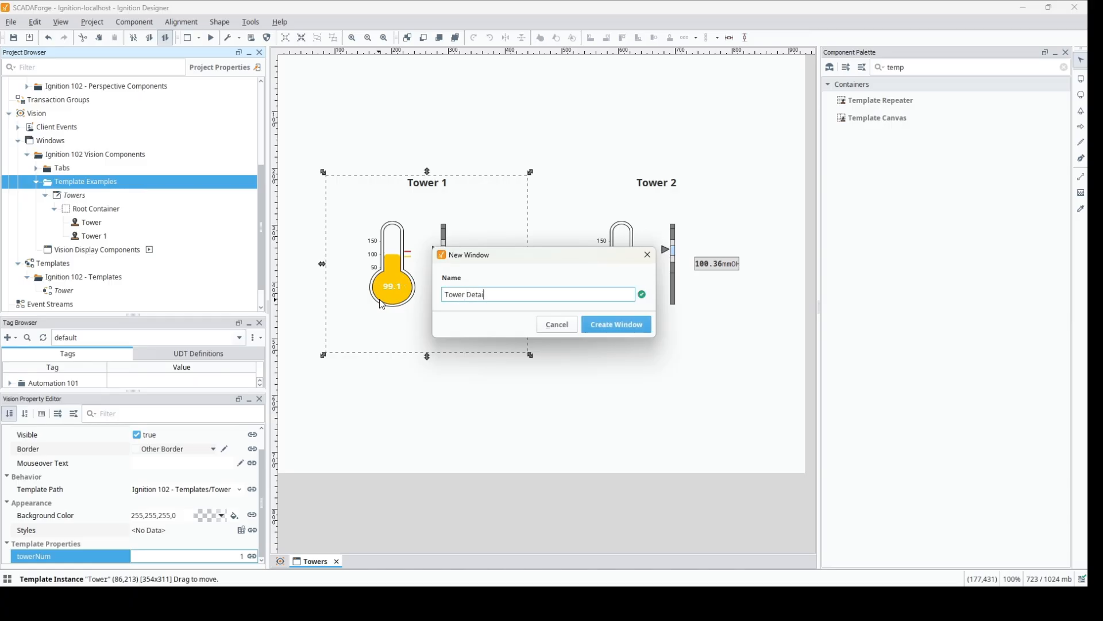
left_click(618, 332)
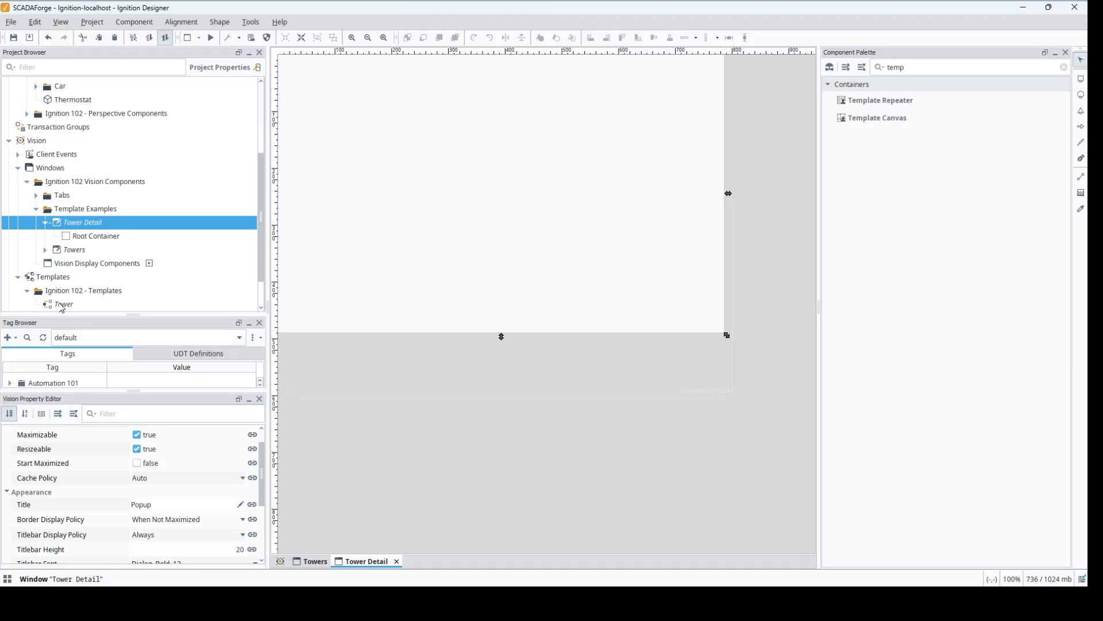
- Place a Tower template instance in the Tower Detail popup and center it horizontally and vertically
left_click_drag(62, 306, 363, 179)
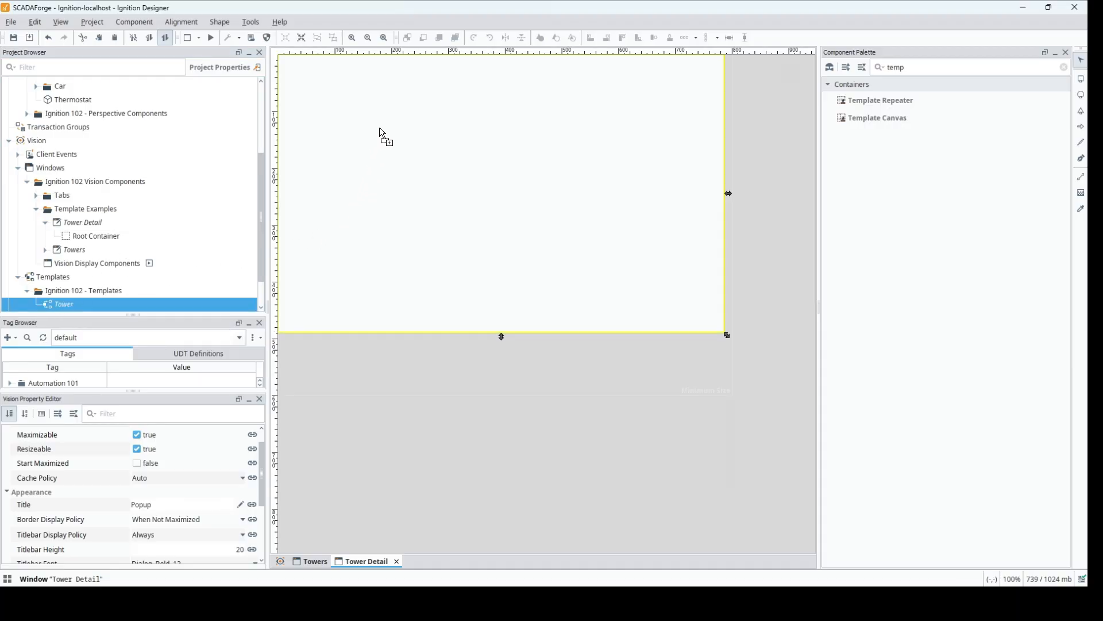
left_click_drag(379, 128, 380, 133)
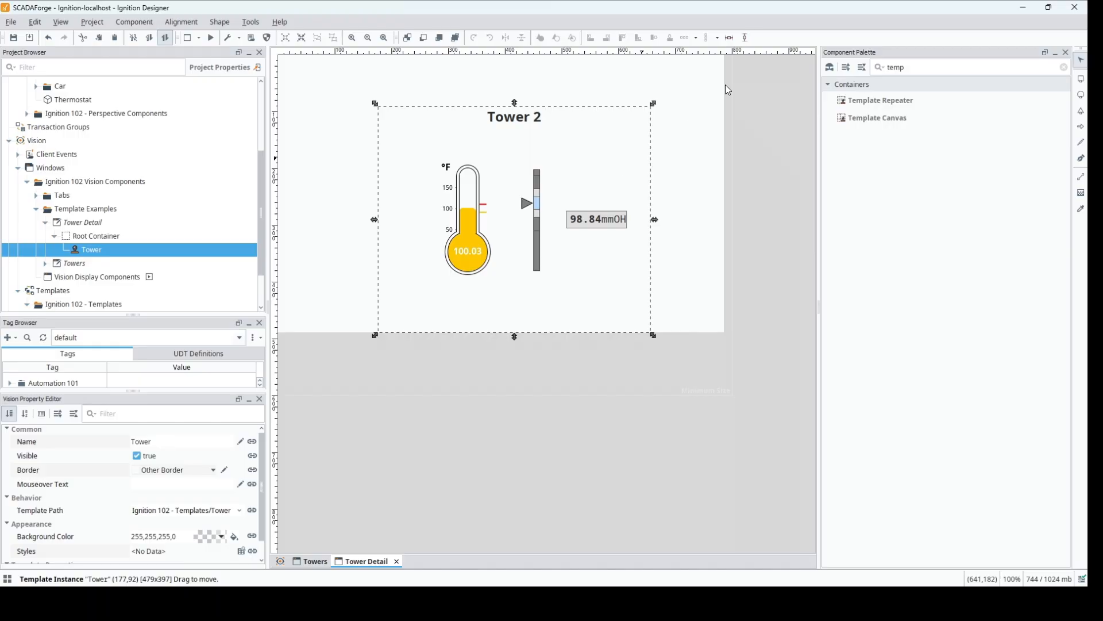
left_click(729, 37)
left_click(745, 38)
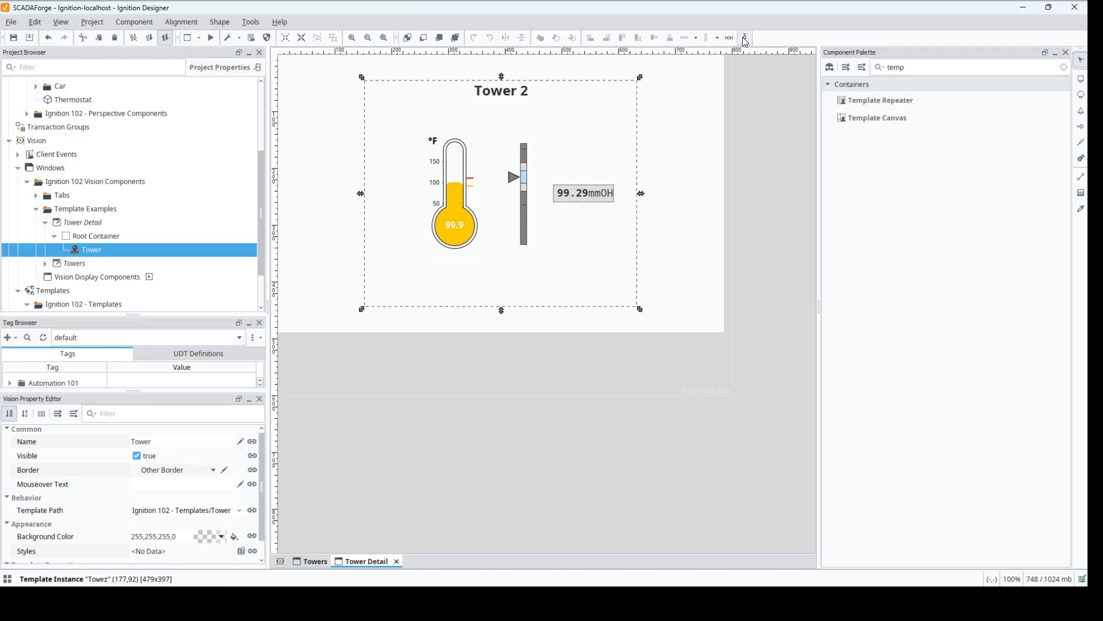
left_click(604, 357)
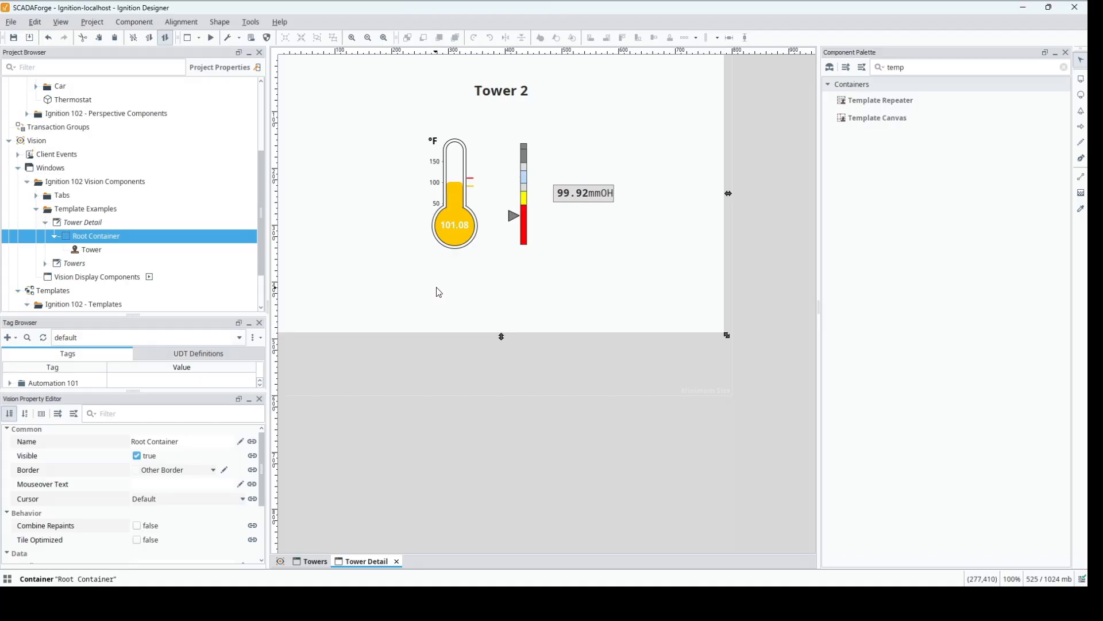
- Add an Integer custom property named towerNum to the Tower Detail window's root container
right_click(437, 288)
right_click(346, 326)
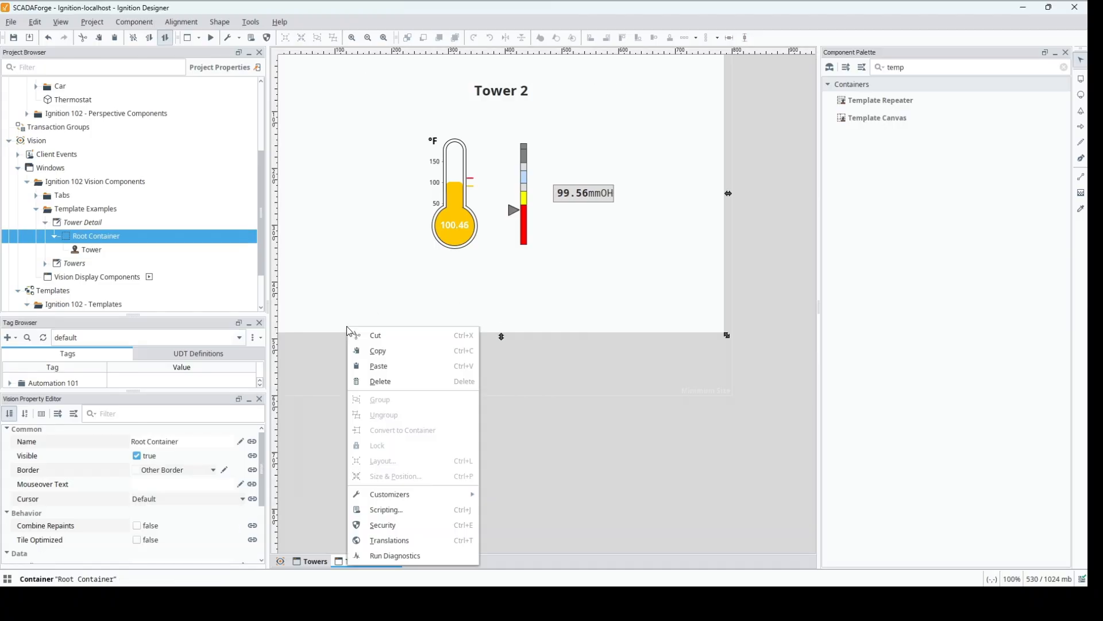
mouse_move(443, 493)
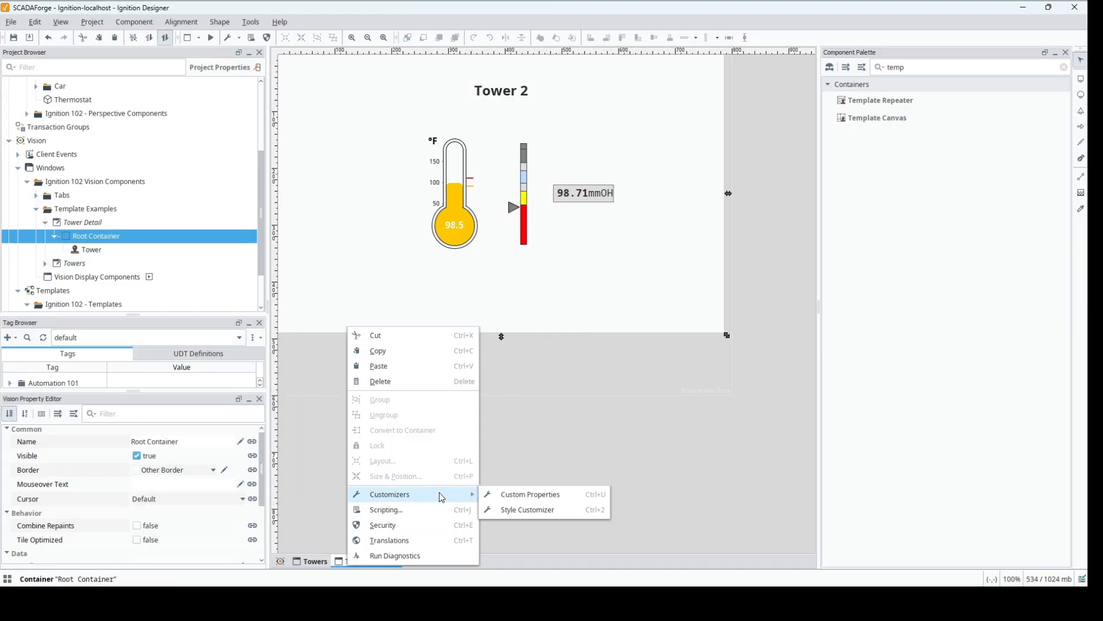
left_click(506, 495)
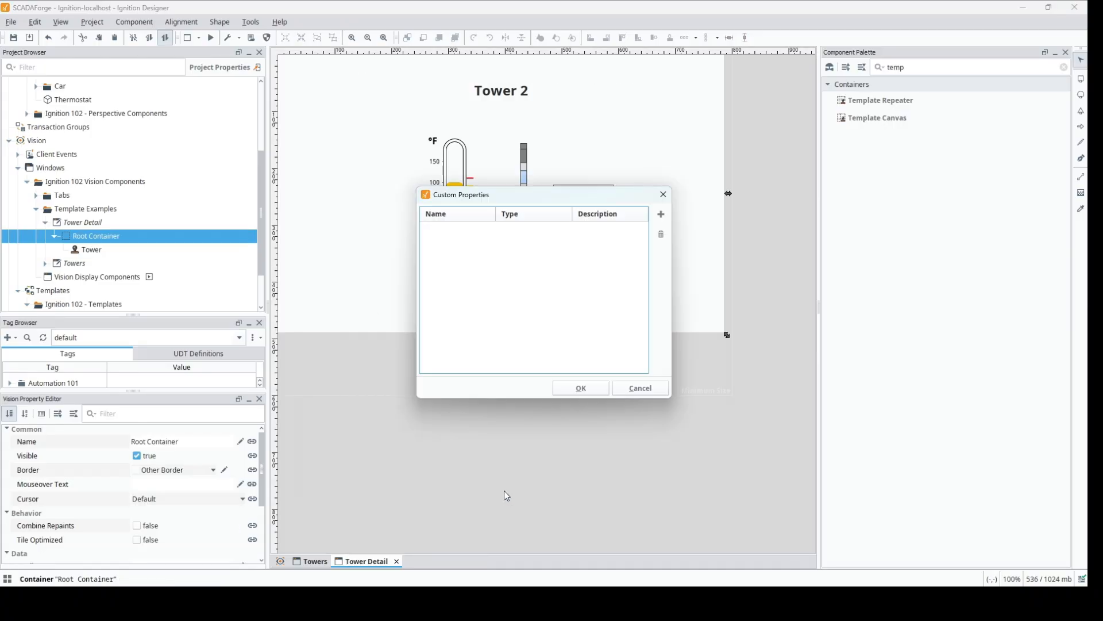
left_click(661, 214)
type("tower")
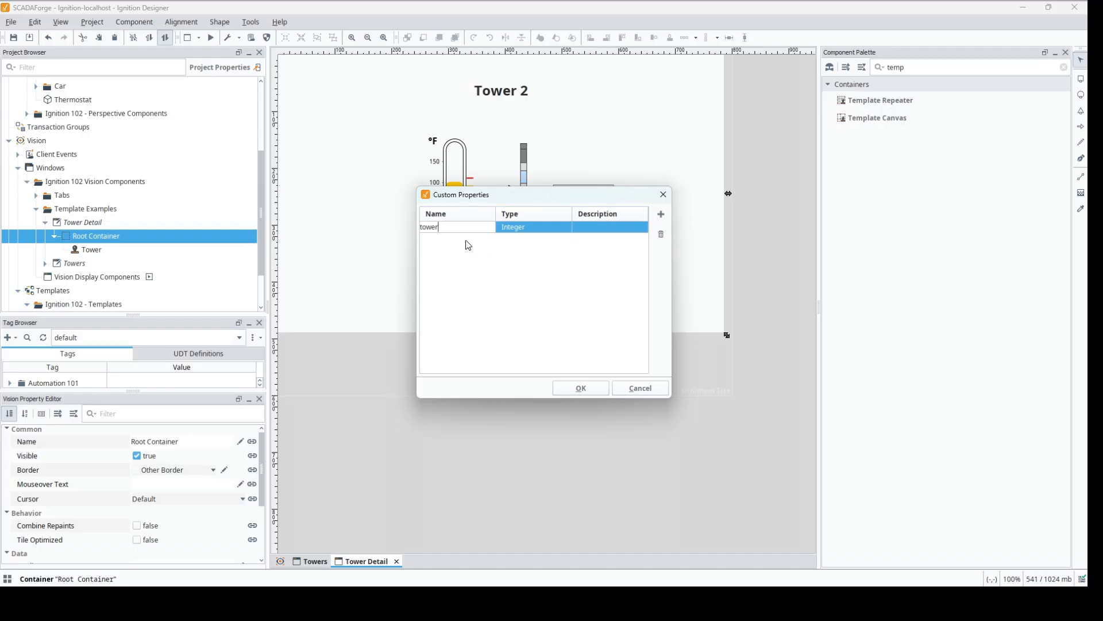
type("Num")
left_click(570, 388)
- Set the towerNum custom property of the Tower Detail root container to 1
scroll(210, 510, "down", 5)
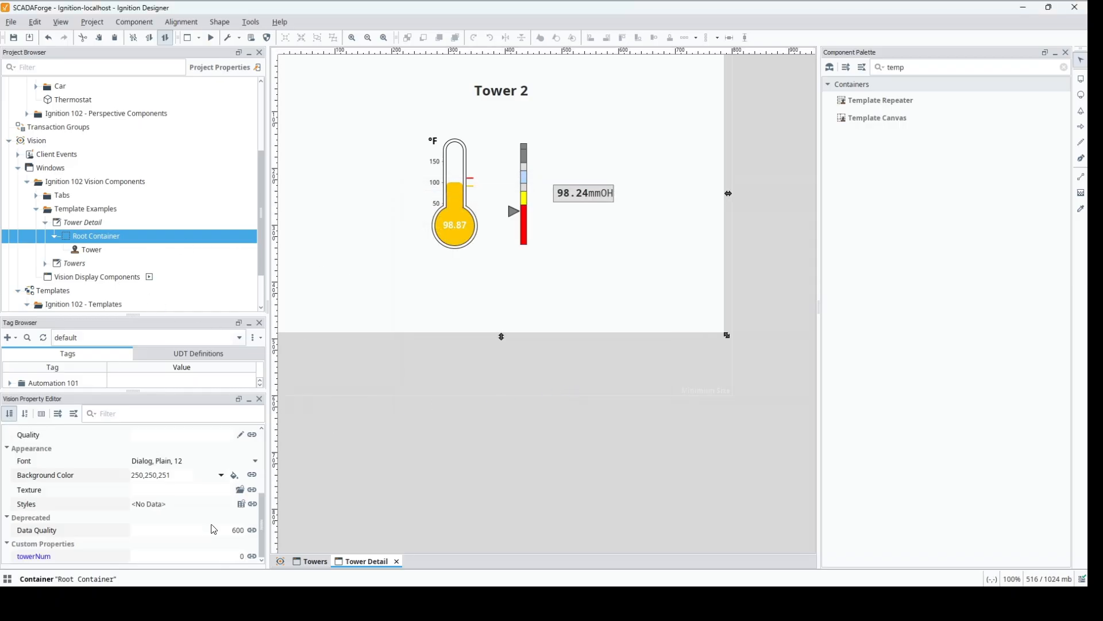
left_click(225, 557)
type("1")
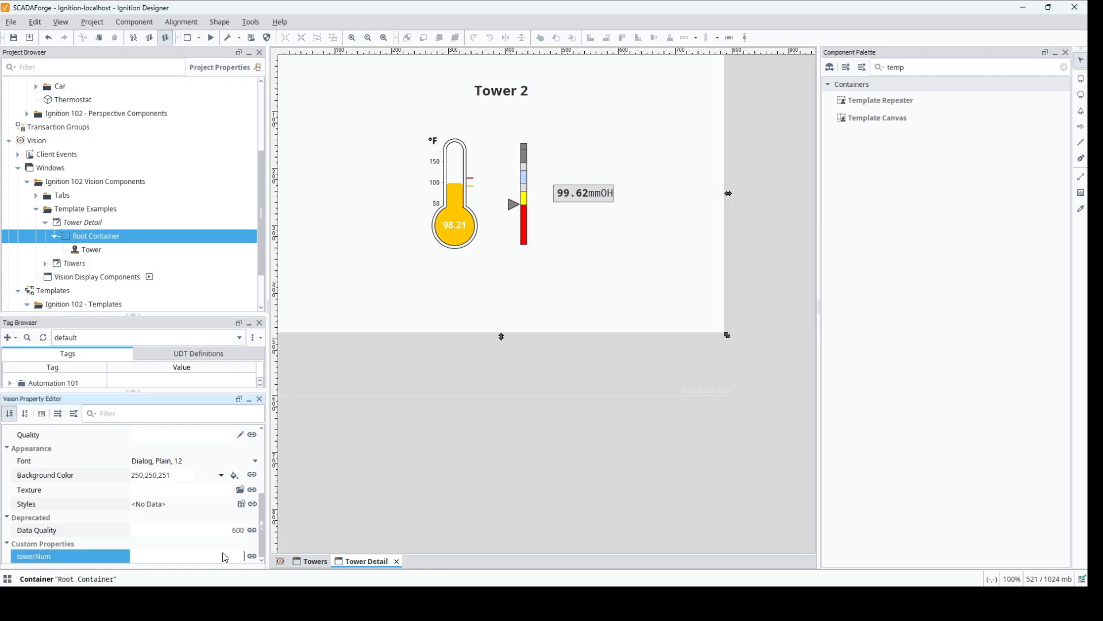
key("Return")
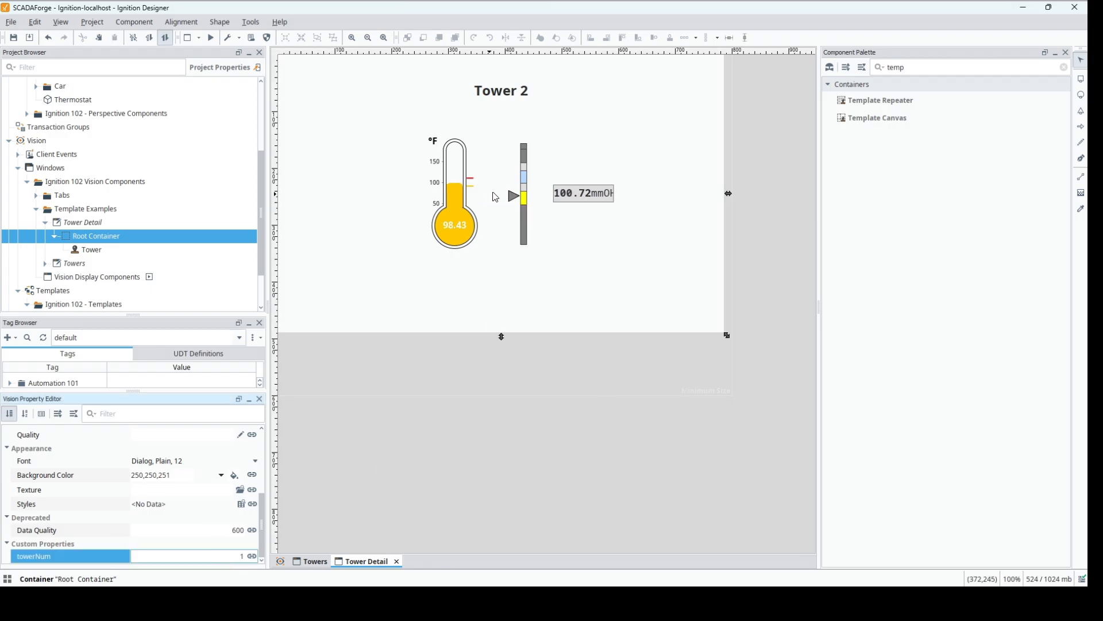
- Bind the Tower template instance's towerNum property to the root container's towerNum property in the Tower Detail window
left_click(461, 233)
scroll(250, 546, "down", 1)
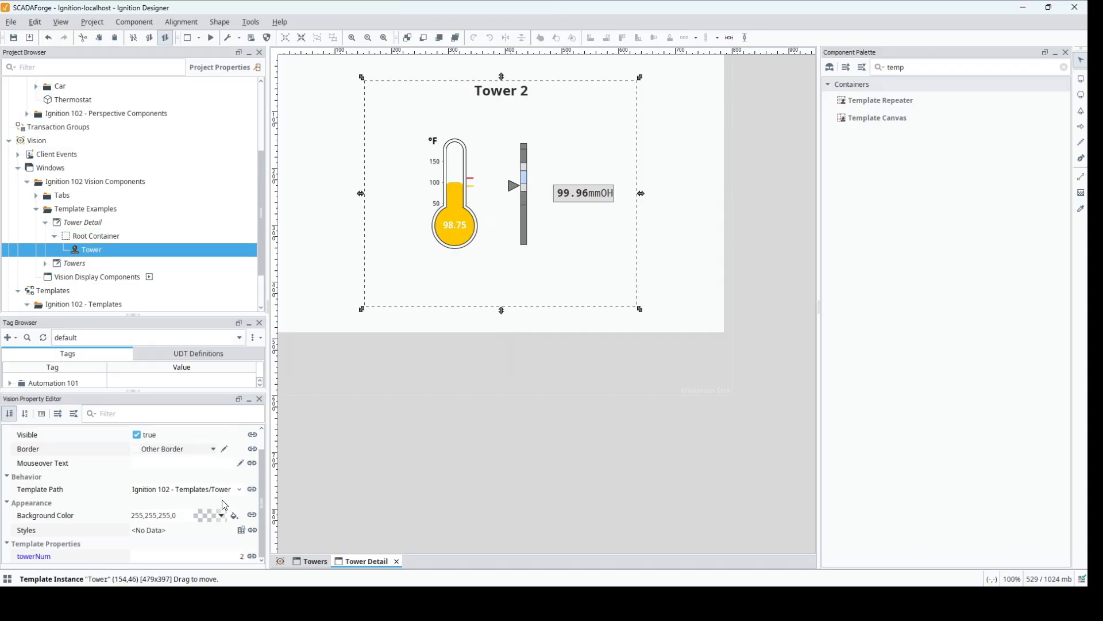
left_click(252, 555)
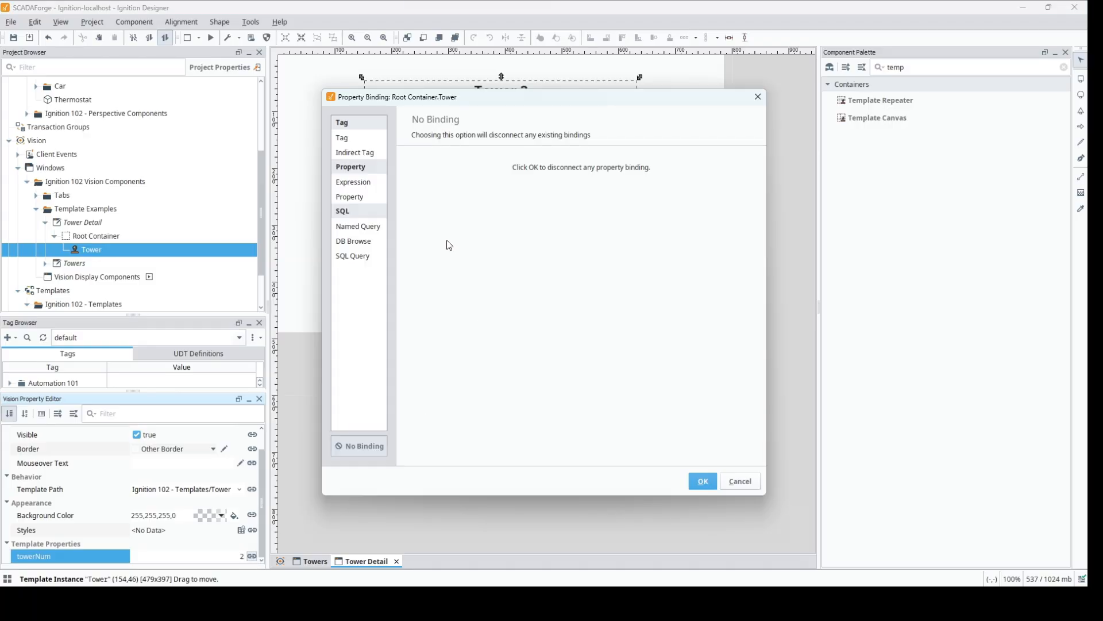
left_click(352, 197)
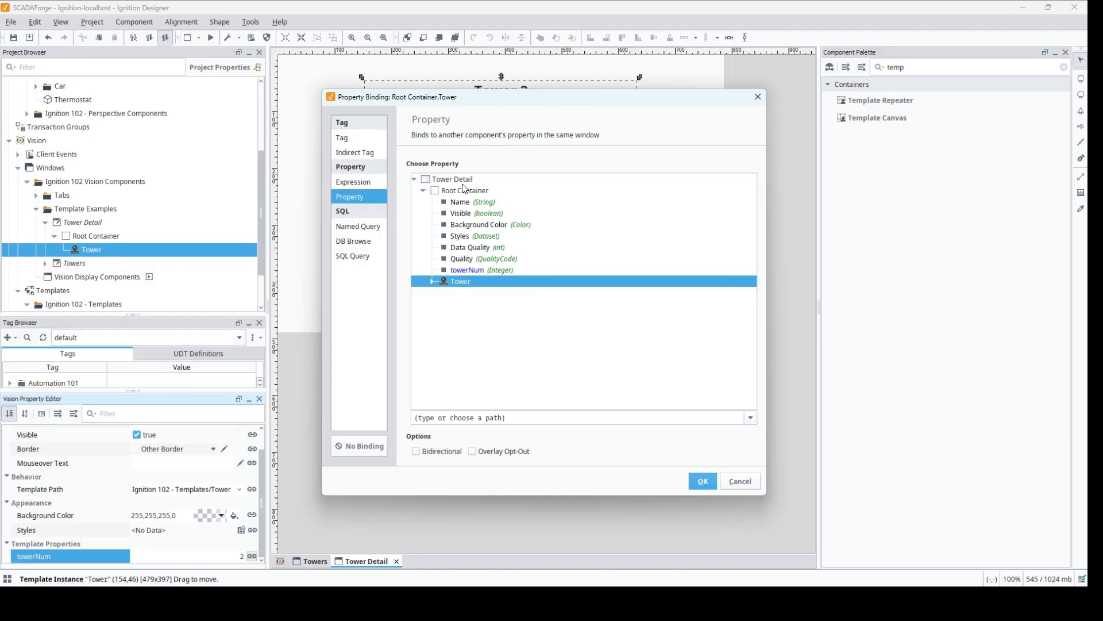
left_click(480, 271)
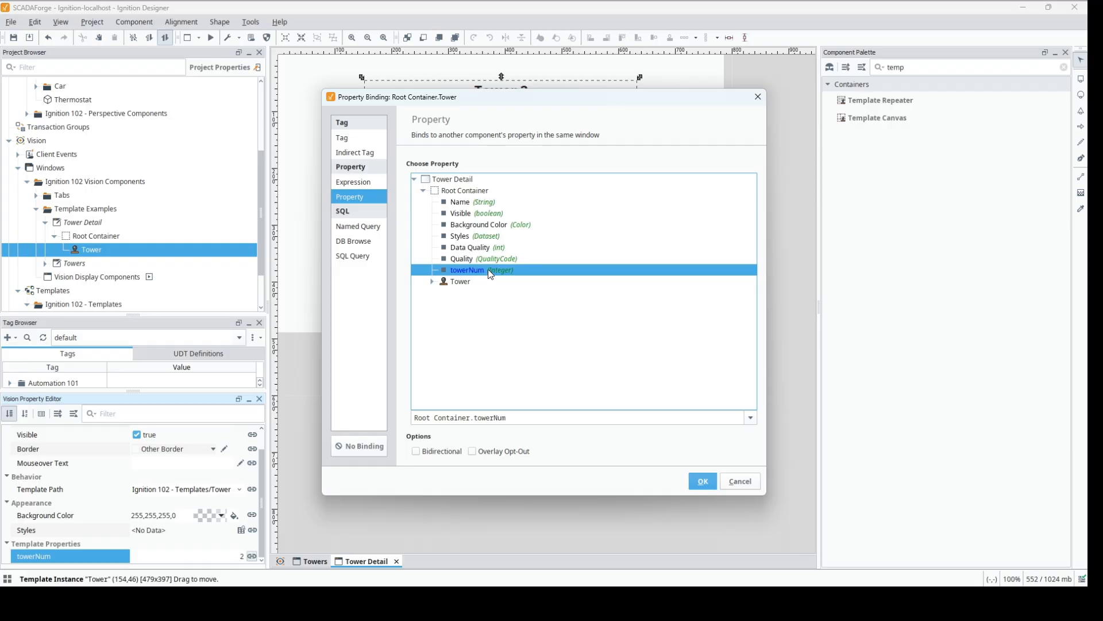
left_click(703, 483)
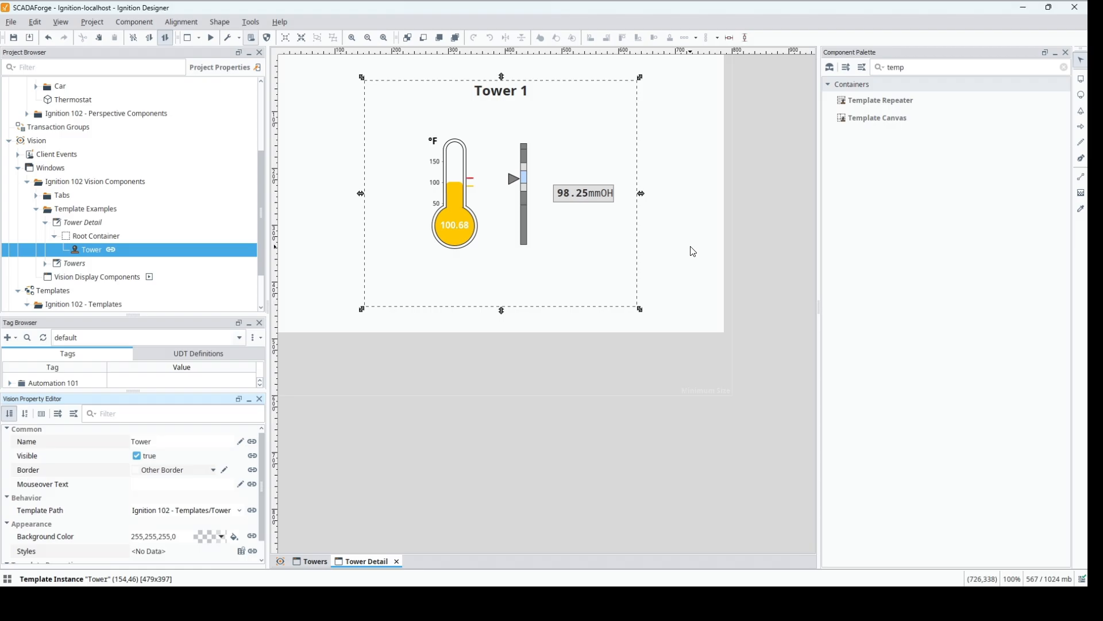
- Place a Button component below the Tower 1 template instance in the Towers window
left_click(316, 560)
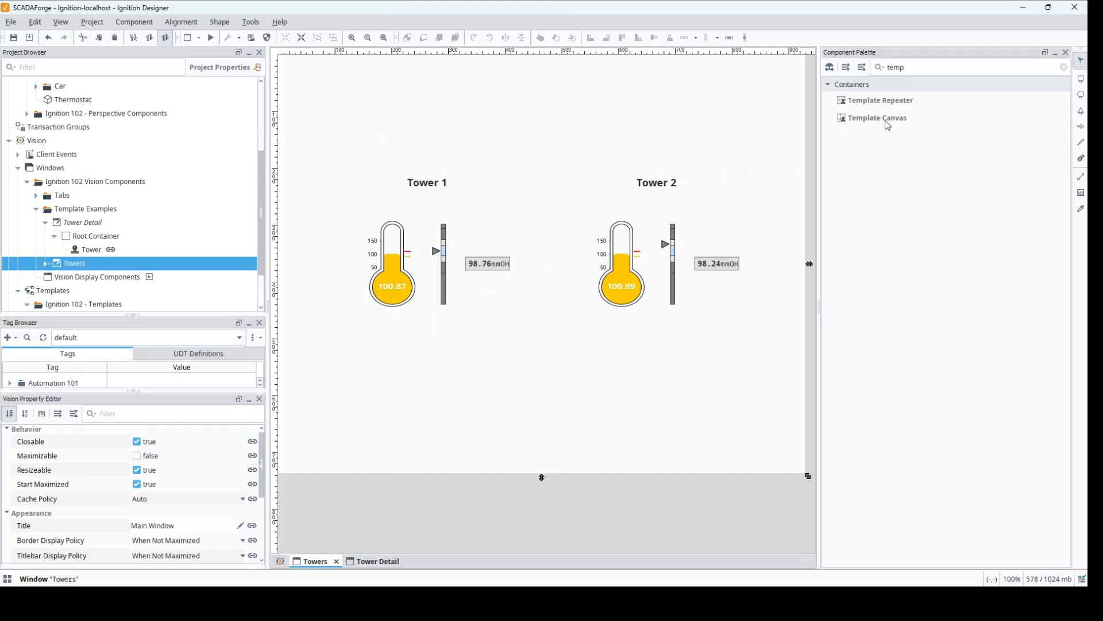
left_click(1063, 67)
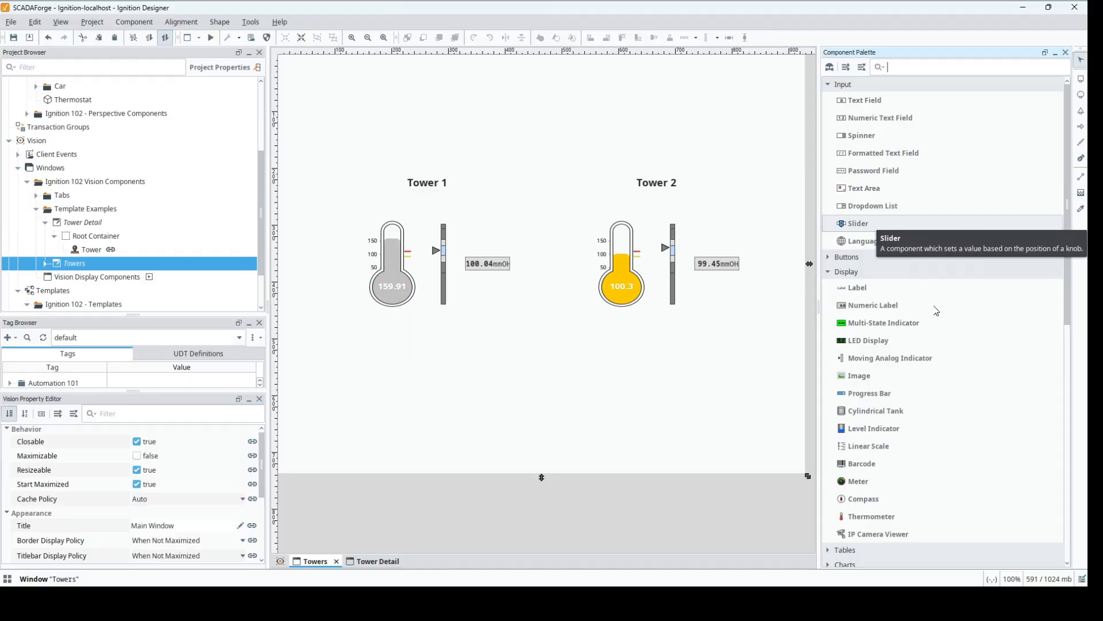
left_click(831, 262)
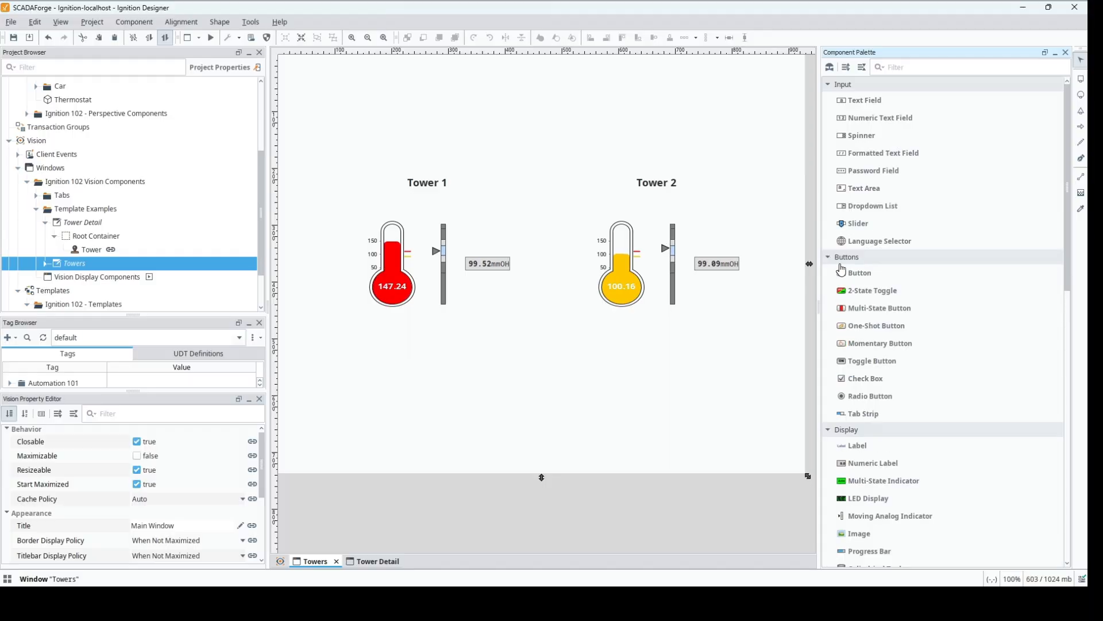
left_click(849, 271)
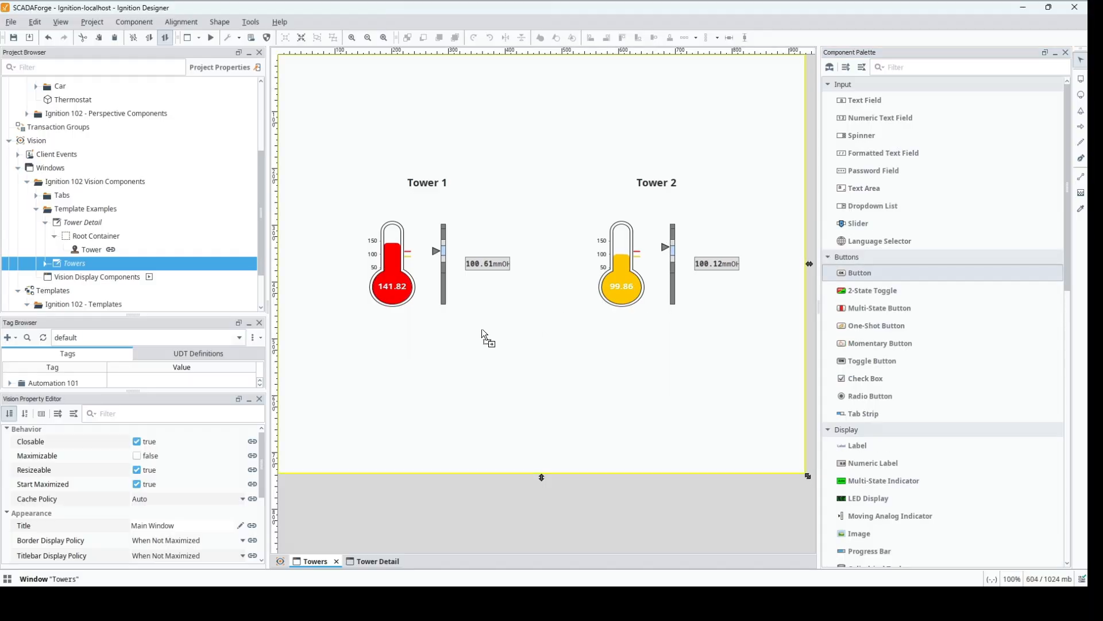
left_click(402, 341)
- Set the new button's text to "Tower 1"
left_click(175, 446)
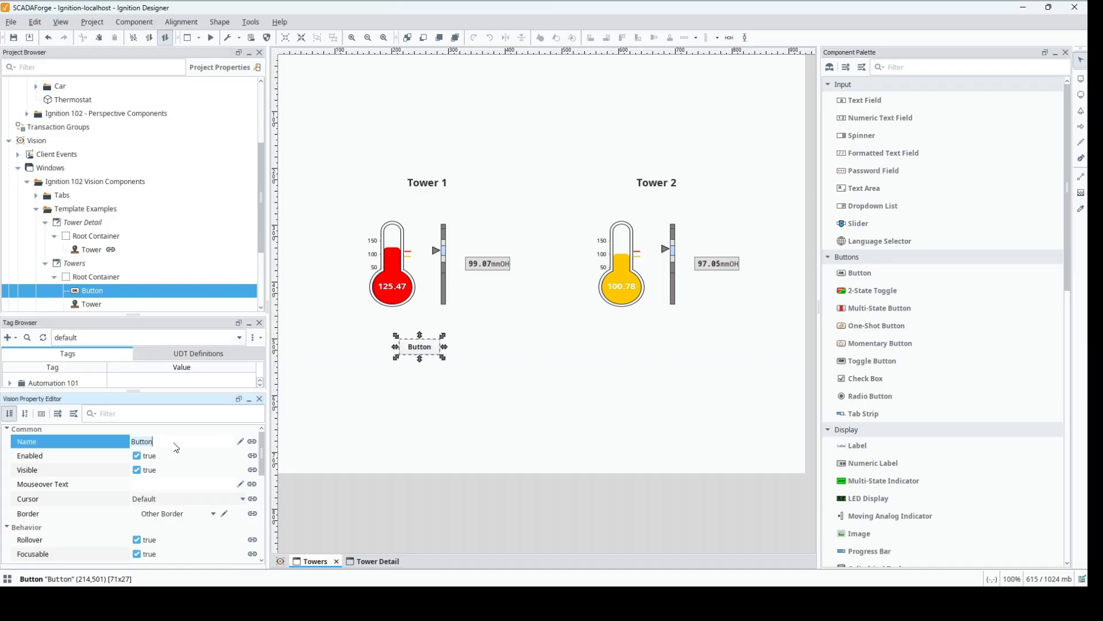
scroll(195, 488, "down", 3)
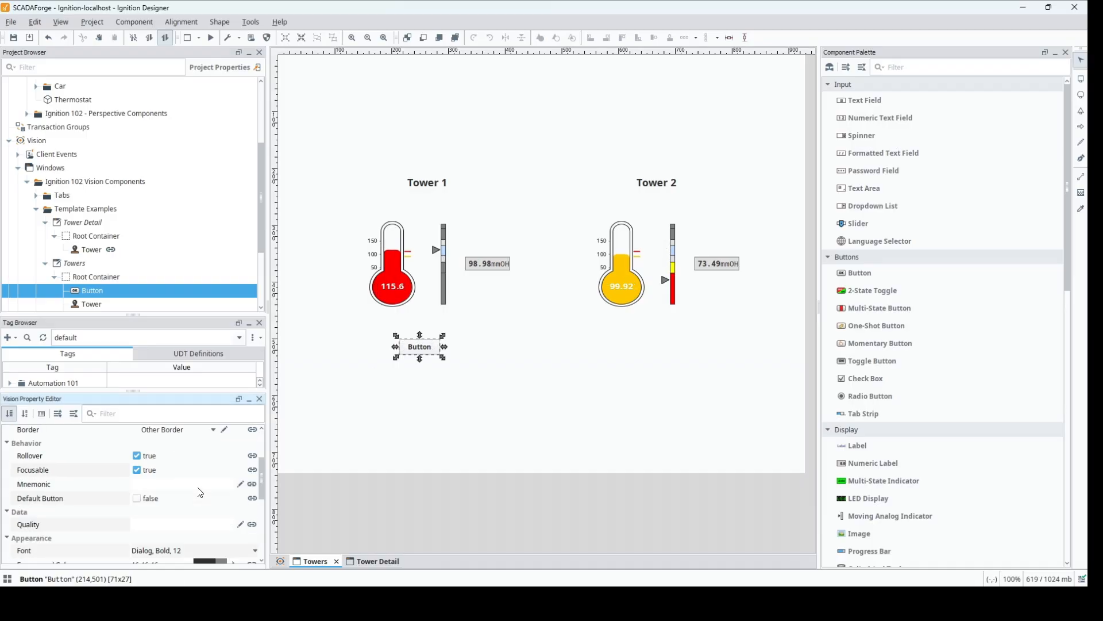
scroll(200, 492, "down", 3)
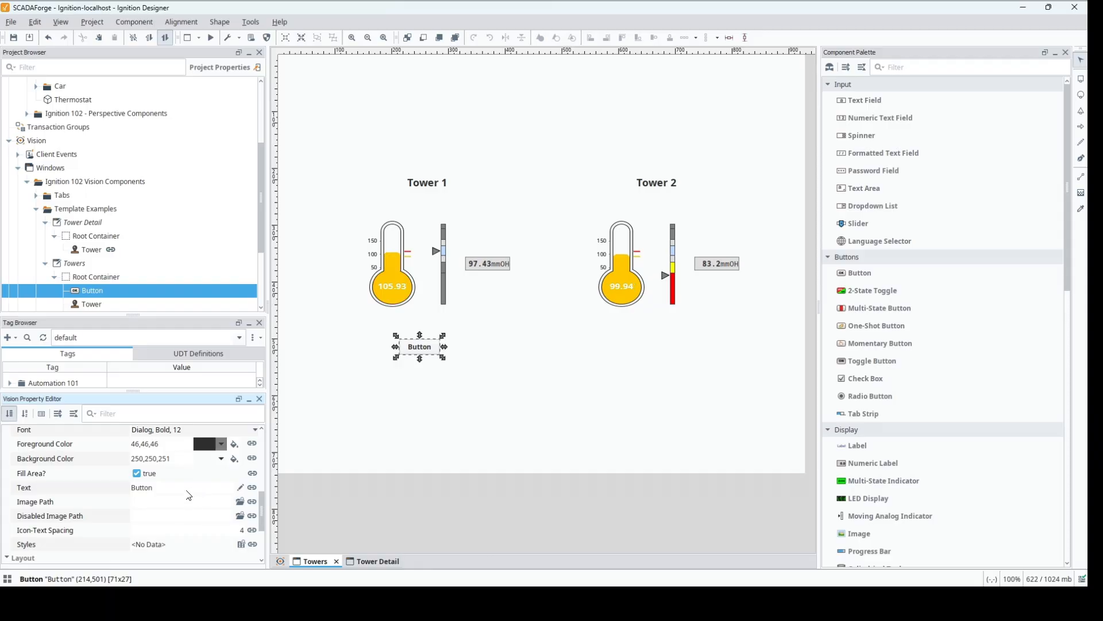
left_click(189, 496)
type("To")
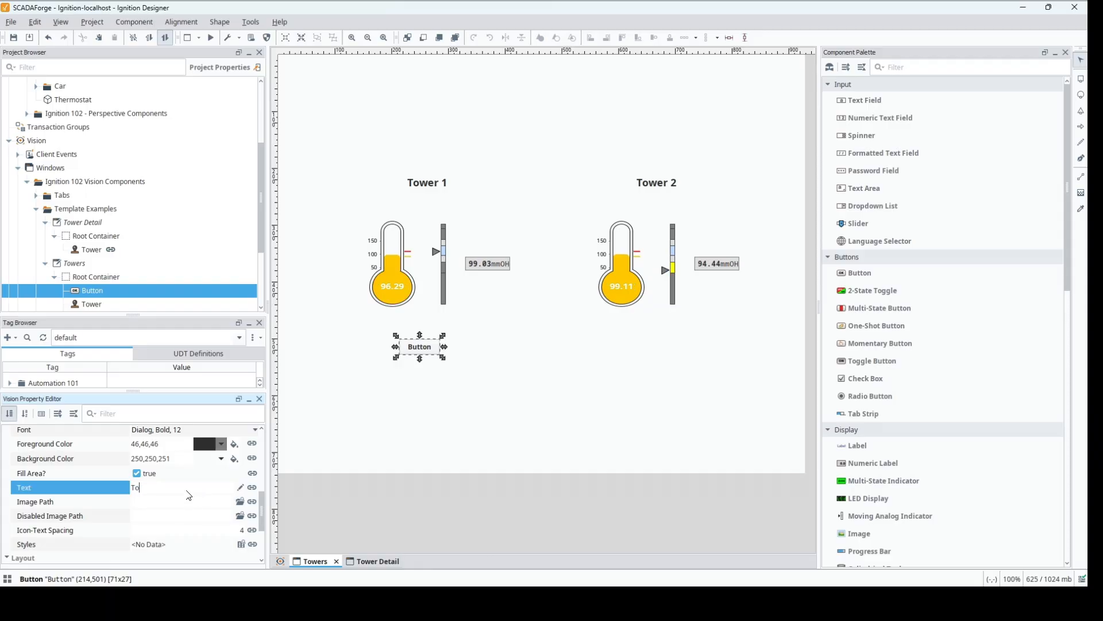
type("wer 1")
key("Tab")
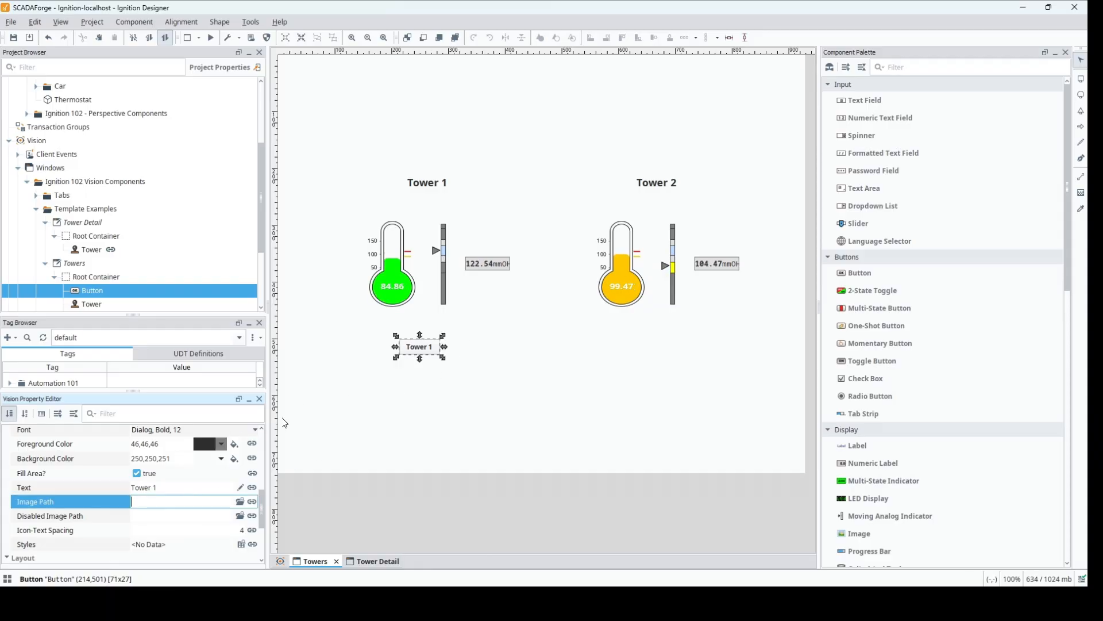
- Script the button's actionPerformed event to open and center the Template Examples/Tower Detail window
key("ctrl+j")
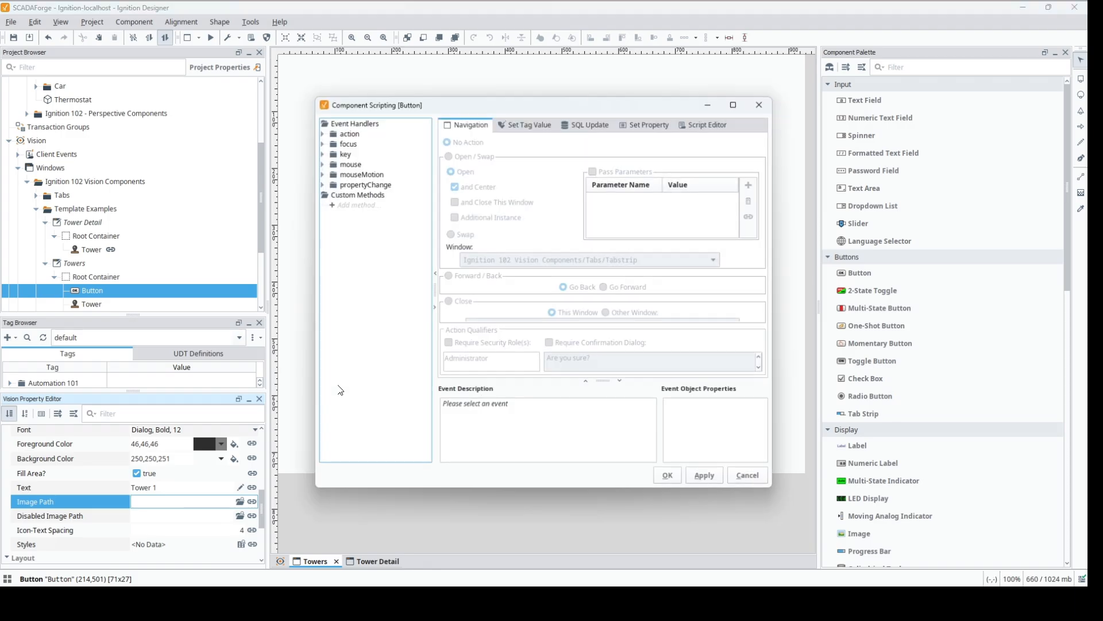
left_click(322, 134)
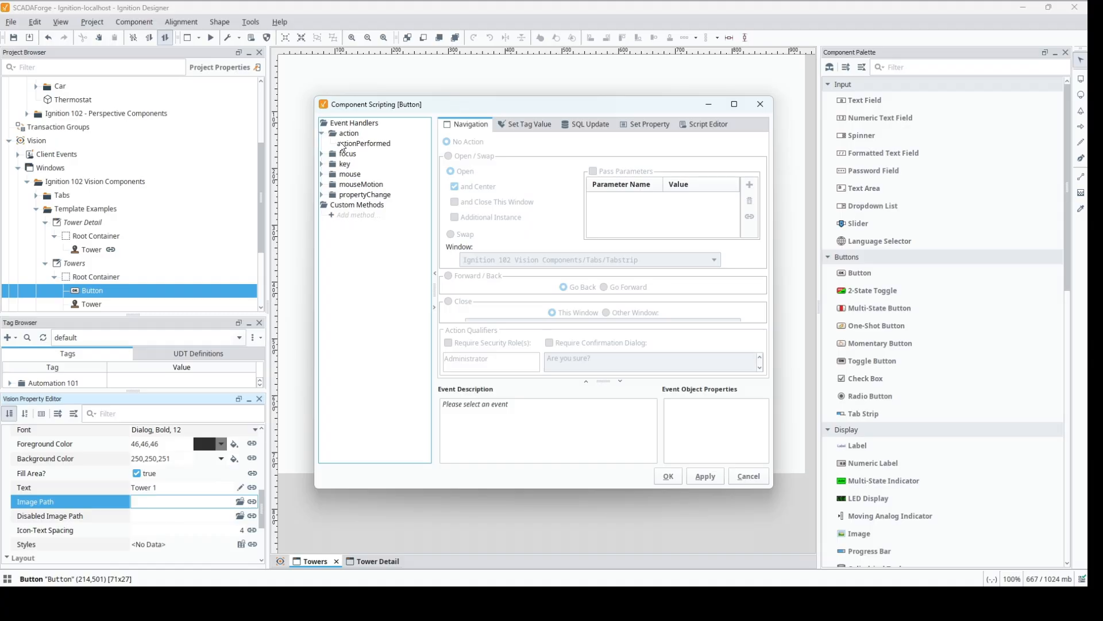
left_click(343, 146)
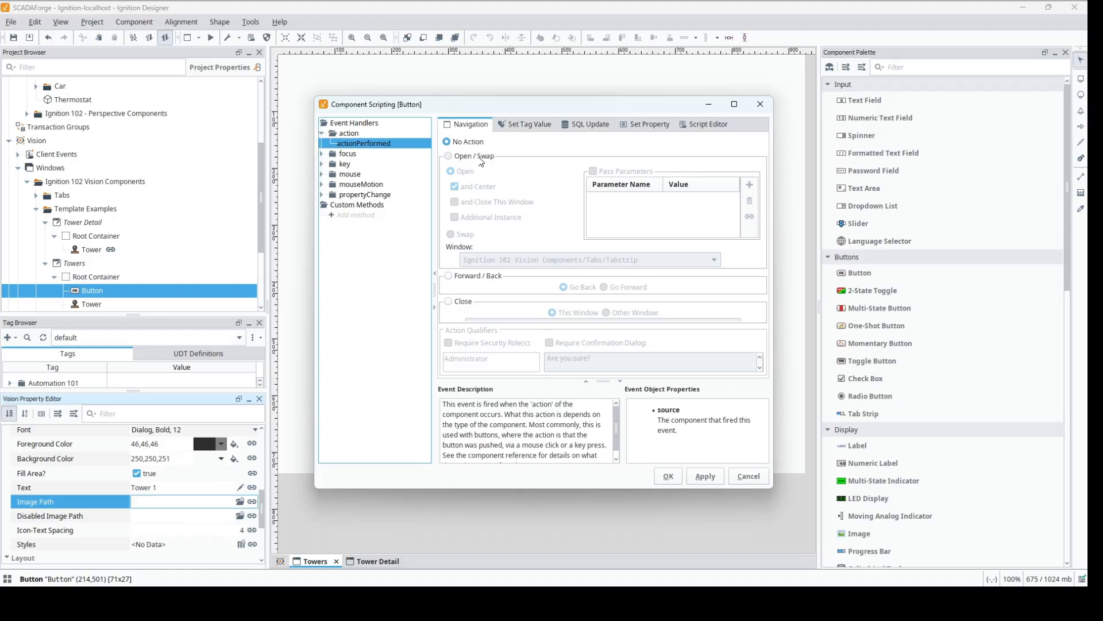
left_click(480, 158)
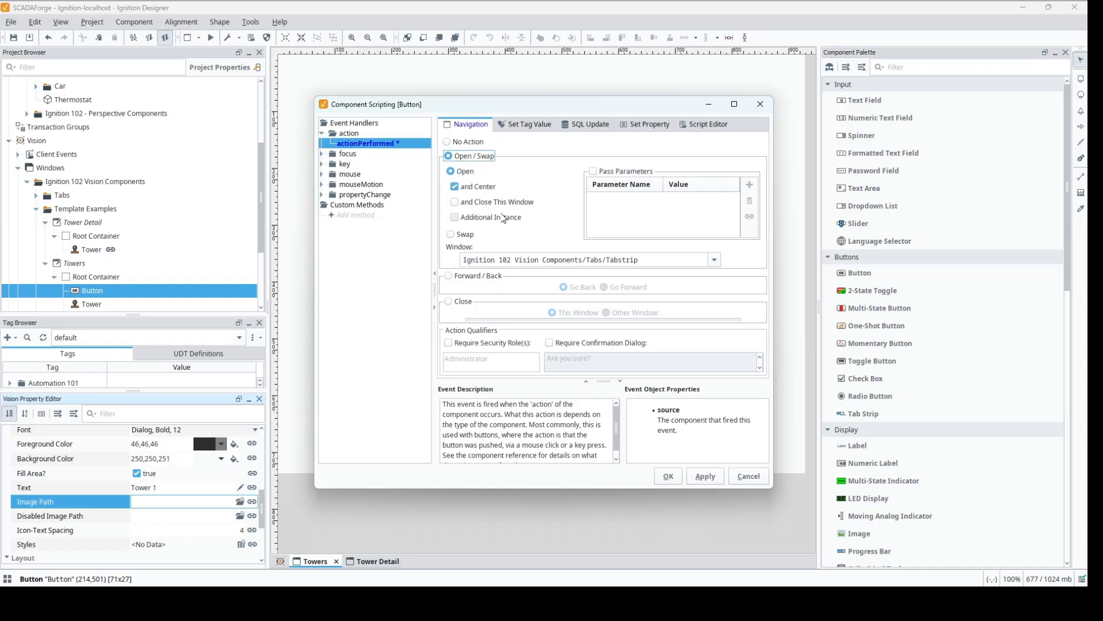
left_click(715, 261)
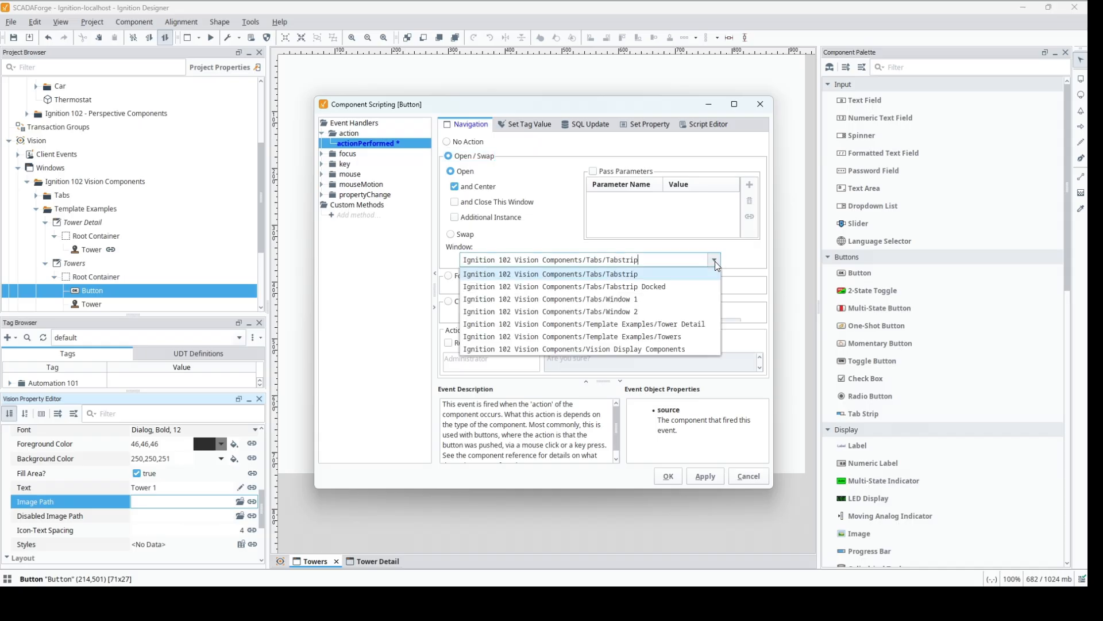
left_click(693, 324)
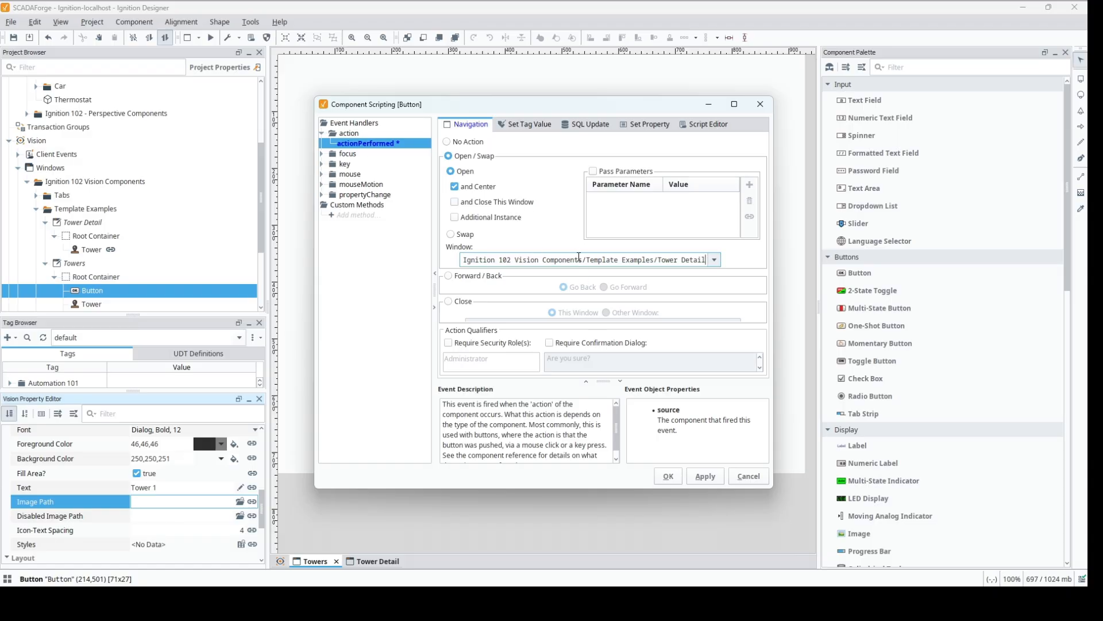
- Pass the towerNum parameter with value 1 in the button's open-window action and apply the scripting
left_click(594, 172)
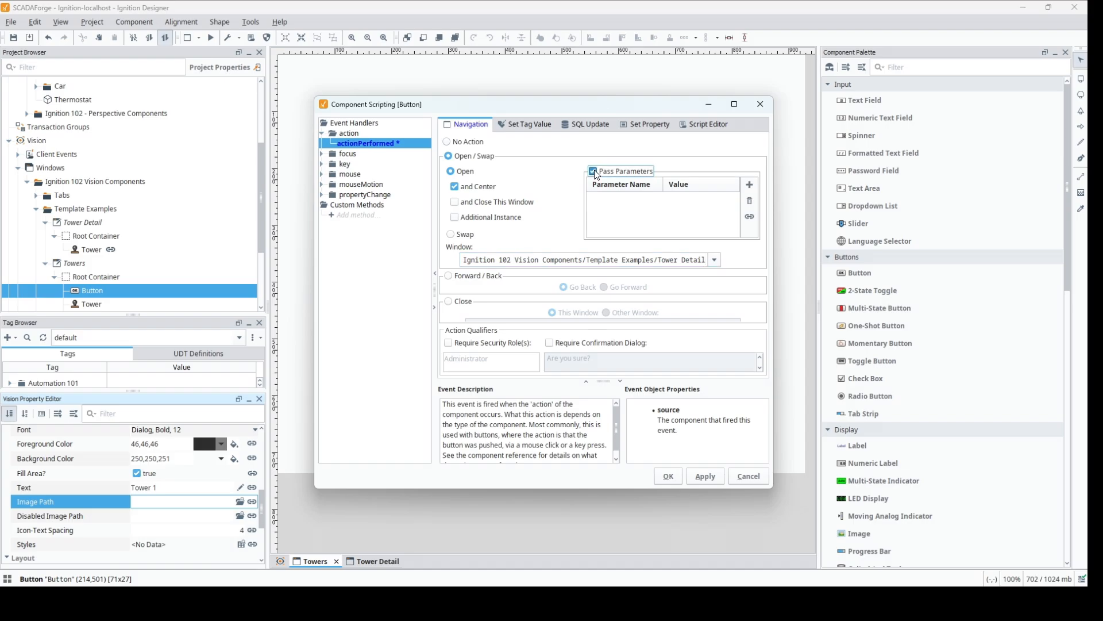
left_click(750, 185)
left_click(643, 195)
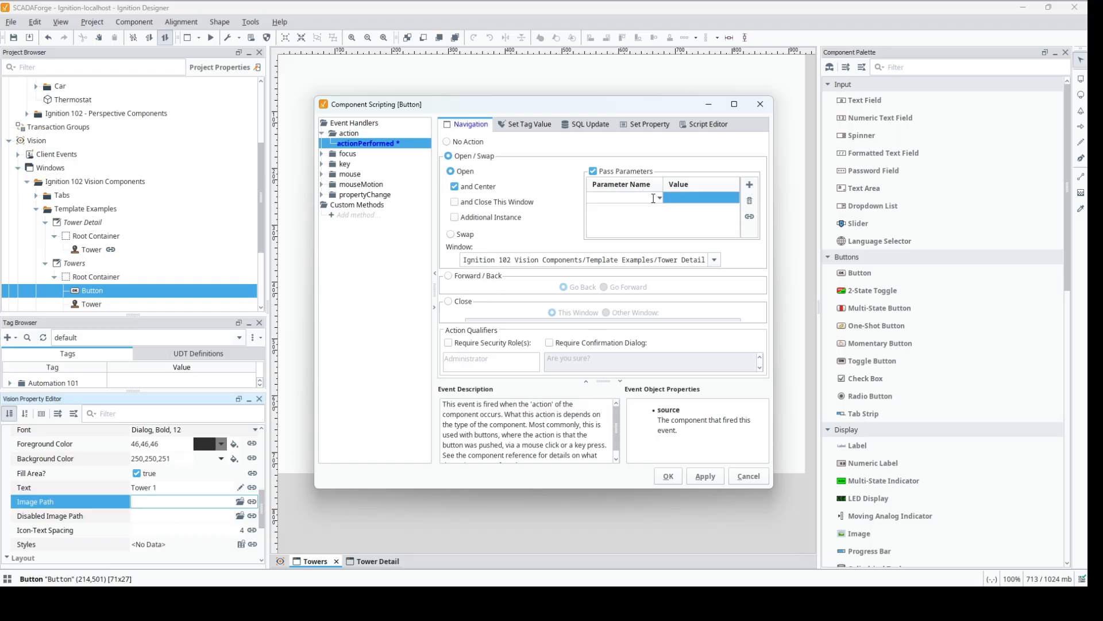
left_click(659, 198)
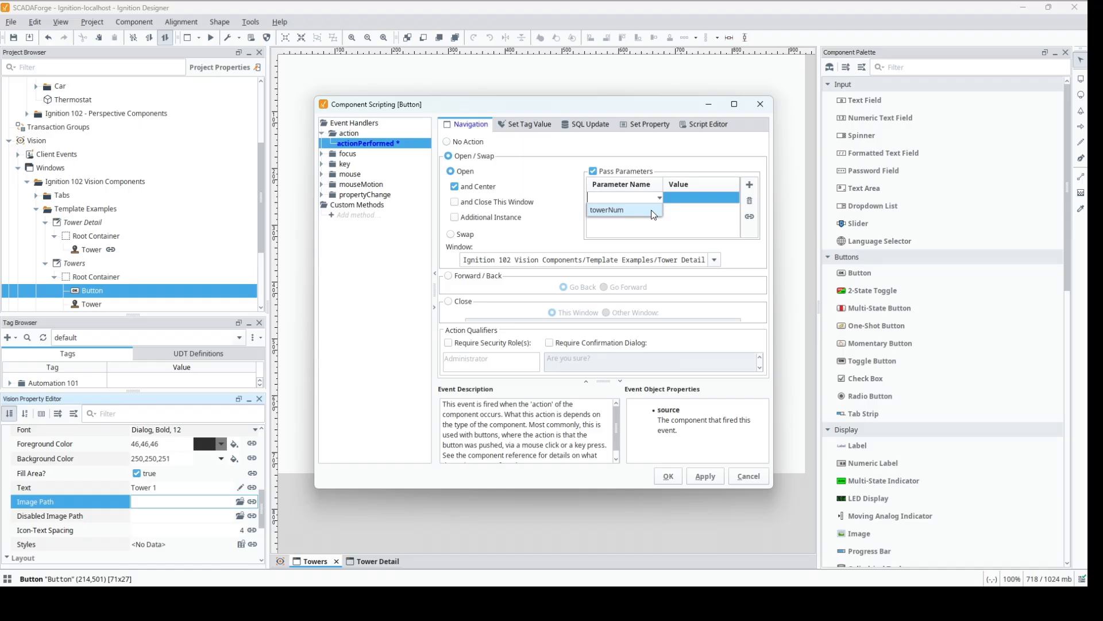
left_click(653, 211)
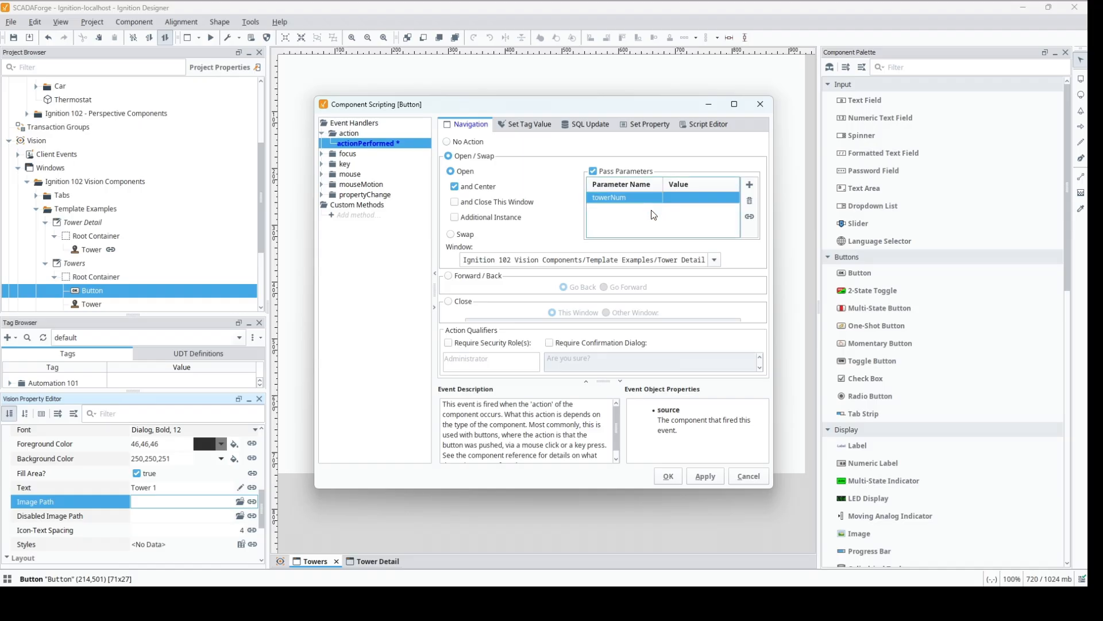
double_click(678, 199)
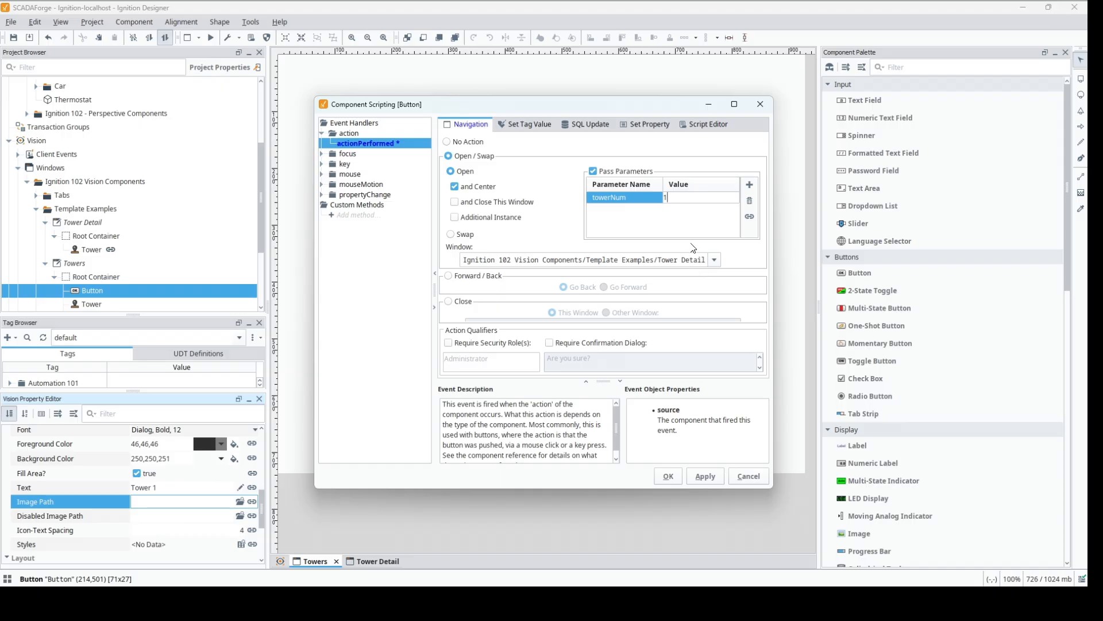
key("Return")
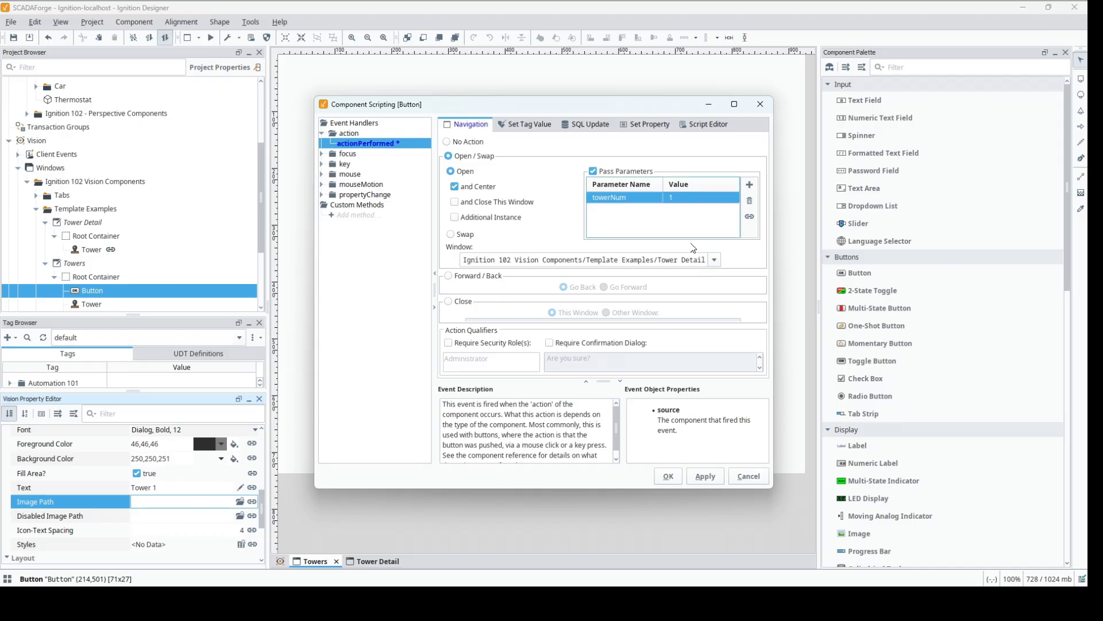
left_click(674, 481)
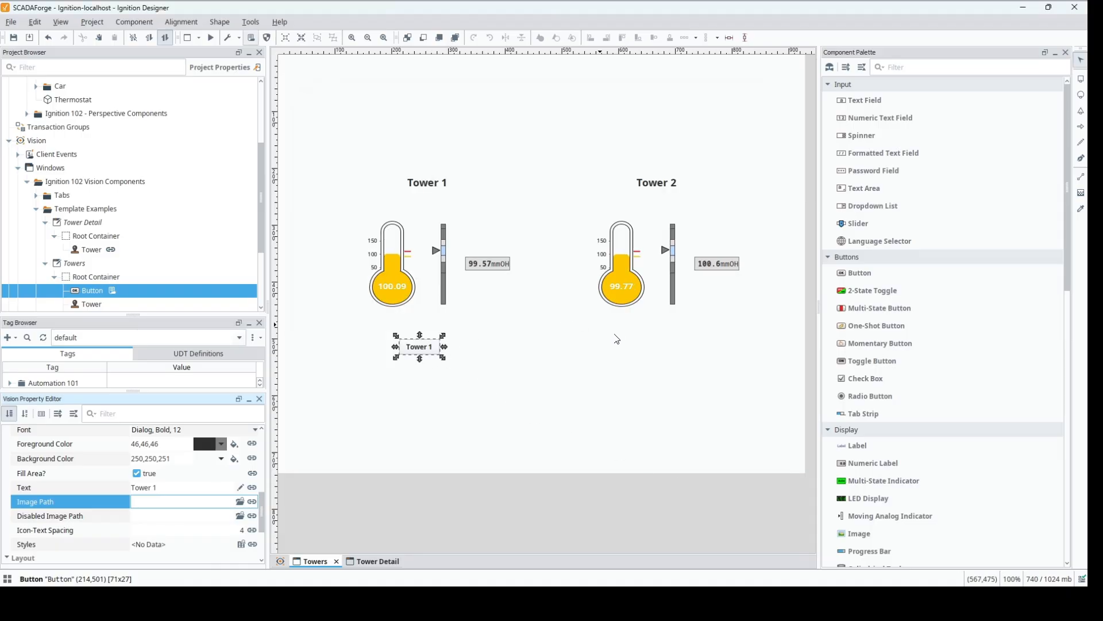
- Copy the Tower 1 button and place the duplicate below the Tower 2 template instance
left_click(557, 351)
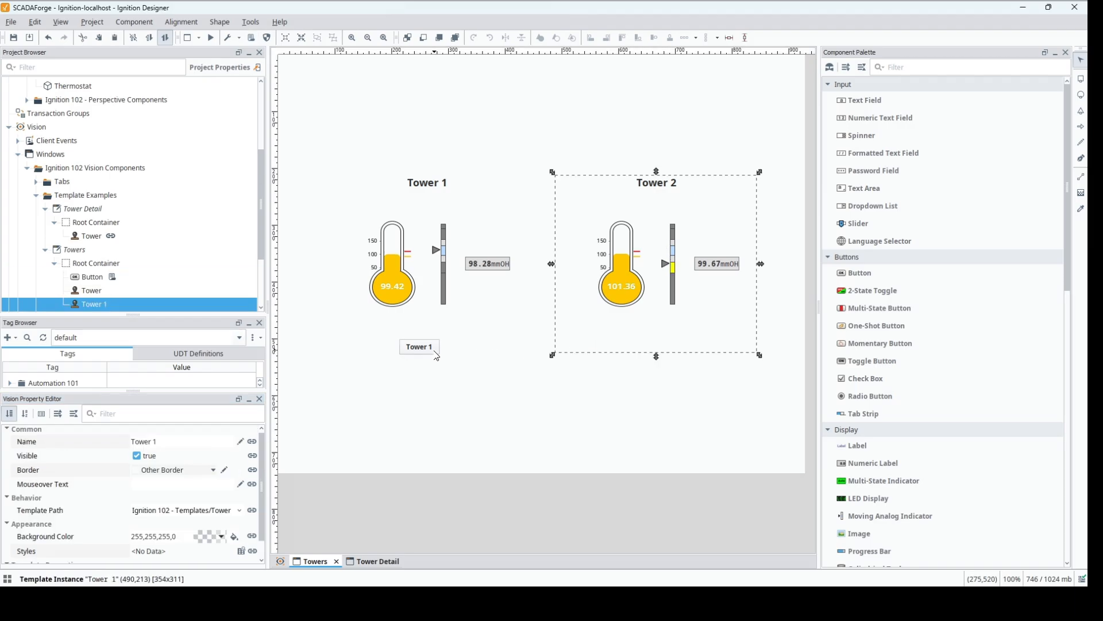
left_click(437, 356)
key("ctrl+v")
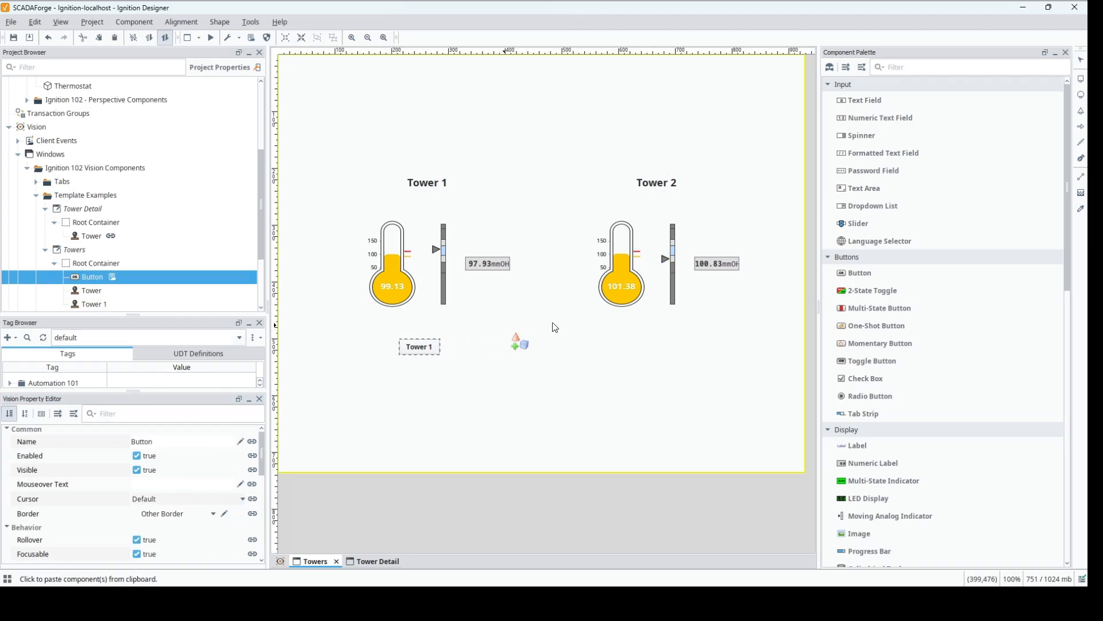
left_click(612, 335)
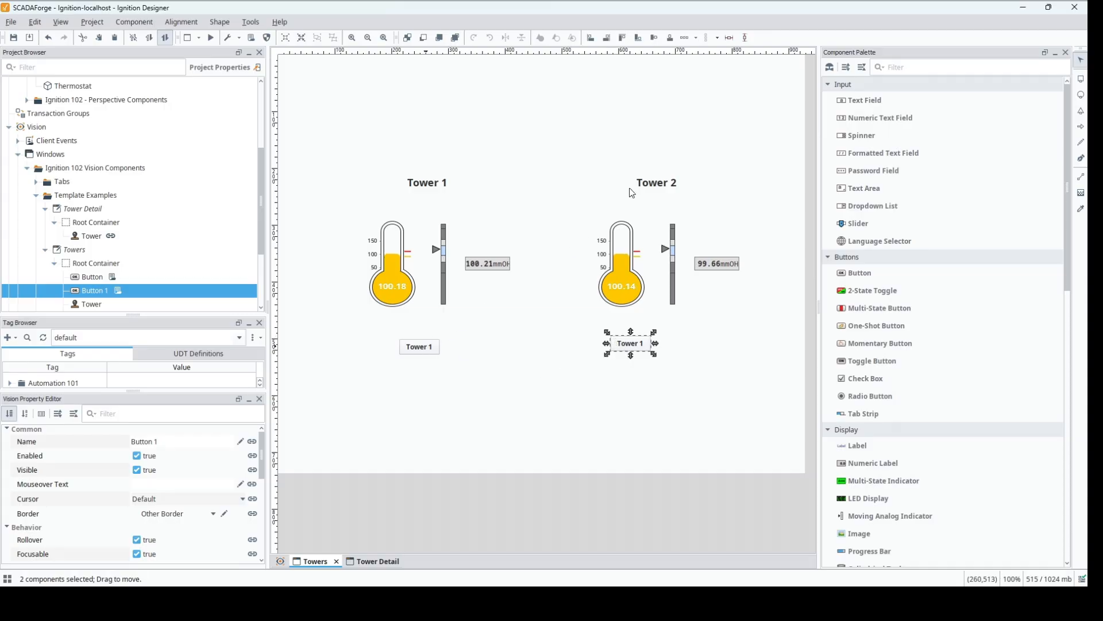
- Align the two tower buttons to the same height and center each one horizontally under its tower template instance
left_click(428, 351, "ctrl")
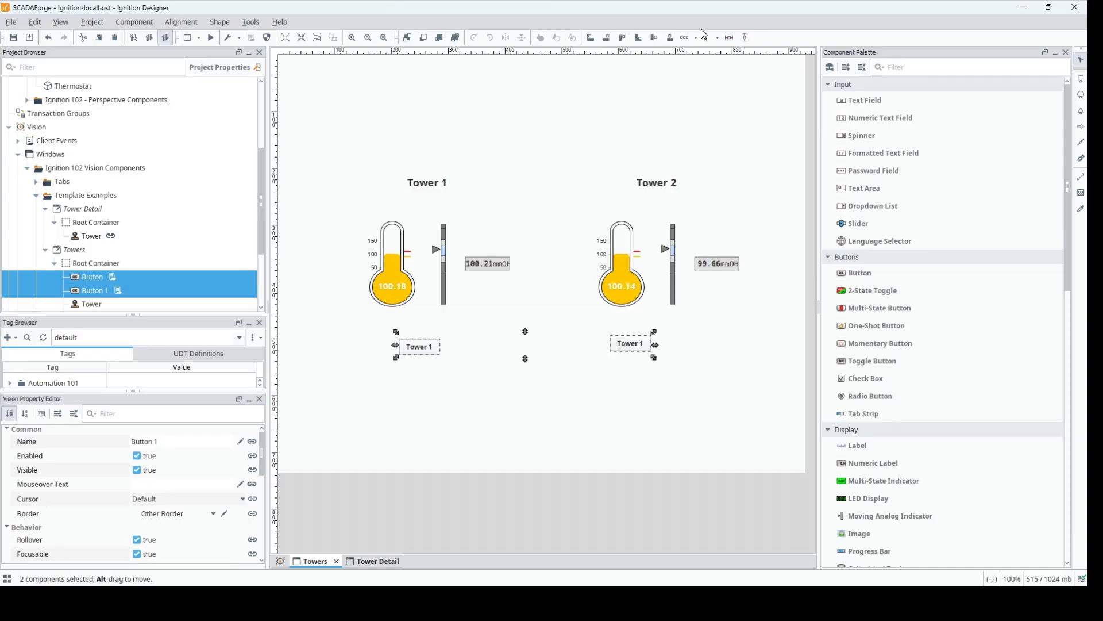
left_click(626, 282)
left_click(640, 345, "ctrl")
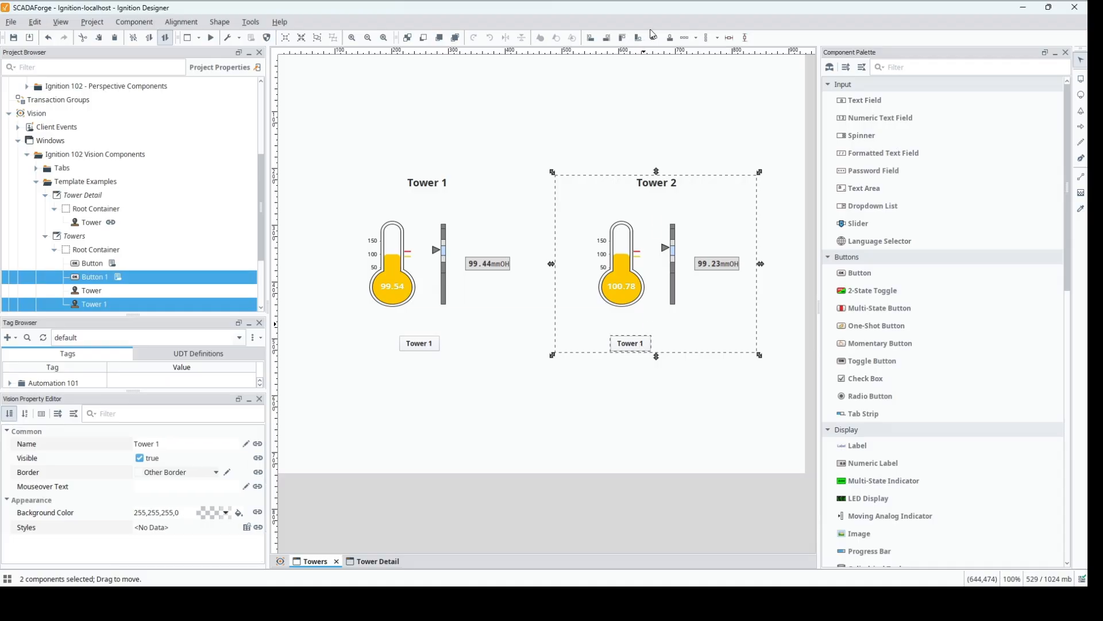
left_click(670, 38)
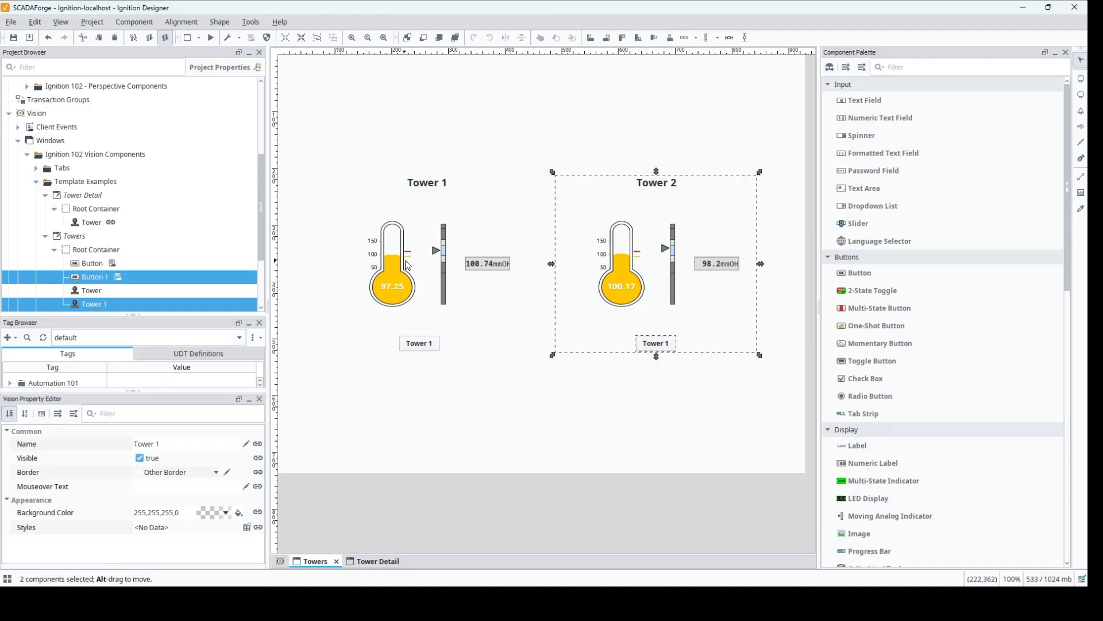
left_click(415, 329)
left_click(420, 344, "ctrl")
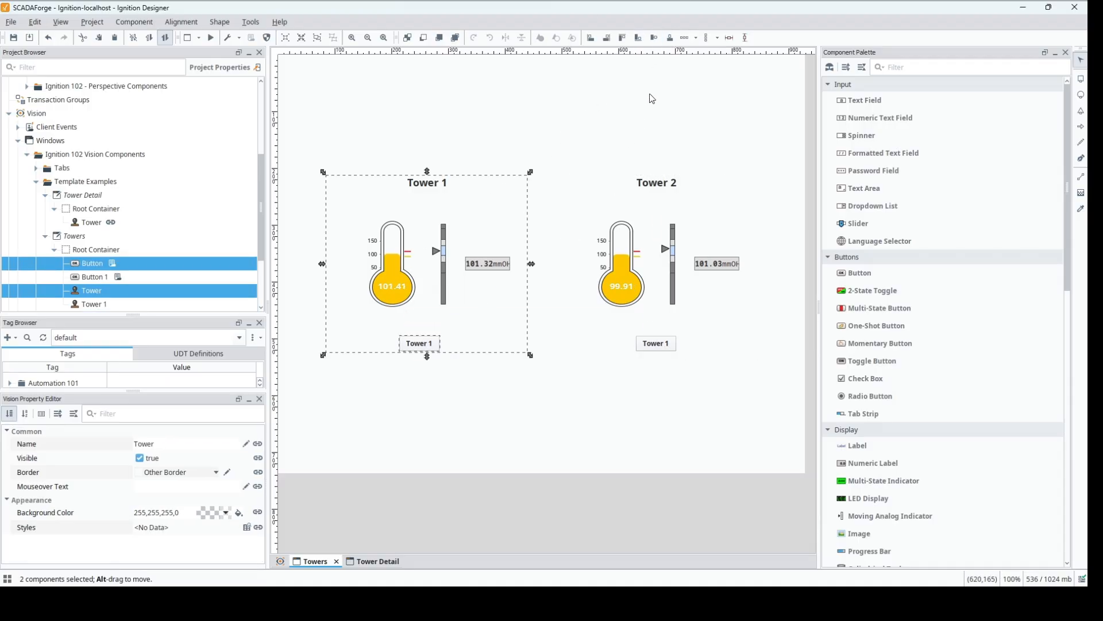
left_click(671, 39)
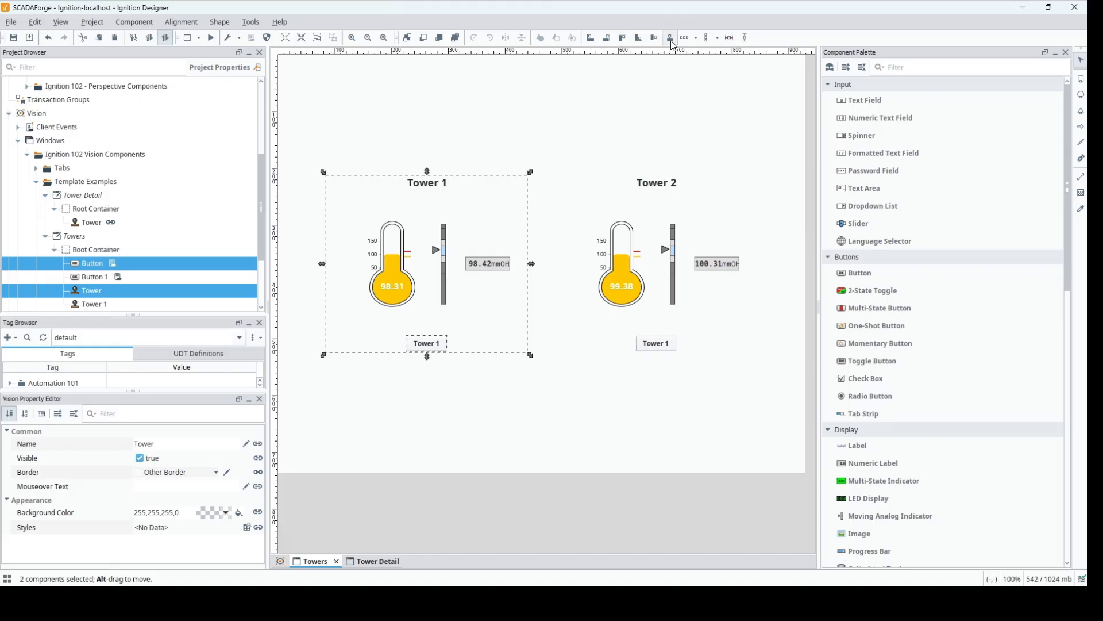
left_click(661, 373)
- Try to change the text of the button below the Tower 2 template instance to "Tower 2"
left_click(665, 345)
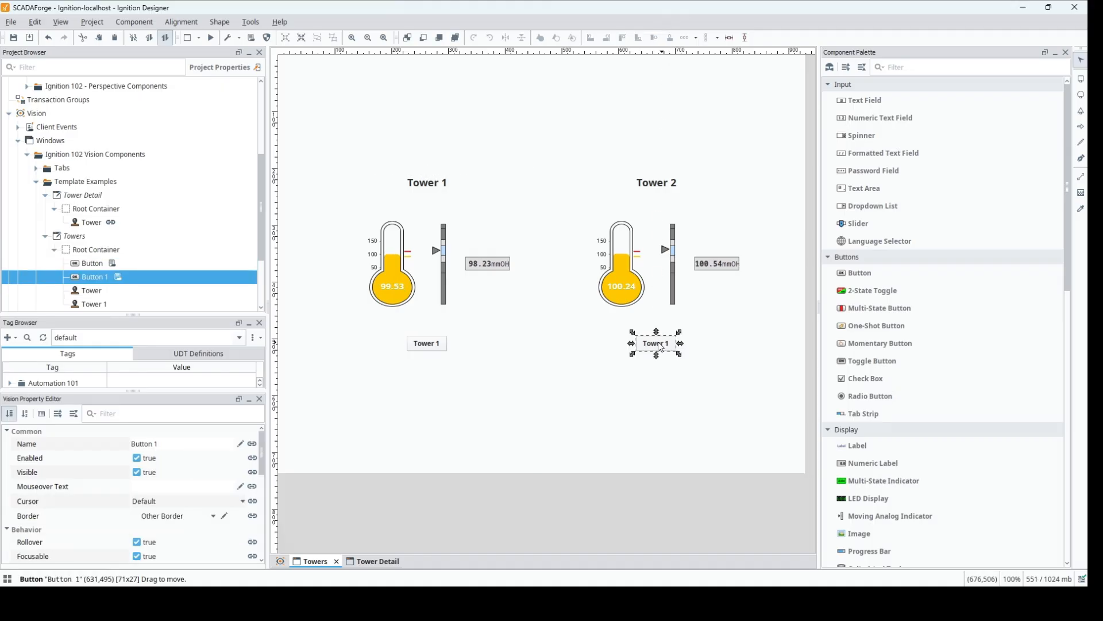
scroll(191, 460, "down", 5)
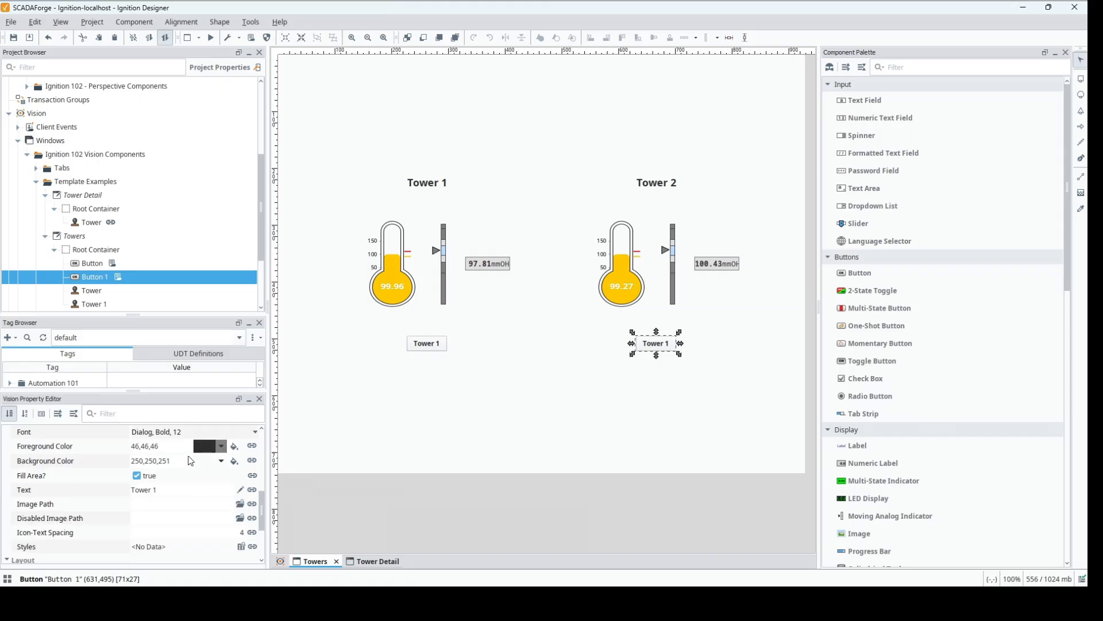
left_click(188, 491)
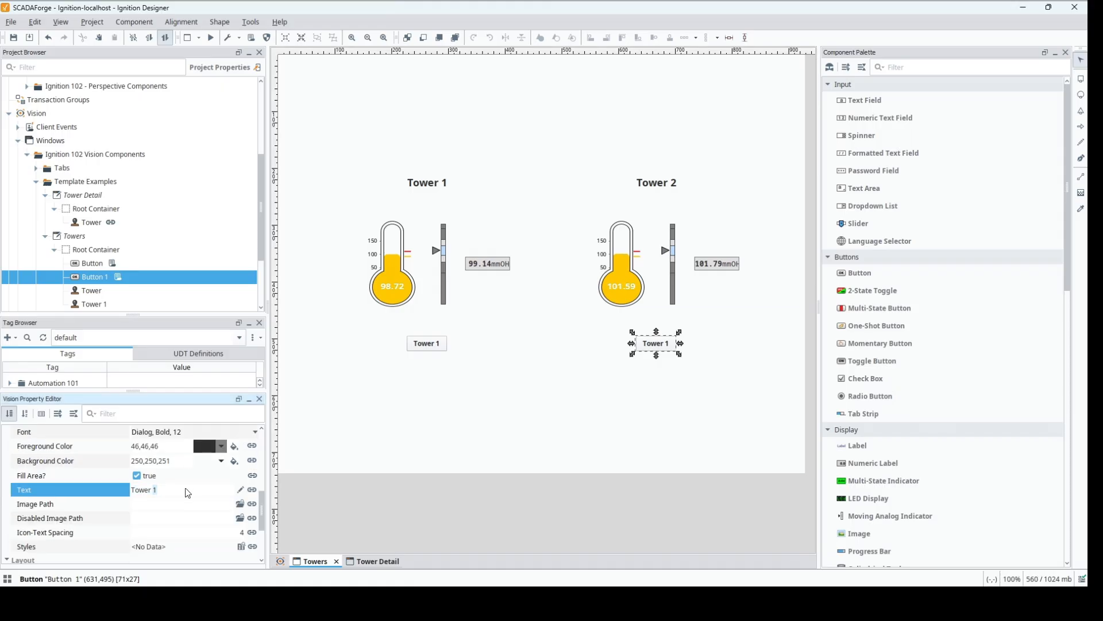
type("2")
scroll(203, 485, "up", 3)
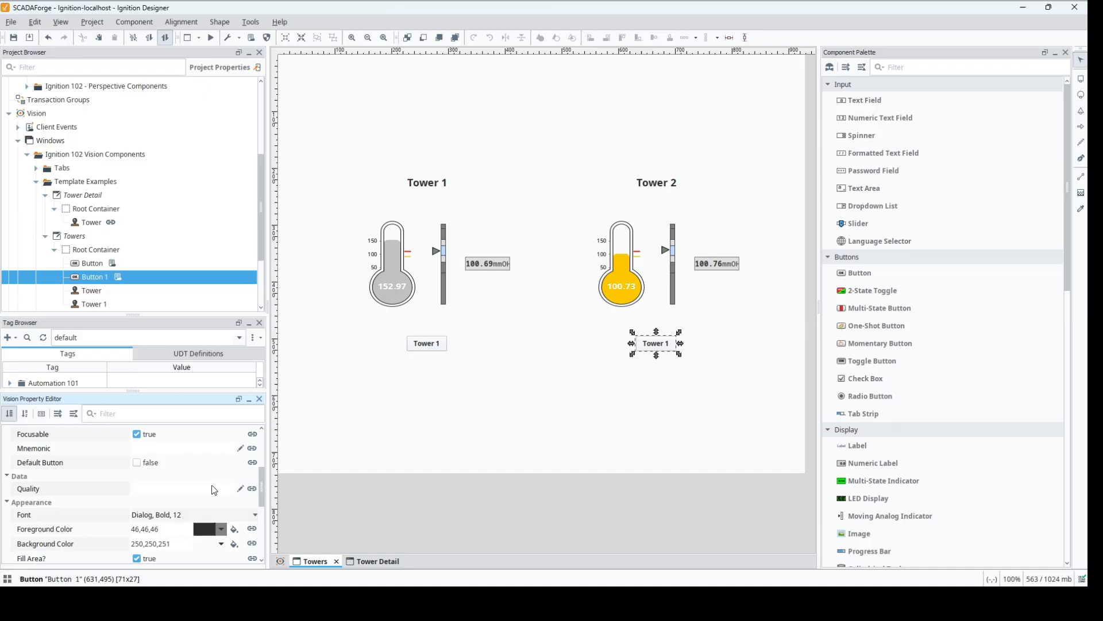
scroll(236, 475, "up", 5)
left_click(656, 345)
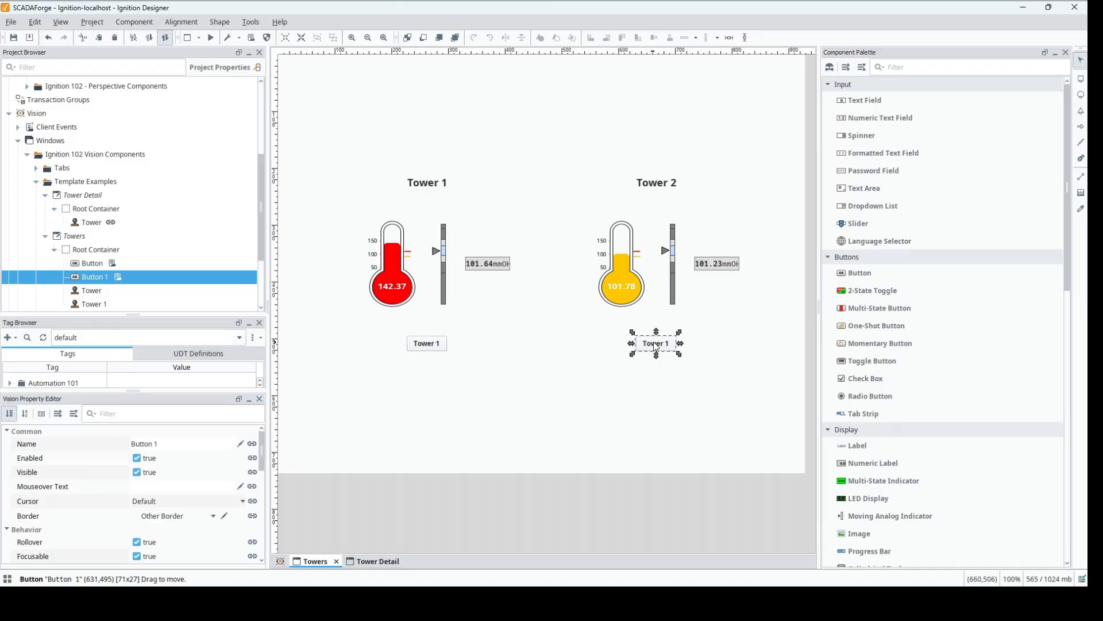
key("ctrl+j")
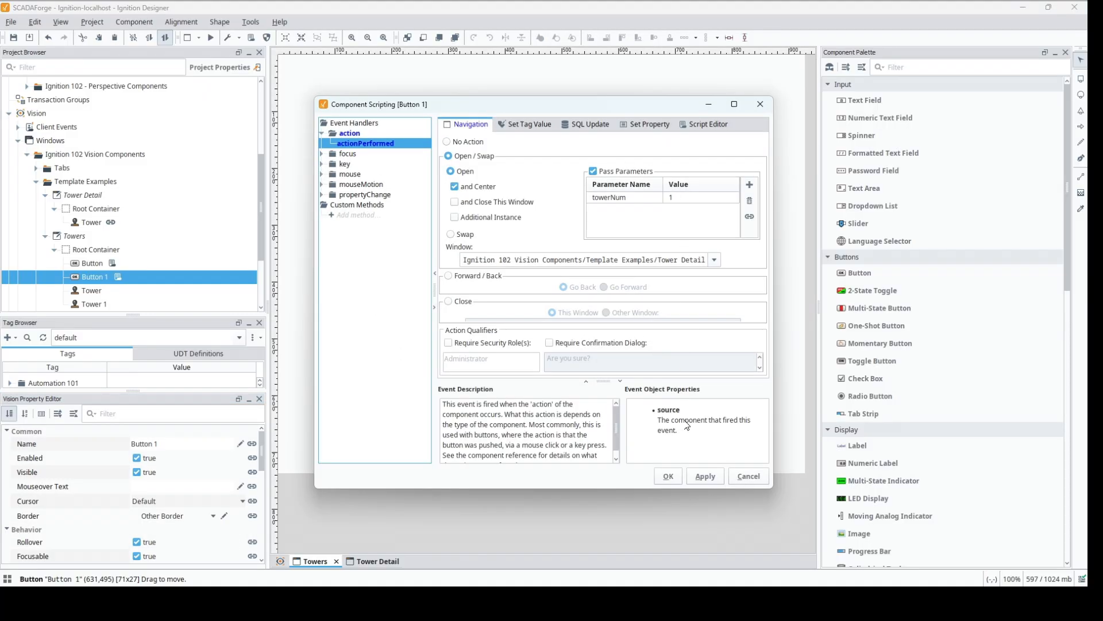
left_click(747, 476)
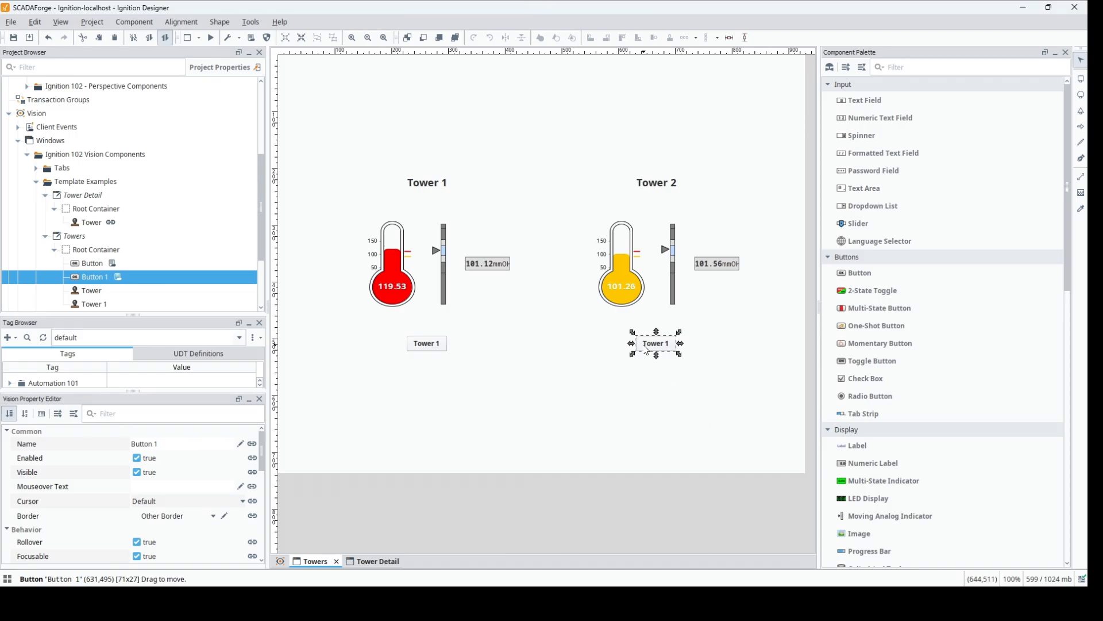
key("ctrl+j")
left_click(747, 476)
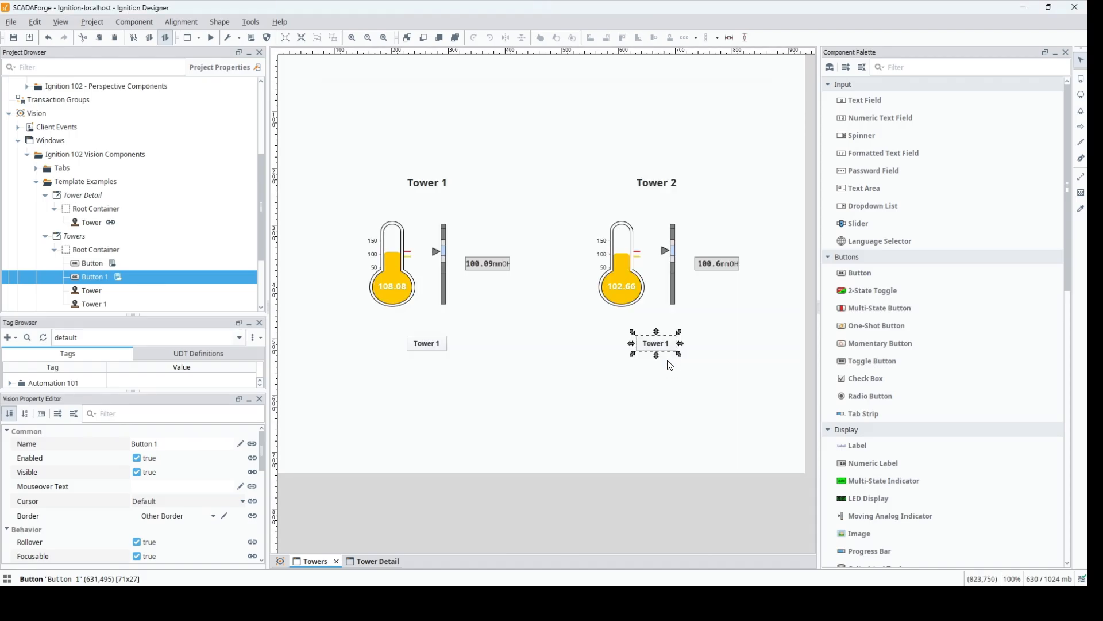
- Set the towerNum parameter to 2 in the actionPerformed navigation scripting of the button below the Tower 2 instance
right_click(655, 344)
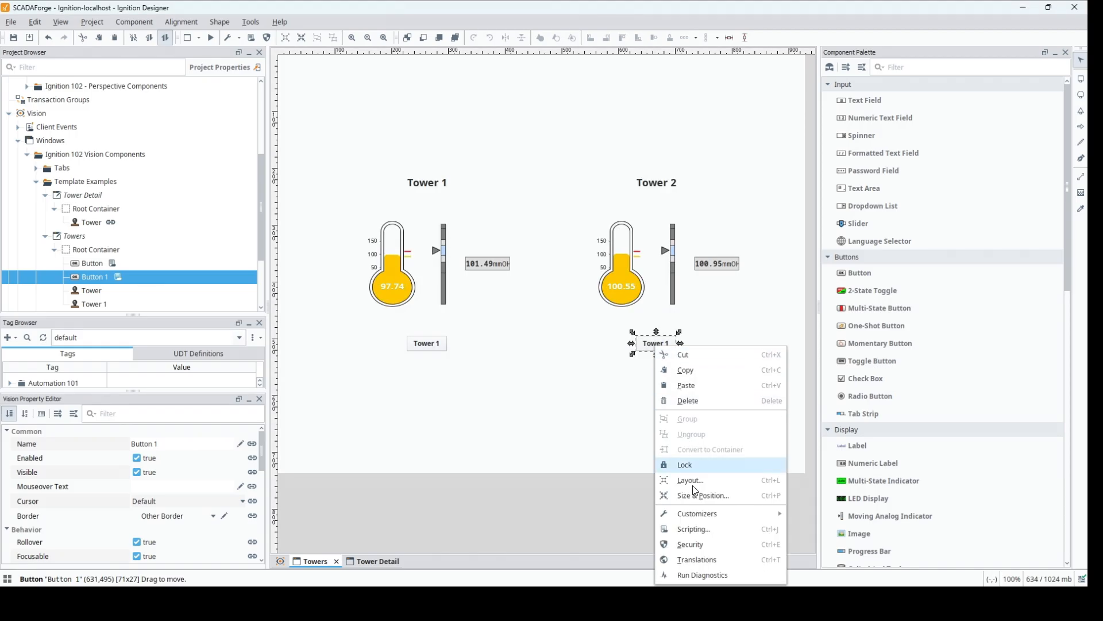
left_click(698, 529)
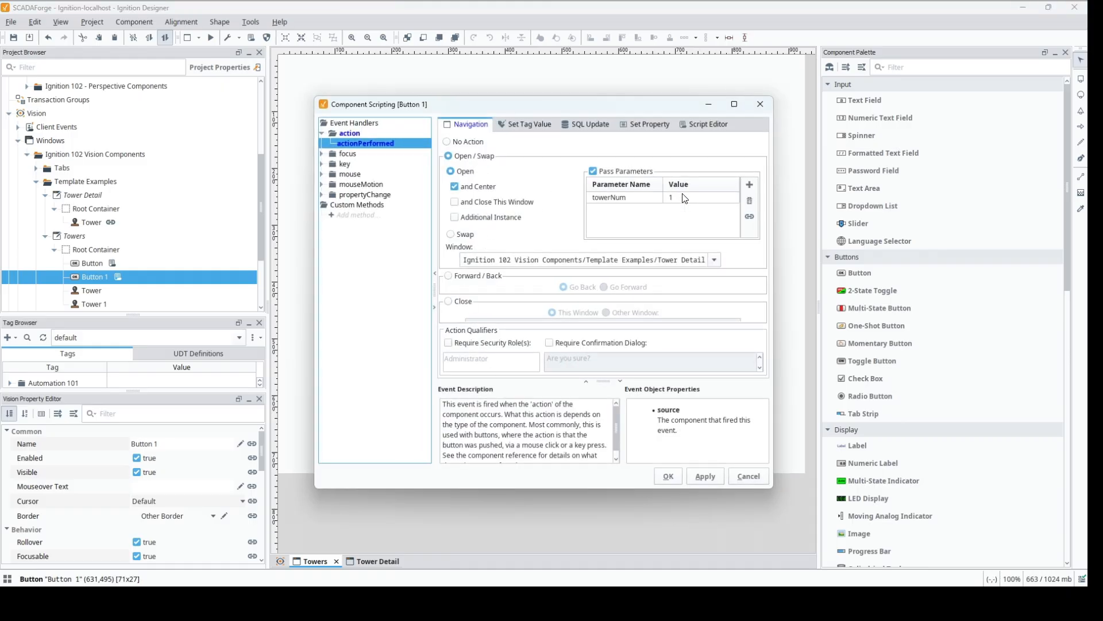
double_click(684, 196)
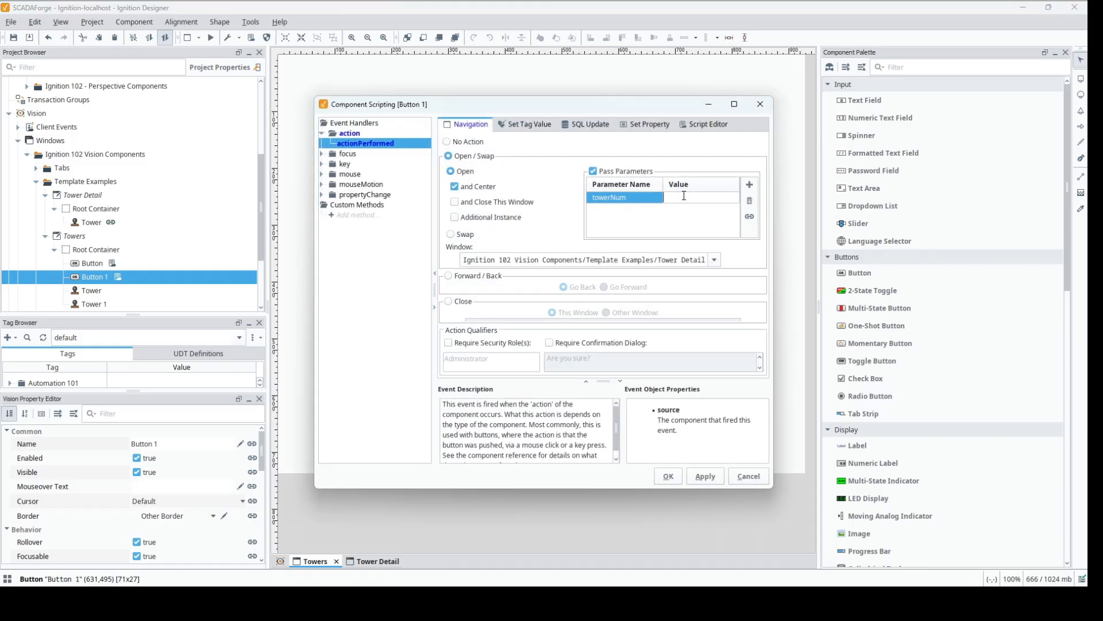
key("Return")
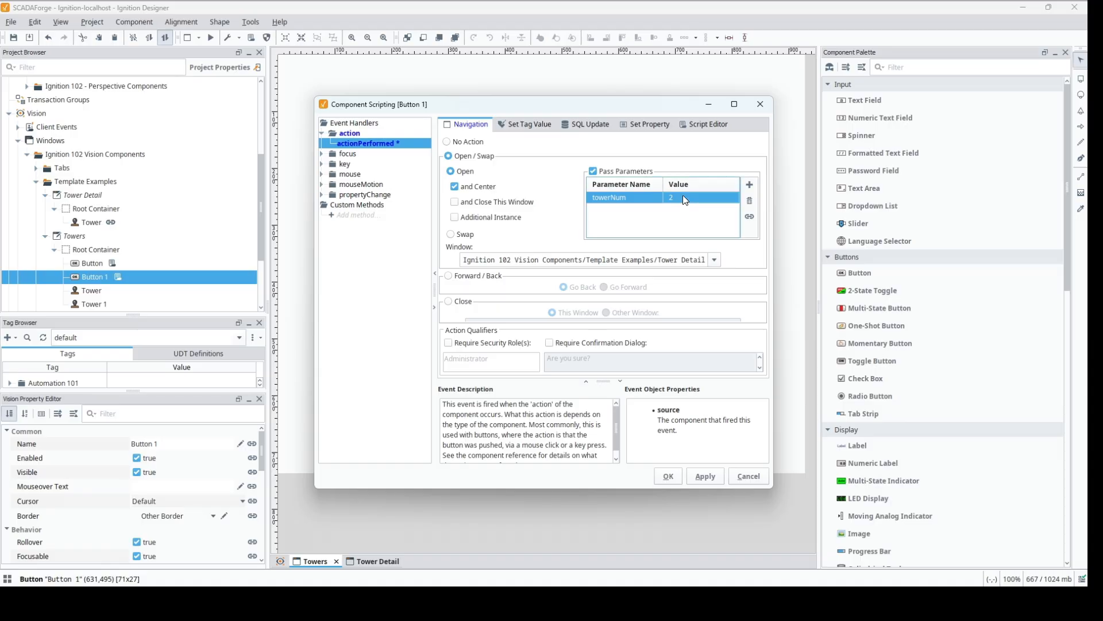
left_click(672, 478)
- Close the Tower Detail window and commit its changes
left_click(372, 561)
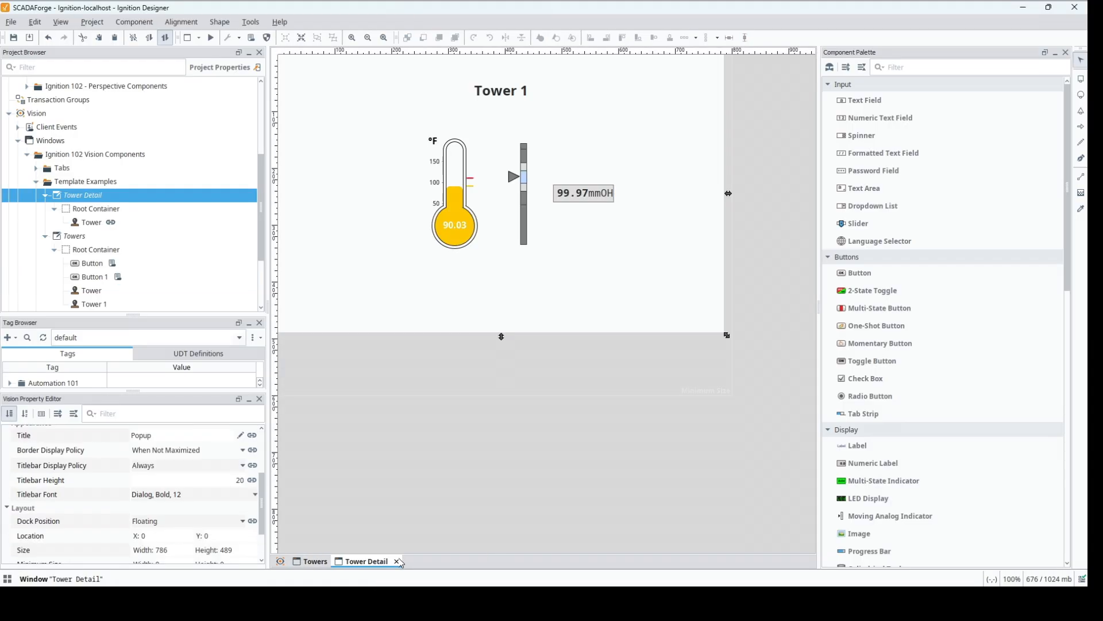
left_click(396, 561)
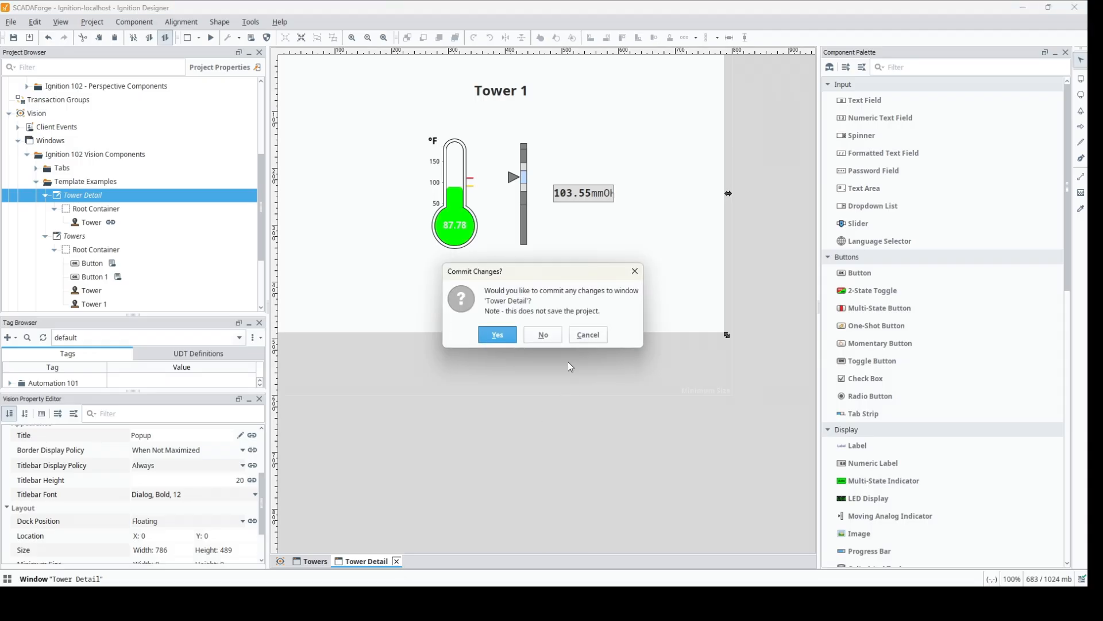
left_click(498, 335)
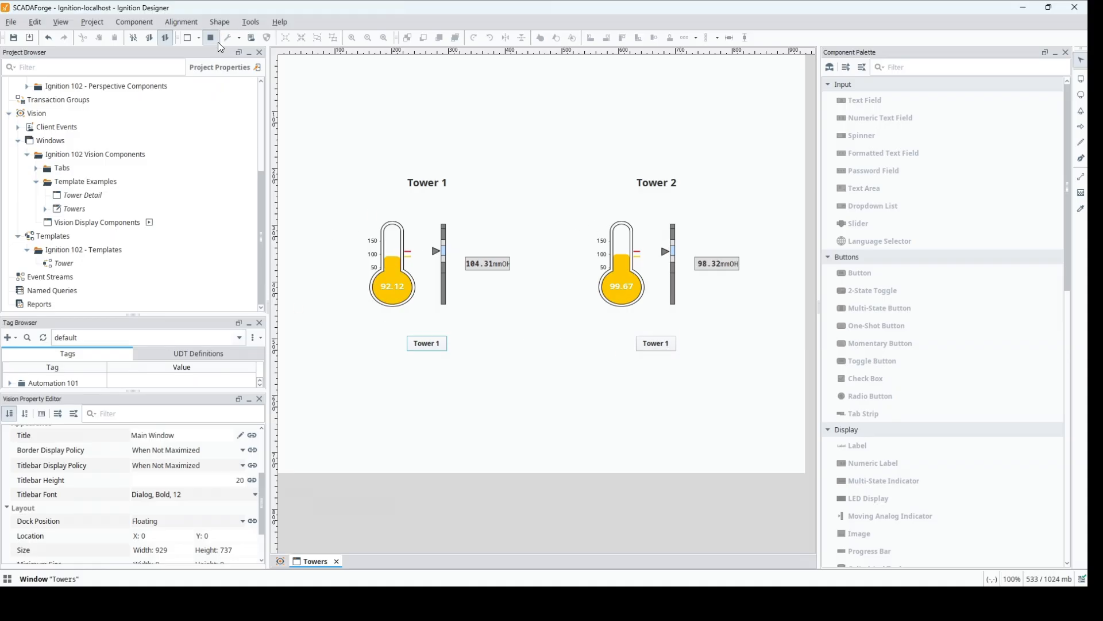
- Leave preview mode and set the text of the button below the Tower 2 instance to "Tower 2"
left_click(211, 38)
left_click(658, 348)
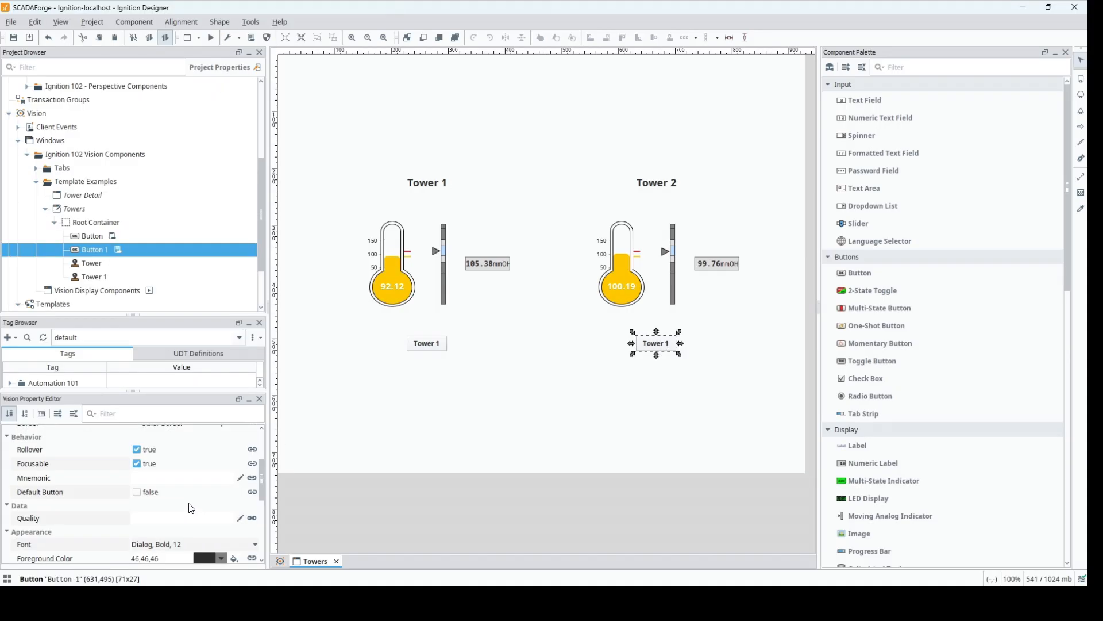
left_click(187, 519)
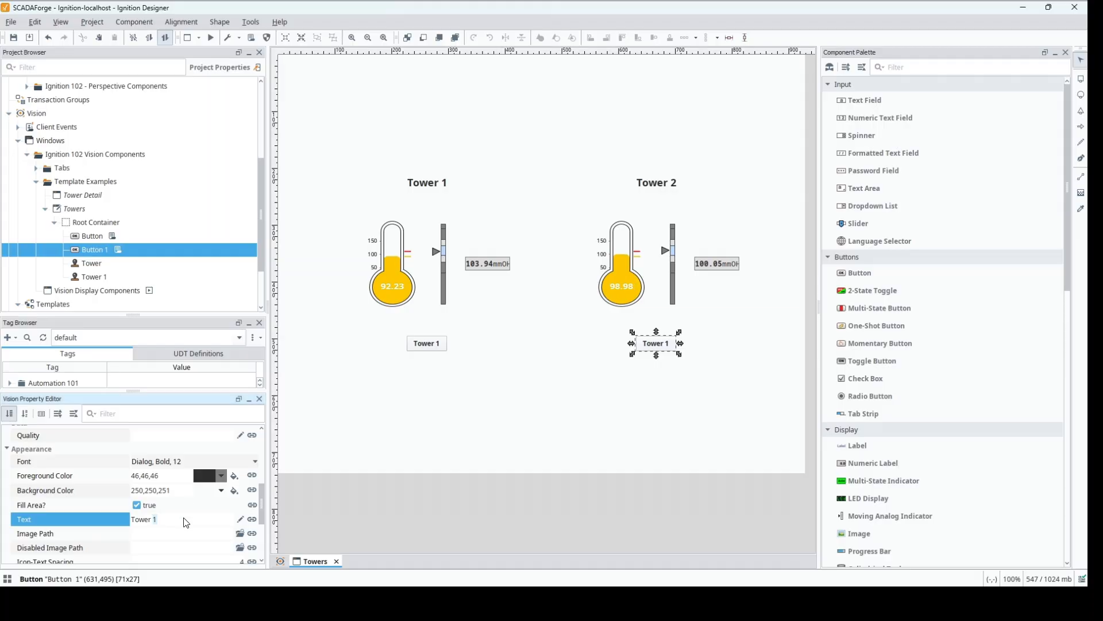
type("2")
key("Return")
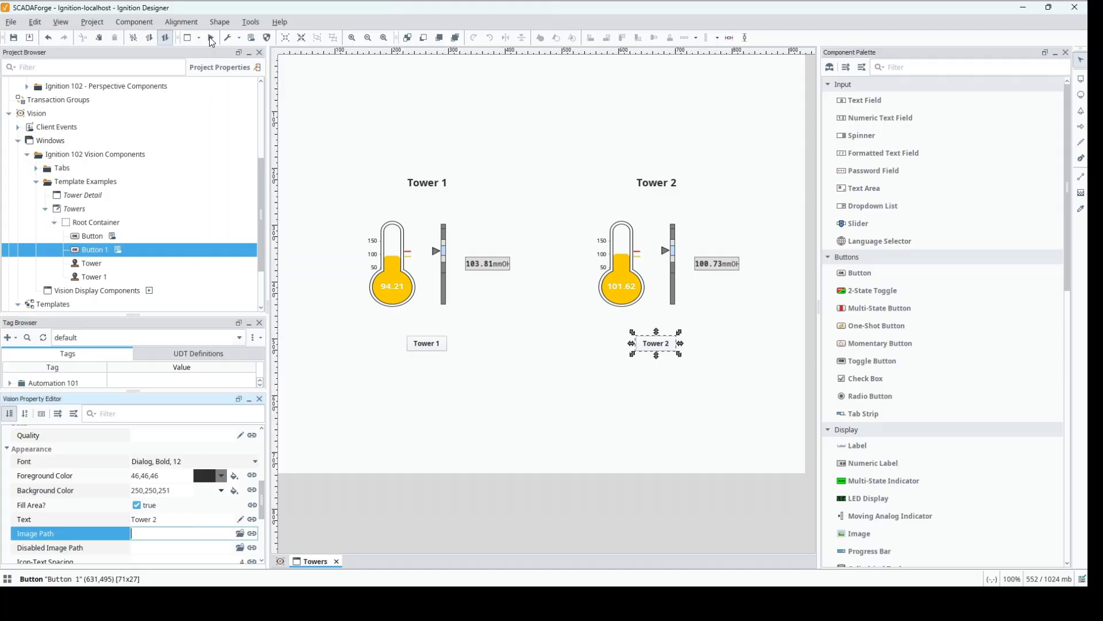
- Preview the Towers window and test that the Tower 2 and Tower 1 buttons open Tower Detail, committing and closing the popup between tests
left_click(211, 37)
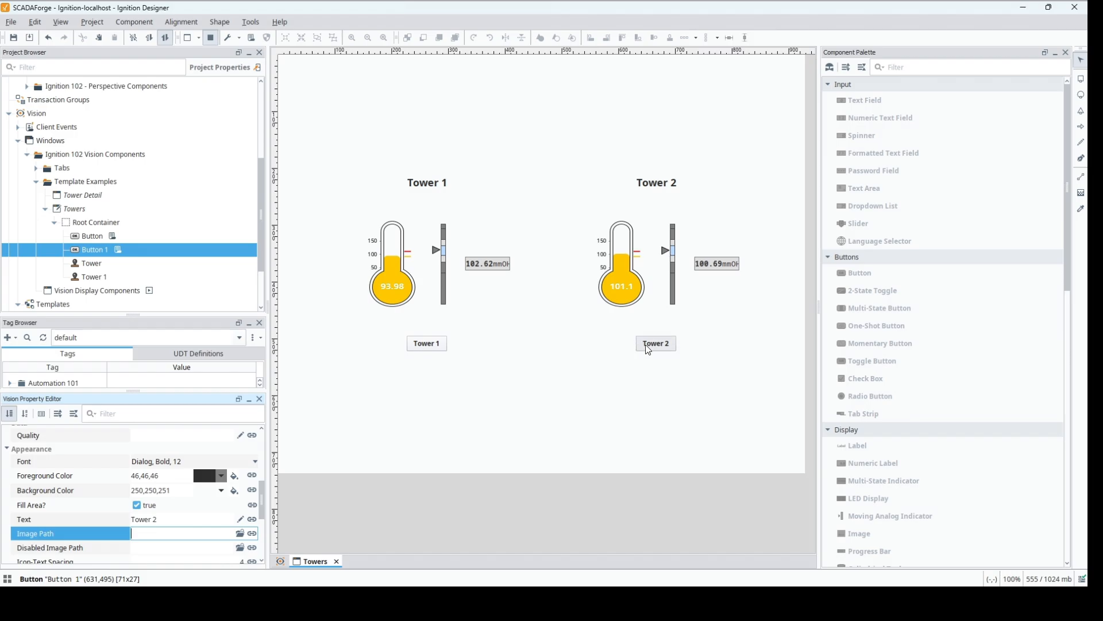
left_click(648, 345)
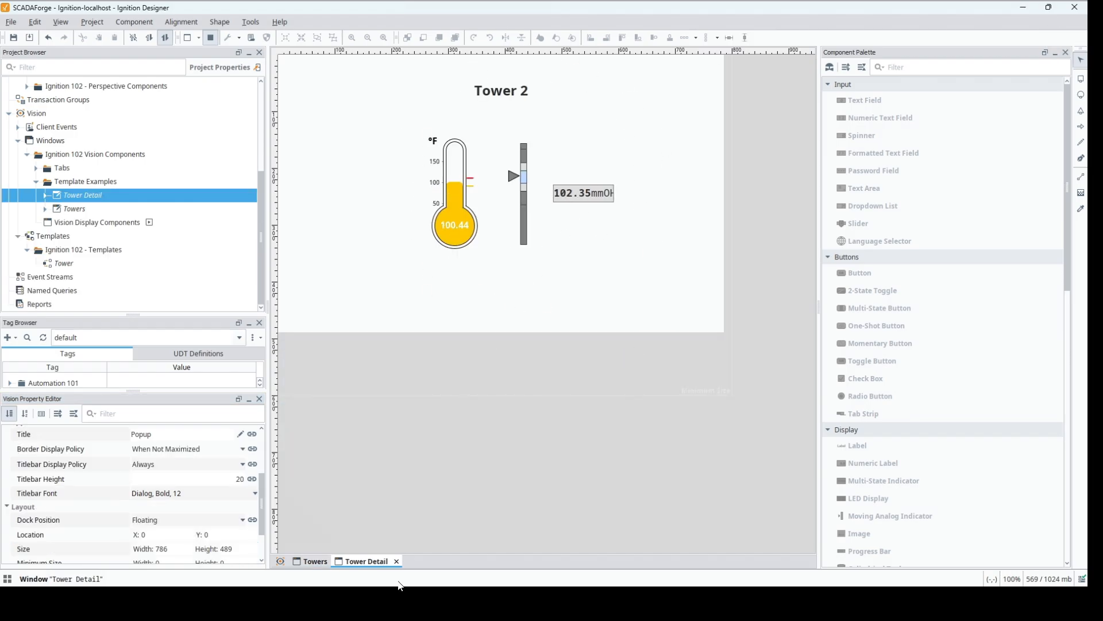
left_click(396, 562)
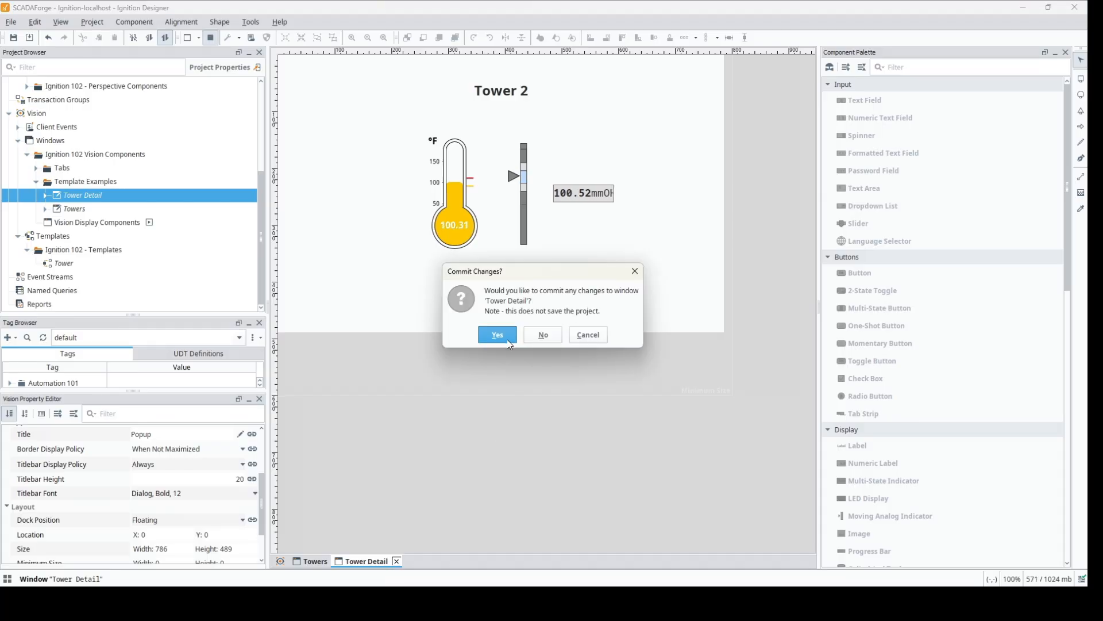
left_click(497, 337)
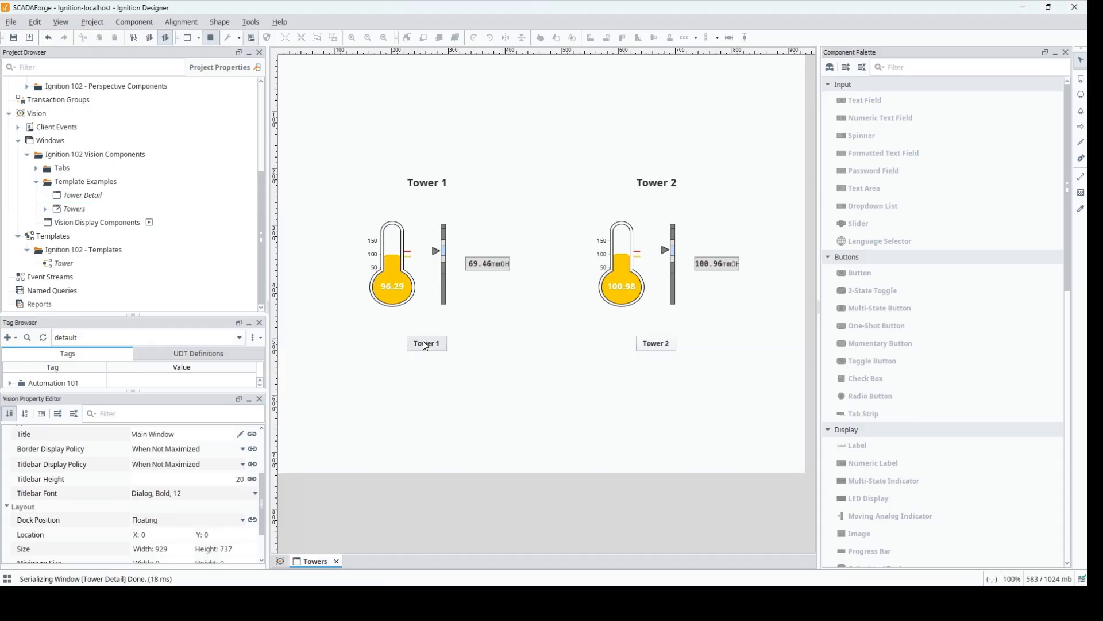
left_click(426, 344)
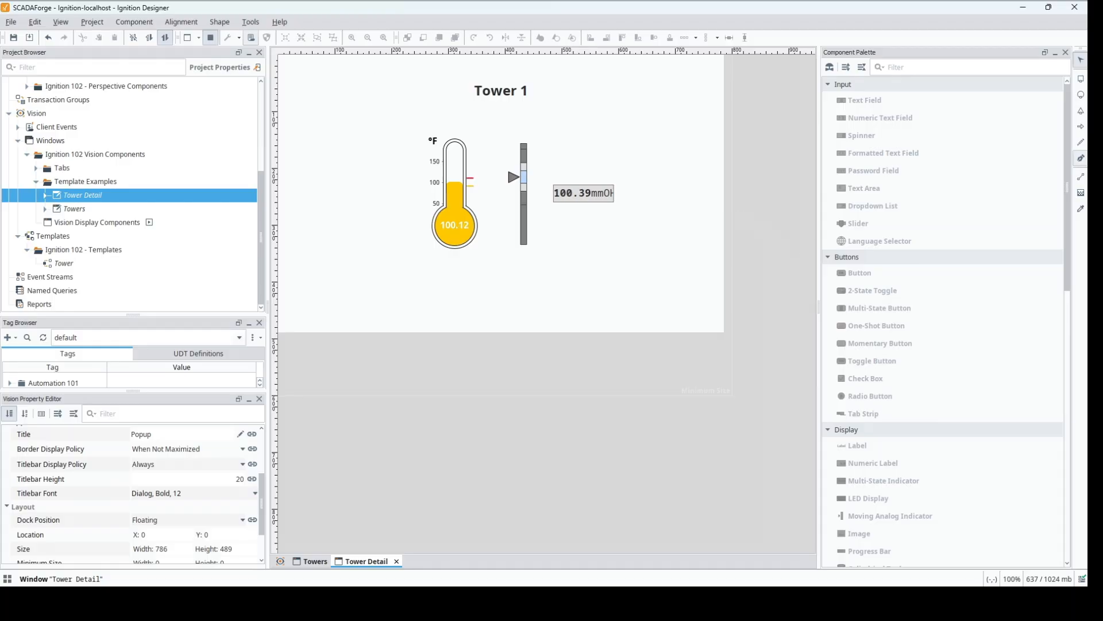
key("alt+Tab")
key("alt+Tab")
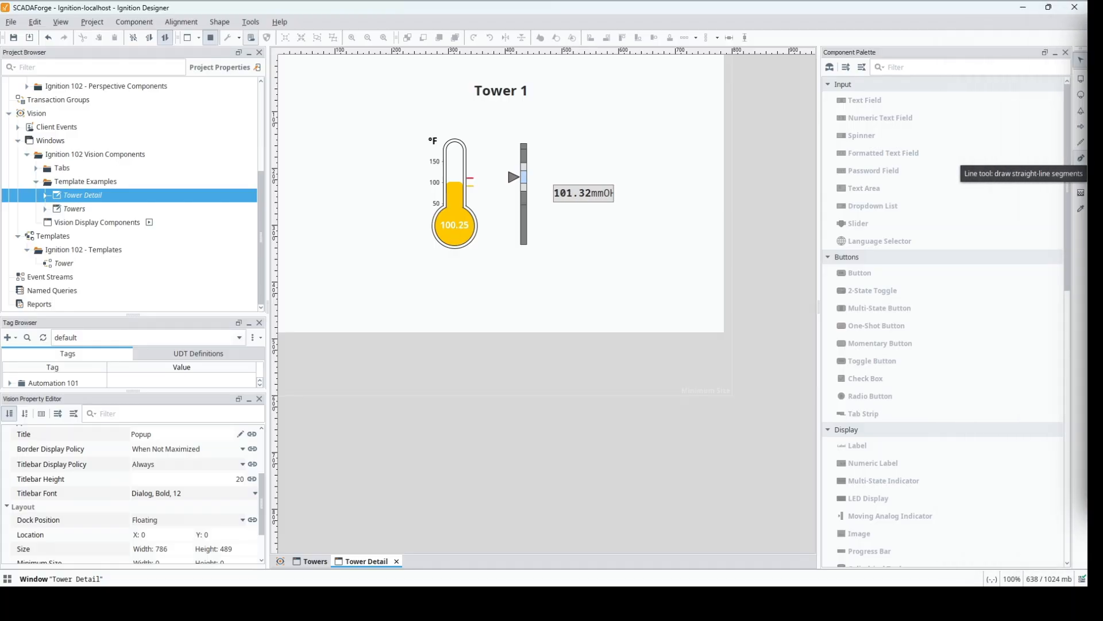